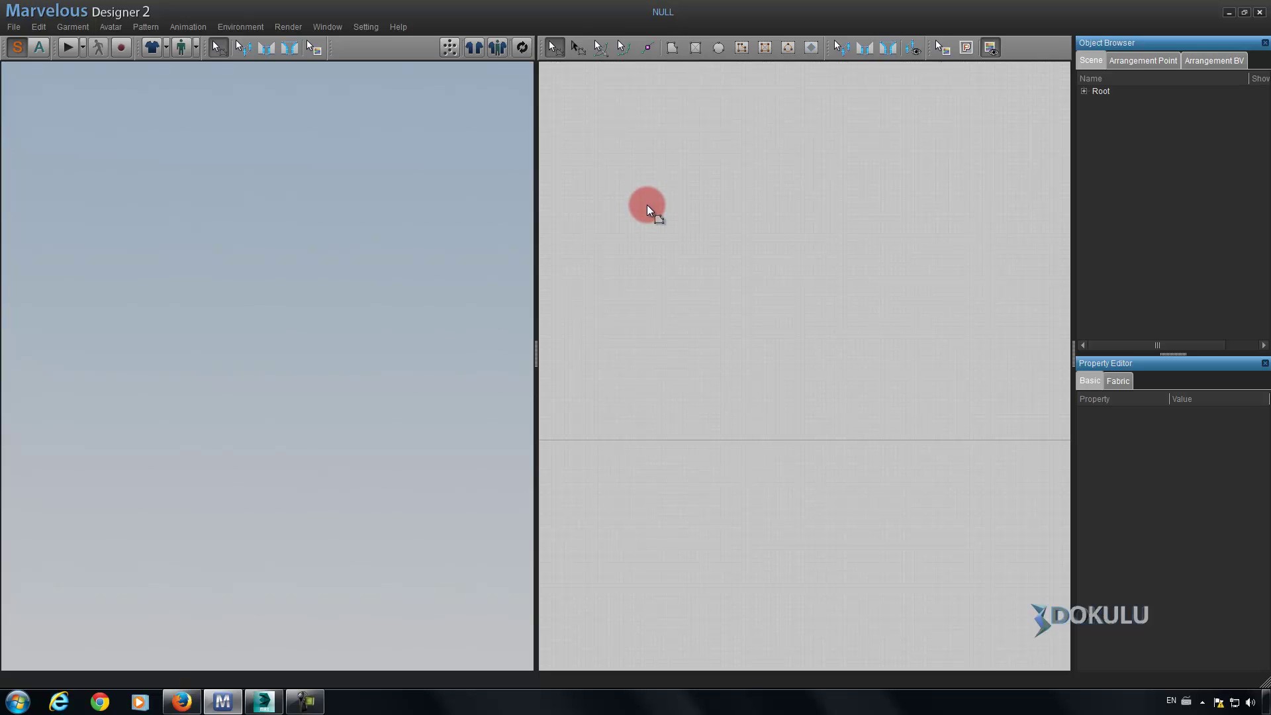
Pick the Rectangle tool and frame the avatar silhouette in the 2D pattern window.
left_click(697, 50)
mouse_move(748, 186)
right_mouse_down()
mouse_move(757, 237)
mouse_move(743, 216)
mouse_move(818, 208)
mouse_move(743, 221)
right_mouse_up()
scroll(704, 230, "down", 2)
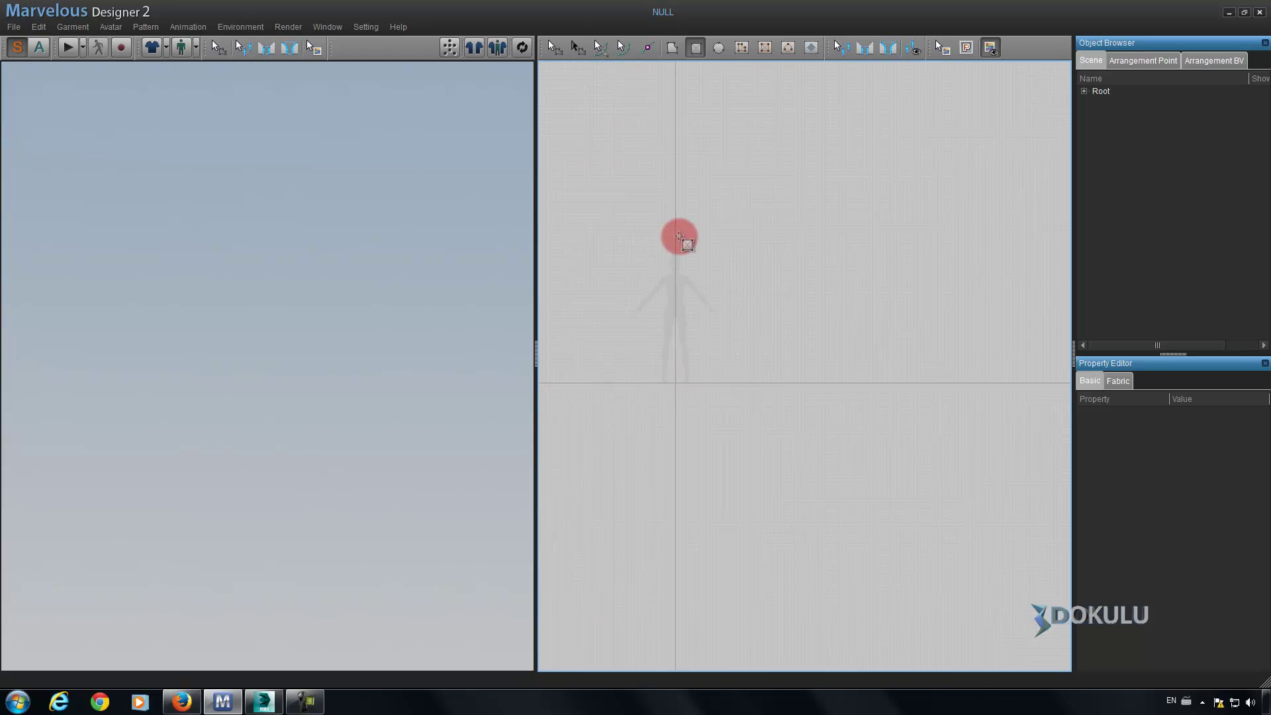
Draw a rectangular pattern above the avatar and simulate it into a flat 3D cloth panel.
right_click_drag(786, 227, 754, 246)
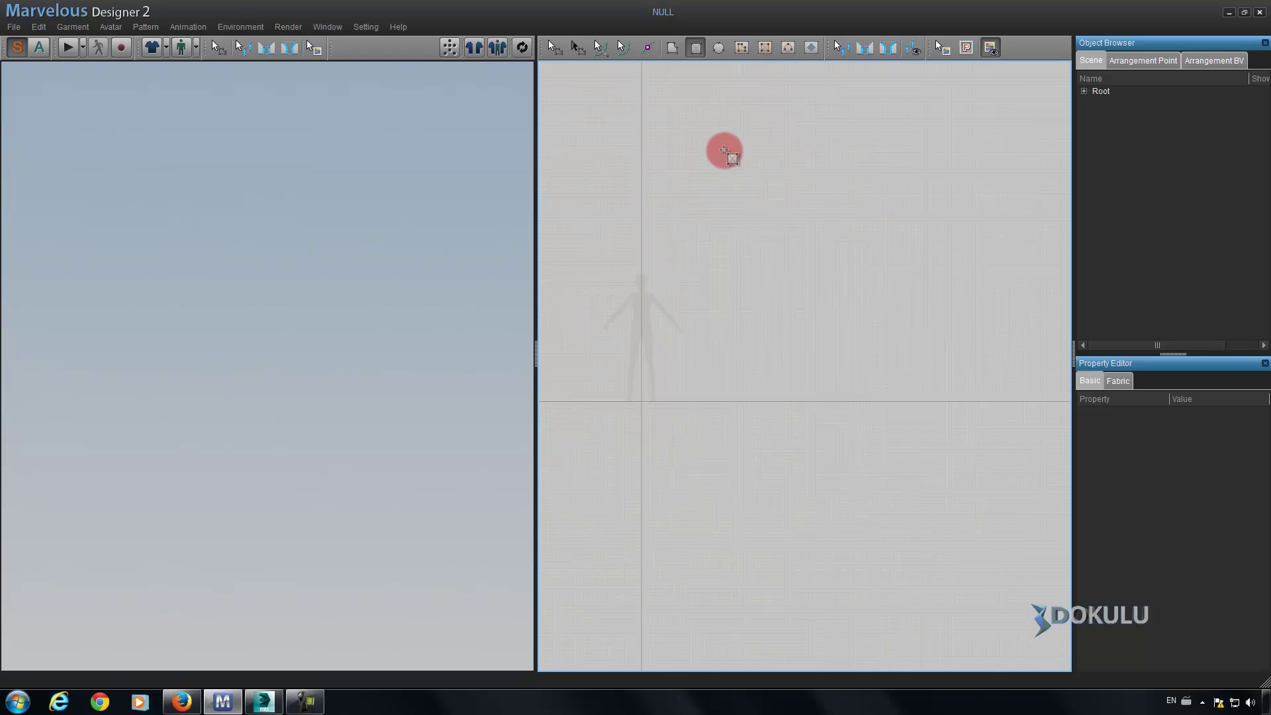
left_click_drag(716, 137, 1016, 323)
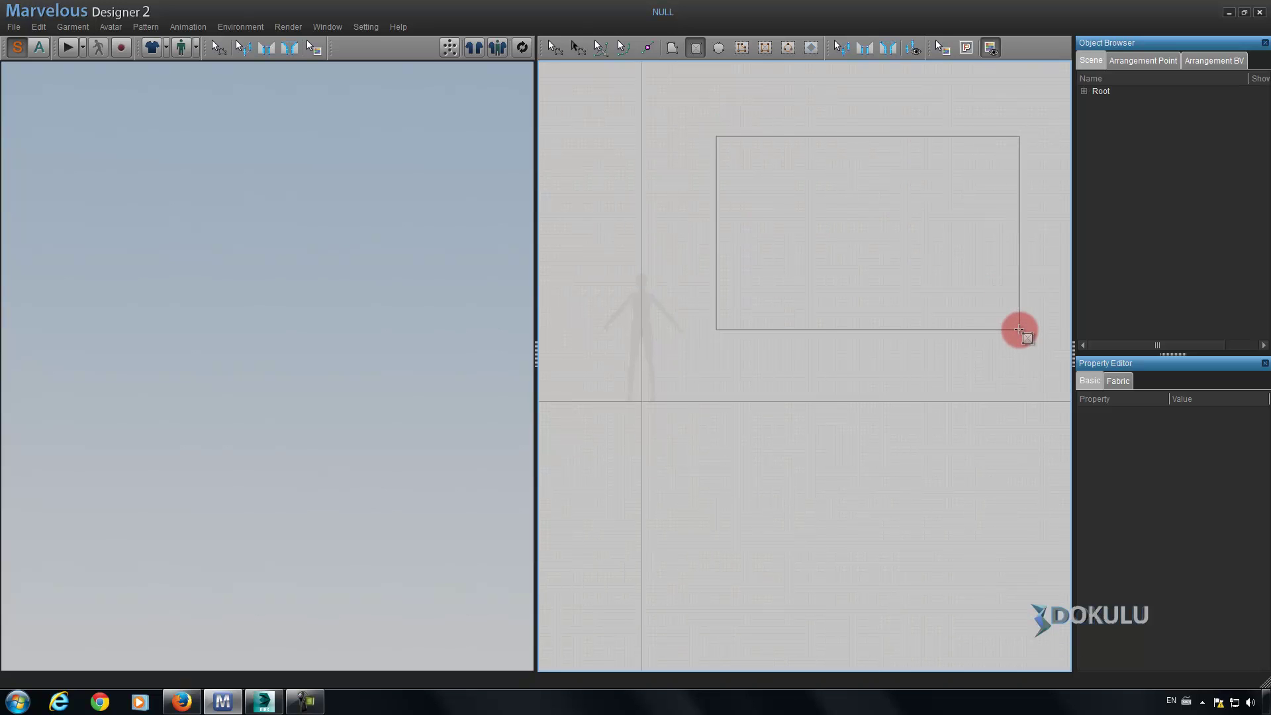
mouse_move(1016, 323)
left_mouse_down()
mouse_move(954, 267)
mouse_move(934, 275)
mouse_move(929, 262)
left_mouse_up()
left_click(451, 49)
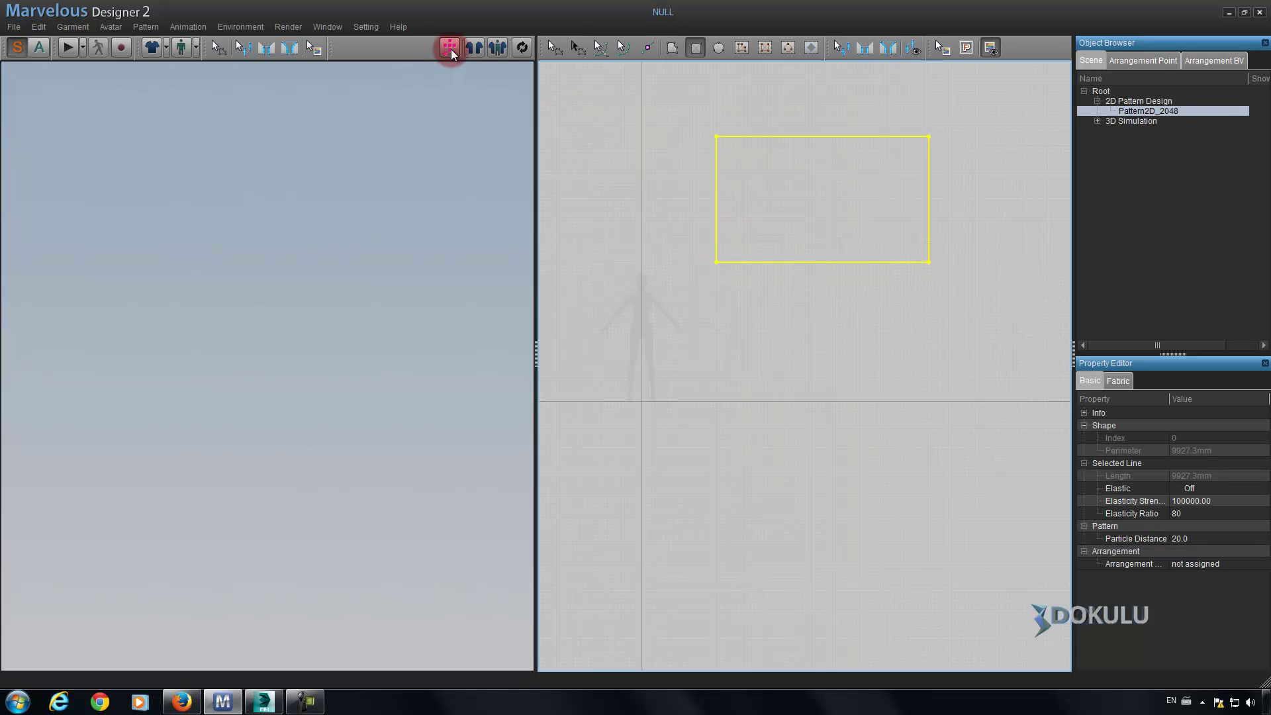
left_click(522, 49)
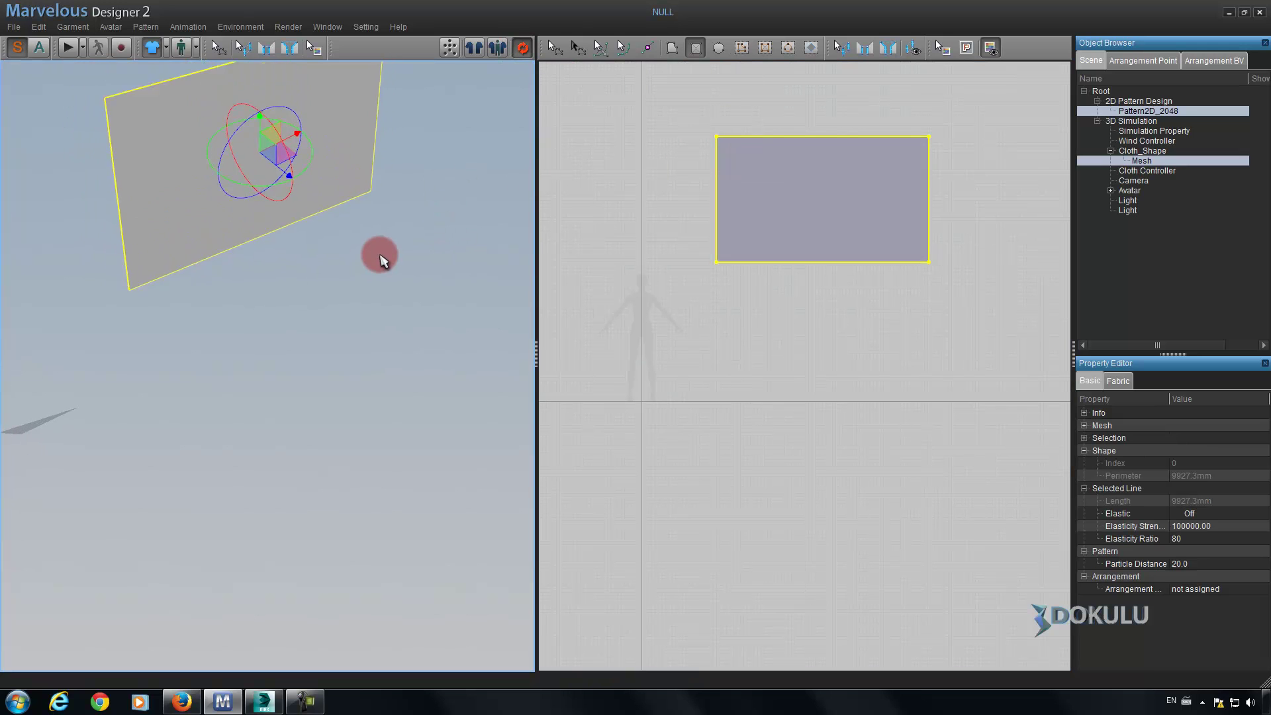
mouse_move(391, 238)
right_mouse_down()
mouse_move(320, 295)
mouse_move(378, 283)
mouse_move(321, 278)
mouse_move(377, 286)
mouse_move(343, 283)
mouse_move(365, 265)
mouse_move(306, 347)
mouse_move(329, 292)
mouse_move(339, 302)
right_mouse_up()
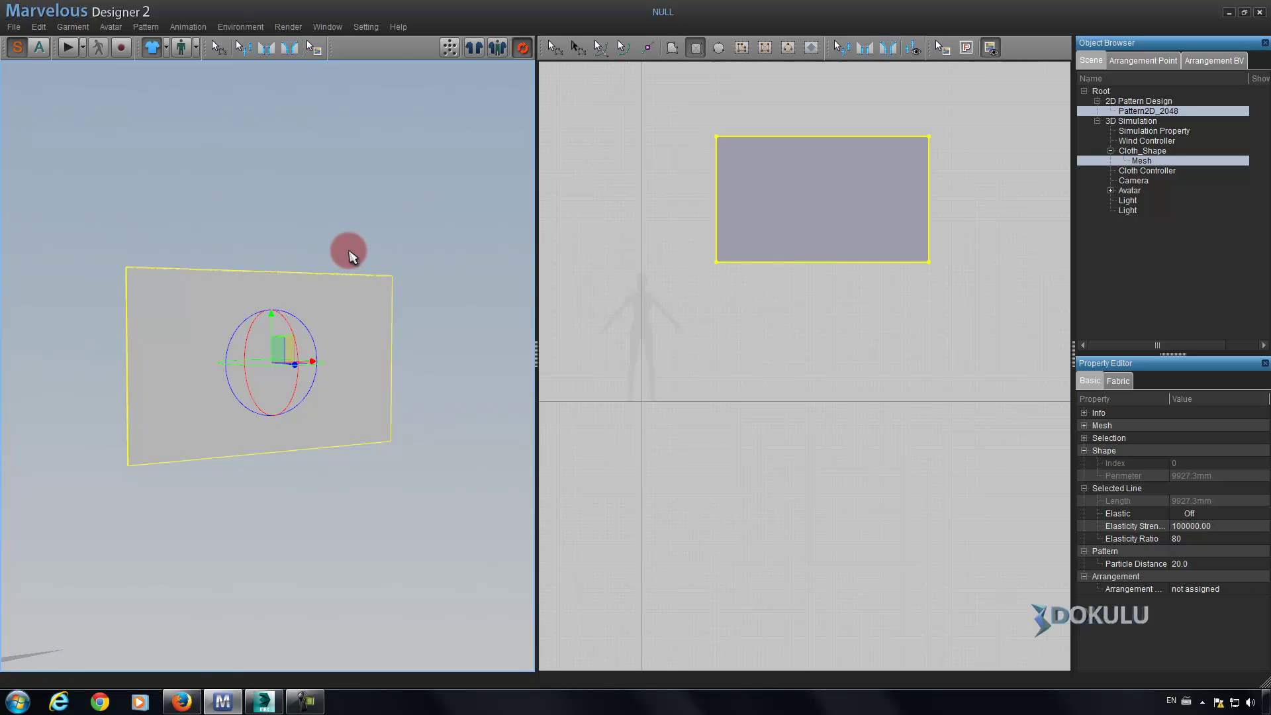
Set Preferences > View Control to the 3ds Max Preset.
left_click(364, 30)
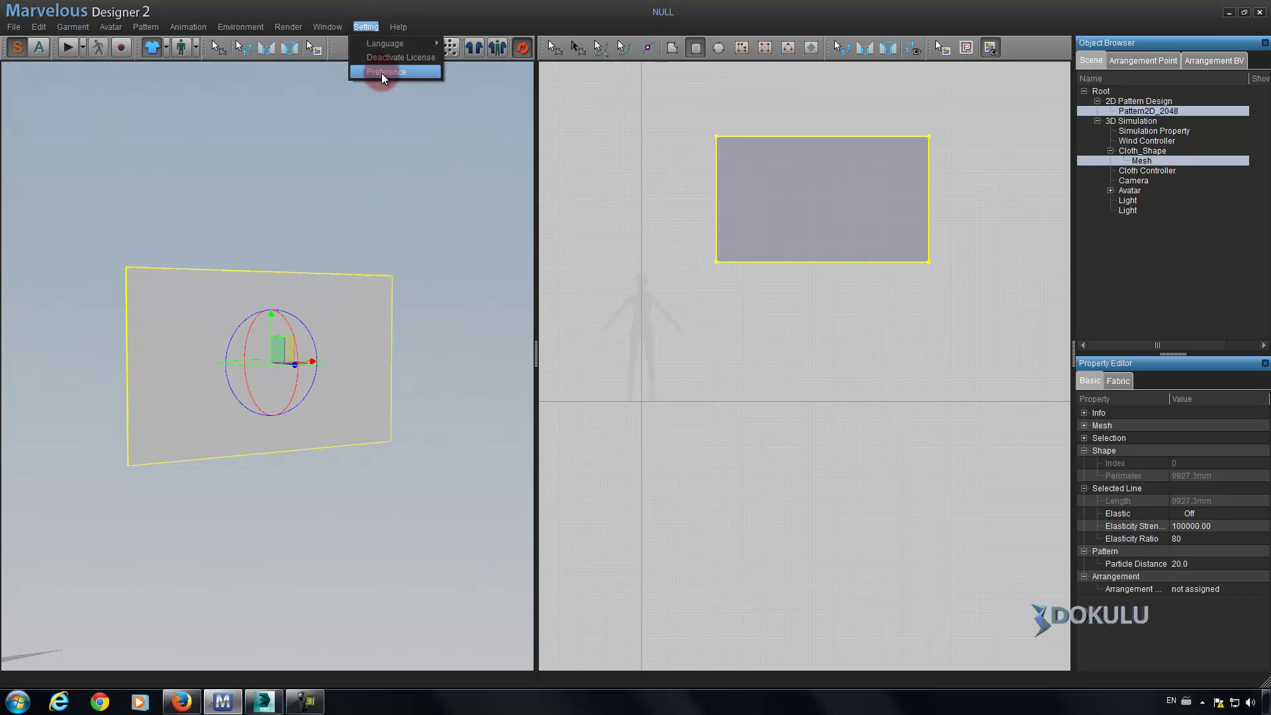
left_click(383, 72)
left_click(443, 198)
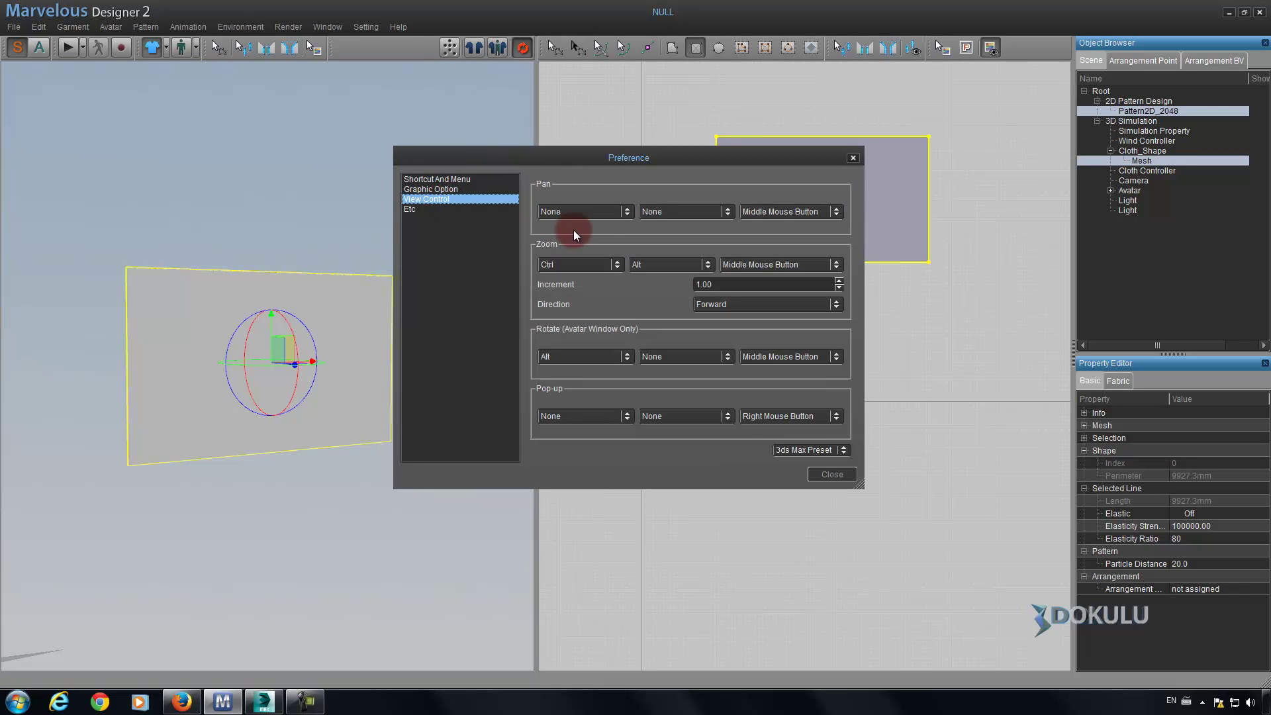
left_click(833, 475)
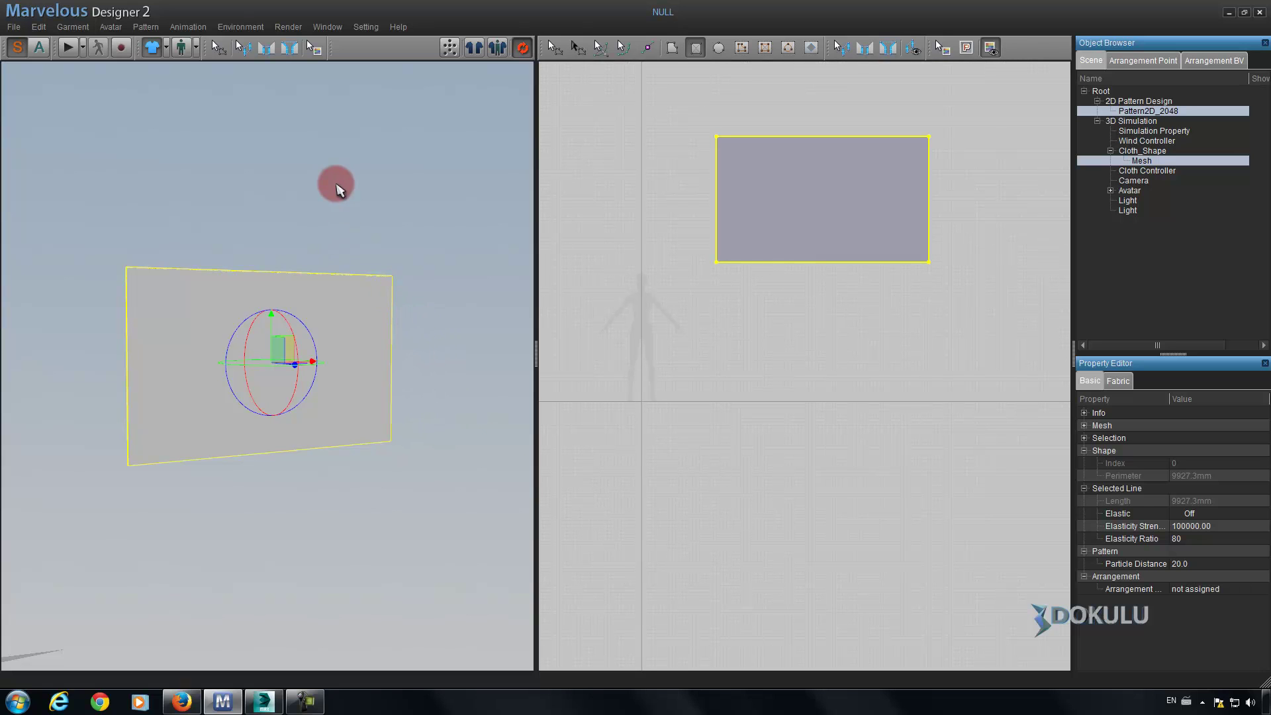
left_click(369, 26)
mouse_move(241, 27)
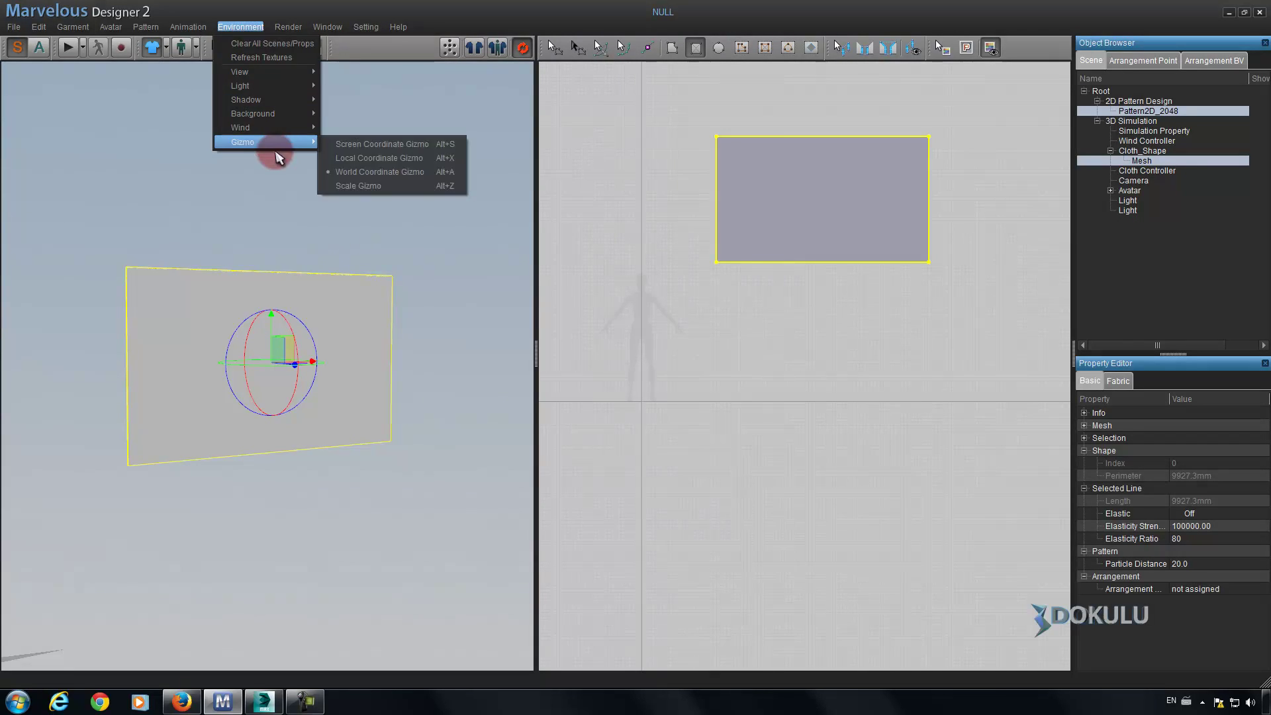
mouse_move(244, 142)
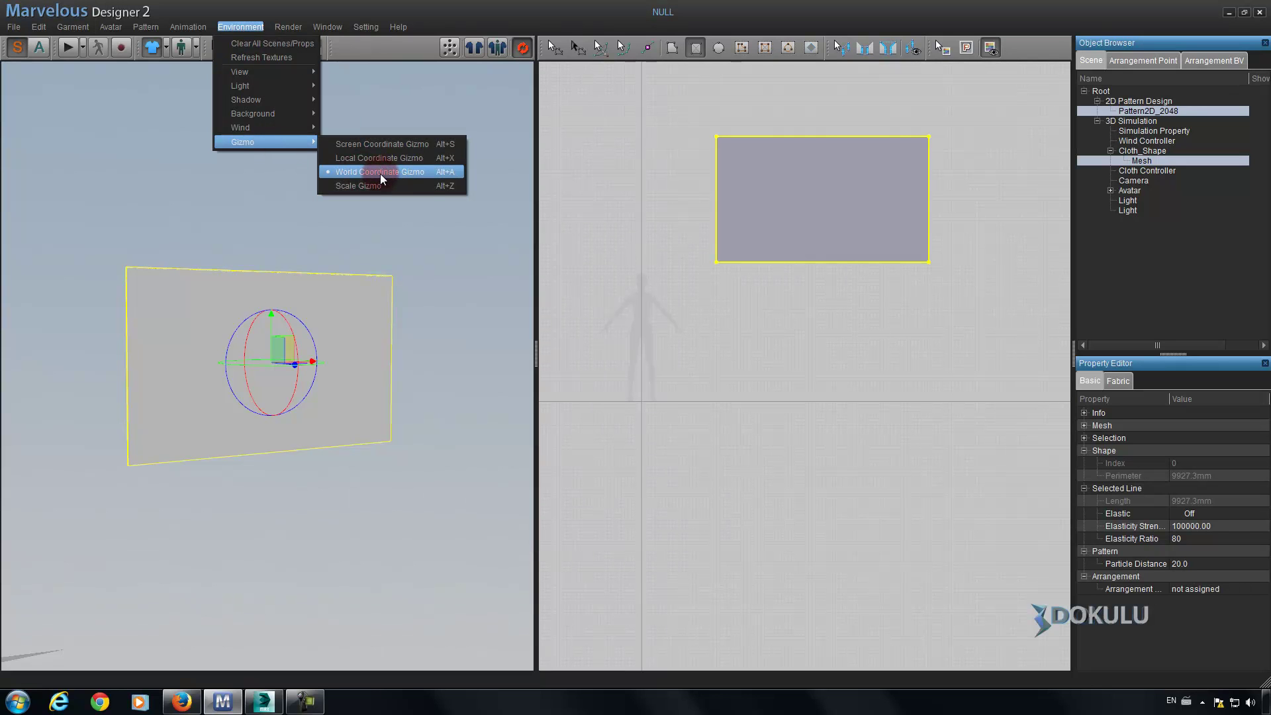
Select the cloth panel and set the gizmo to World Coordinate Gizmo.
left_click(391, 241)
mouse_move(212, 241)
right_mouse_down()
mouse_move(220, 291)
mouse_move(281, 256)
mouse_move(270, 252)
right_mouse_up()
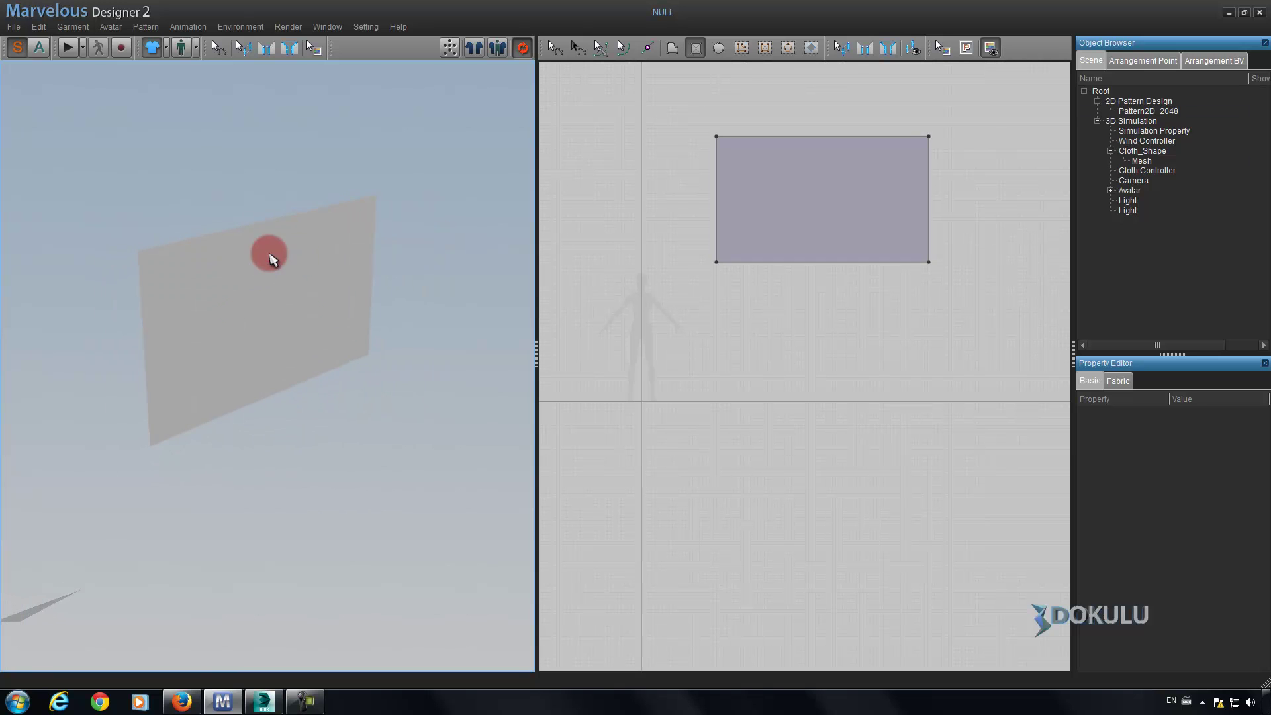
left_click(269, 252)
left_click(240, 27)
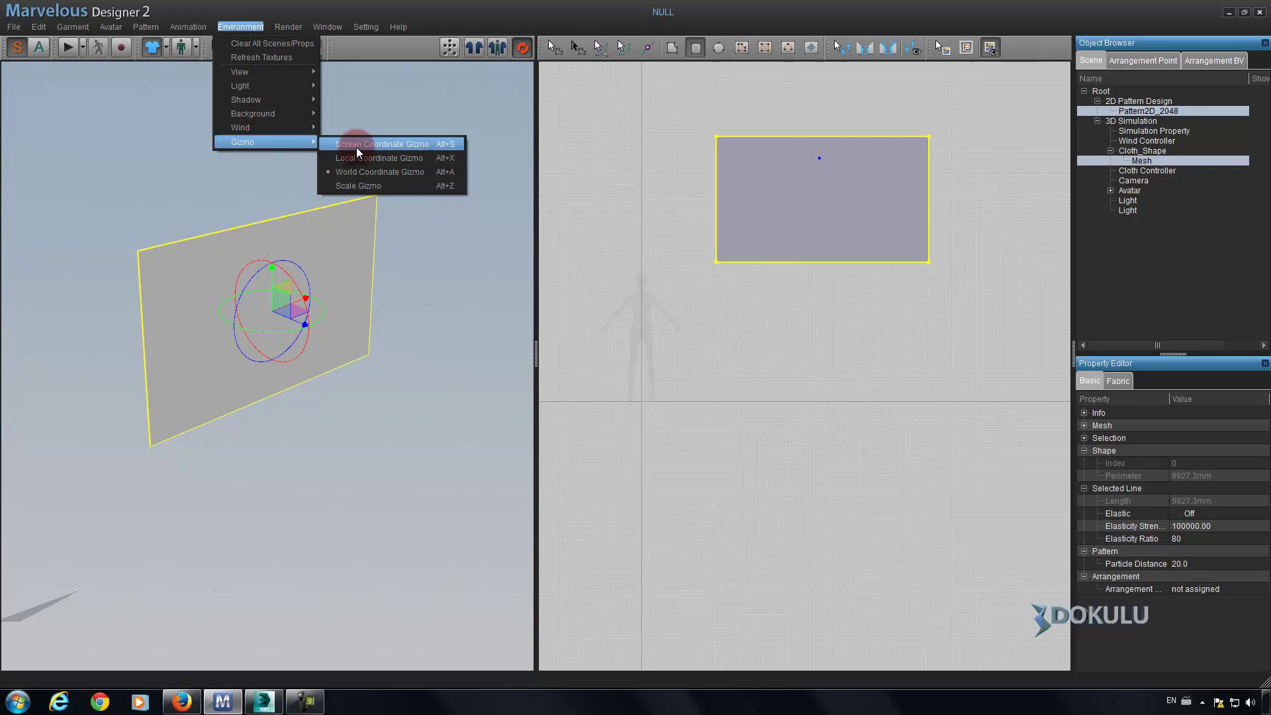
mouse_move(243, 142)
left_click(356, 147)
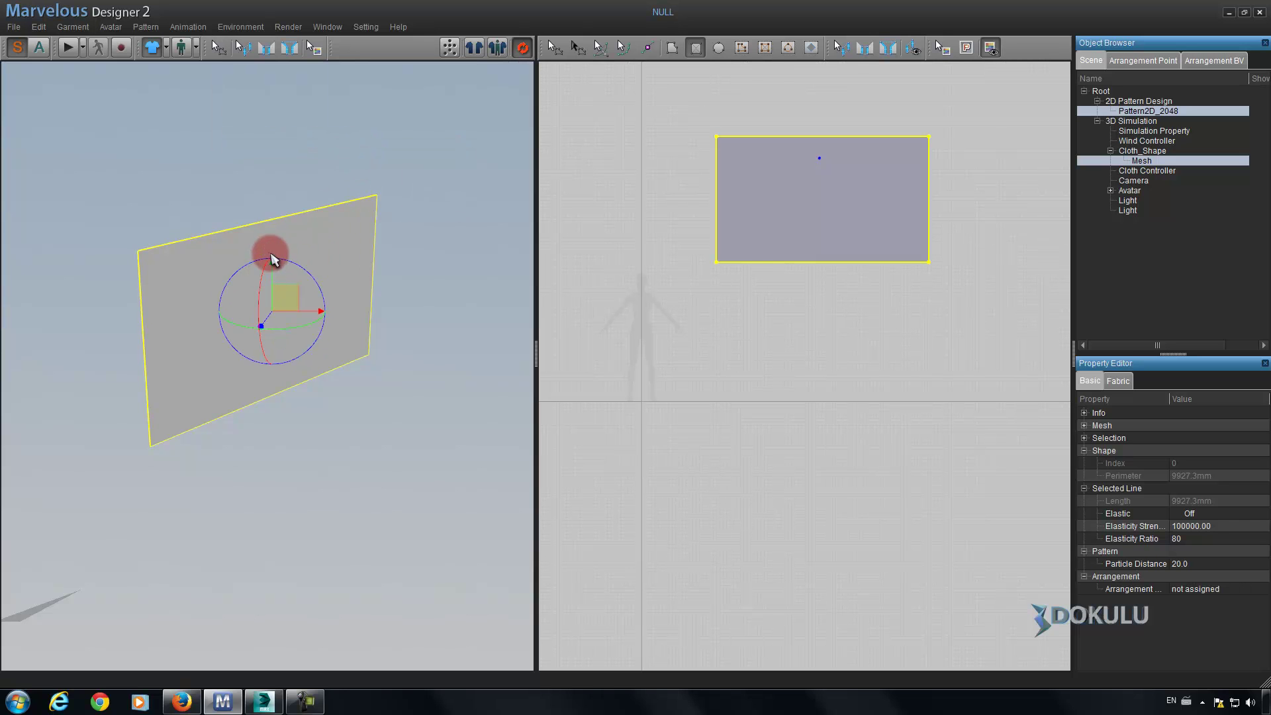
mouse_move(267, 256)
right_mouse_down()
mouse_move(162, 261)
mouse_move(290, 267)
mouse_move(253, 128)
mouse_move(302, 292)
right_mouse_up()
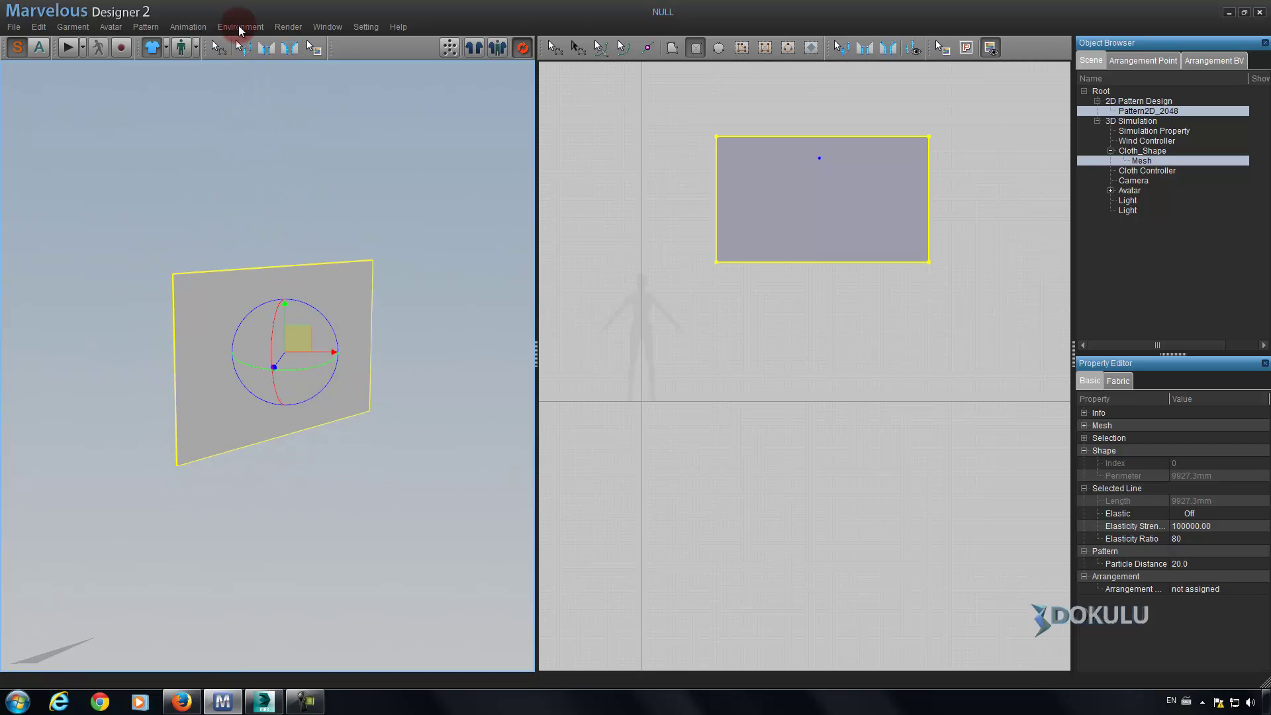
left_click(239, 26)
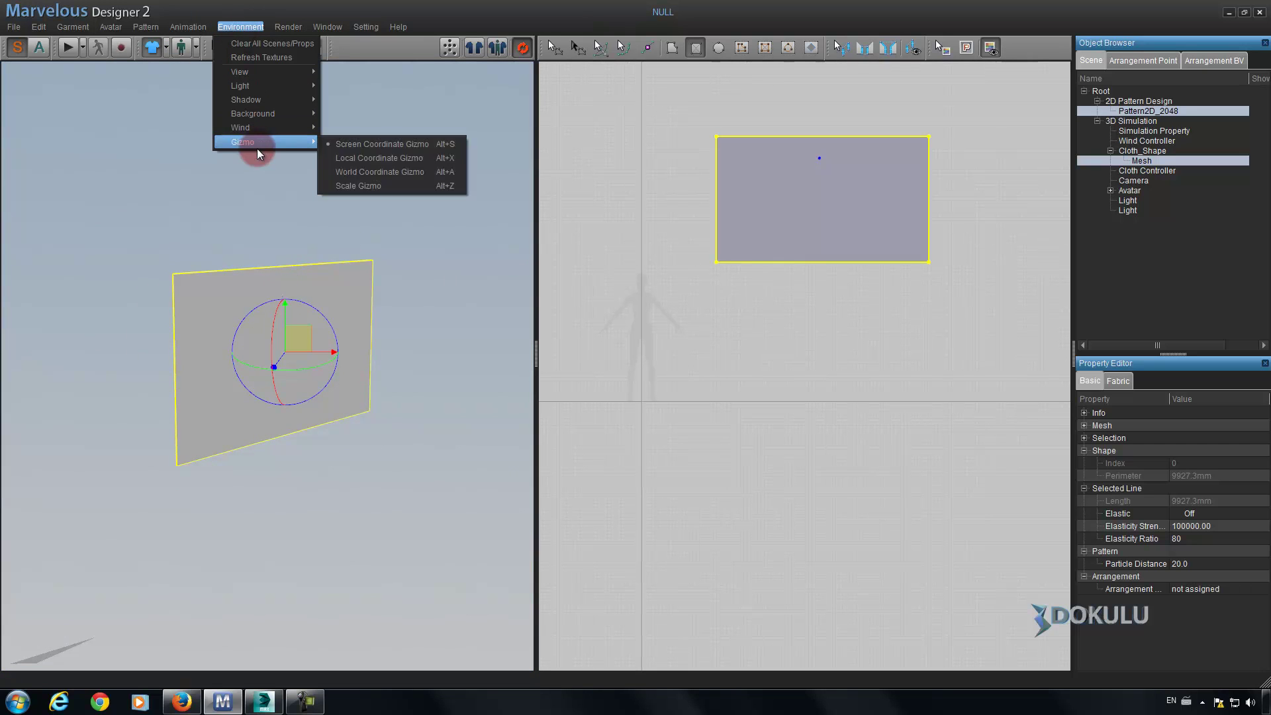
left_click(355, 172)
Rotate the cloth panel flat with the red ring and lower it toward the ground.
mouse_move(369, 196)
right_mouse_down()
mouse_move(360, 236)
mouse_move(326, 241)
mouse_move(304, 275)
mouse_move(321, 268)
right_mouse_up()
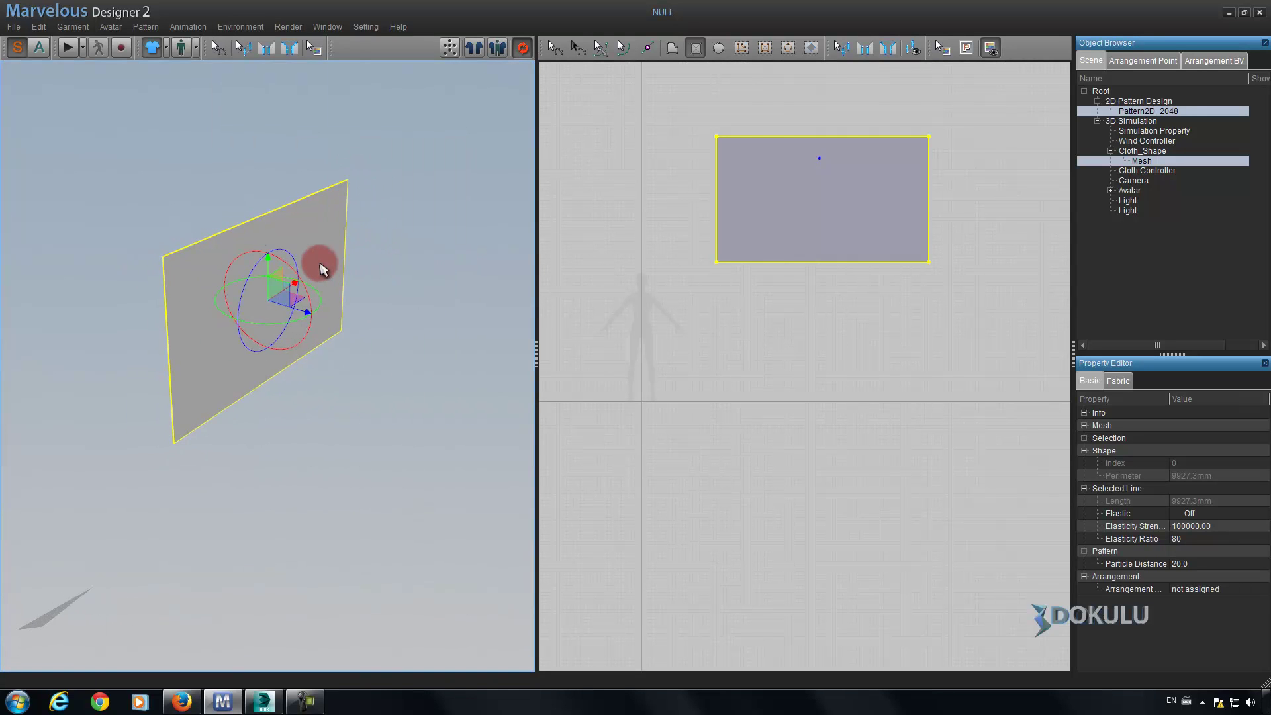
left_click_drag(323, 260, 220, 201)
mouse_move(316, 275)
right_mouse_down()
mouse_move(285, 290)
mouse_move(360, 261)
mouse_move(324, 281)
right_mouse_up()
mouse_move(312, 273)
left_mouse_down()
mouse_move(317, 445)
mouse_move(227, 511)
mouse_move(271, 344)
mouse_move(295, 448)
mouse_move(332, 207)
mouse_move(344, 207)
mouse_move(351, 244)
left_mouse_up()
mouse_move(351, 243)
right_mouse_down()
mouse_move(349, 276)
mouse_move(304, 284)
mouse_move(320, 288)
mouse_move(299, 295)
mouse_move(320, 256)
mouse_move(249, 440)
mouse_move(298, 345)
mouse_move(285, 354)
mouse_move(352, 332)
mouse_move(246, 321)
right_mouse_up()
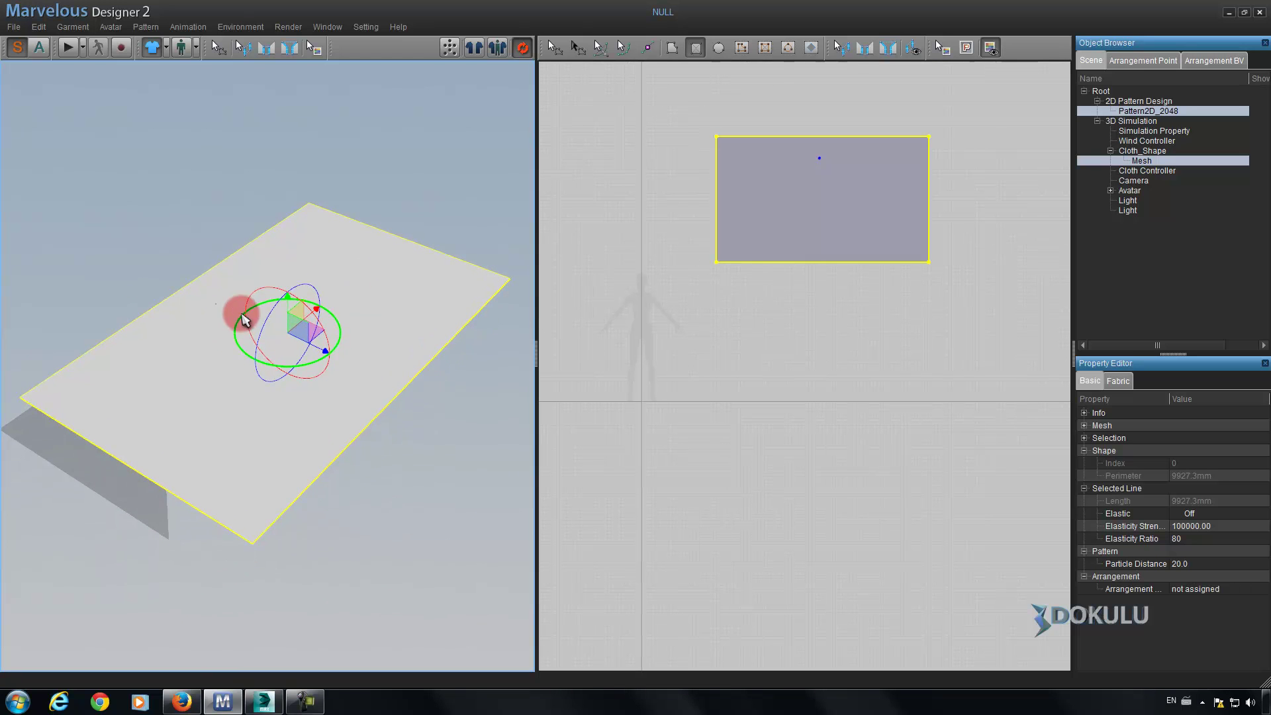
Move the rectangle pattern down in the 2D window.
left_click(577, 48)
left_click(795, 199)
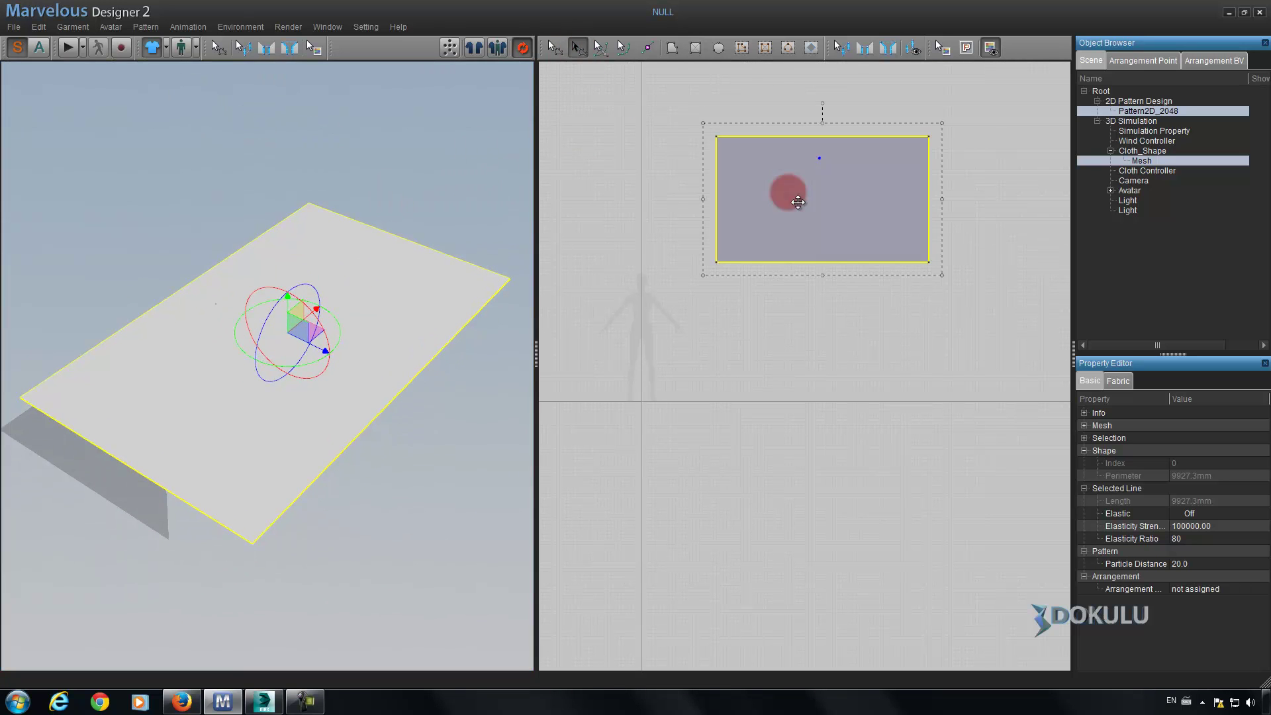
left_click_drag(798, 201, 813, 296)
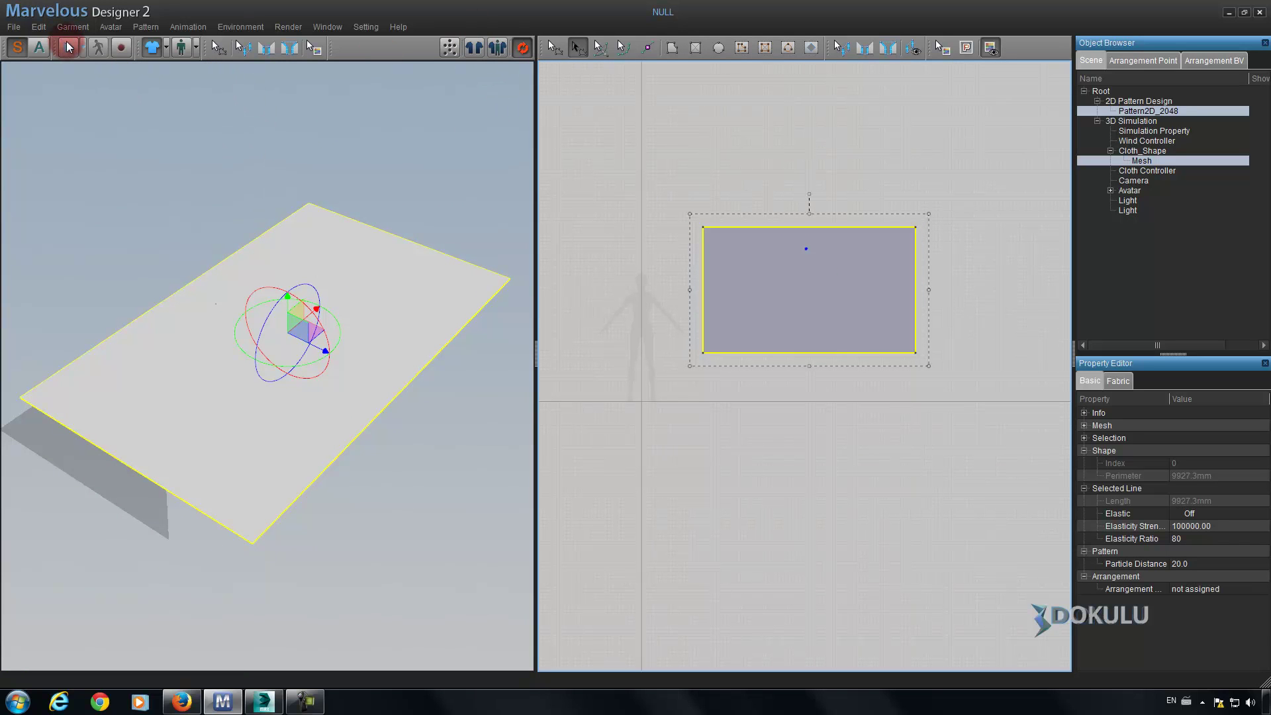
Change Particle Distance from 20 to 50 and simulate so the cloth drops.
left_click(1155, 566)
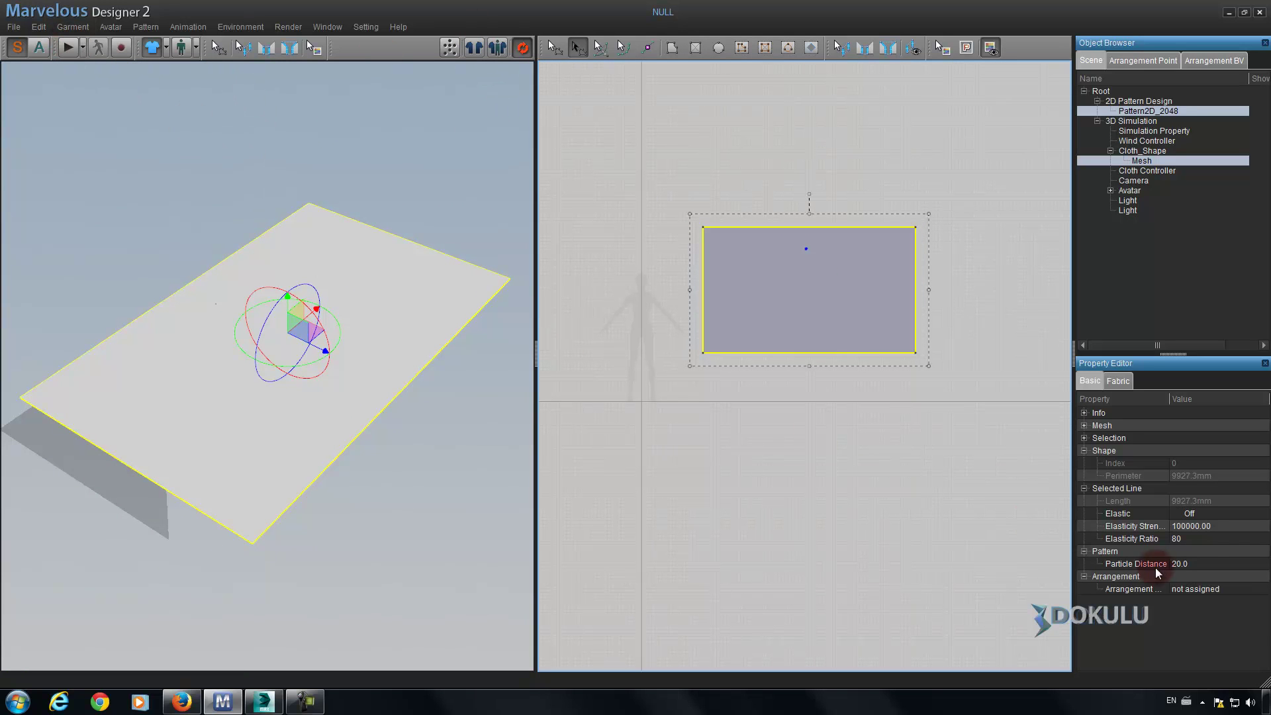
left_click(1208, 564)
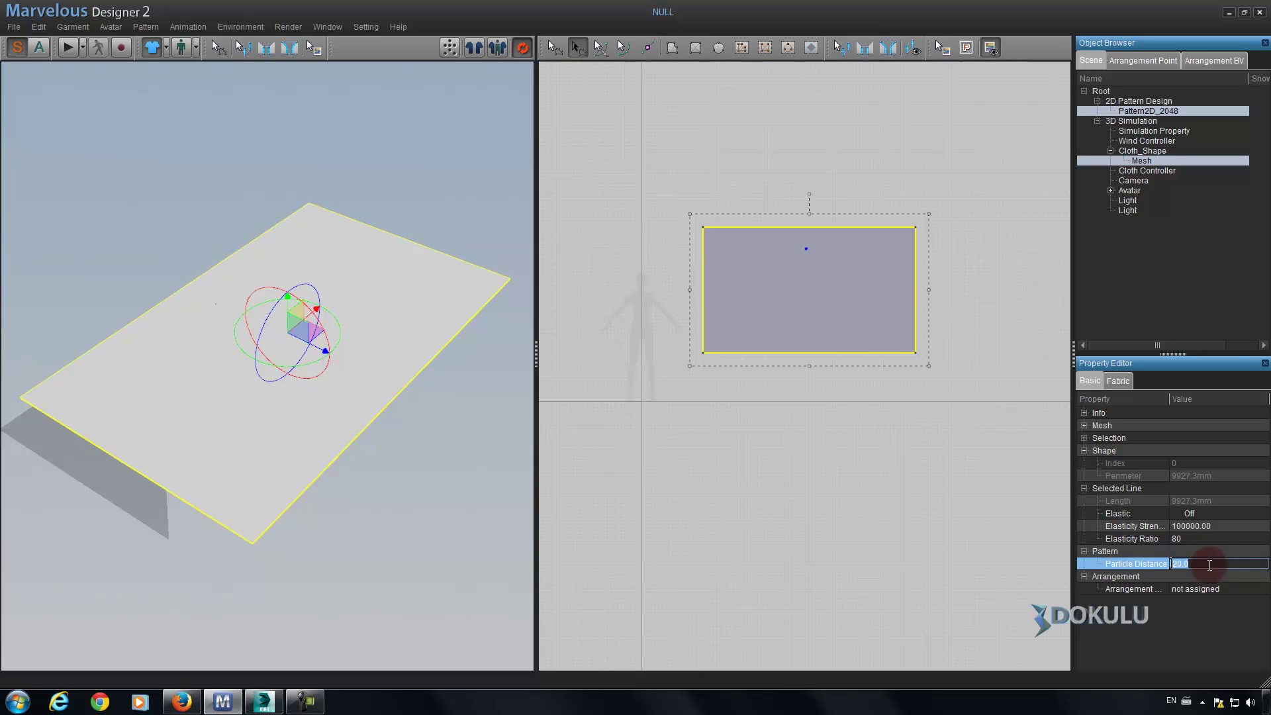
left_click_drag(1213, 566, 1173, 570)
mouse_move(513, 430)
right_mouse_down()
mouse_move(373, 432)
mouse_move(363, 466)
mouse_move(374, 419)
right_mouse_up()
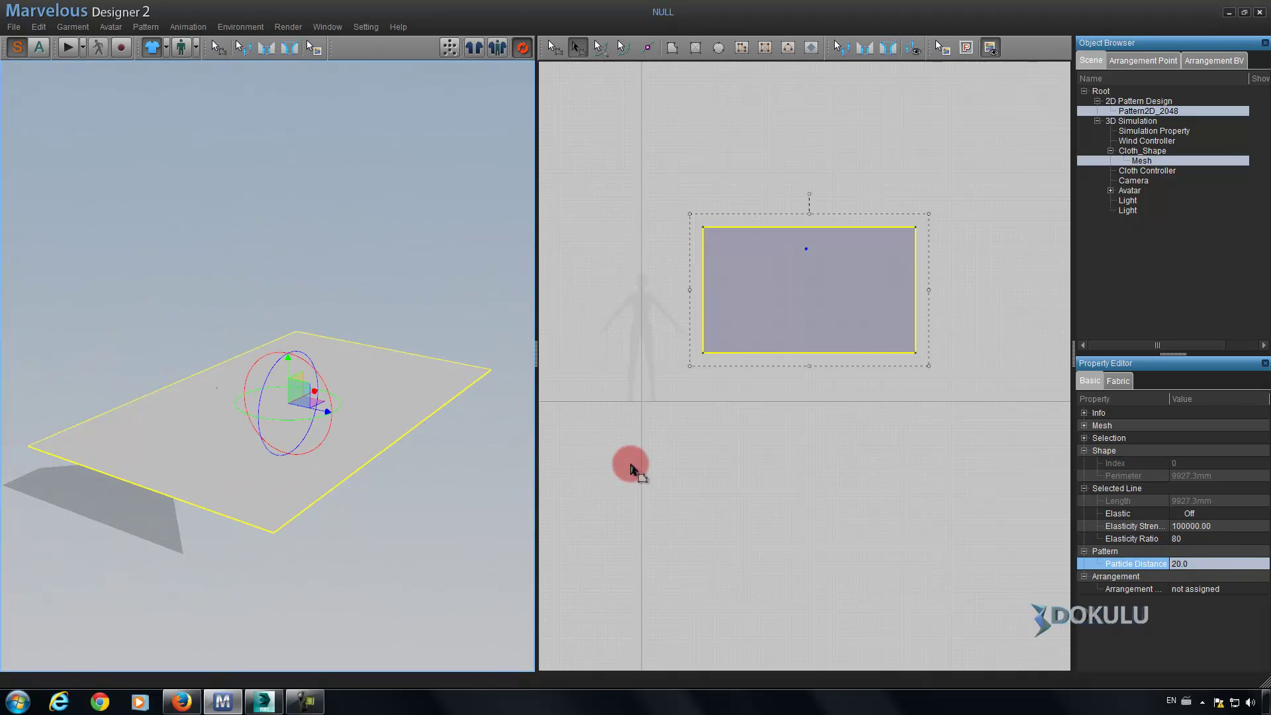
left_click(1202, 565)
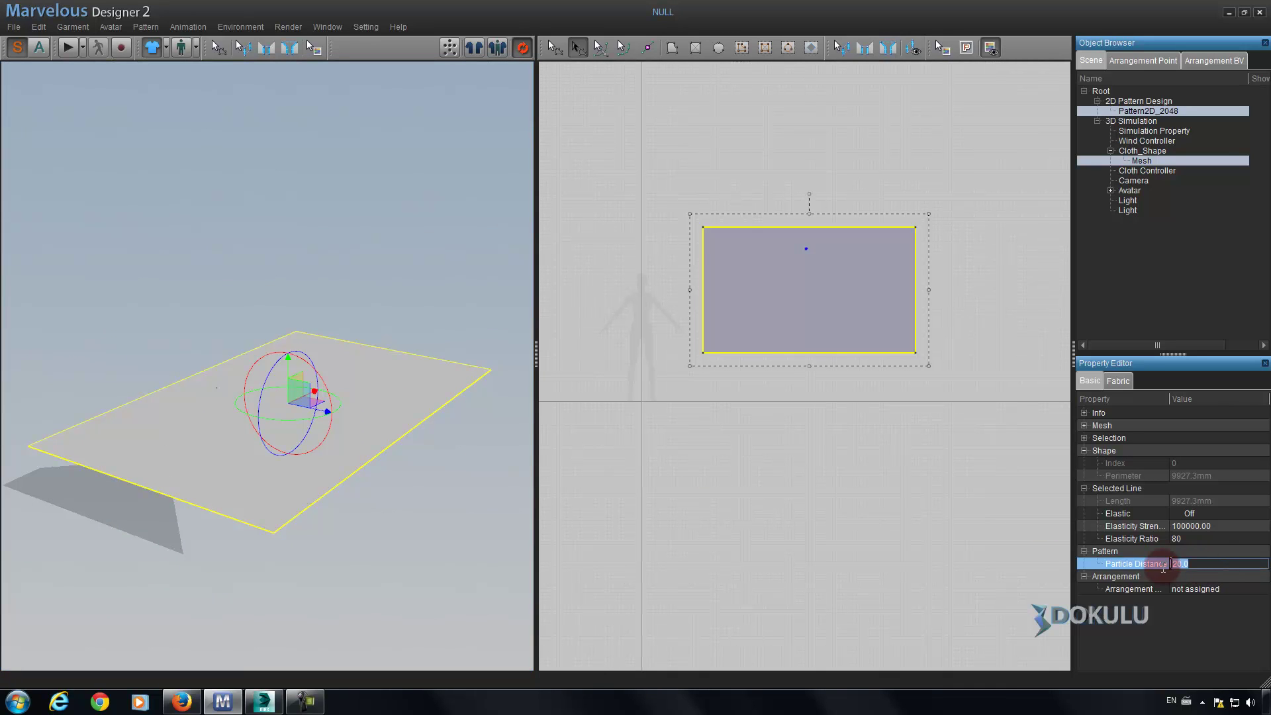
type("5")
type("50")
key("Return")
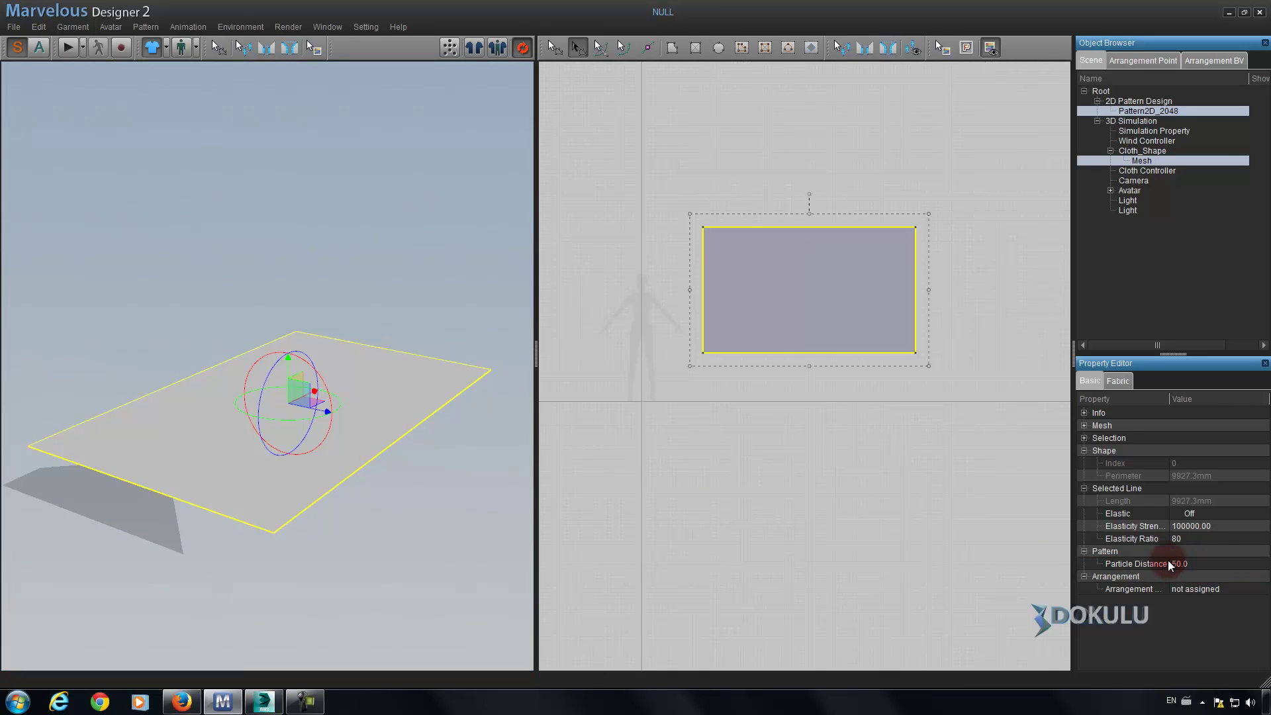
left_click(66, 50)
mouse_move(275, 355)
right_mouse_down()
mouse_move(390, 346)
mouse_move(355, 355)
mouse_move(298, 312)
right_mouse_up()
Apply the D_Cotton_CLO_v2 preset from the Fabric tab, then return to the Basic tab.
left_click(1131, 379)
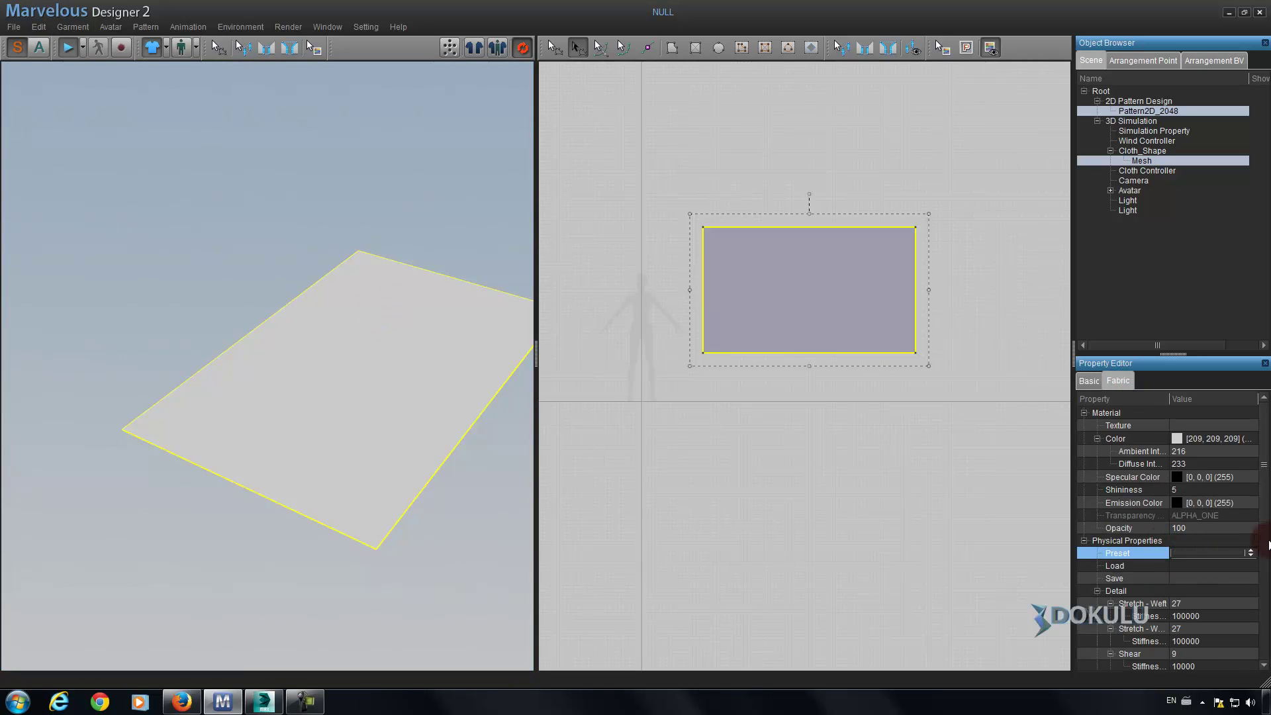
left_click(1249, 553)
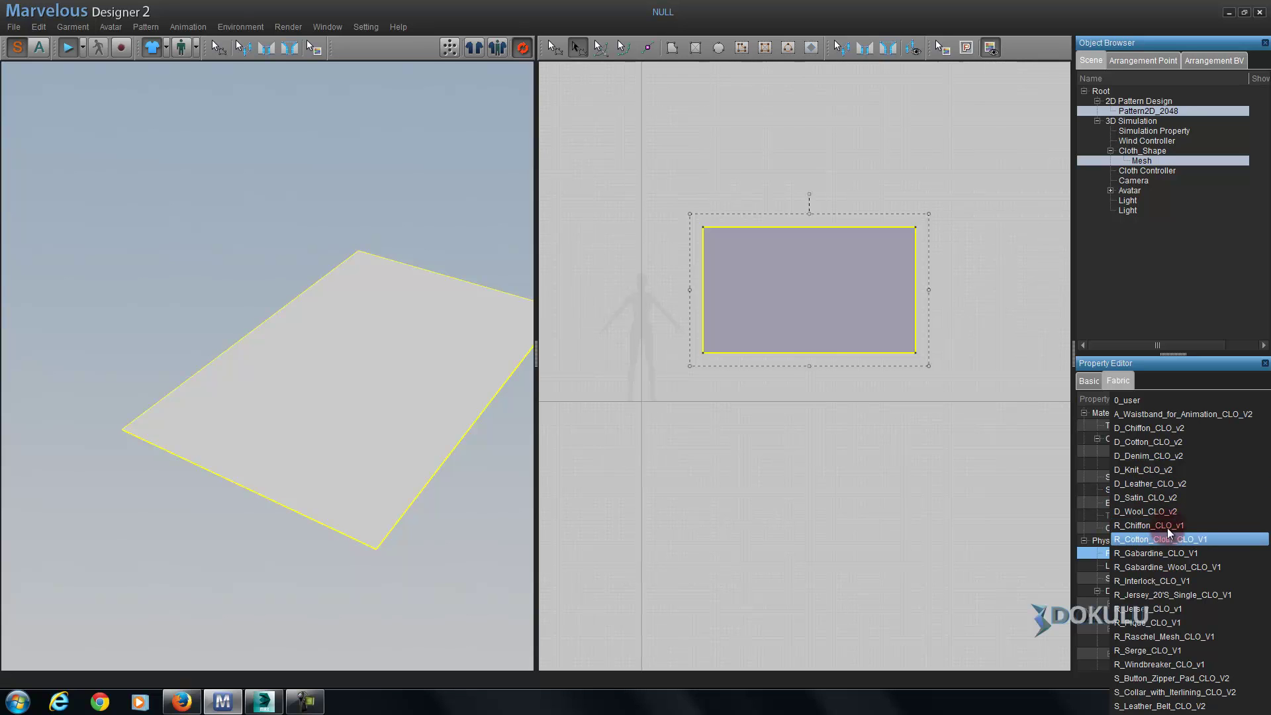
left_click(1142, 445)
mouse_move(403, 406)
right_mouse_down()
mouse_move(366, 402)
mouse_move(337, 436)
mouse_move(351, 430)
right_mouse_up()
left_click(1086, 380)
mouse_move(448, 404)
right_mouse_down()
mouse_move(428, 414)
mouse_move(434, 435)
right_mouse_up()
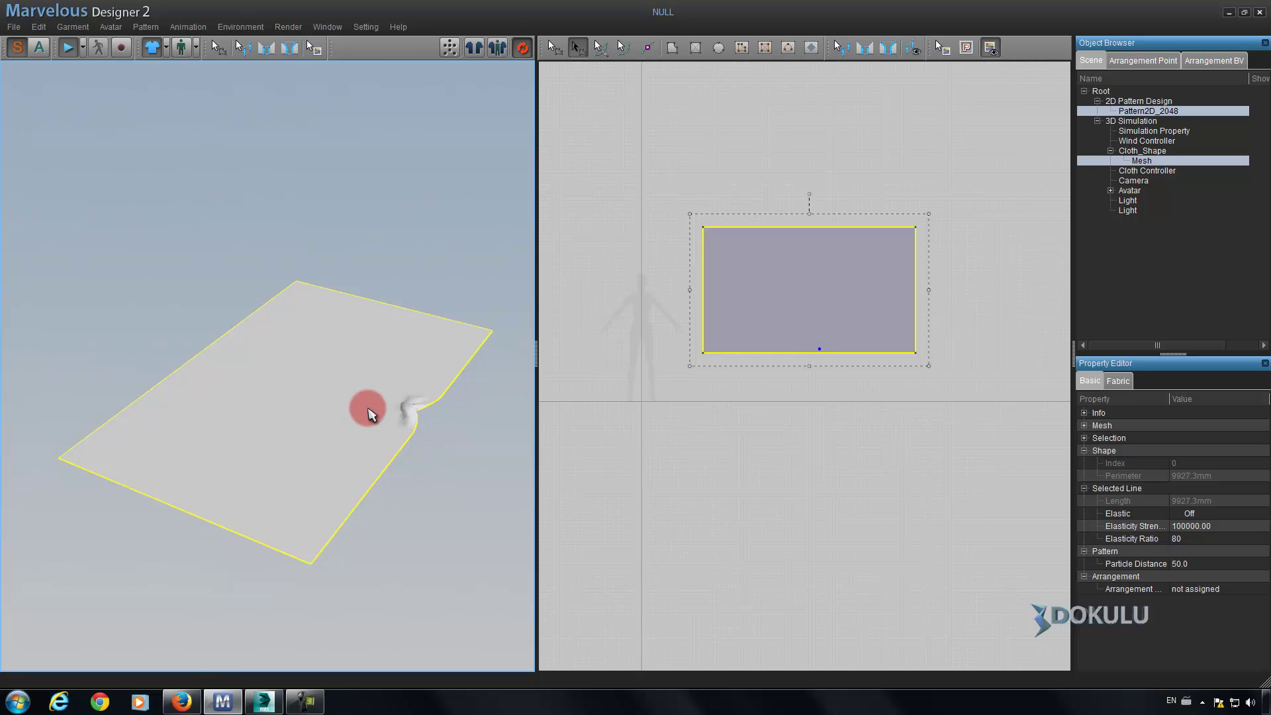
Pull several points of the simulating cloth to fold its lower edge and corner, then stop simulating.
left_click(347, 427)
mouse_move(347, 431)
left_mouse_down()
mouse_move(264, 400)
mouse_move(358, 358)
mouse_move(250, 455)
mouse_move(344, 375)
mouse_move(267, 462)
mouse_move(301, 411)
mouse_move(179, 425)
mouse_move(343, 369)
mouse_move(193, 503)
mouse_move(279, 428)
mouse_move(292, 431)
mouse_move(258, 420)
mouse_move(122, 429)
mouse_move(227, 417)
mouse_move(156, 454)
mouse_move(244, 406)
mouse_move(374, 377)
mouse_move(142, 411)
mouse_move(114, 426)
mouse_move(227, 439)
mouse_move(188, 476)
mouse_move(102, 443)
mouse_move(136, 456)
left_mouse_up()
left_click_drag(95, 454, 101, 451)
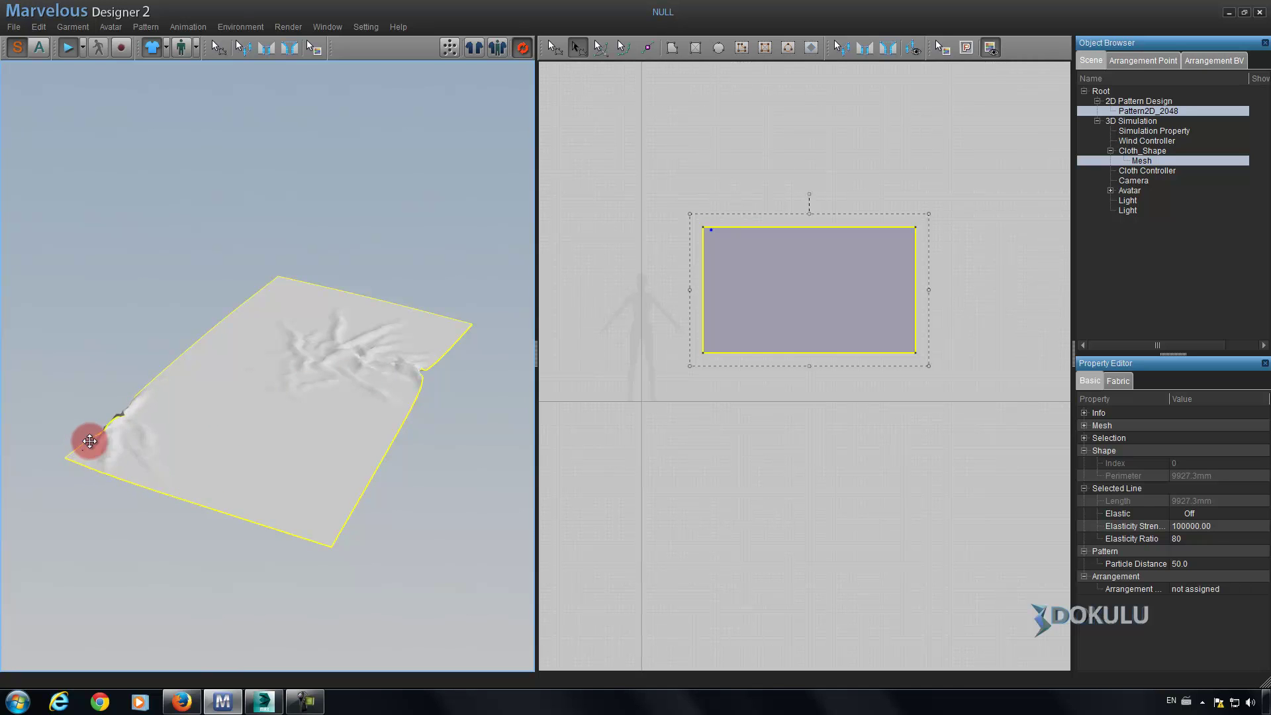
left_click_drag(124, 417, 193, 488)
mouse_move(230, 361)
left_mouse_down()
mouse_move(277, 481)
mouse_move(164, 291)
mouse_move(267, 449)
left_mouse_up()
left_click(68, 48)
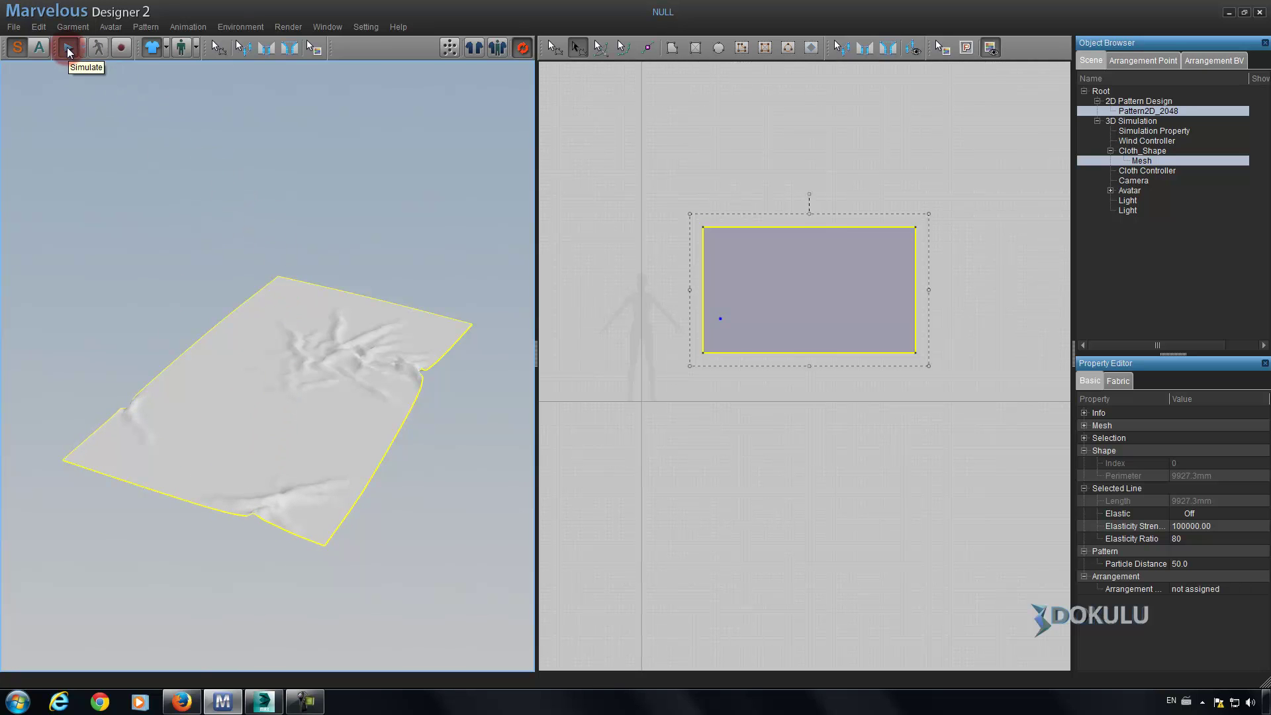
Lower Particle Distance from 50 to 10 and re-run the simulation for finer wrinkles.
double_click(1199, 563)
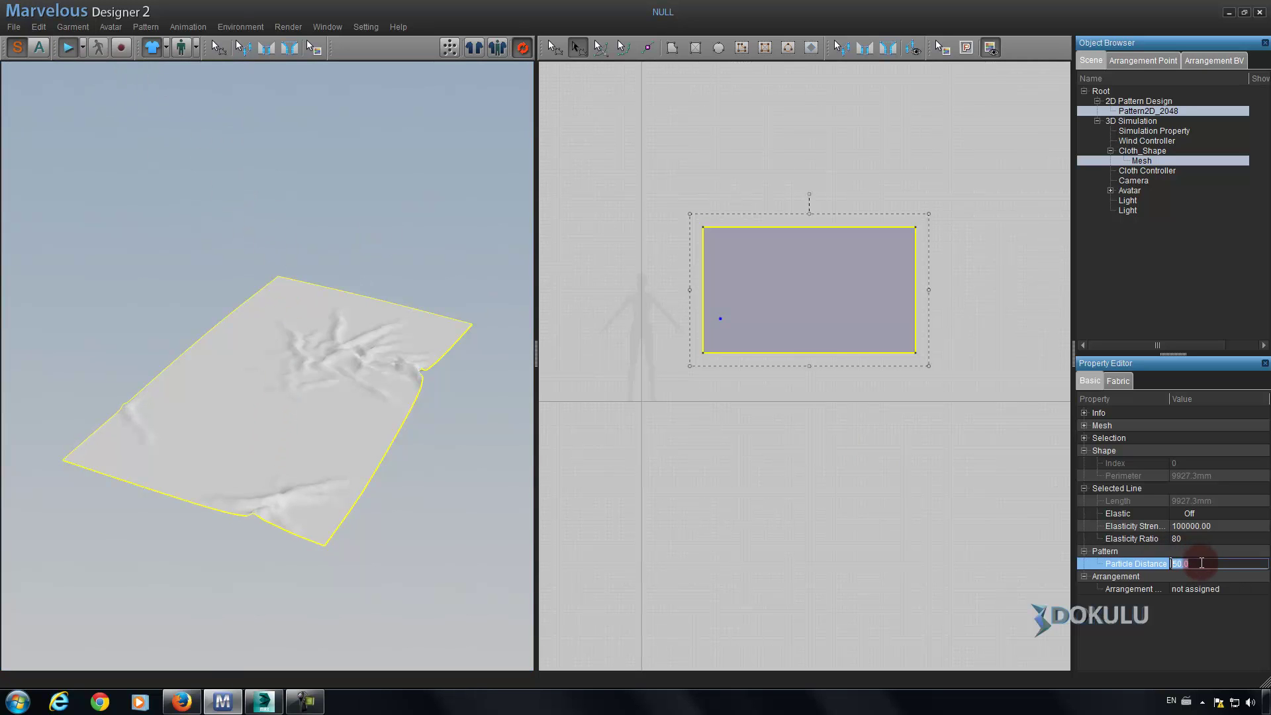
left_click_drag(1204, 563, 1156, 562)
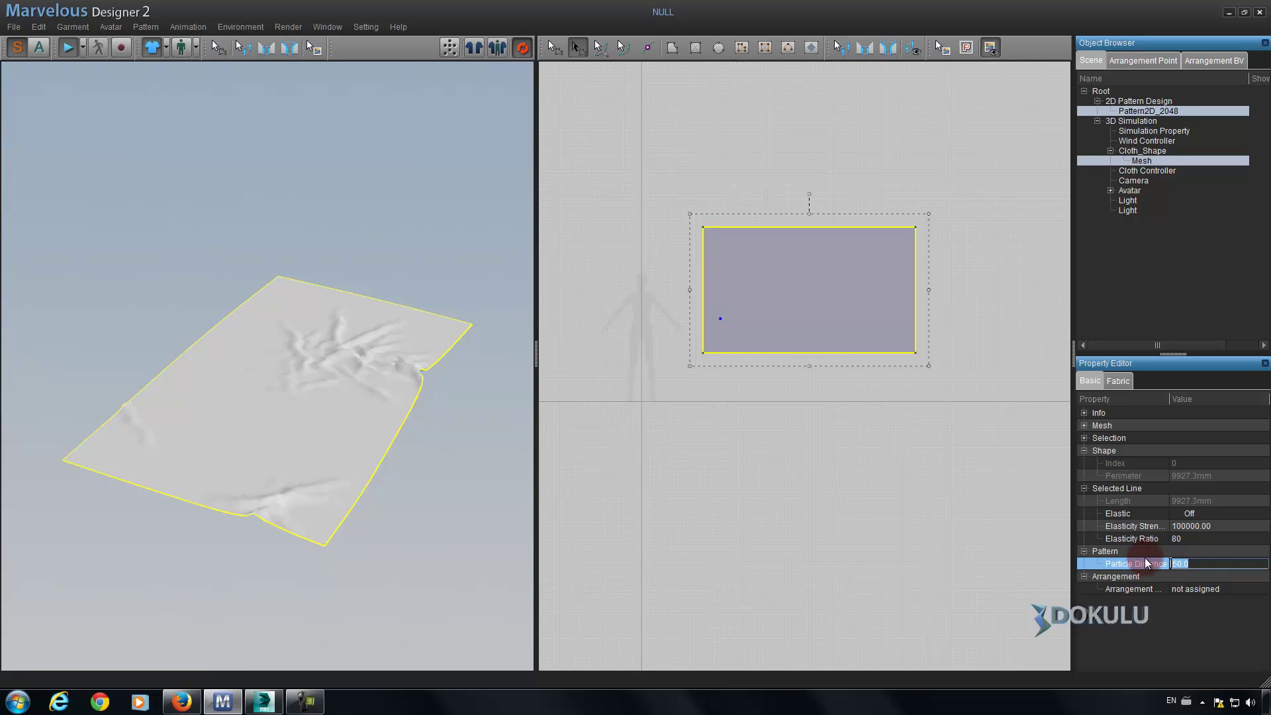
type("10")
key("Return")
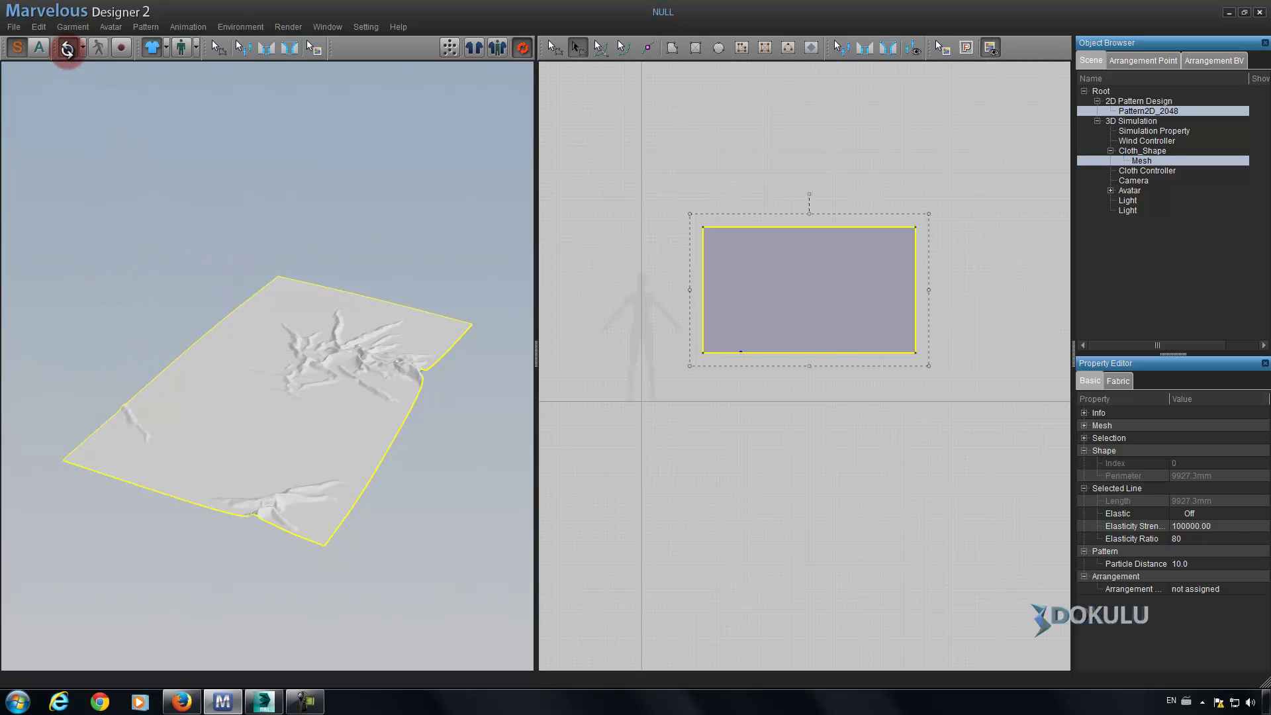
left_click(67, 49)
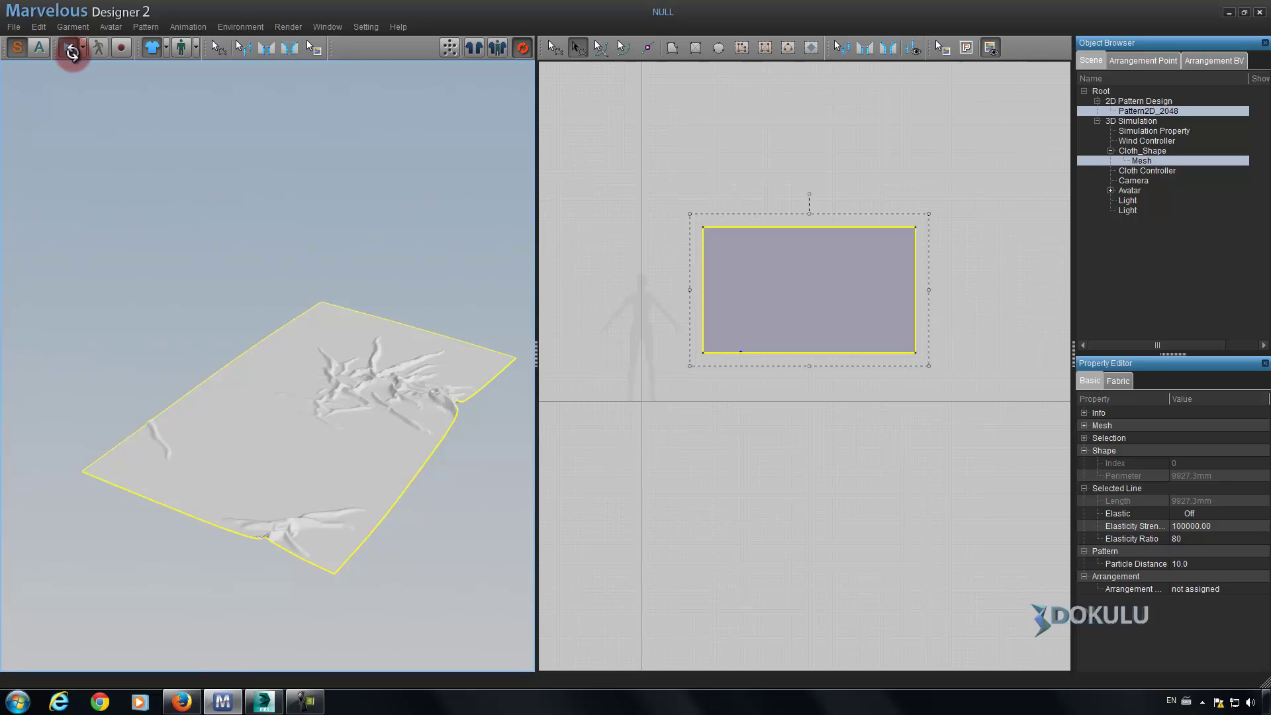
left_click(71, 51)
right_click_drag(157, 117, 185, 144)
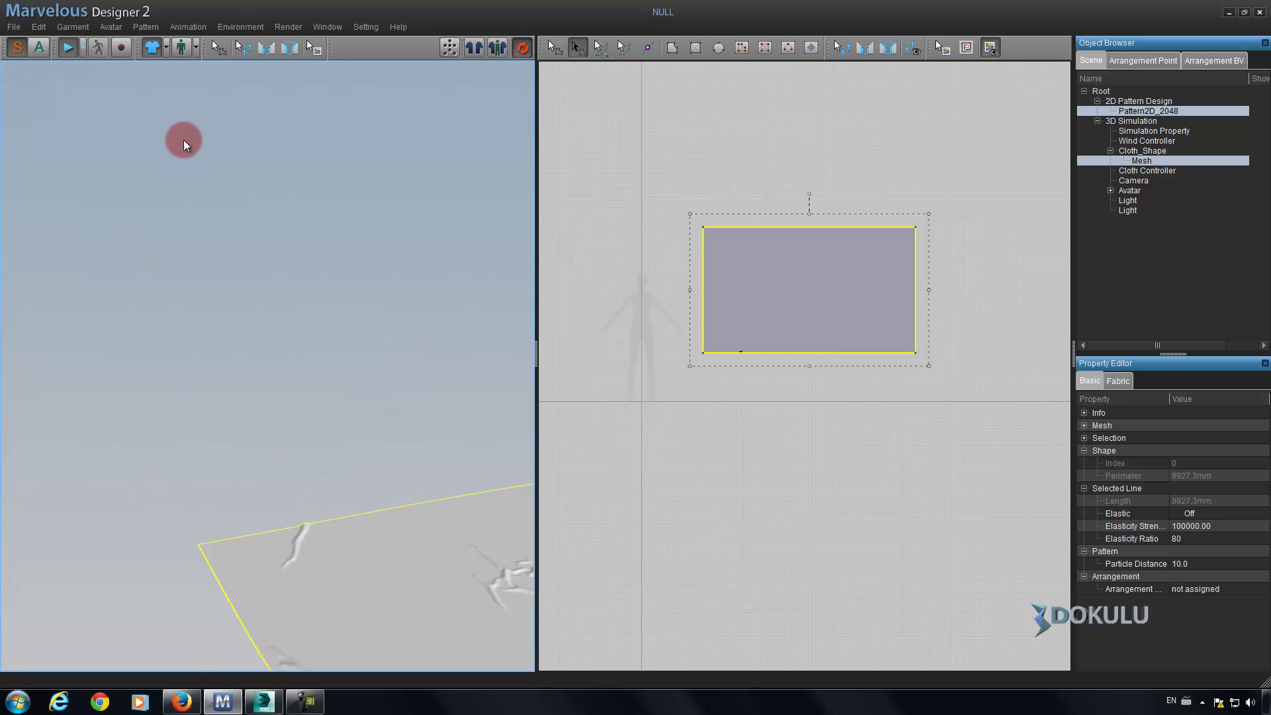
key("space")
mouse_move(407, 417)
right_mouse_down()
mouse_move(287, 281)
mouse_move(247, 329)
mouse_move(351, 309)
mouse_move(315, 356)
mouse_move(221, 256)
mouse_move(267, 318)
mouse_move(304, 316)
mouse_move(241, 304)
mouse_move(275, 371)
mouse_move(278, 292)
mouse_move(318, 304)
mouse_move(295, 278)
mouse_move(230, 291)
right_mouse_up()
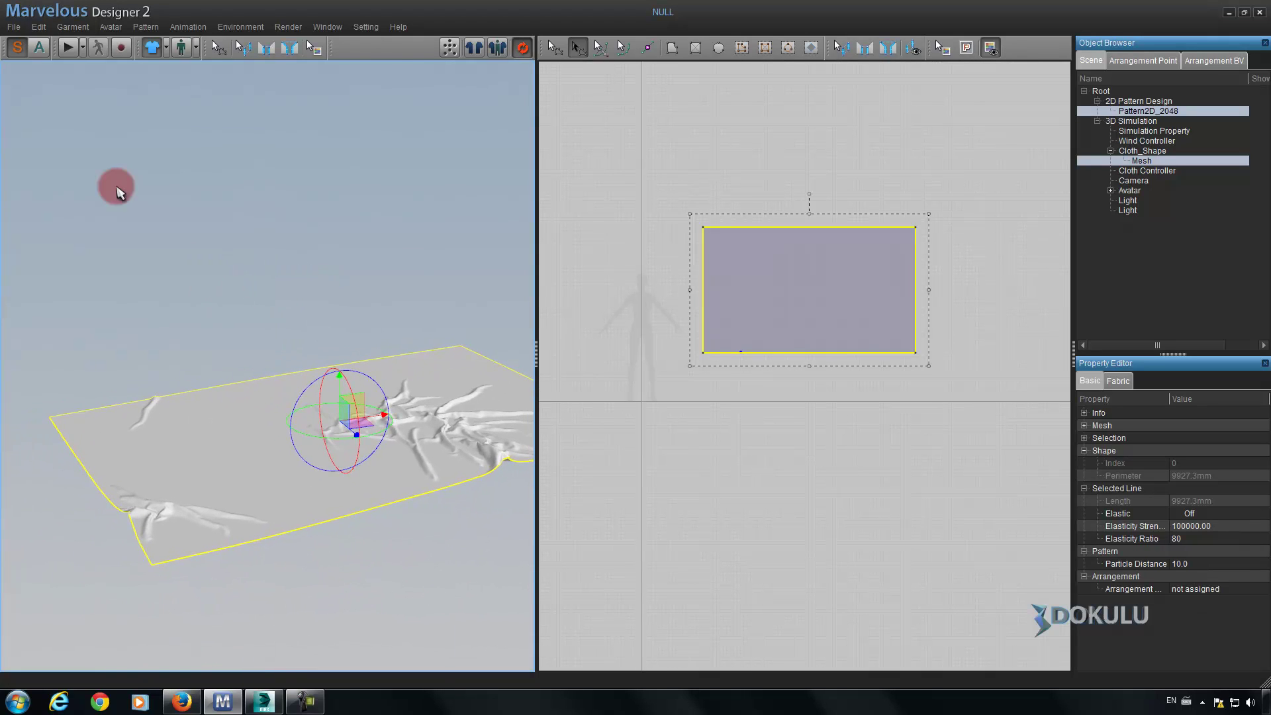
Export the scene as an OBJ file named hali.
left_click(13, 28)
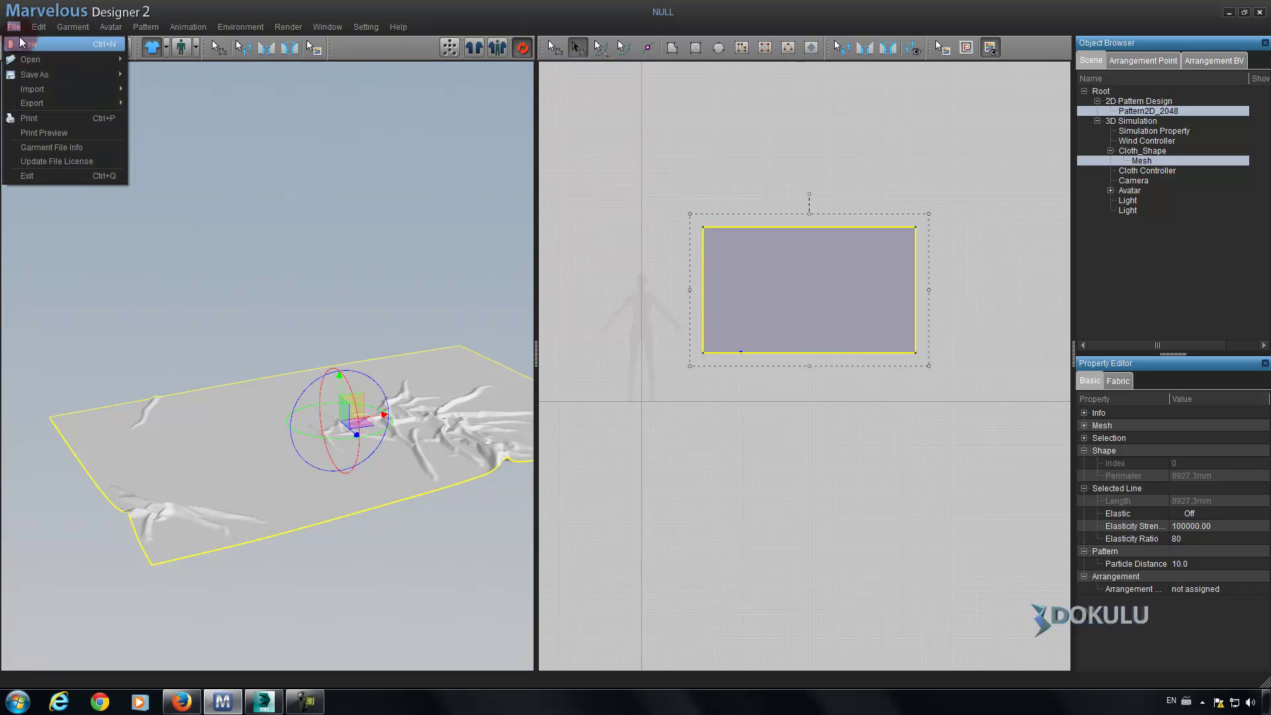
left_click(81, 104)
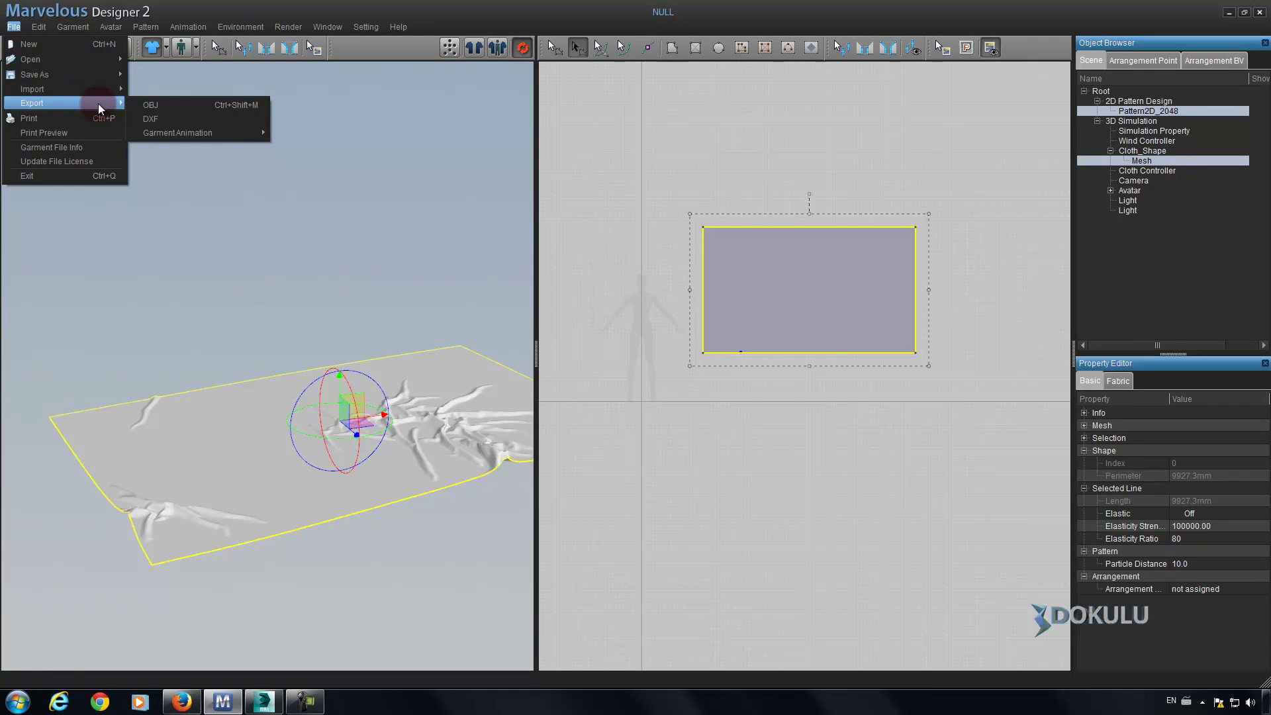
left_click(175, 106)
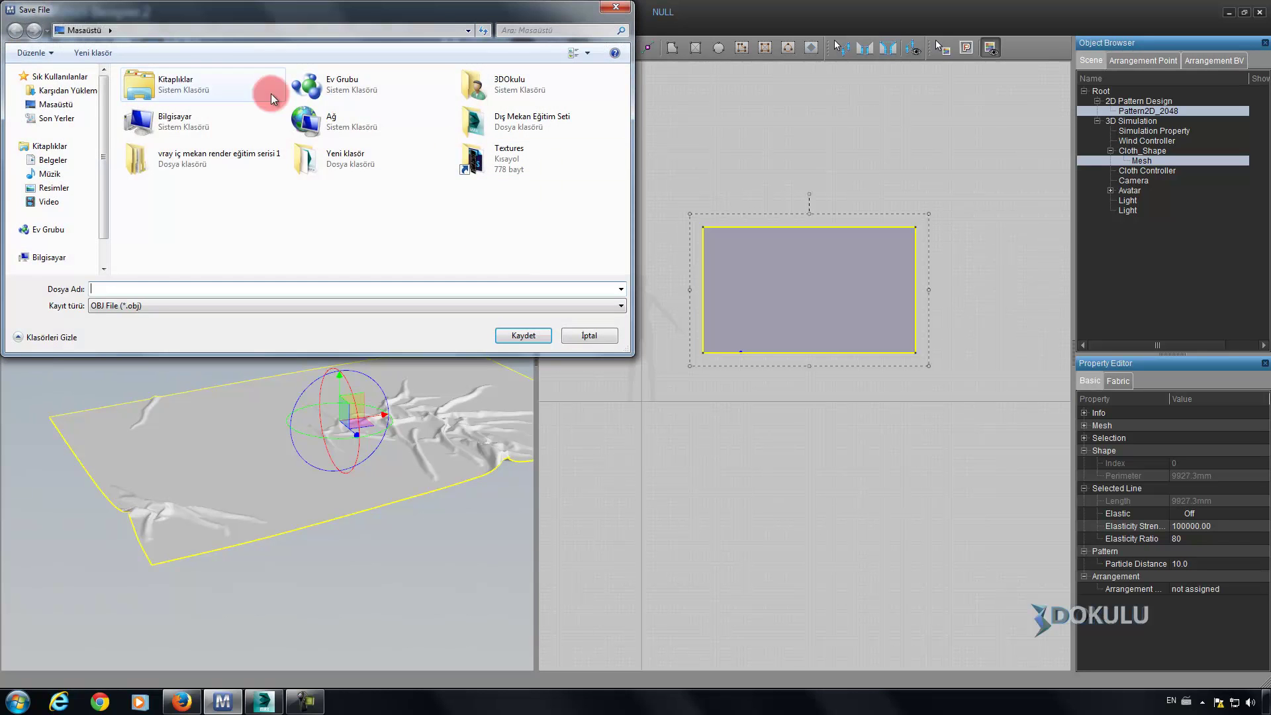
type("hali")
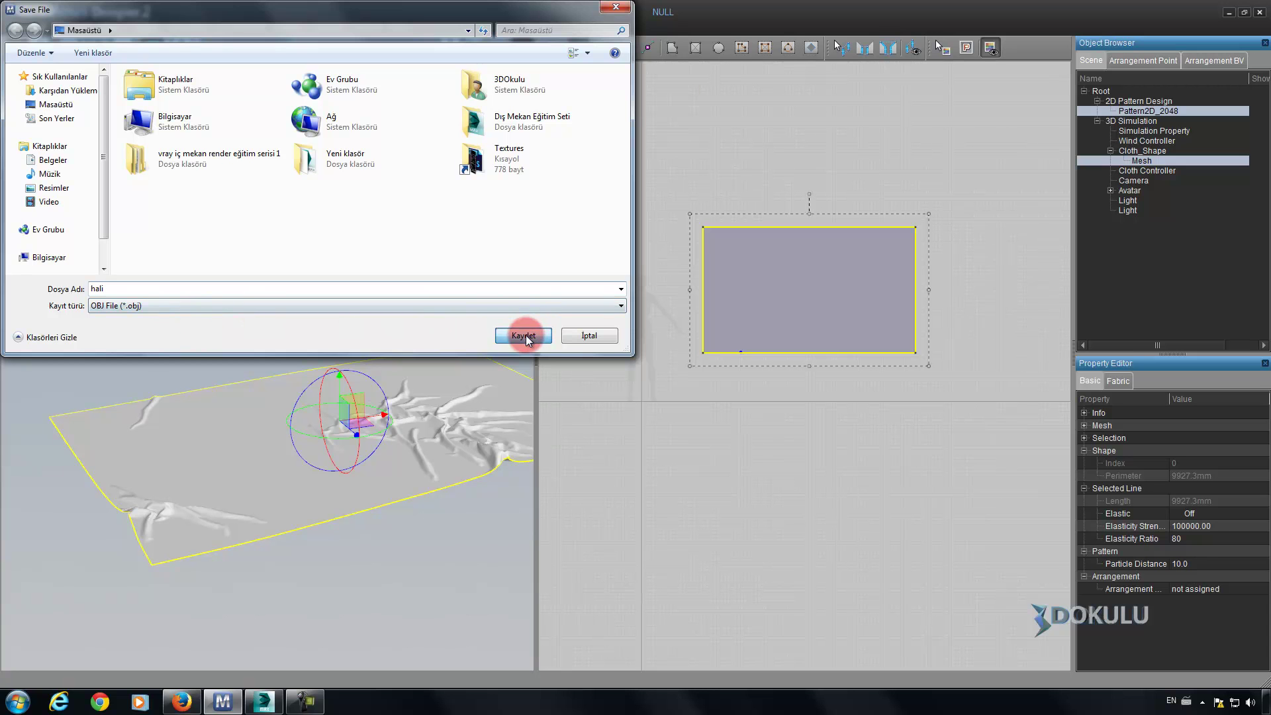
left_click(525, 335)
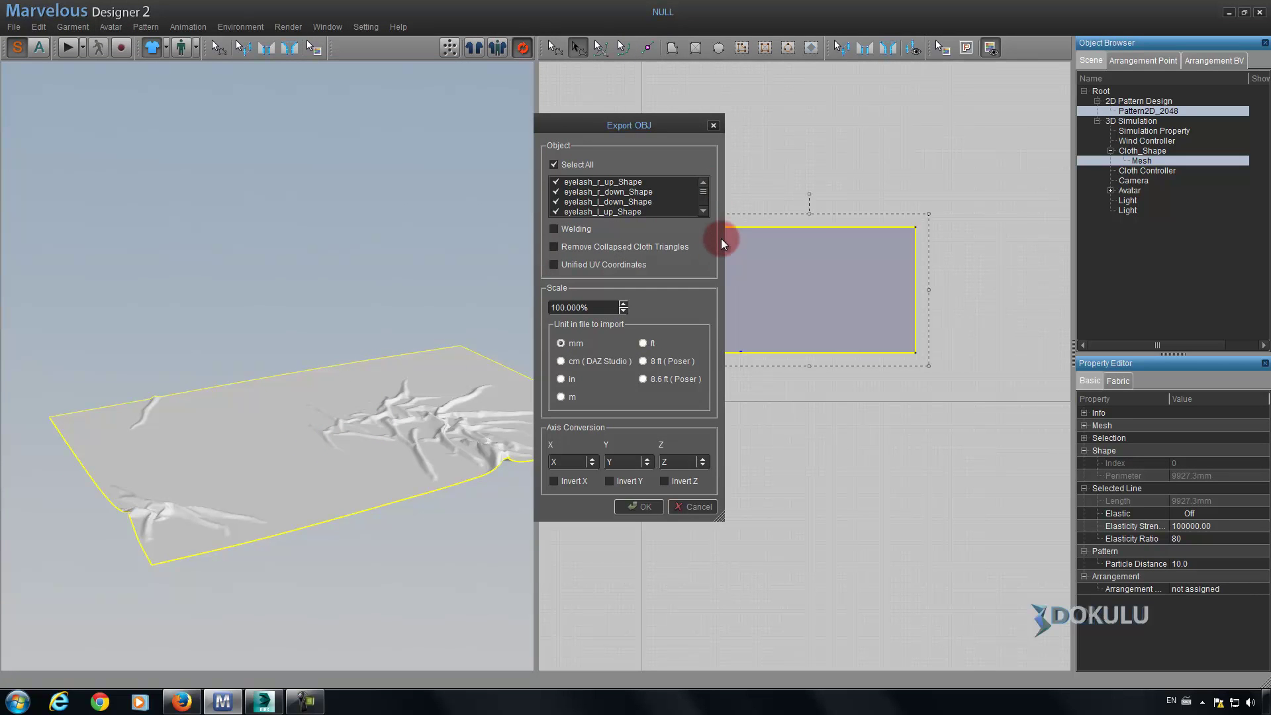
Clear all objects except Cloth_Shape in the OBJ export options and confirm the export.
left_click(706, 201)
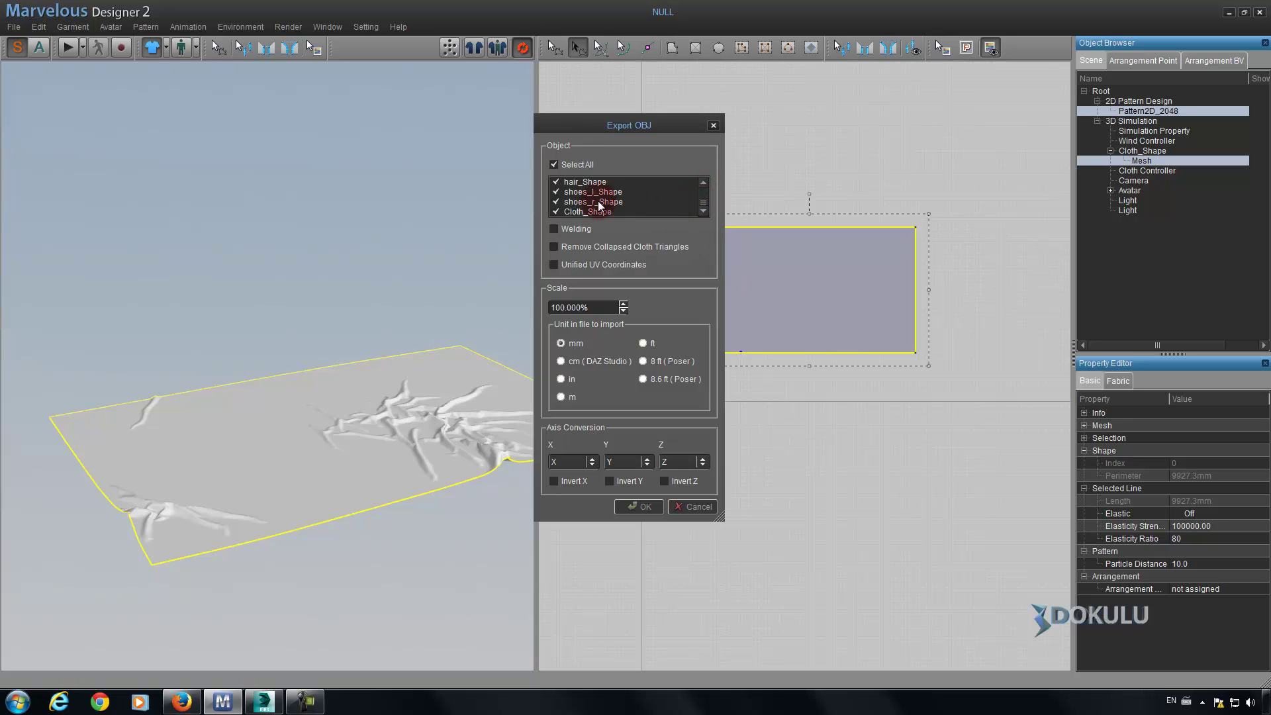
left_click(555, 200)
scroll(559, 194, "up", 2)
scroll(570, 195, "up", 2)
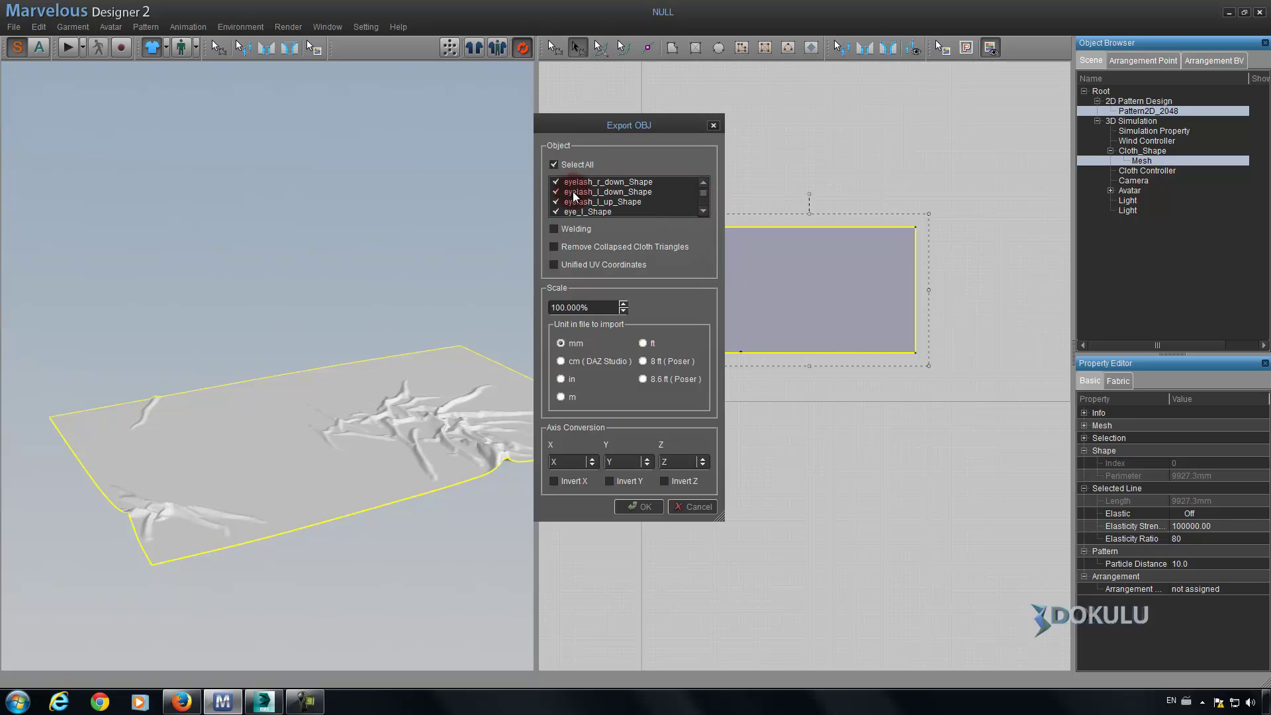
left_click(554, 165)
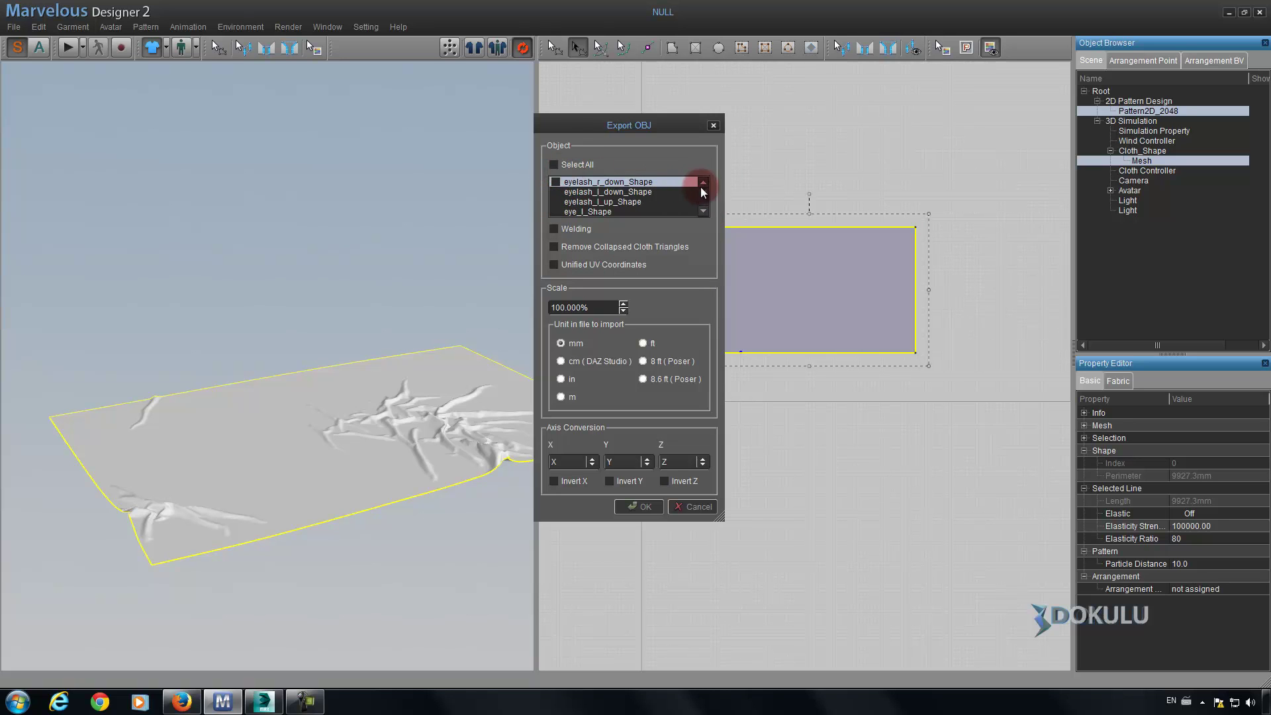
left_click(705, 209)
left_click(556, 211)
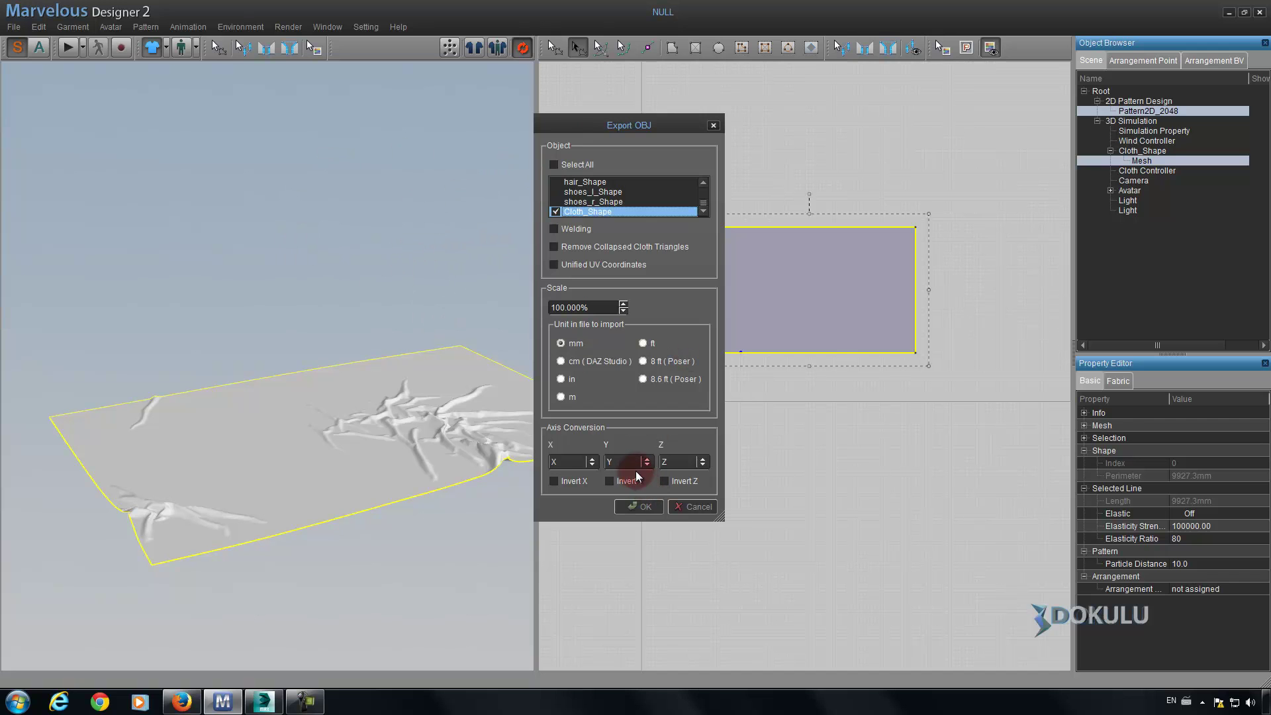
left_click(635, 510)
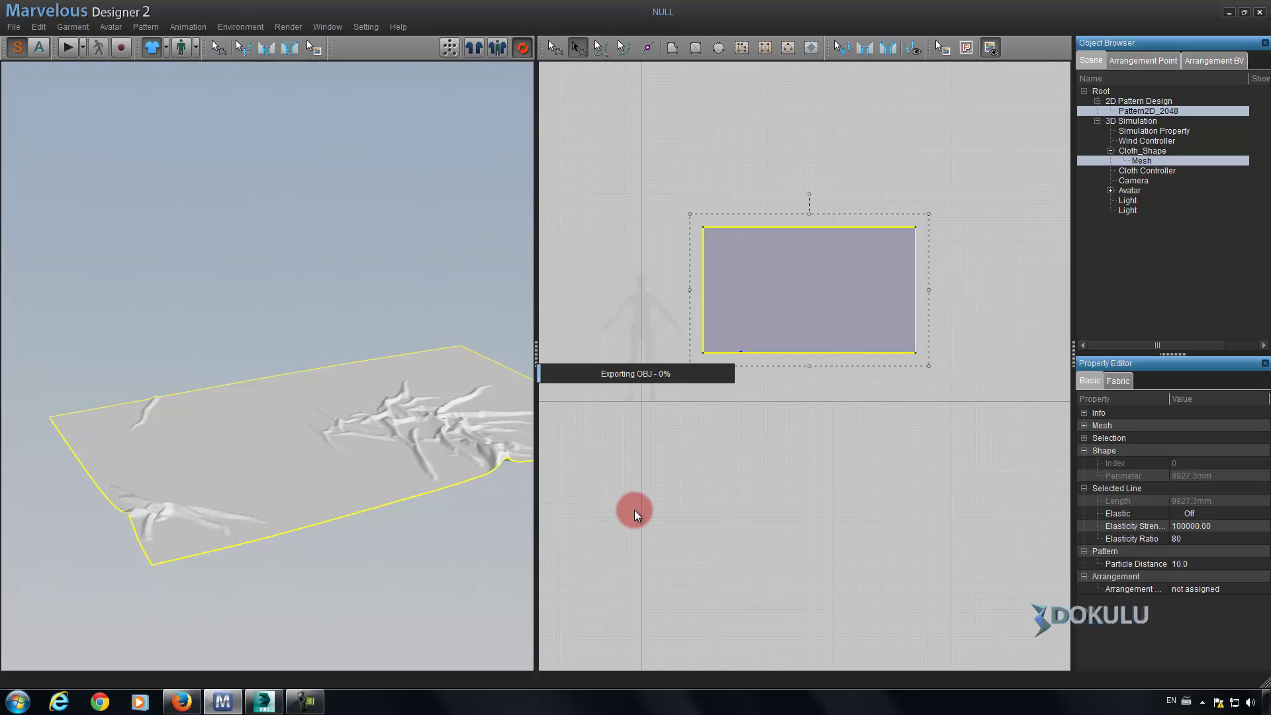
left_click(223, 706)
Import hali.obj from the Desktop into 3ds Max using the default OBJ import settings.
left_click(264, 702)
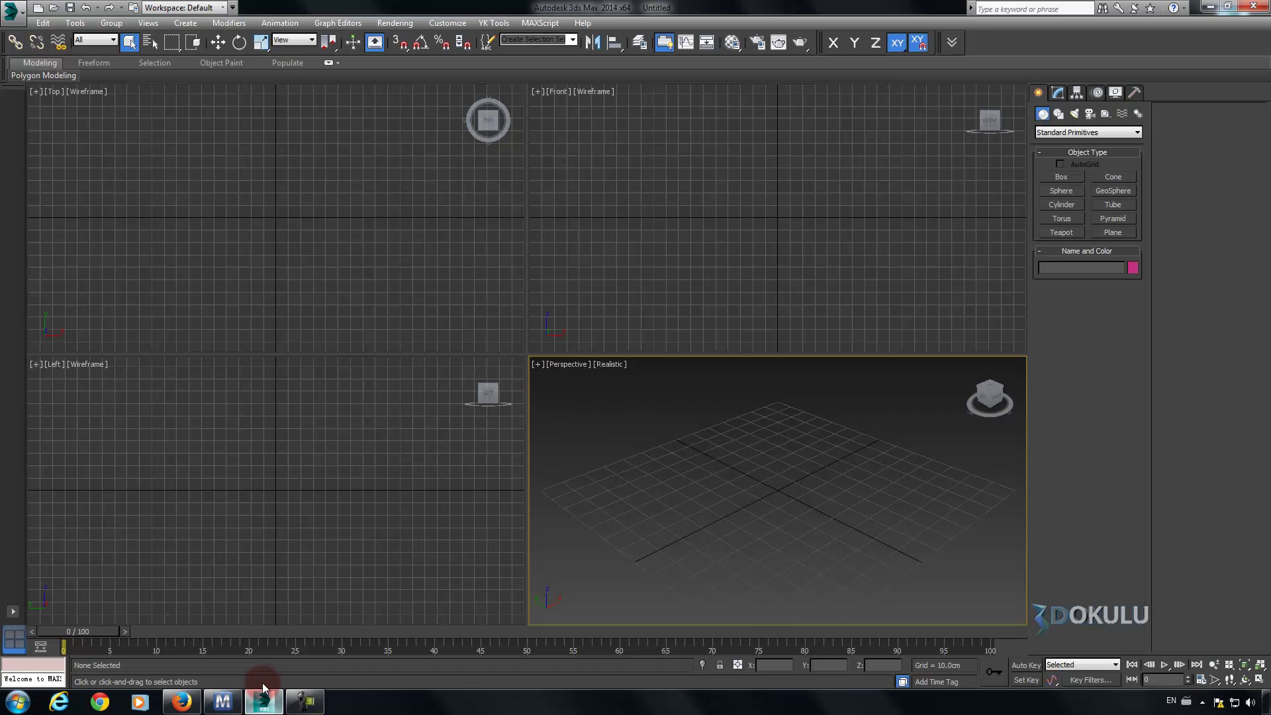
left_click(18, 22)
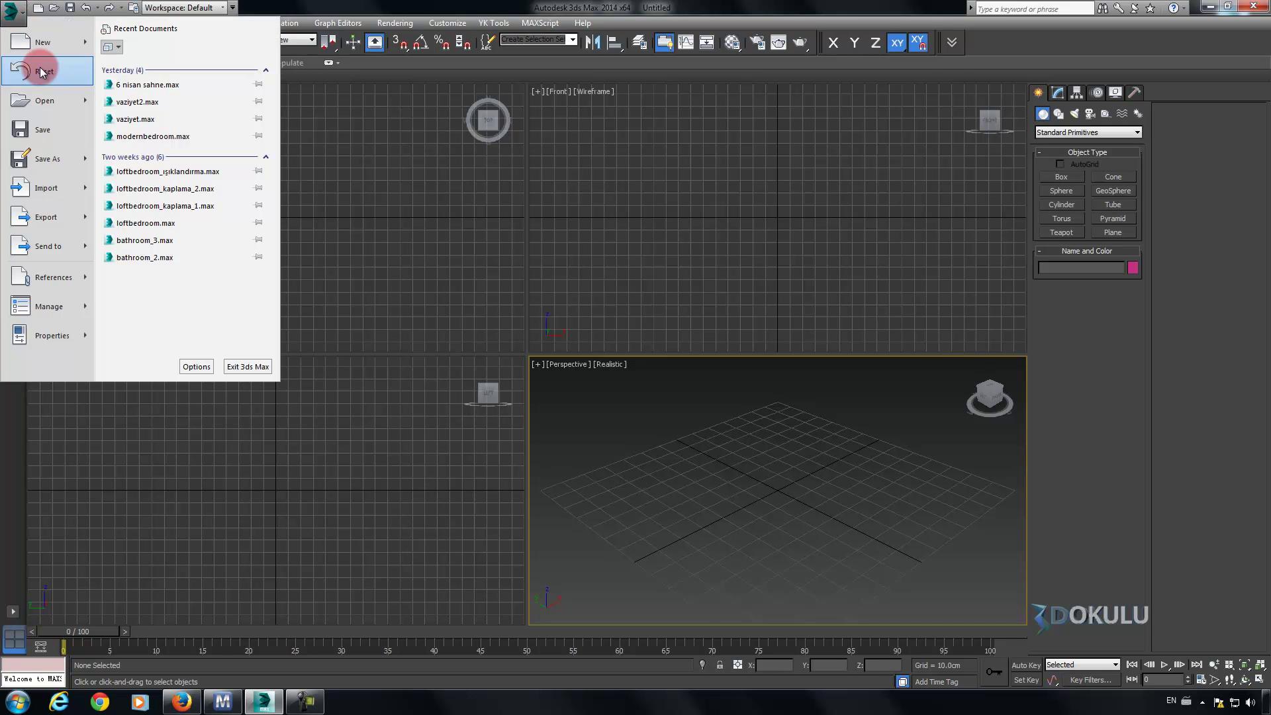
left_click(57, 194)
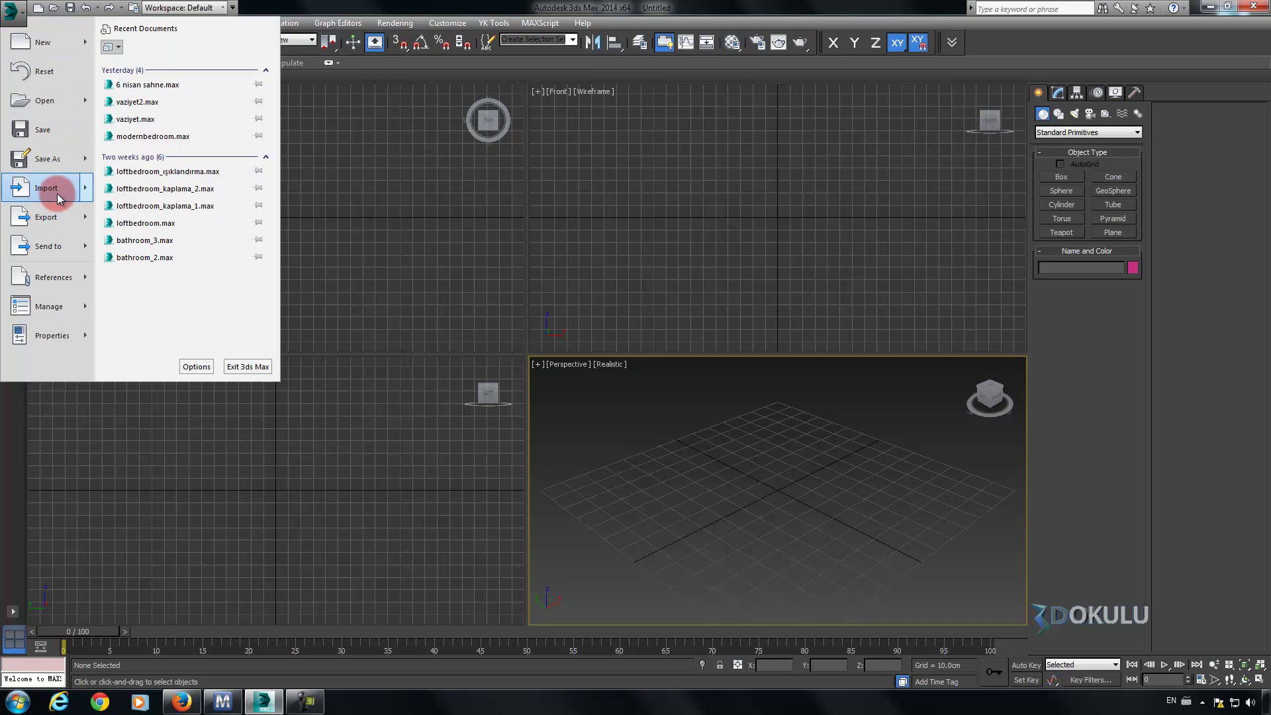
left_click(13, 20)
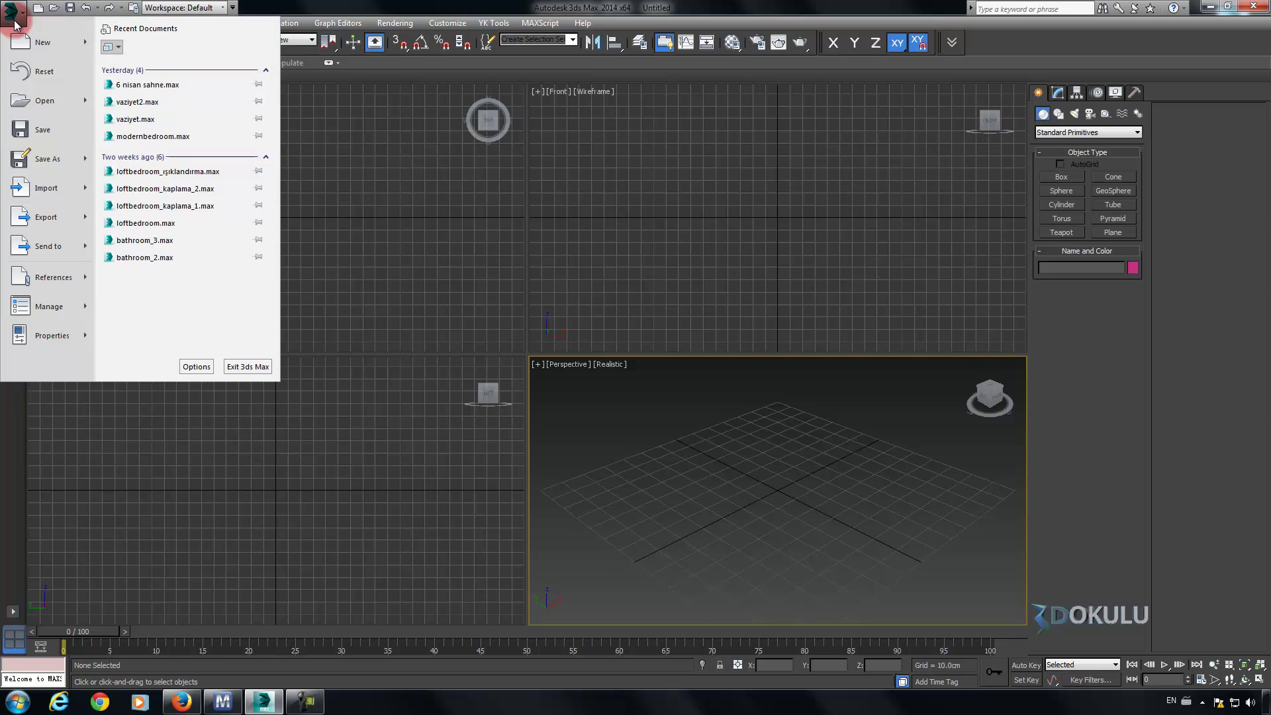
left_click(57, 193)
left_click(63, 140)
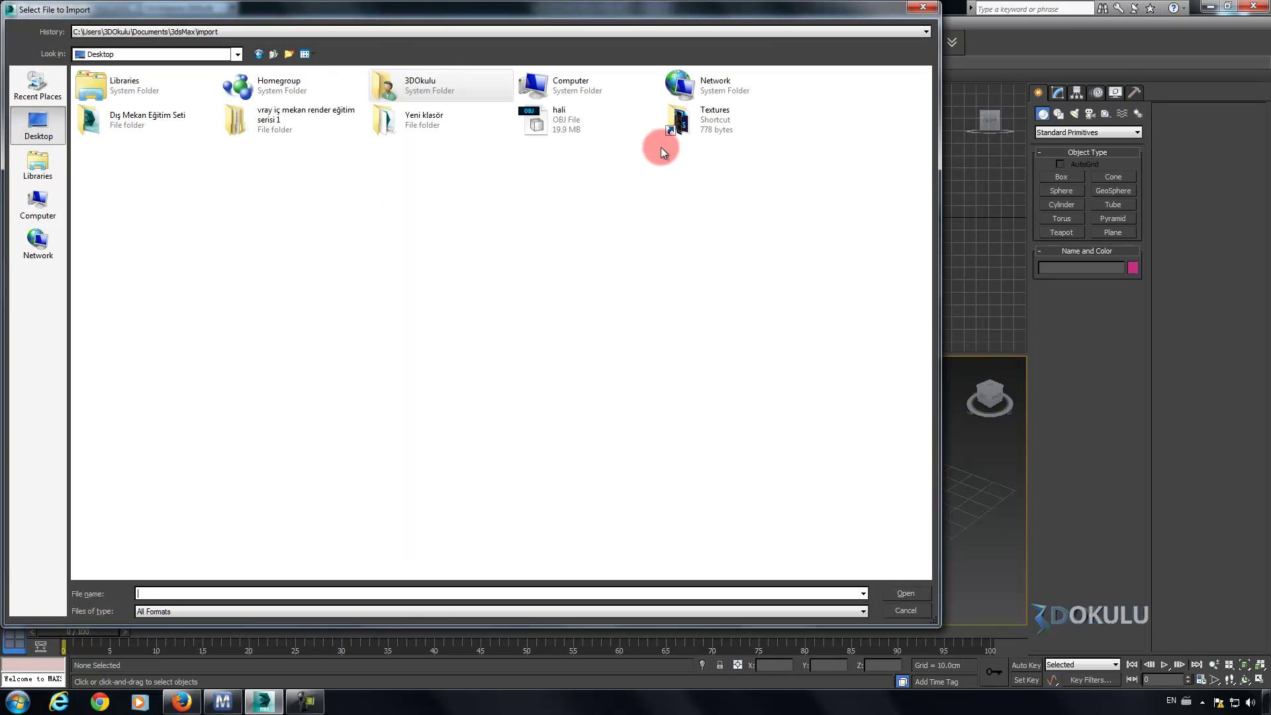
double_click(555, 119)
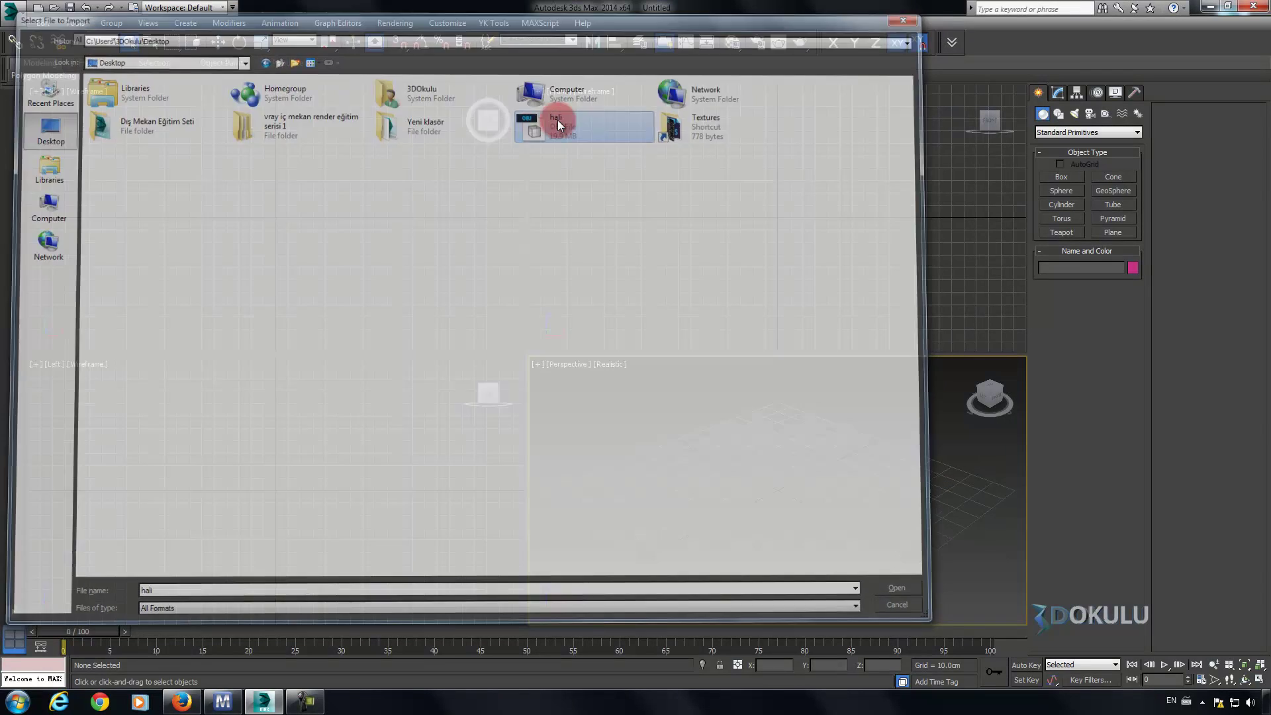
left_click(550, 570)
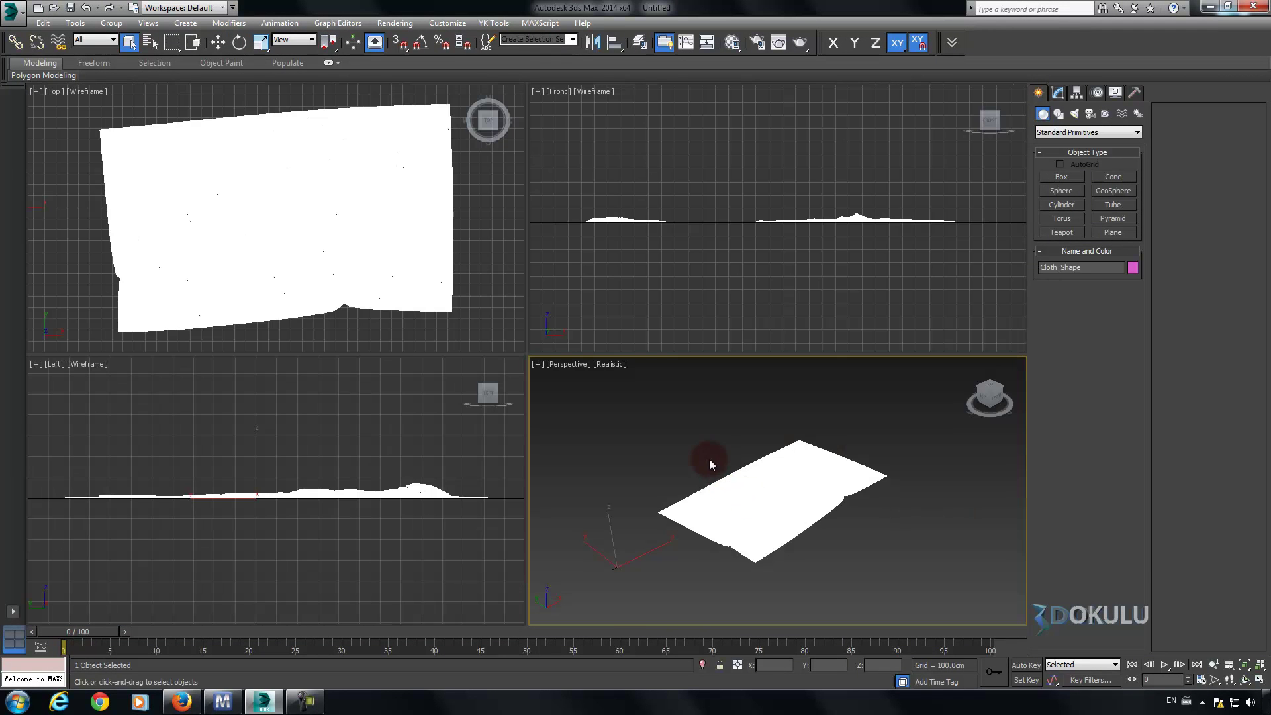
Center Cloth_Shape's pivot on the object using Affect Pivot Only.
left_click(697, 481)
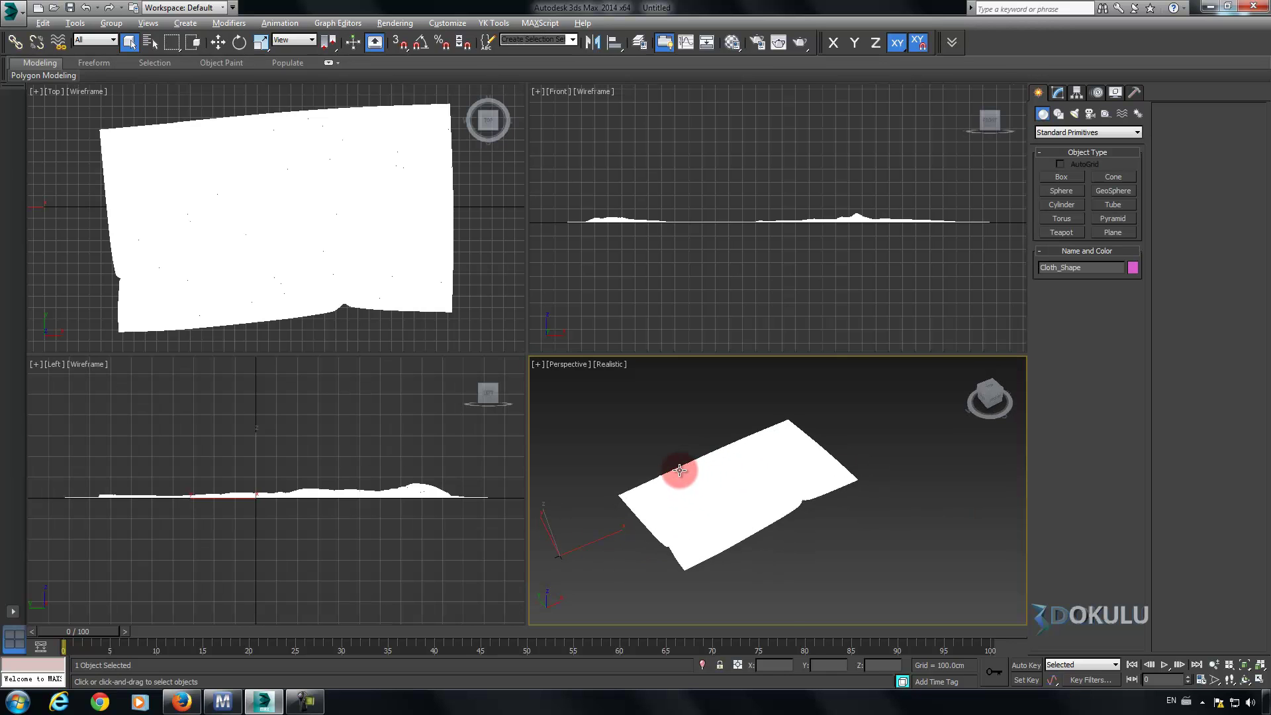
key("alt+w")
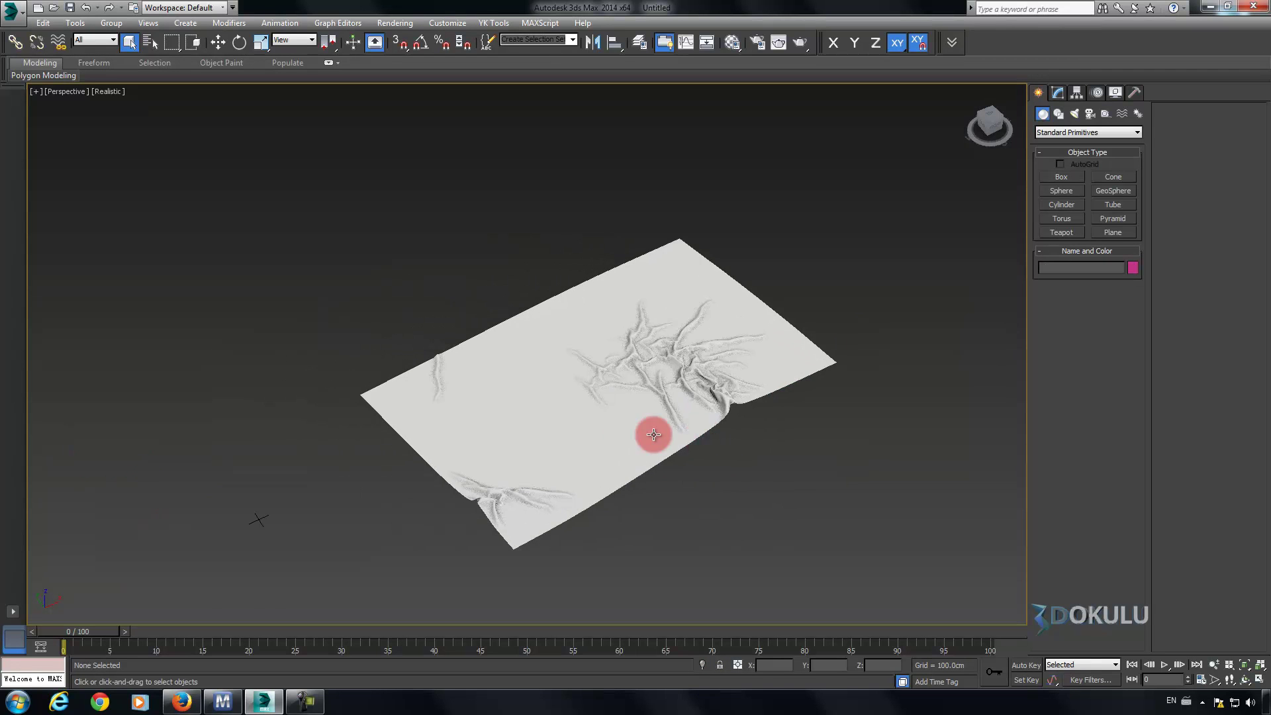
middle_click_drag(696, 435, 625, 389, "alt")
left_click(664, 380)
key("w")
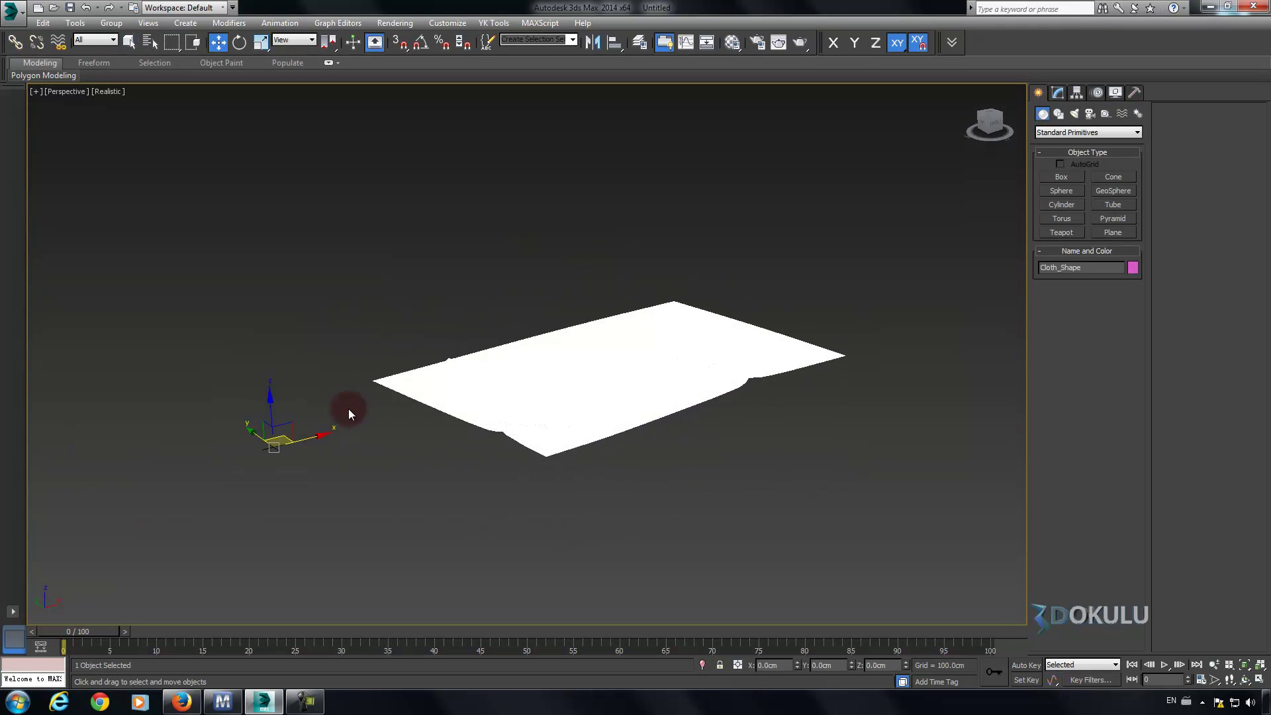
left_click(1077, 92)
left_click(1099, 178)
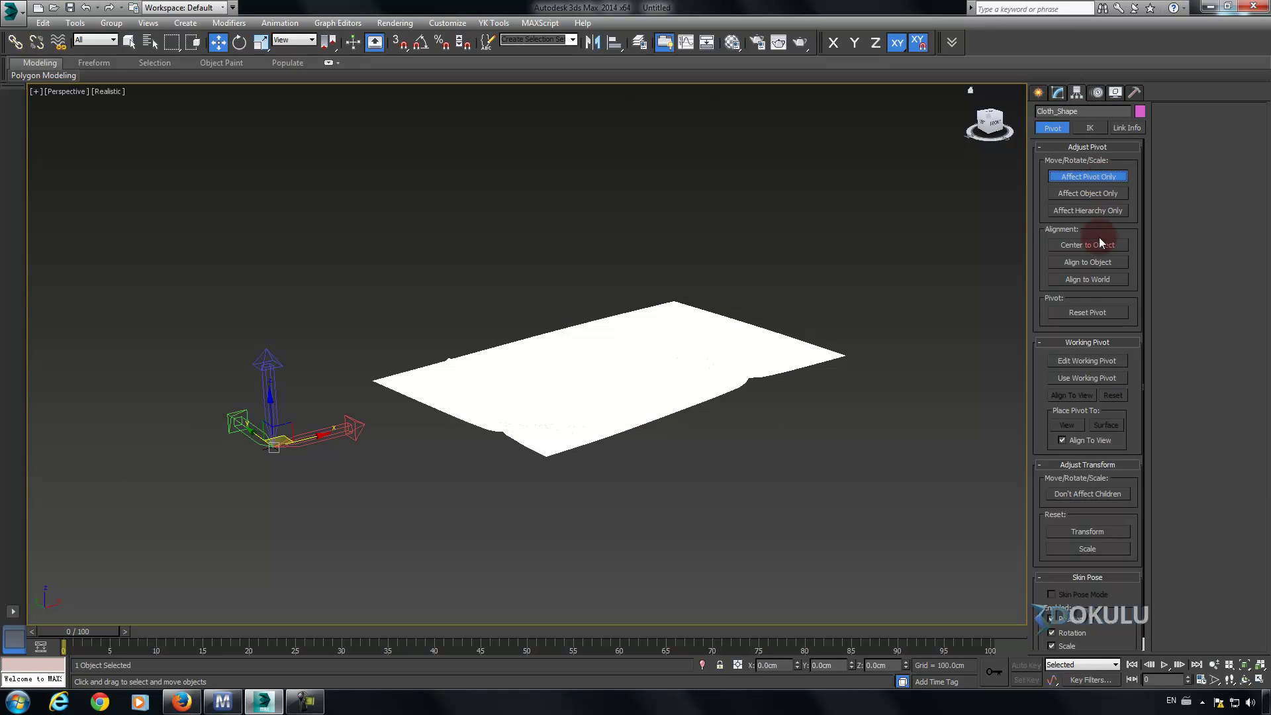
left_click(1095, 242)
left_click(1053, 94)
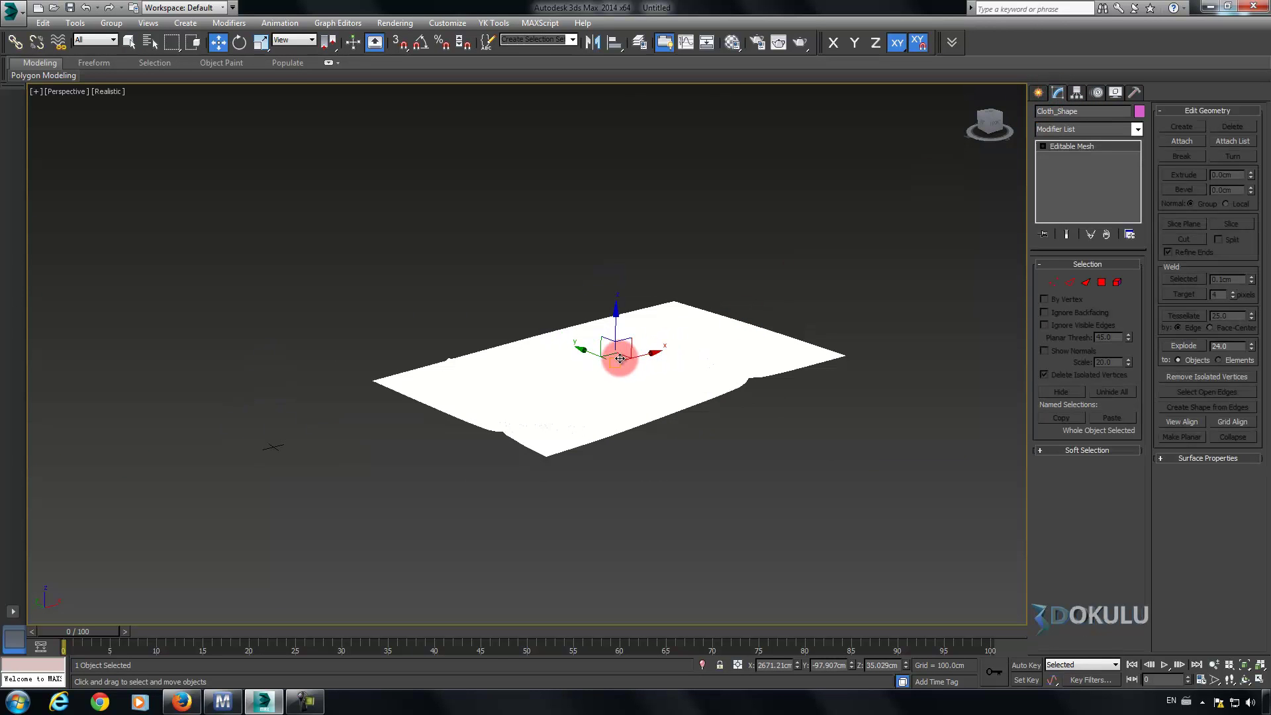
Zero the cloth's X and Y positions so it sits at the world origin.
right_click(798, 665)
right_click(852, 665)
right_click(901, 667)
mouse_move(638, 562)
middle_mouse_down("alt")
mouse_move(588, 434)
mouse_move(738, 357)
mouse_move(563, 410)
mouse_move(559, 431)
mouse_move(533, 440)
mouse_move(522, 483)
mouse_move(531, 420)
middle_mouse_up("alt")
scroll(516, 378, "up", 3)
scroll(511, 457, "up", 3)
scroll(534, 441, "down", 10)
Reselect the cloth and show the scene polygon statistics.
left_click(487, 390)
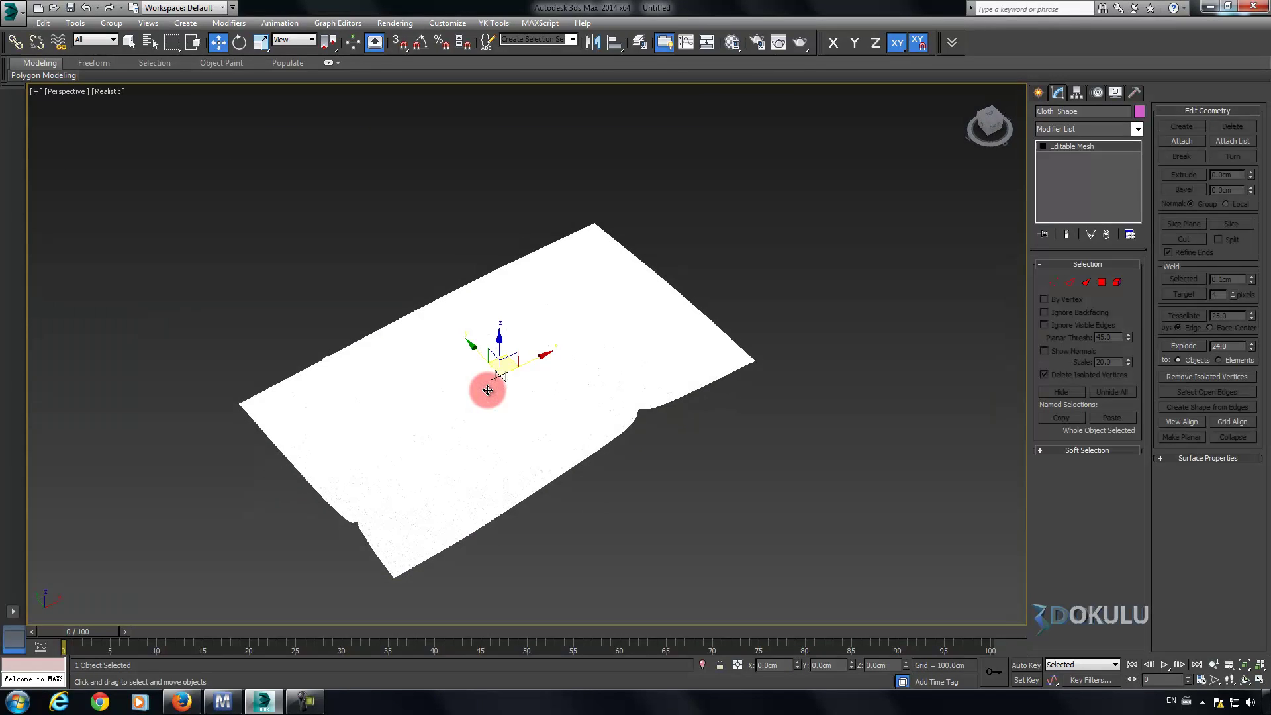
key("7")
left_click(312, 246)
mouse_move(477, 369)
middle_mouse_down("alt")
mouse_move(471, 347)
mouse_move(482, 386)
middle_mouse_up("alt")
left_click(471, 351)
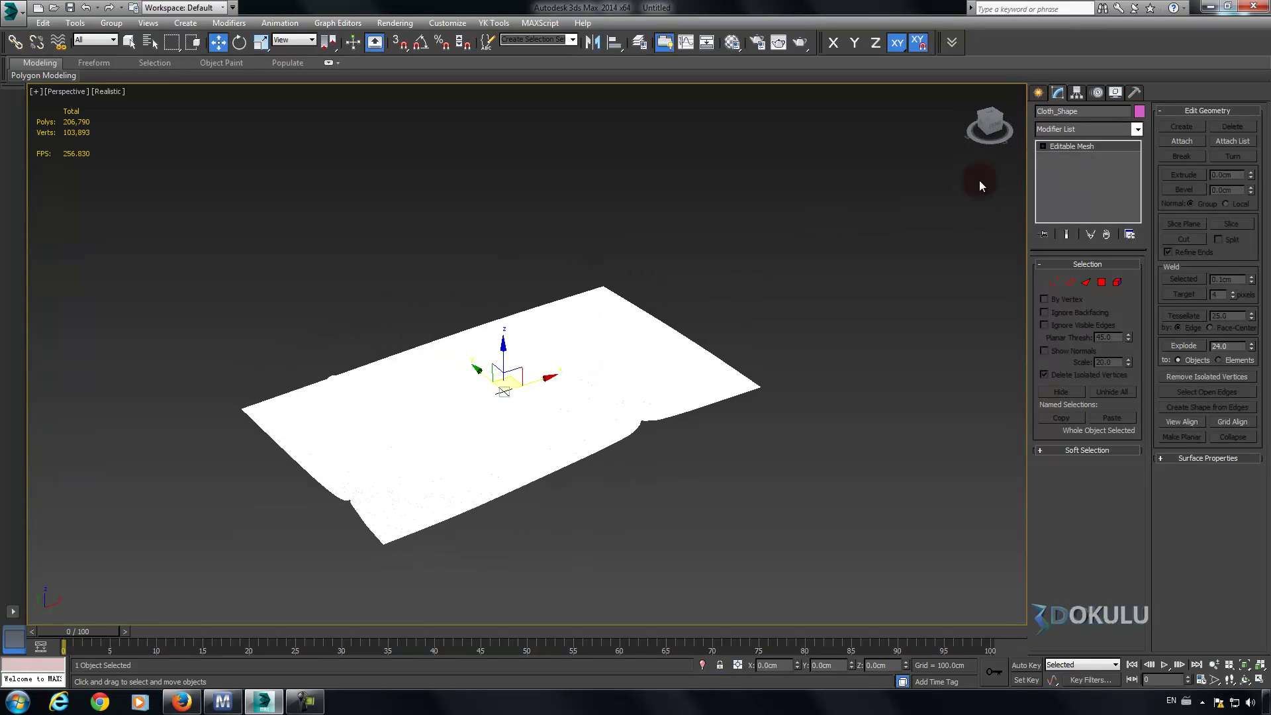
Add a Relax modifier (0.5, 1 iteration) to Cloth_Shape.
left_click(1113, 133)
scroll(1113, 125, "down", 3)
left_click(1114, 125)
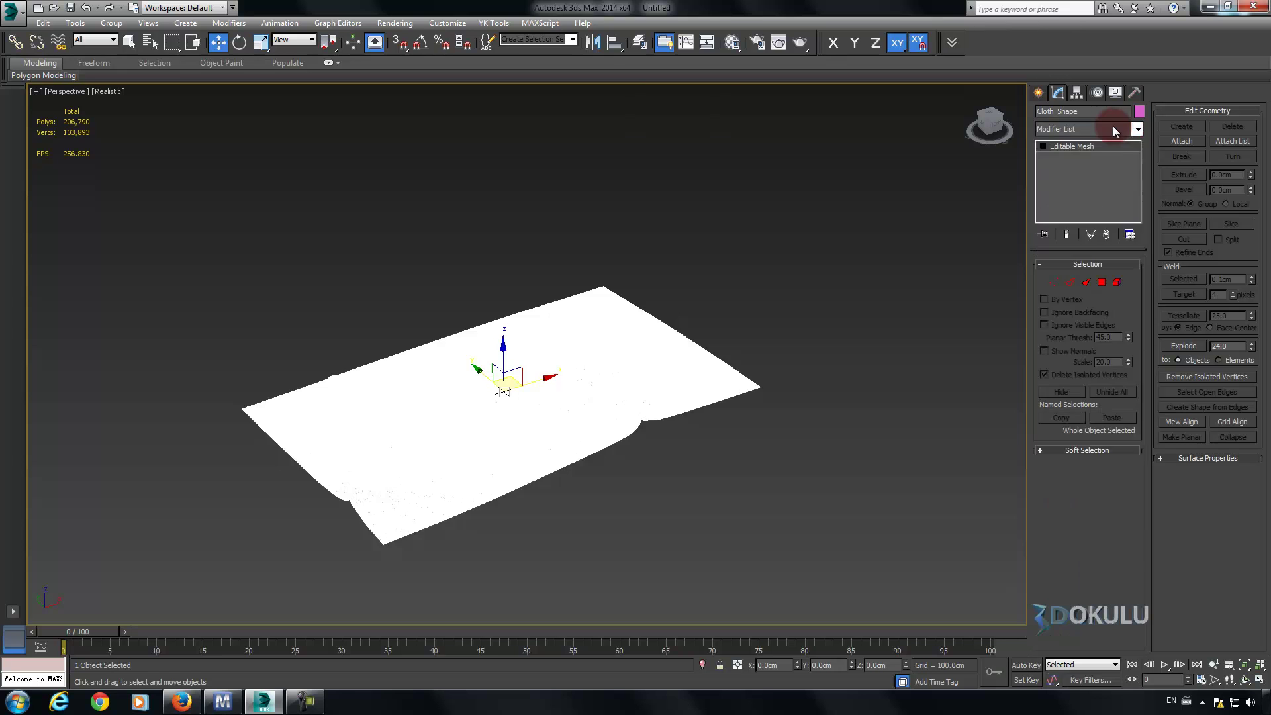
key("r")
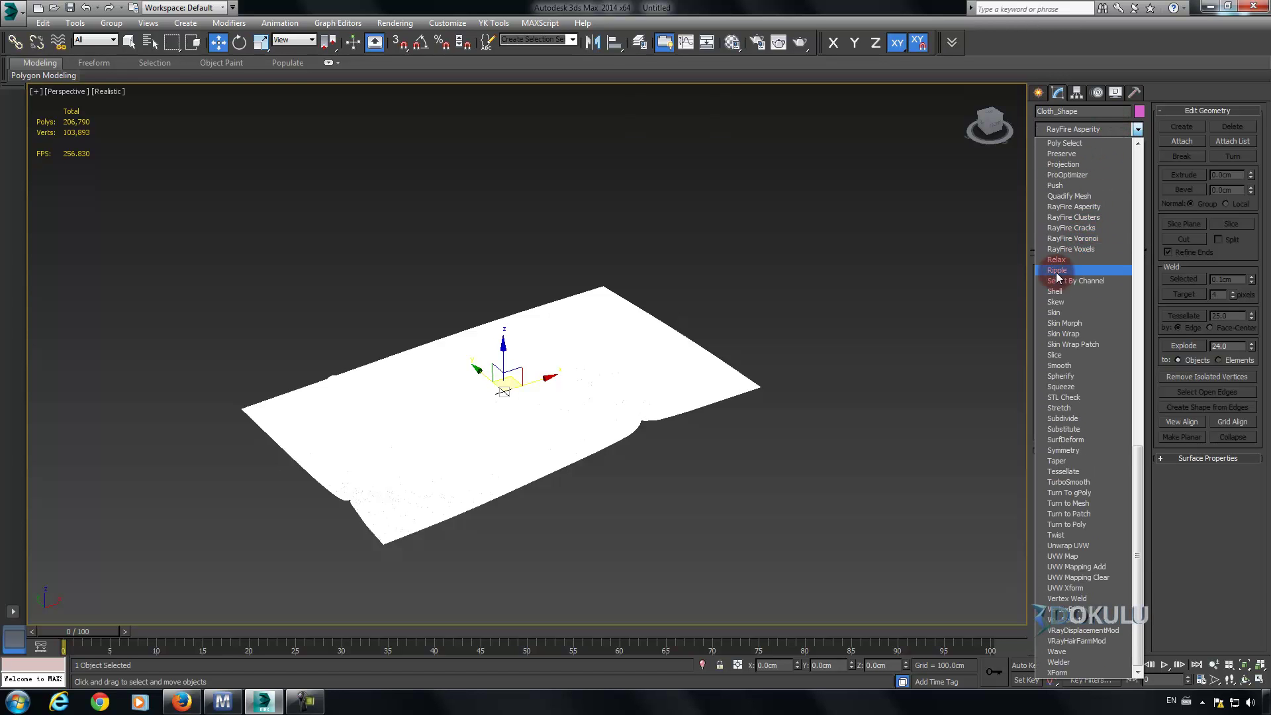
left_click(1059, 261)
scroll(576, 331, "up", 3)
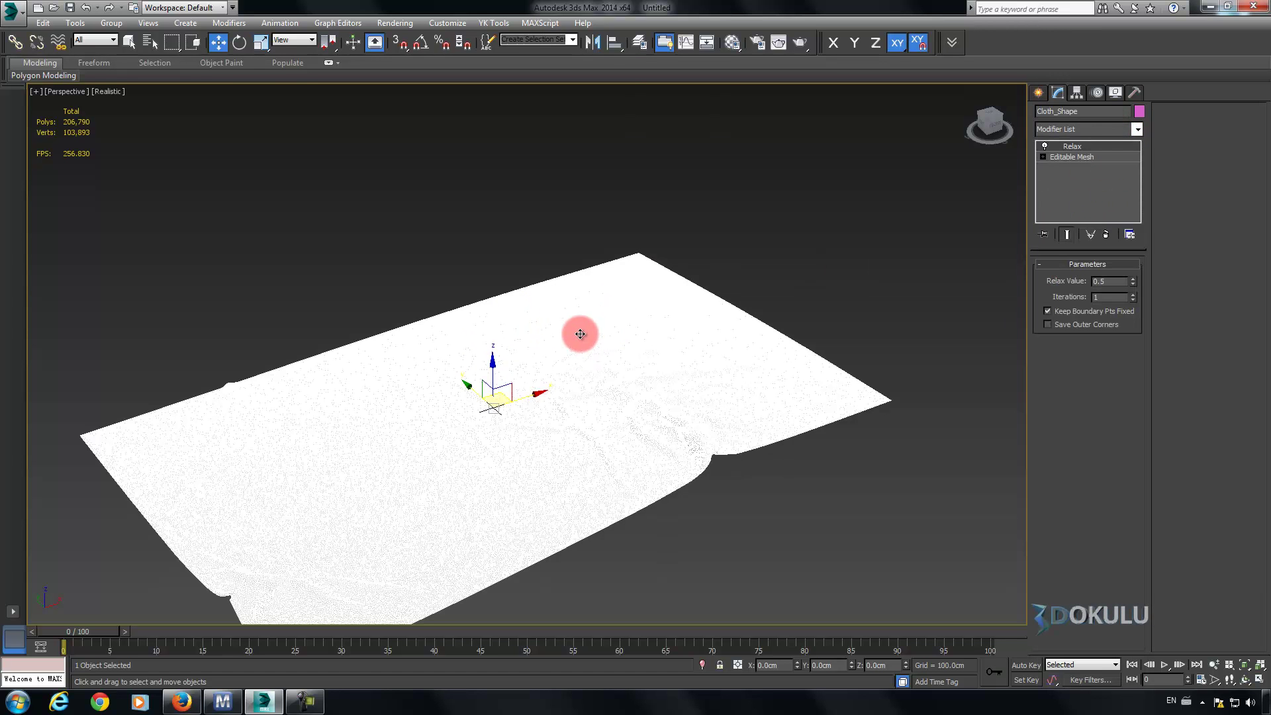
key("F4")
Collapse the relaxed cloth into an Editable Poly.
left_click(601, 242)
key("F4")
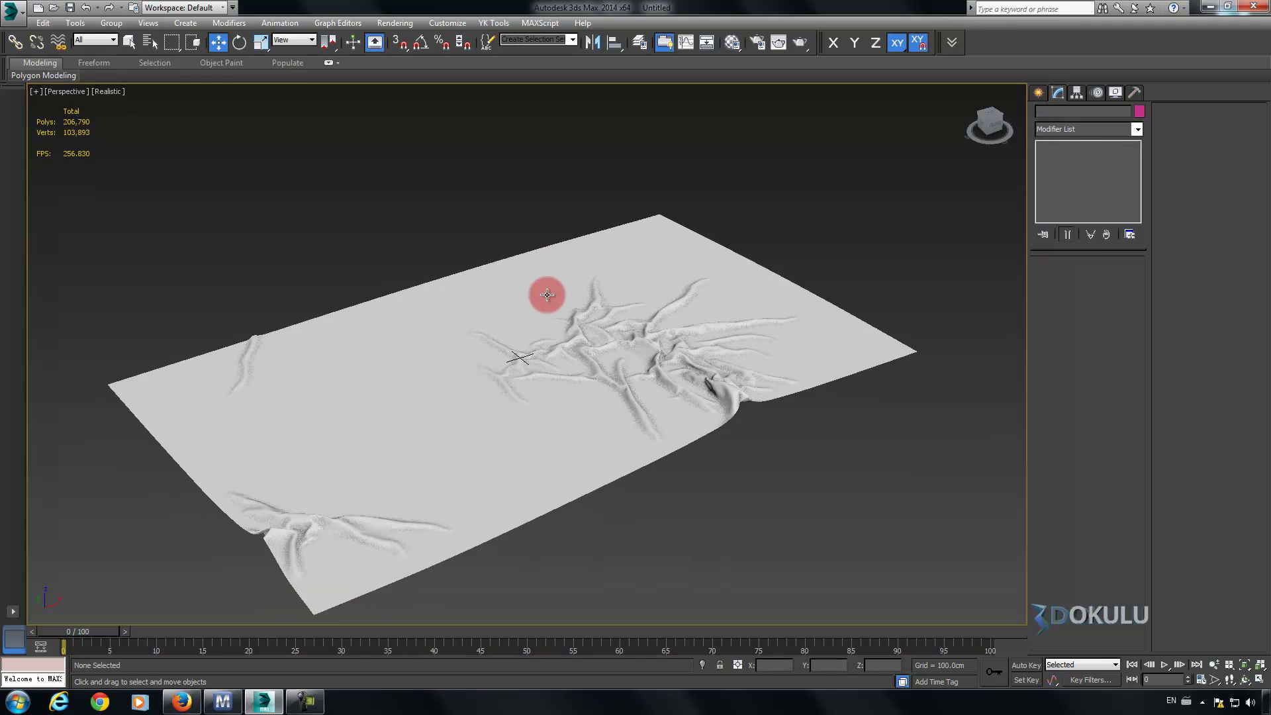
left_click(560, 334)
right_click(562, 332)
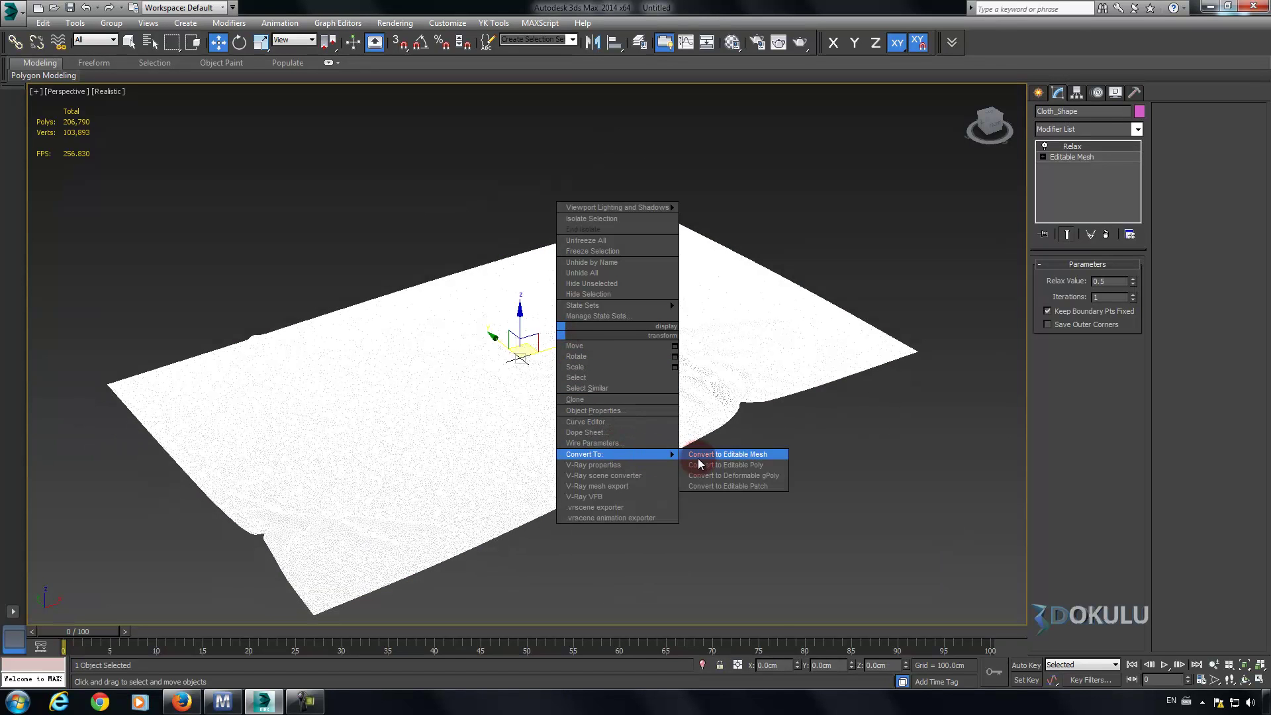
left_click(1066, 157)
left_click(1088, 132)
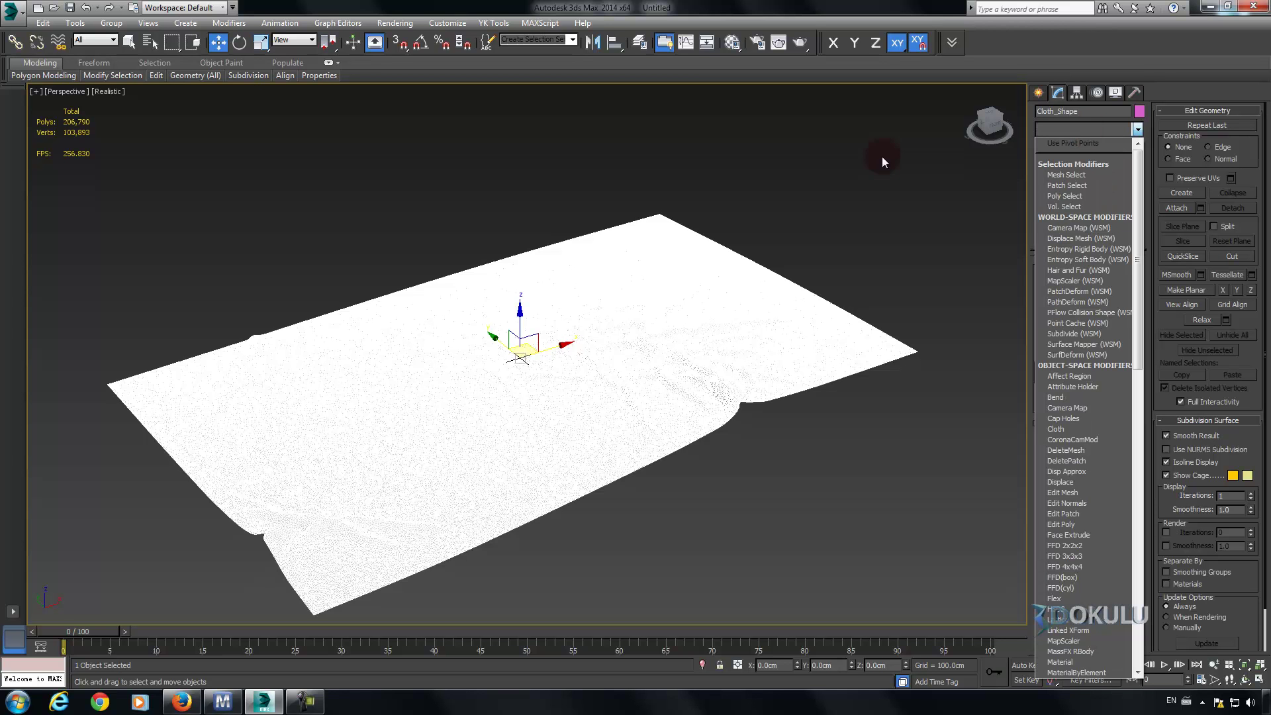
Add a ProOptimizer modifier to Cloth_Shape.
left_click(1086, 130)
left_click(798, 193)
middle_click_drag(577, 276, 600, 257)
scroll(601, 256, "up", 3)
scroll(622, 238, "up", 2)
left_click(932, 177)
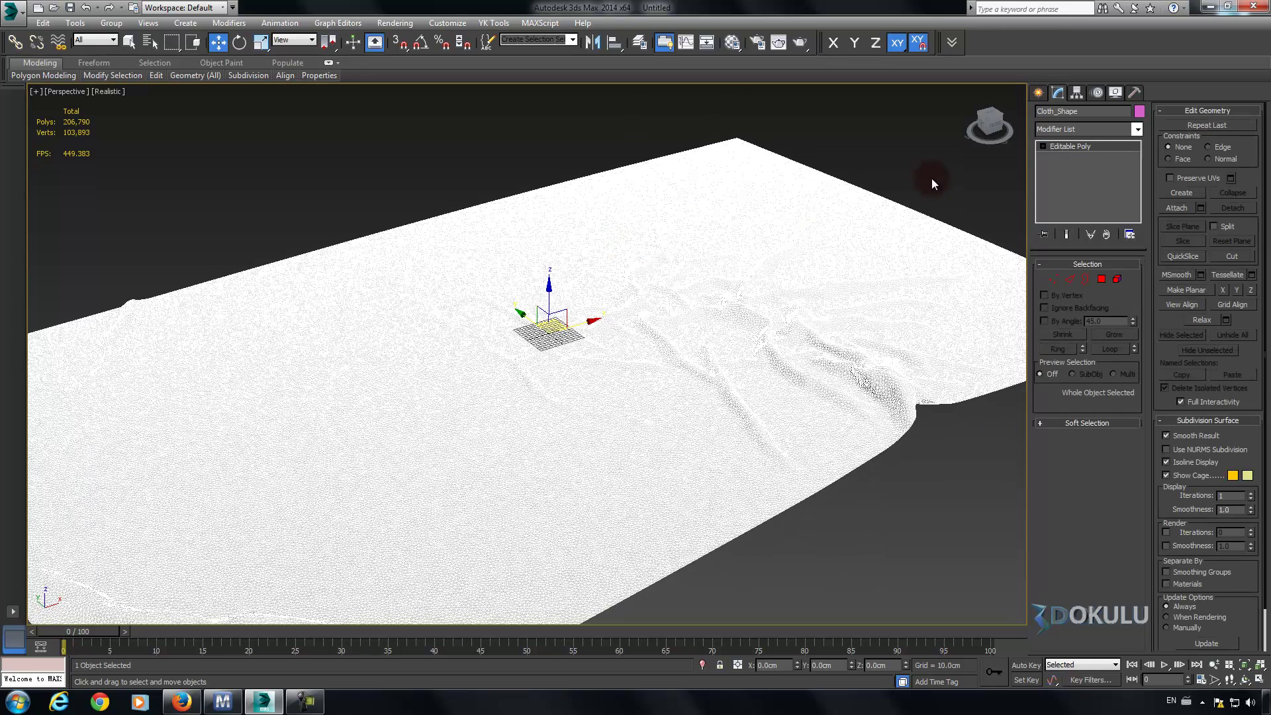
left_click(1091, 131)
scroll(1087, 132, "down", 2)
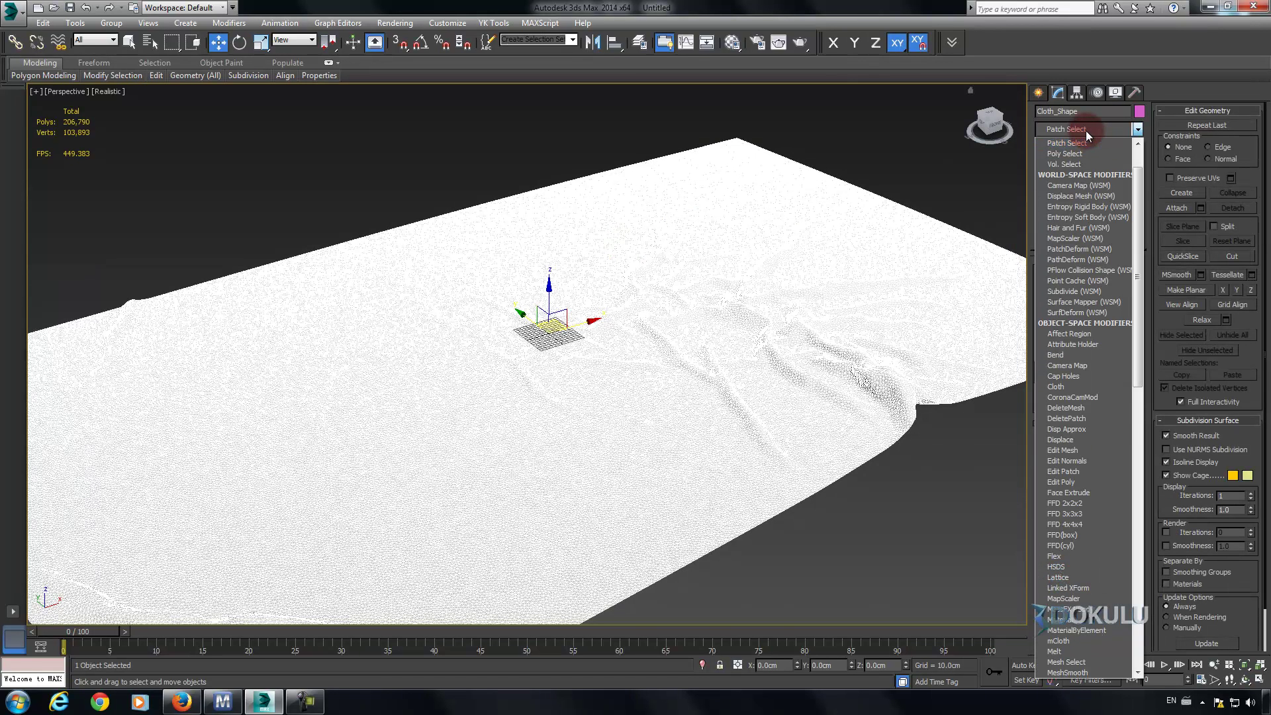
scroll(1087, 133, "down", 2)
scroll(1089, 139, "down", 1)
scroll(1092, 159, "down", 1)
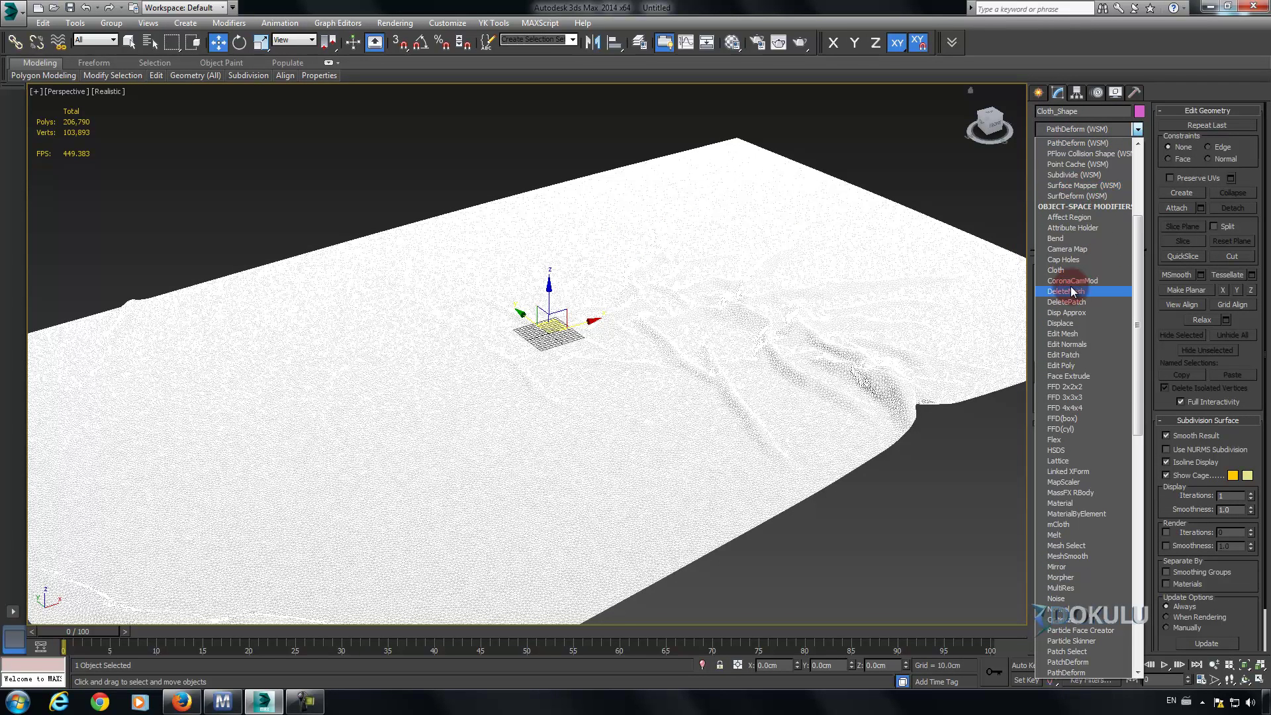
scroll(1071, 286, "down", 15)
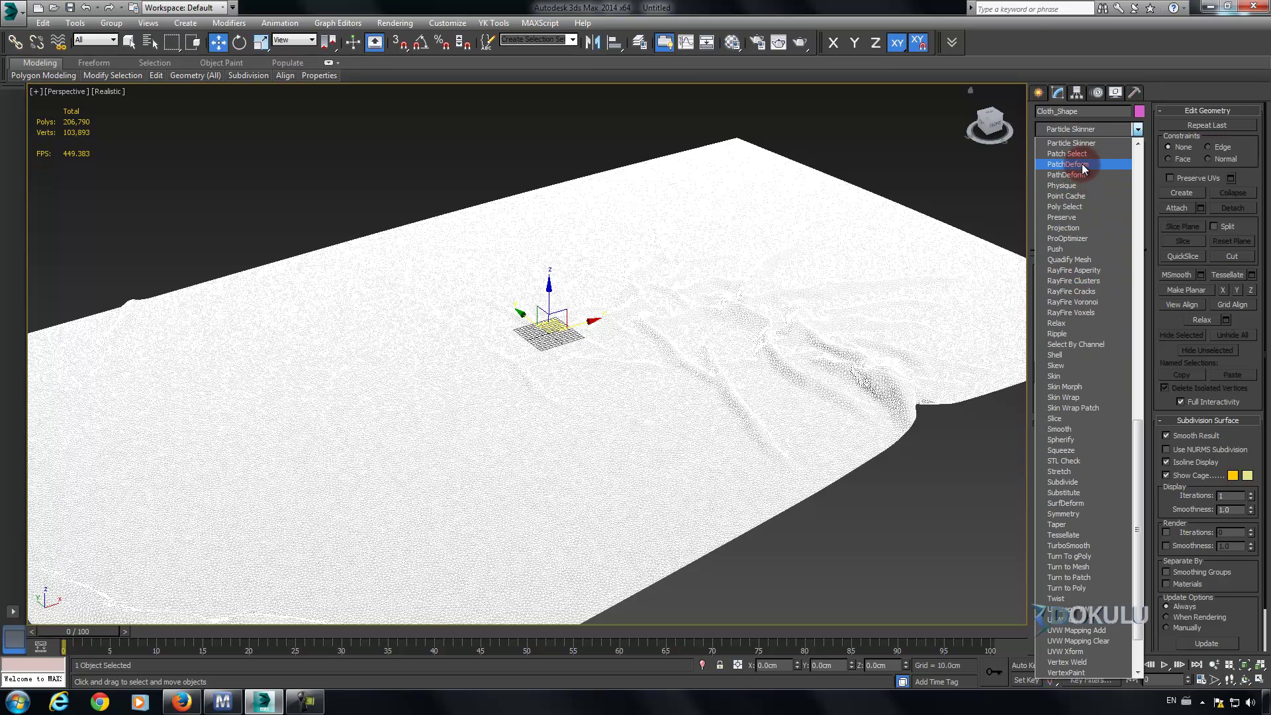
left_click(1069, 238)
Calculate the optimization at 100% vertices: 103,893 points and 206,790 faces.
scroll(799, 298, "down", 1)
scroll(743, 306, "down", 3)
scroll(806, 284, "down", 2)
left_click(1077, 312)
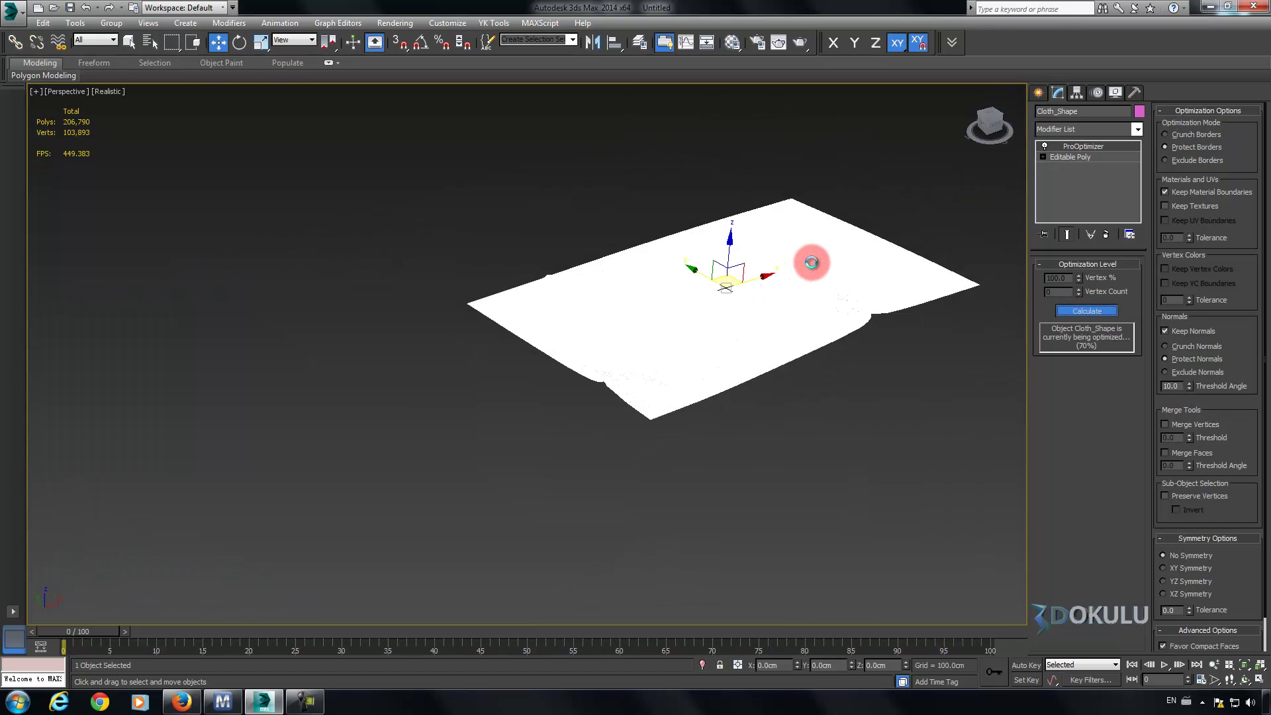
middle_click_drag(802, 256, 709, 306)
scroll(738, 265, "up", 5)
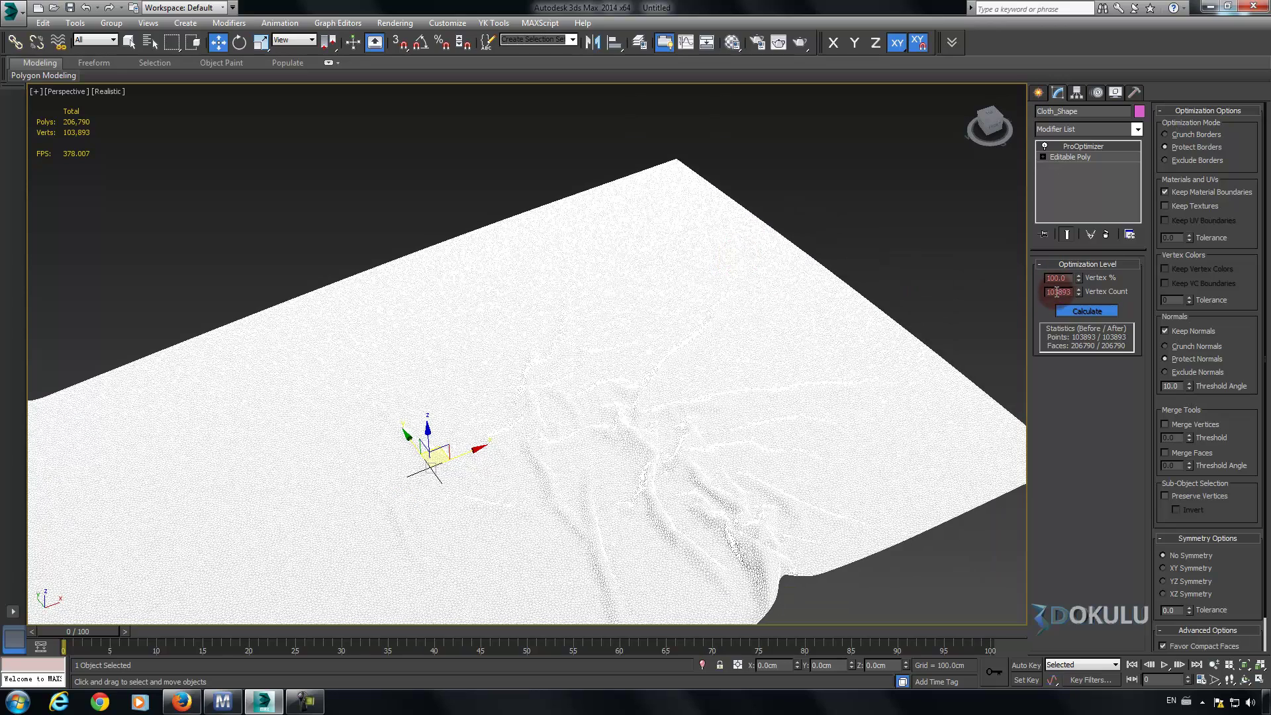
left_click_drag(1057, 291, 1104, 288)
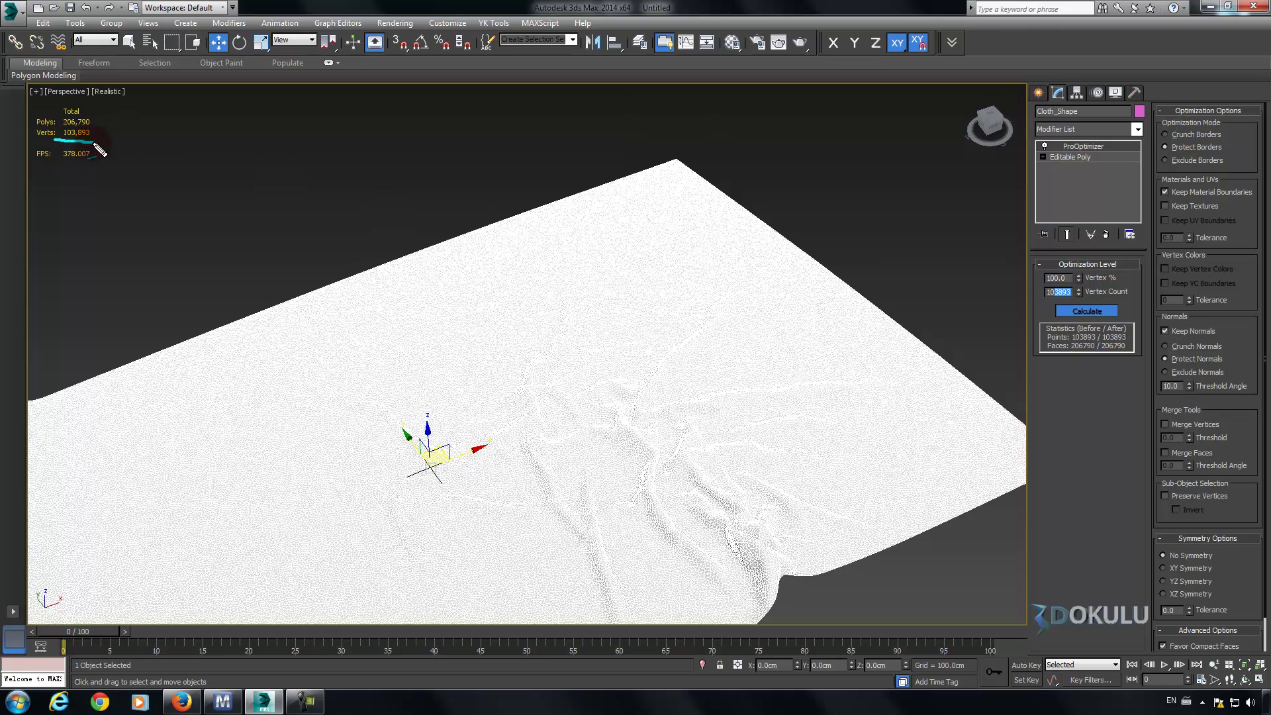
scroll(93, 262, "up", 2)
middle_click_drag(93, 262, 201, 258)
scroll(201, 258, "down", 3)
Set ProOptimizer Vertex % to 50 and inspect the reduced cloth.
middle_click_drag(327, 255, 462, 281)
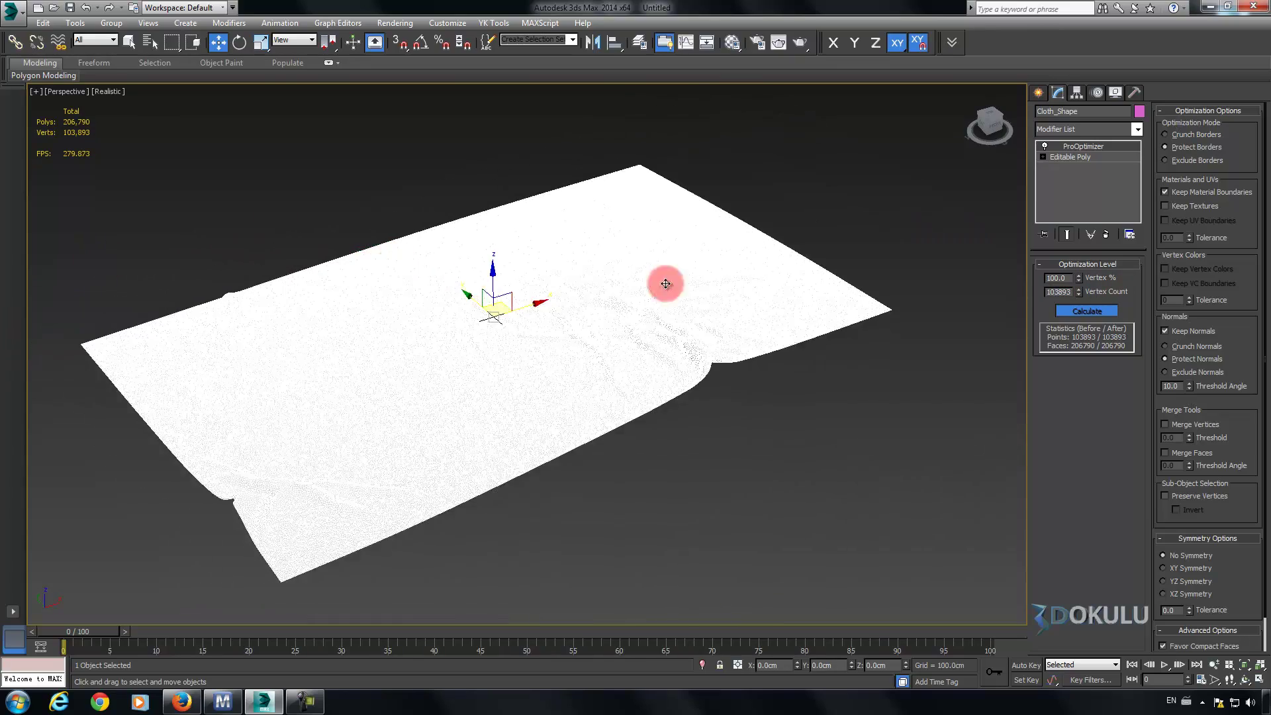
left_click_drag(1074, 287, 1019, 280)
type("50")
key("Return")
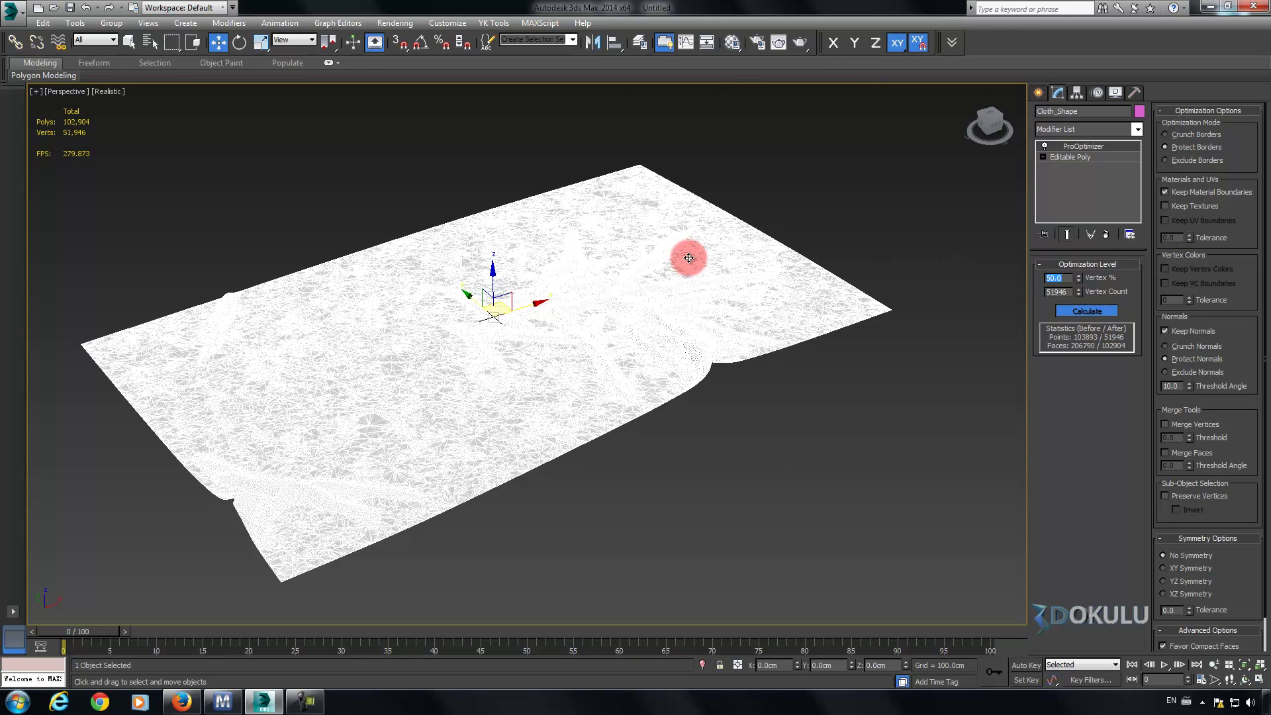
middle_click_drag(602, 264, 635, 280, "alt")
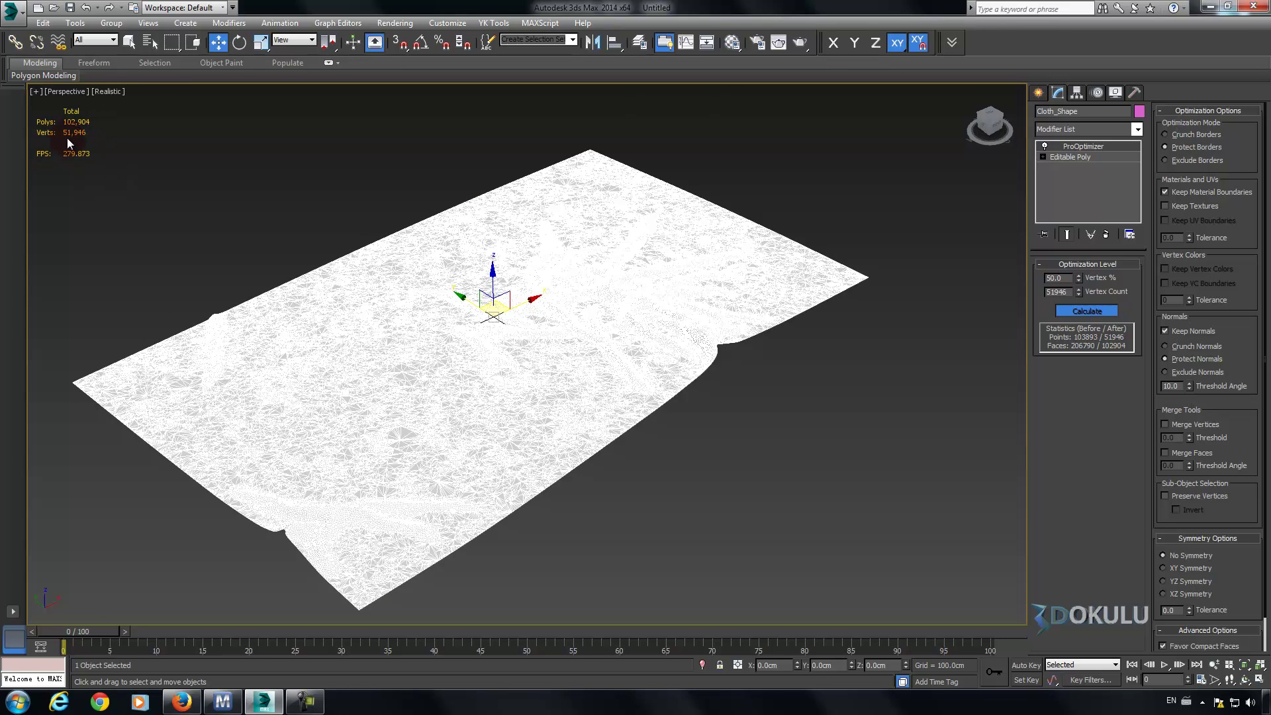
middle_click_drag(184, 185, 220, 177, "alt")
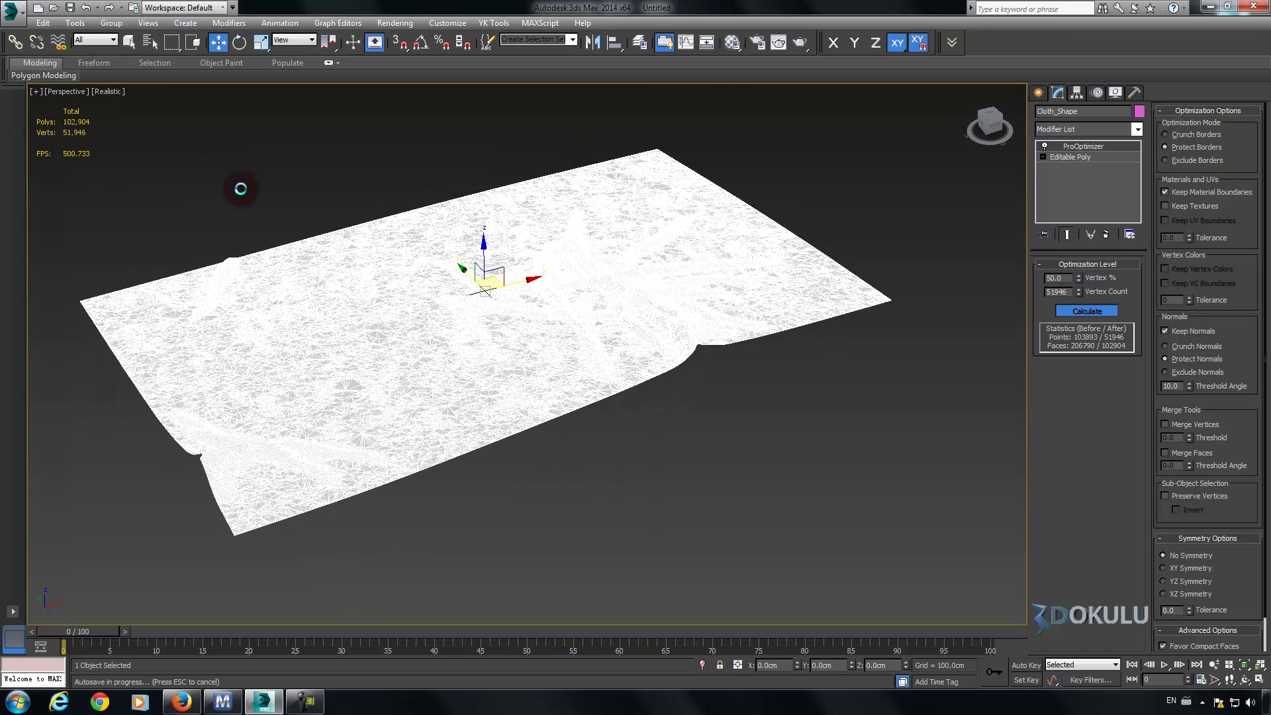
left_click(299, 191)
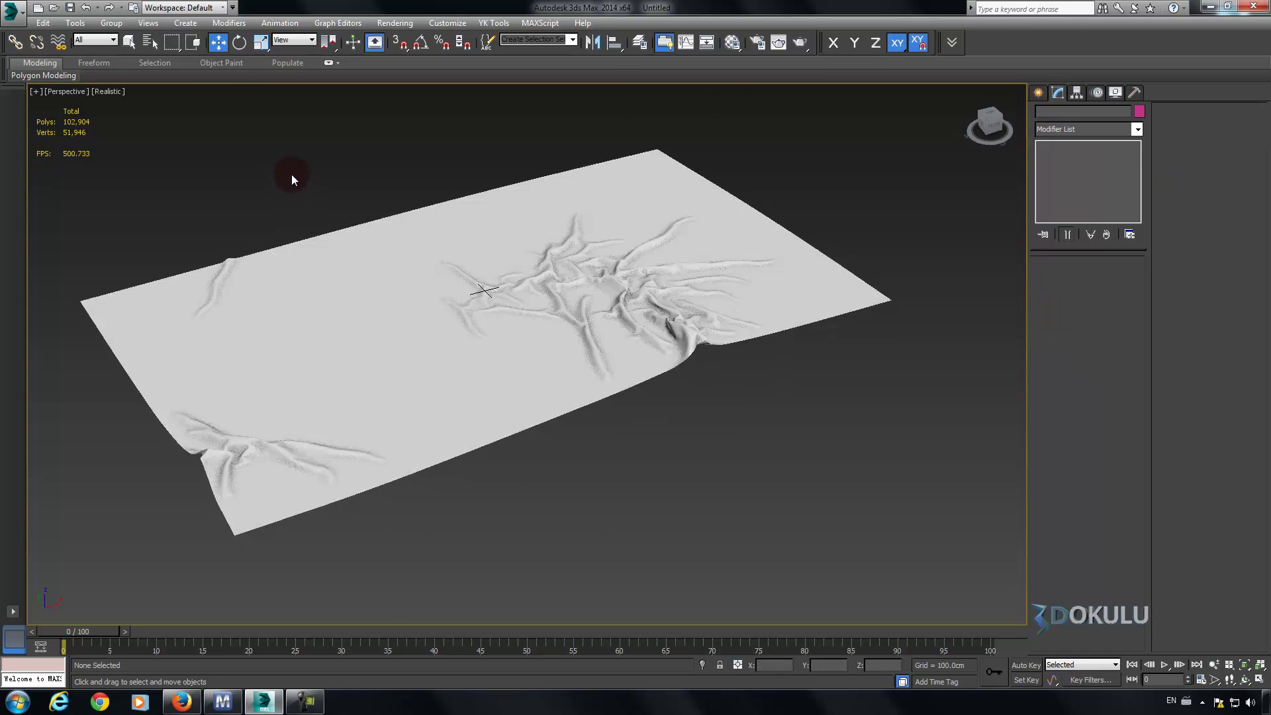
mouse_move(364, 227)
middle_mouse_down("alt")
mouse_move(395, 250)
mouse_move(437, 227)
mouse_move(402, 215)
mouse_move(448, 216)
mouse_move(434, 227)
middle_mouse_up("alt")
left_click(468, 236)
Try a 10% Vertex % and check how the wrinkles hold up.
left_click(1059, 278)
left_click_drag(1070, 279, 1031, 284)
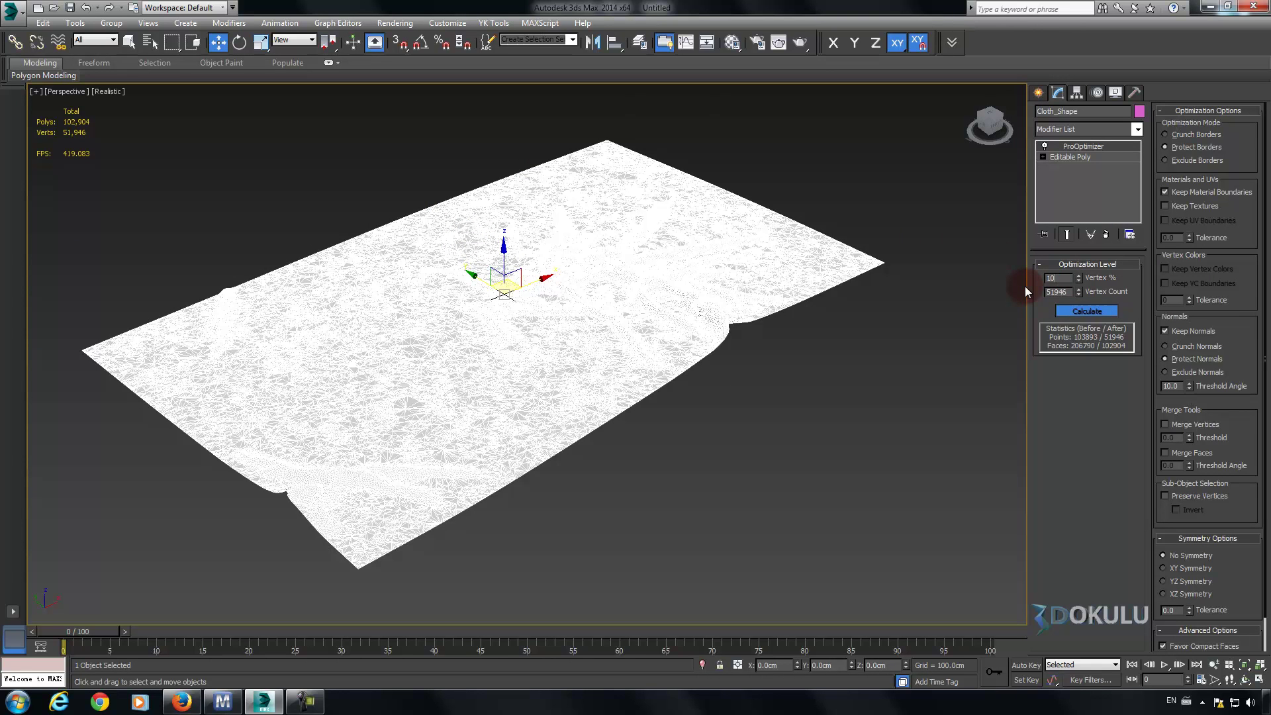
left_click(1025, 286)
left_click(866, 339)
left_click(591, 280)
mouse_move(591, 280)
middle_mouse_down("alt")
mouse_move(523, 296)
mouse_move(588, 317)
mouse_move(521, 316)
mouse_move(582, 241)
mouse_move(568, 255)
mouse_move(596, 249)
mouse_move(676, 307)
middle_mouse_up("alt")
Settle on 20% vertices: 20,778 vertices and 41,365 polygons.
left_click(567, 284)
scroll(553, 284, "up", 5)
scroll(546, 316, "down", 5)
scroll(522, 295, "up", 3)
double_click(1057, 278)
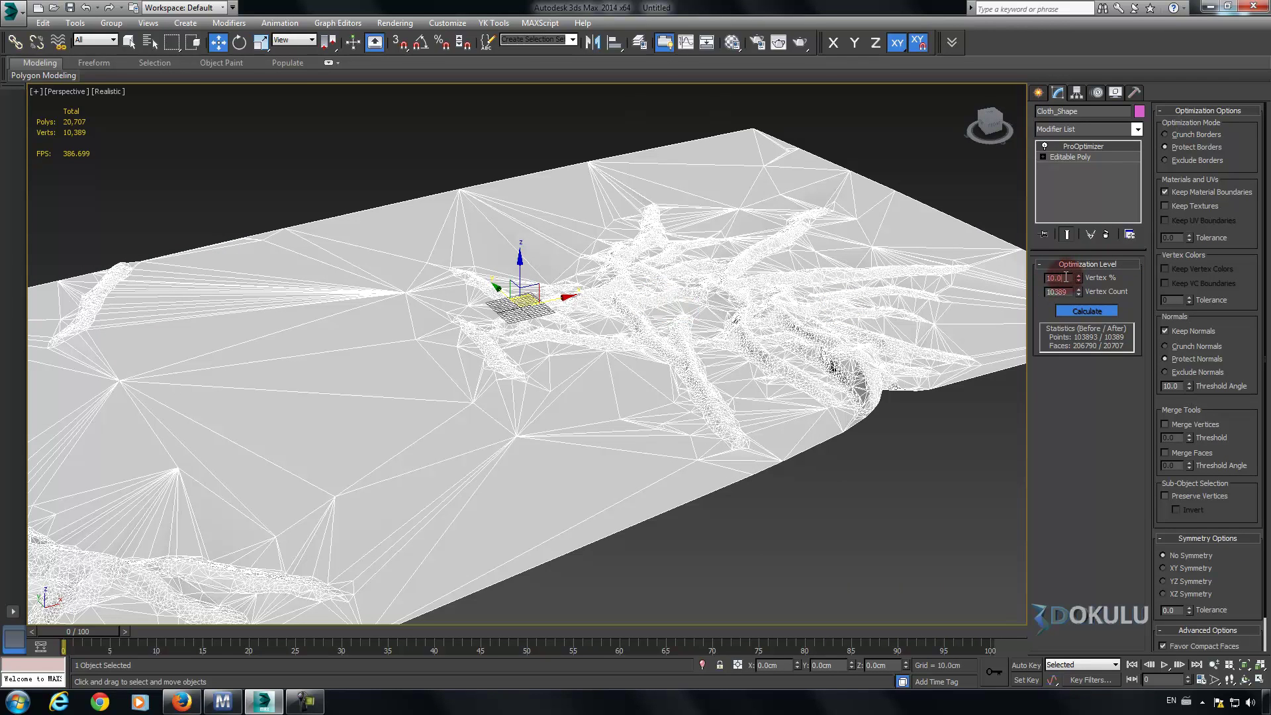
left_click(889, 294)
left_click(908, 98)
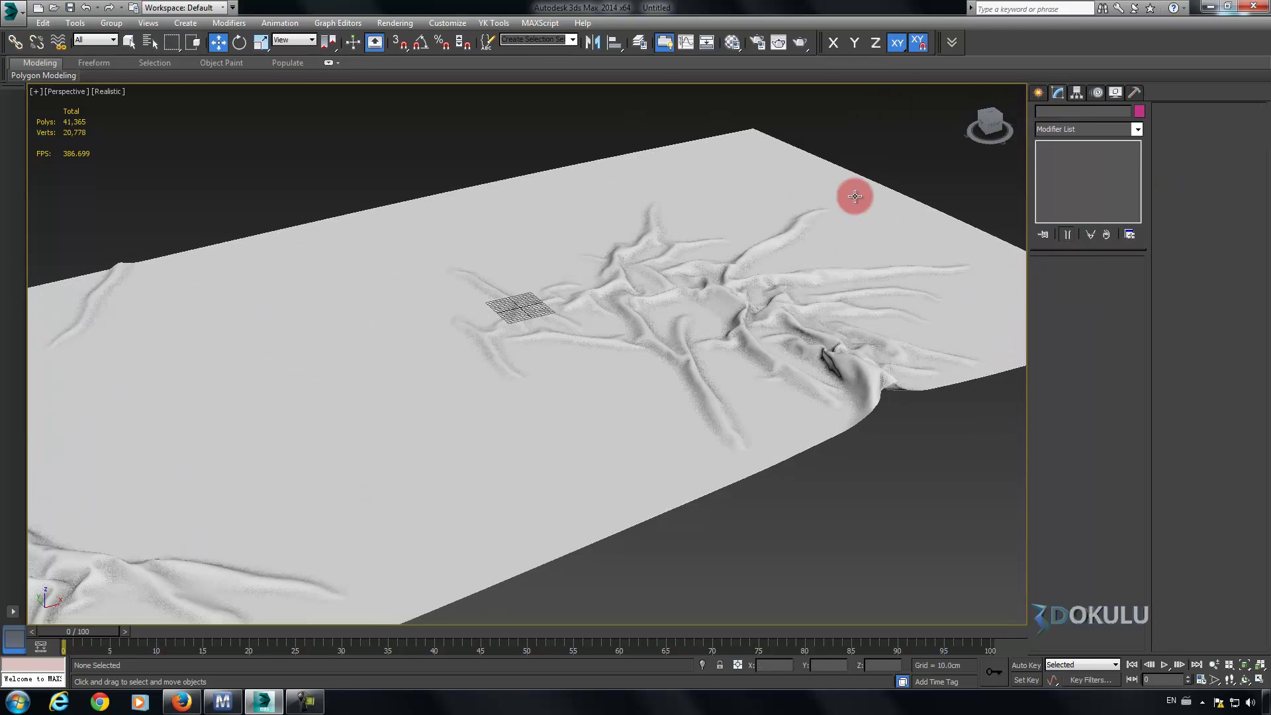
mouse_move(789, 272)
middle_mouse_down("ctrl+alt")
mouse_move(744, 351)
mouse_move(709, 312)
mouse_move(751, 225)
middle_mouse_up("ctrl+alt")
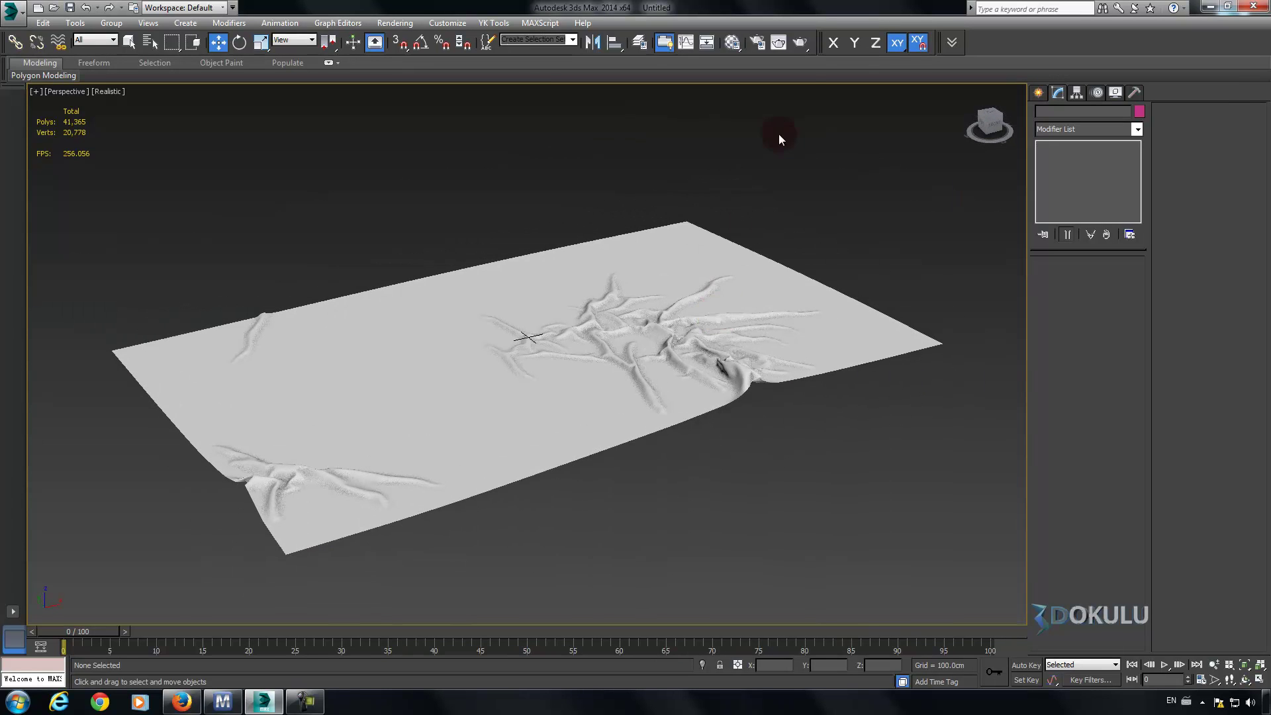
Run a quick test render, then replace Default Scanline with V-Ray Adv 2.40.04 as production renderer.
left_click(801, 44)
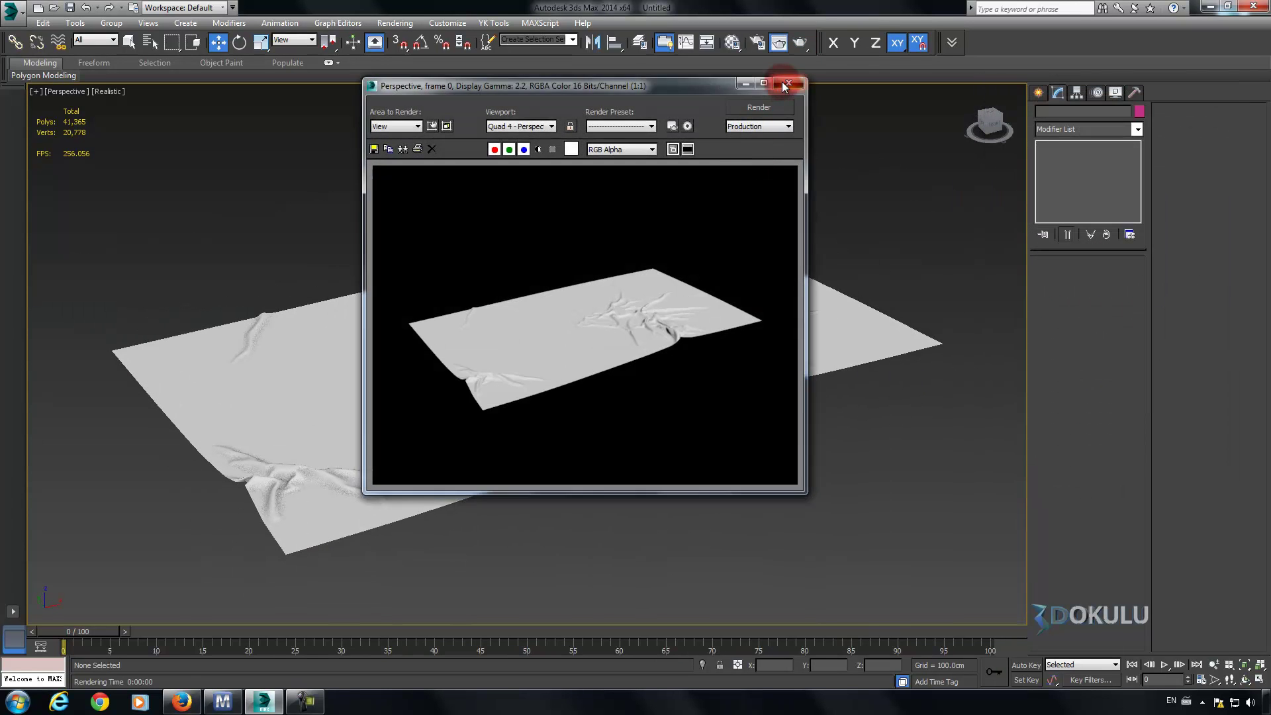
left_click(788, 83)
left_click(394, 22)
left_click(405, 48)
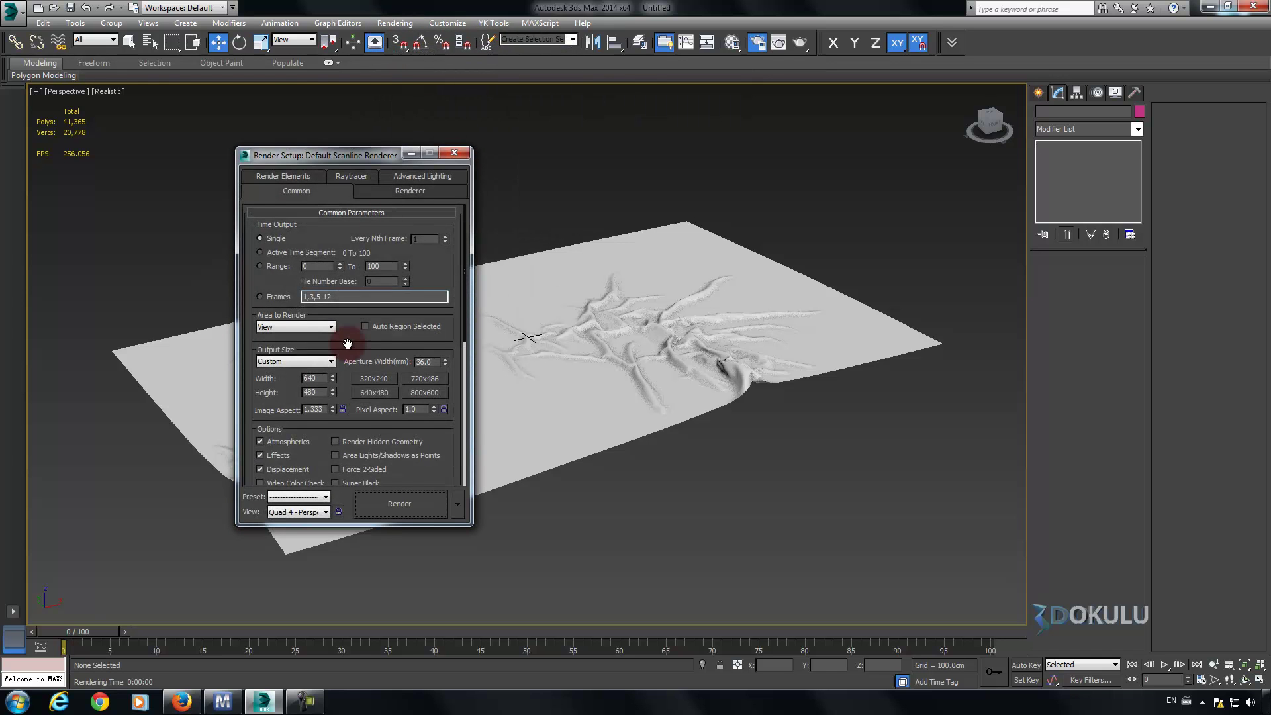
scroll(445, 434, "down", 3)
scroll(420, 408, "down", 5)
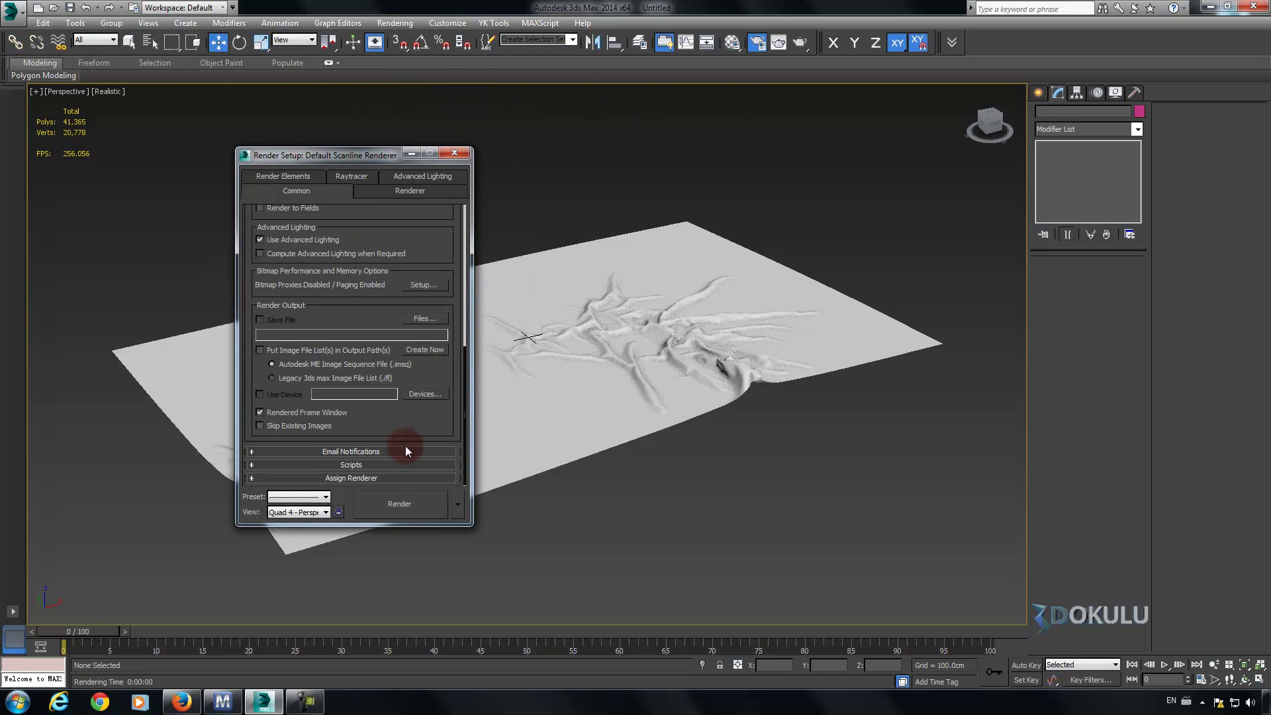
left_click(370, 479)
left_click(426, 421)
double_click(338, 289)
left_click_drag(369, 162, 416, 160)
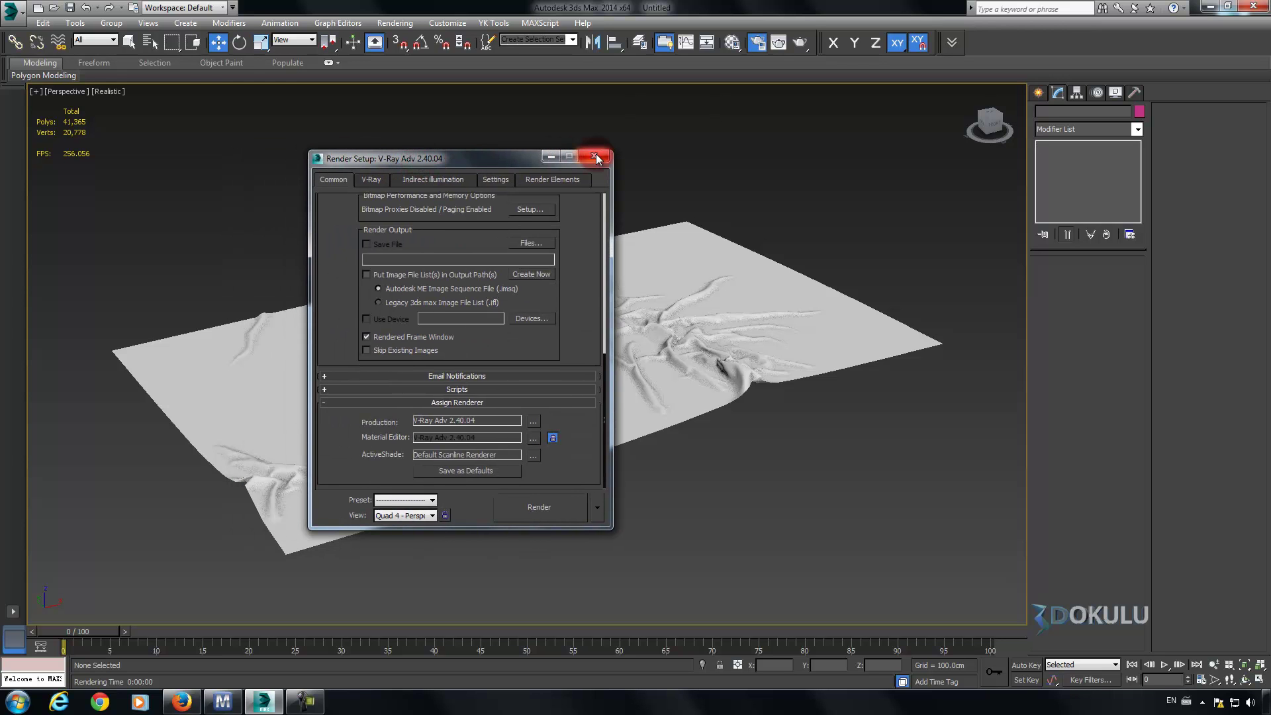
left_click(596, 159)
left_click(656, 236)
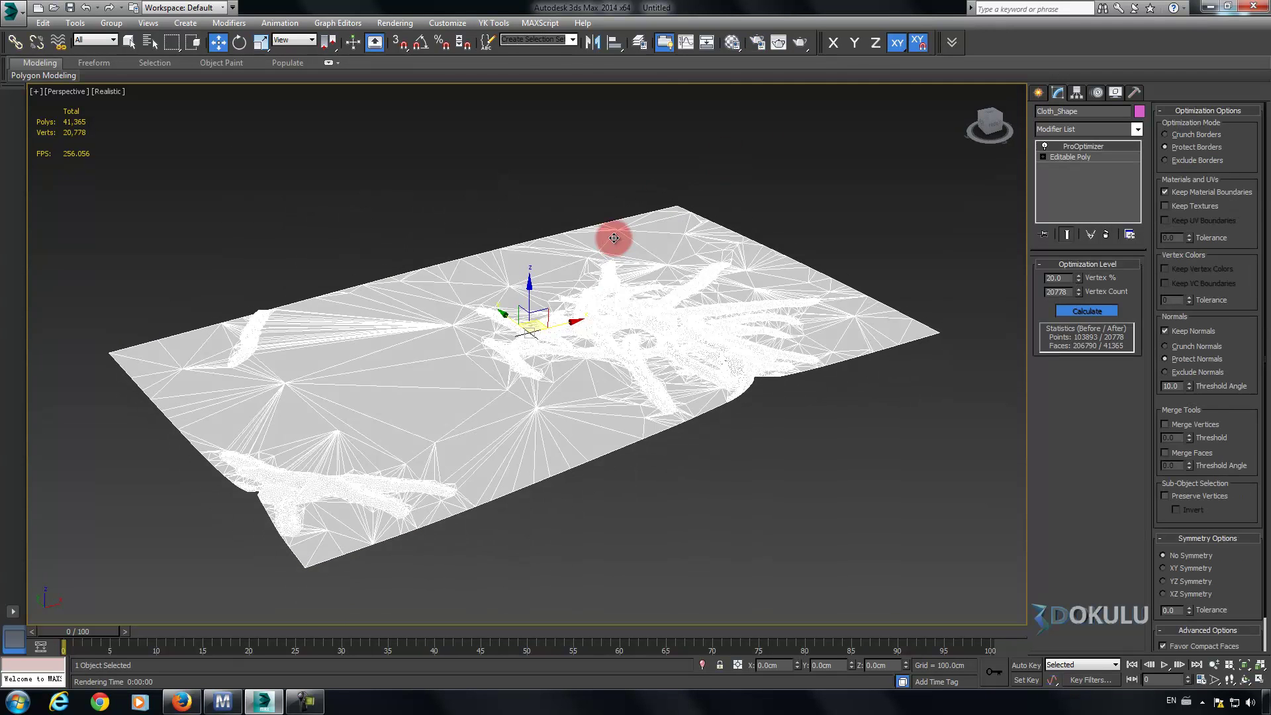
Add a Shell modifier to the cloth with a 5.0cm outer amount.
middle_click_drag(614, 239, 618, 225, "alt")
left_click(1059, 130)
type("sh")
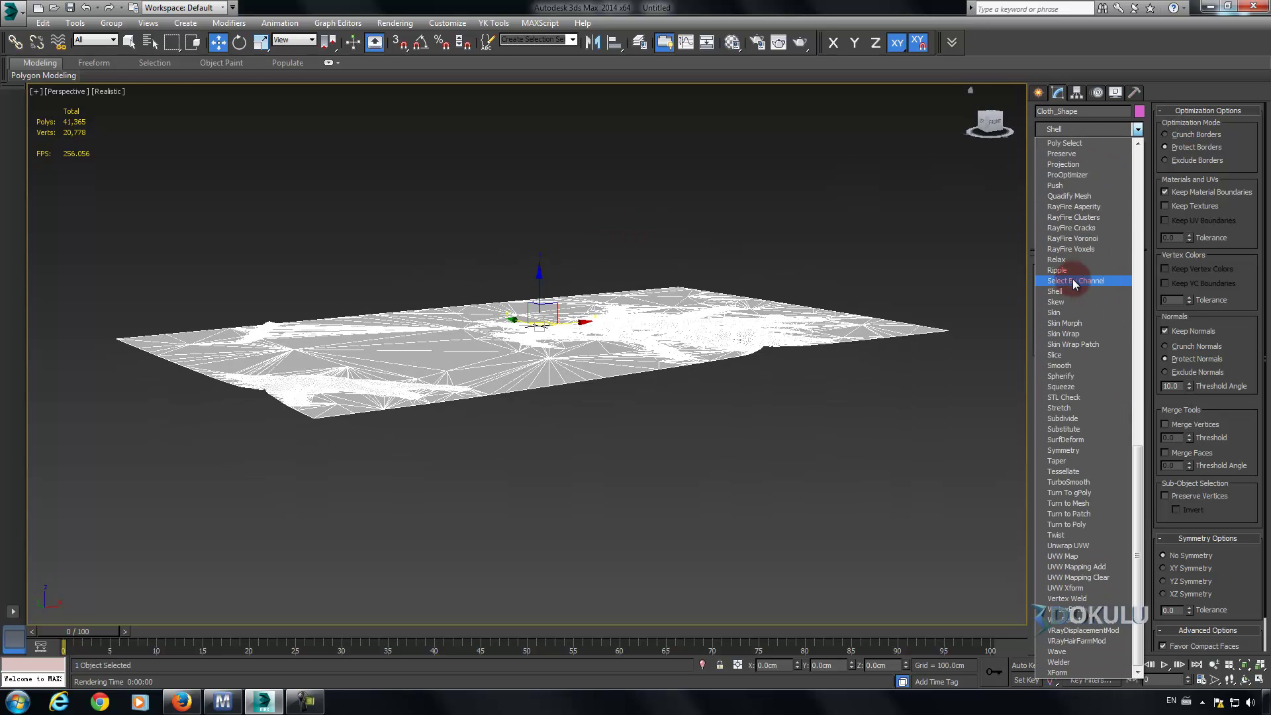
left_click(1066, 293)
middle_click_drag(1019, 318, 793, 297, "alt")
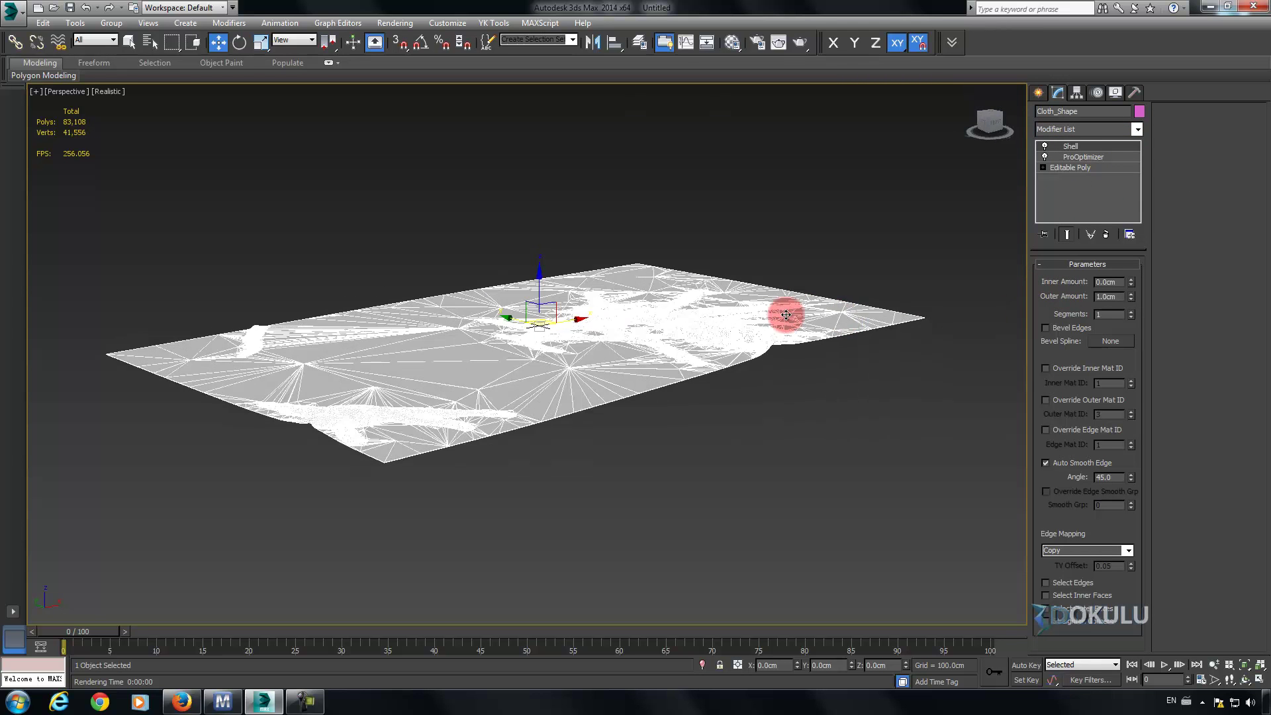
double_click(1125, 299)
type("3")
key("Return")
scroll(416, 319, "up", 3)
scroll(470, 371, "up", 1)
scroll(496, 404, "up", 1)
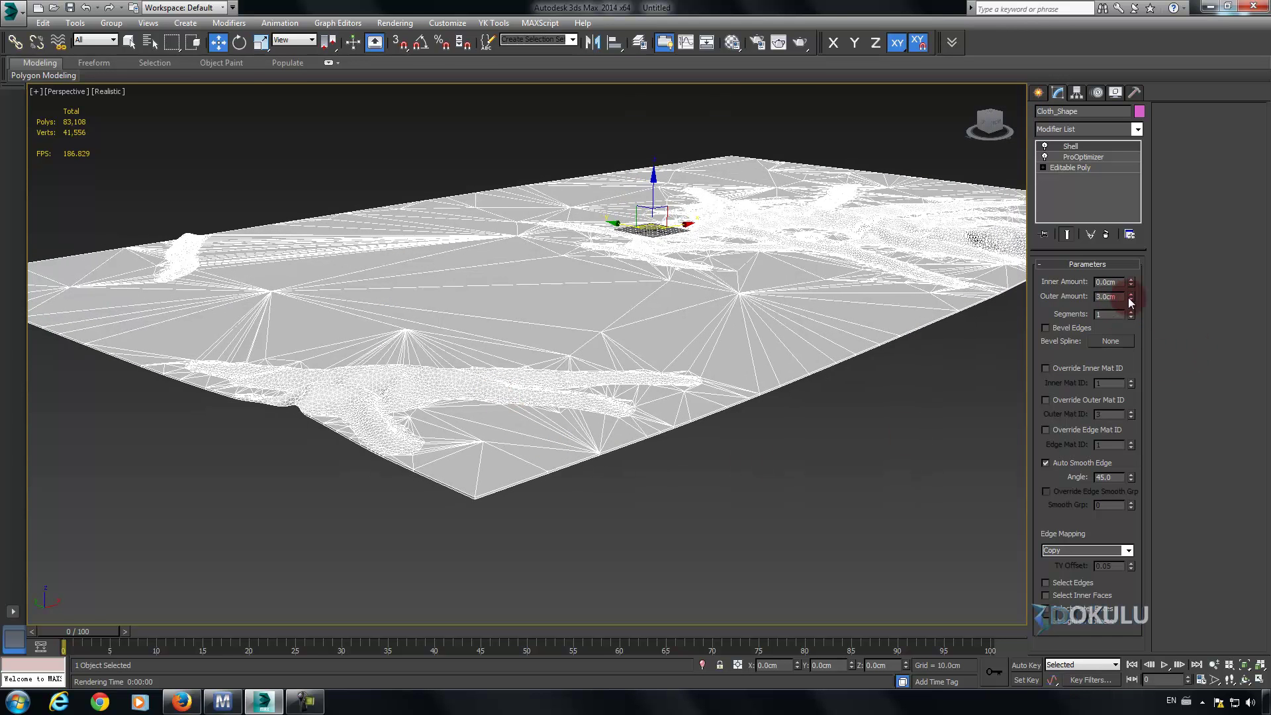
left_click_drag(1132, 283, 1143, 128)
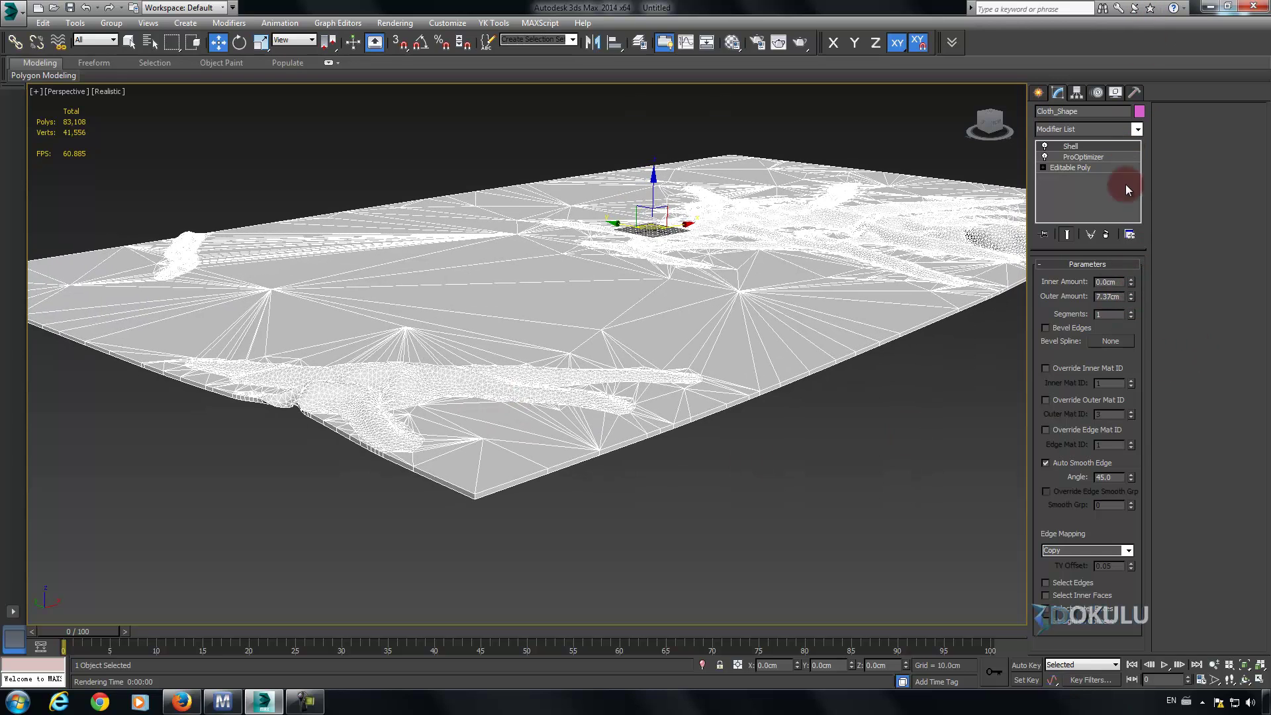
type("5")
key("Return")
Try a TurboSmooth modifier, then delete it to keep the original polygon count.
left_click(1089, 129)
key("t")
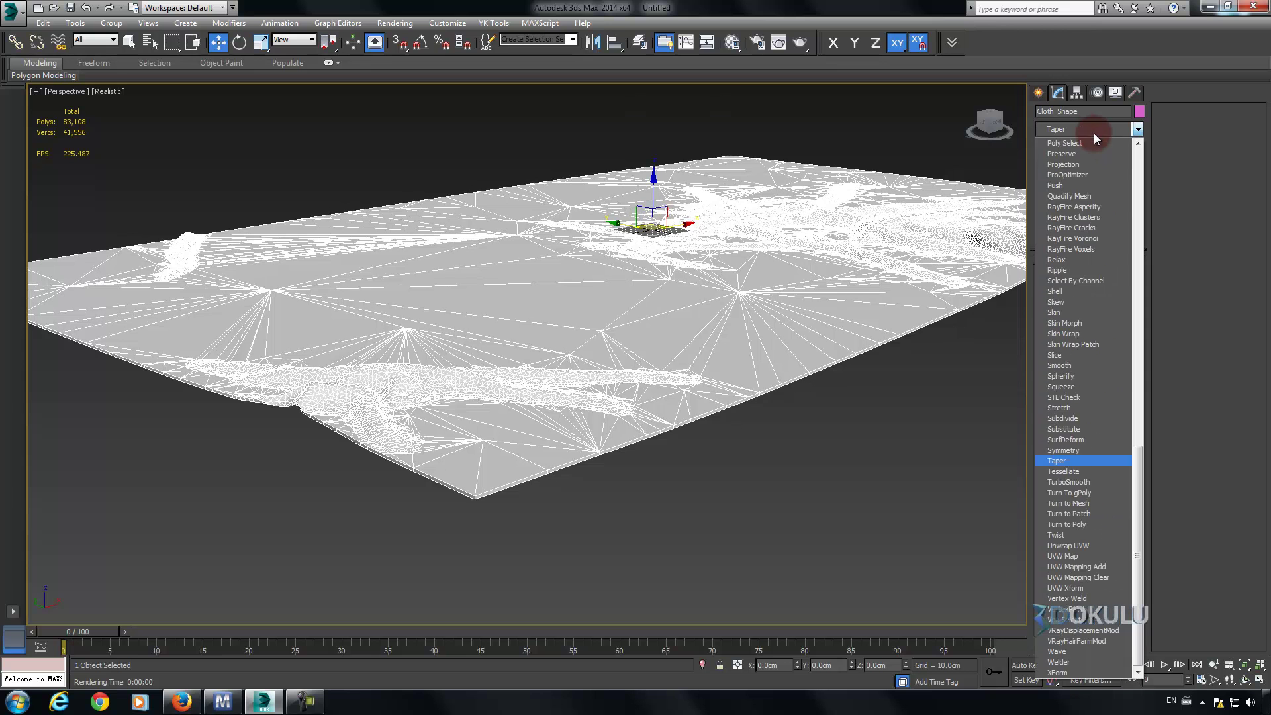
left_click(1069, 472)
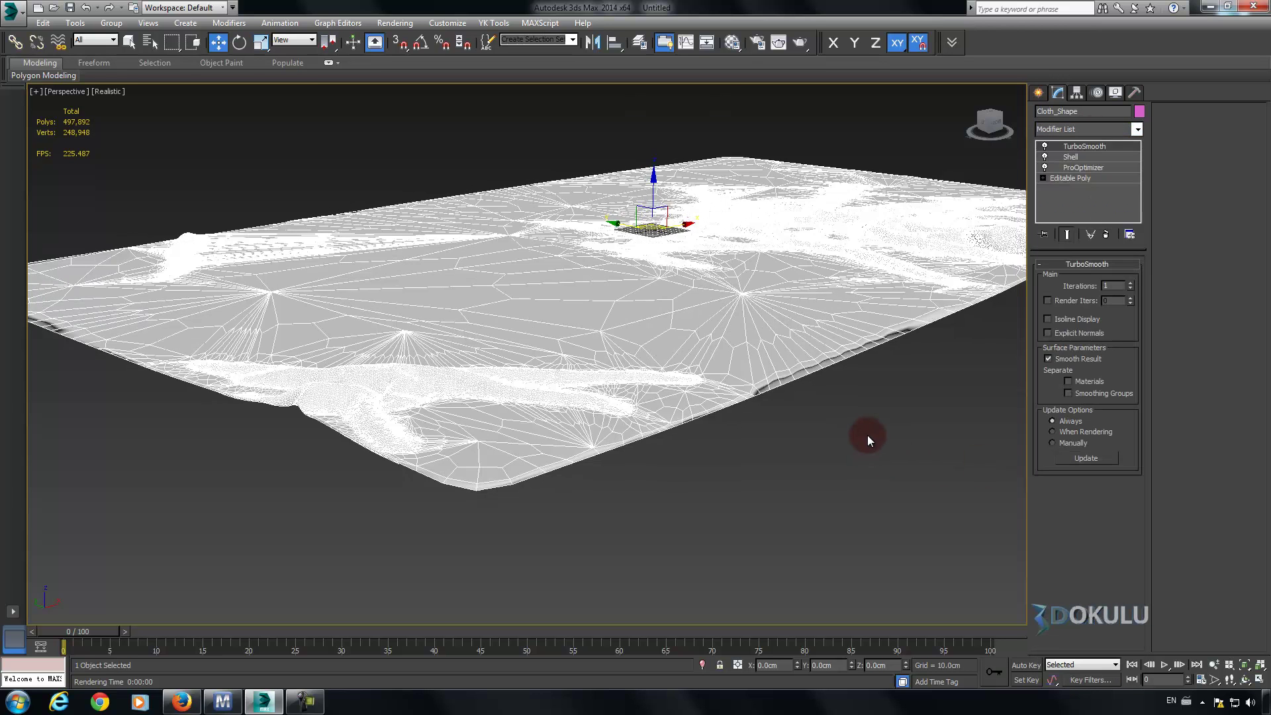
left_click(867, 436)
scroll(832, 371, "up", 5)
middle_click_drag(832, 371, 727, 335)
scroll(809, 373, "down", 5)
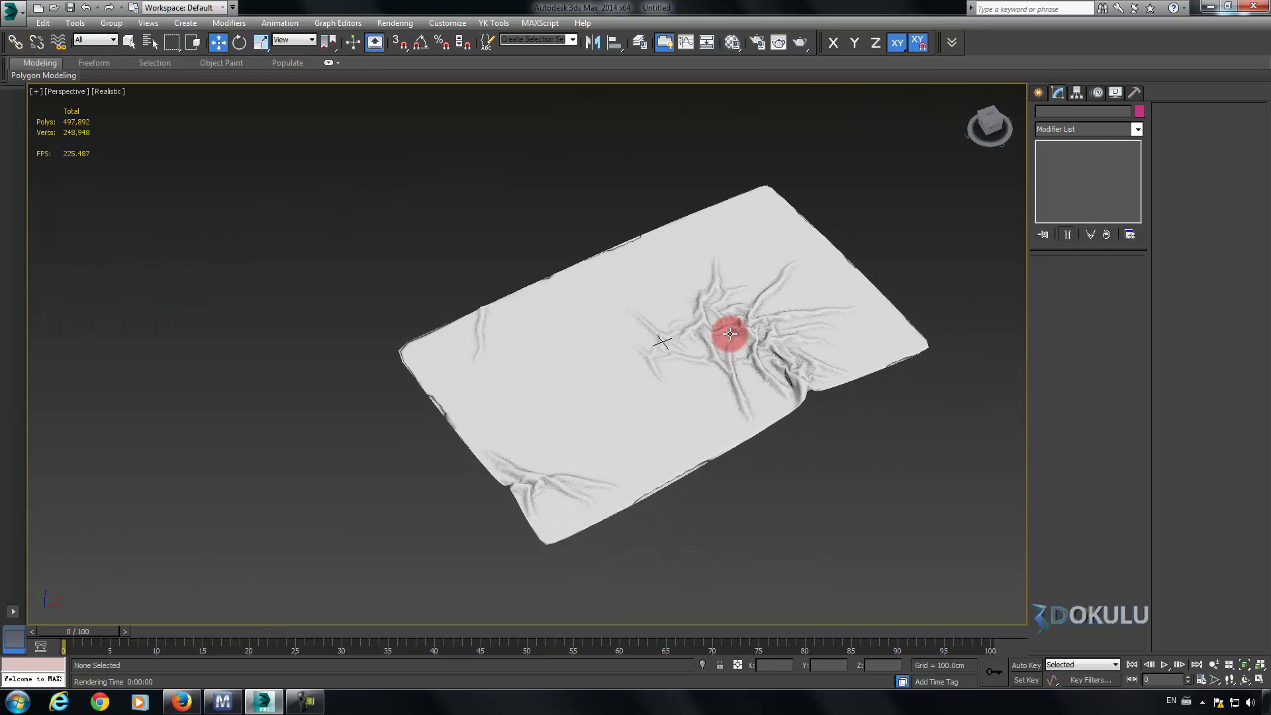
left_click(861, 285)
left_click(1106, 235)
left_click(931, 240)
middle_click_drag(828, 286, 756, 298, "alt")
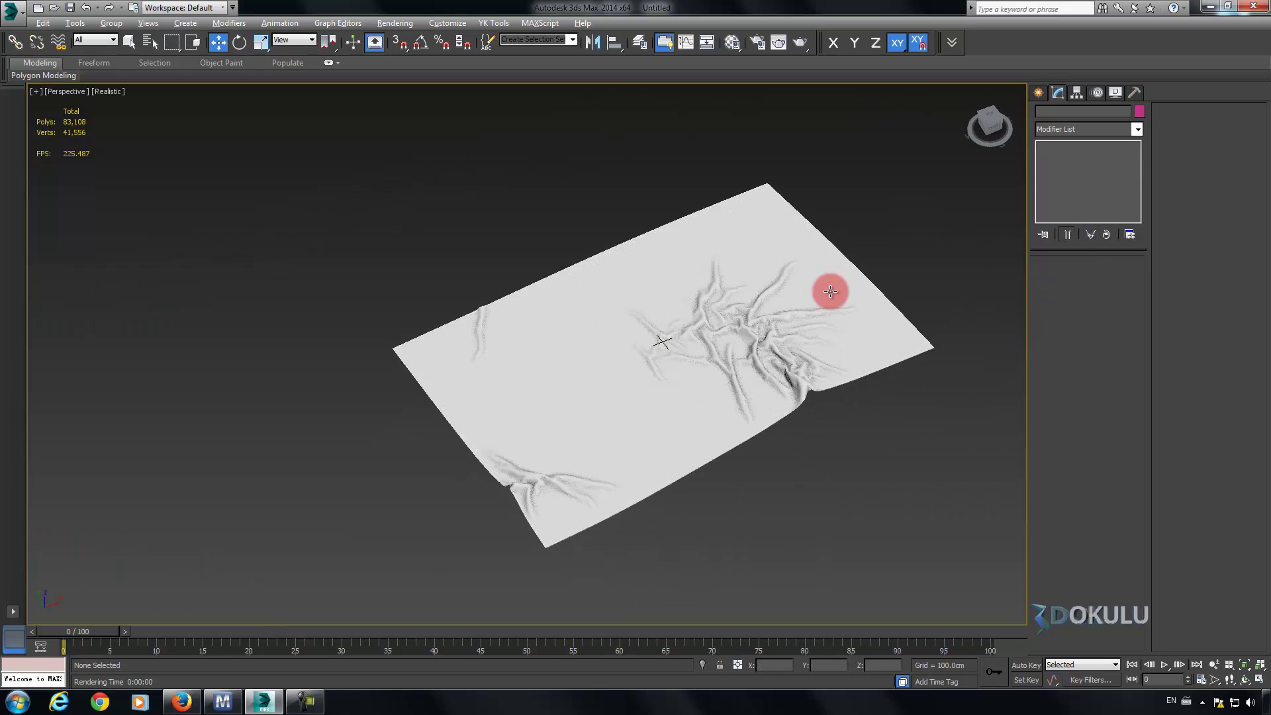
left_click(757, 298)
scroll(638, 317, "up", 4)
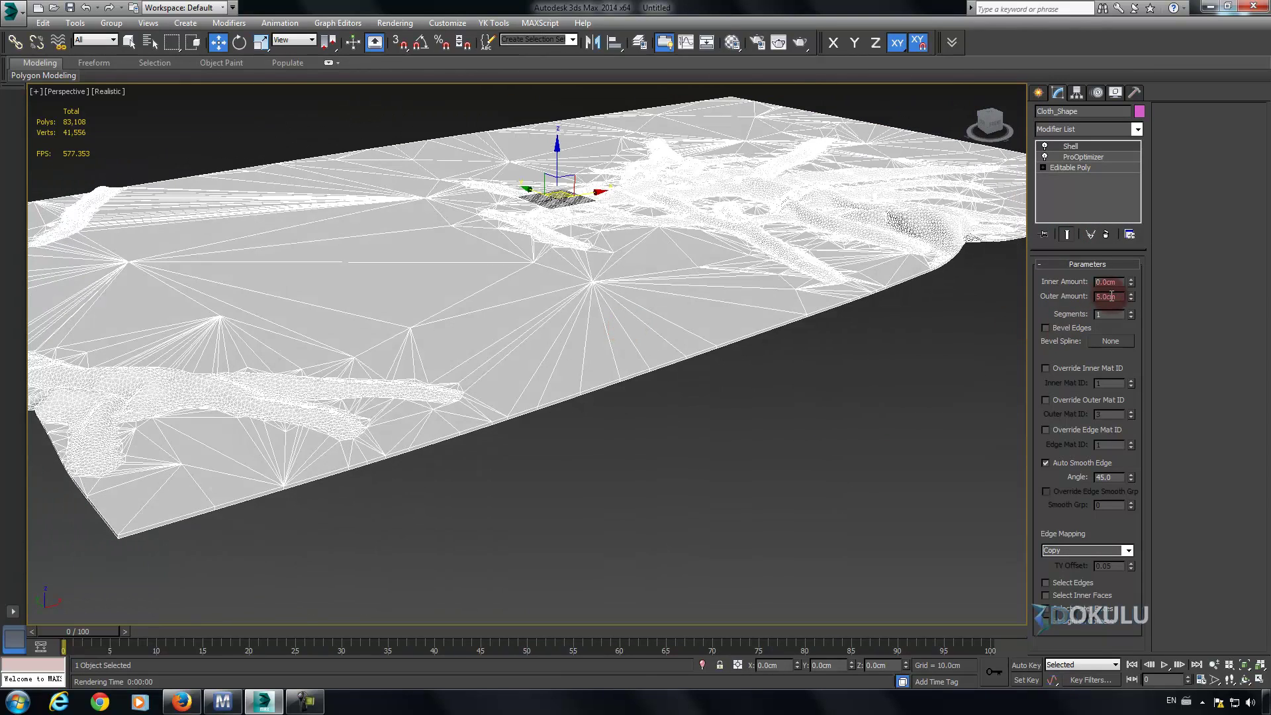
left_click(776, 342)
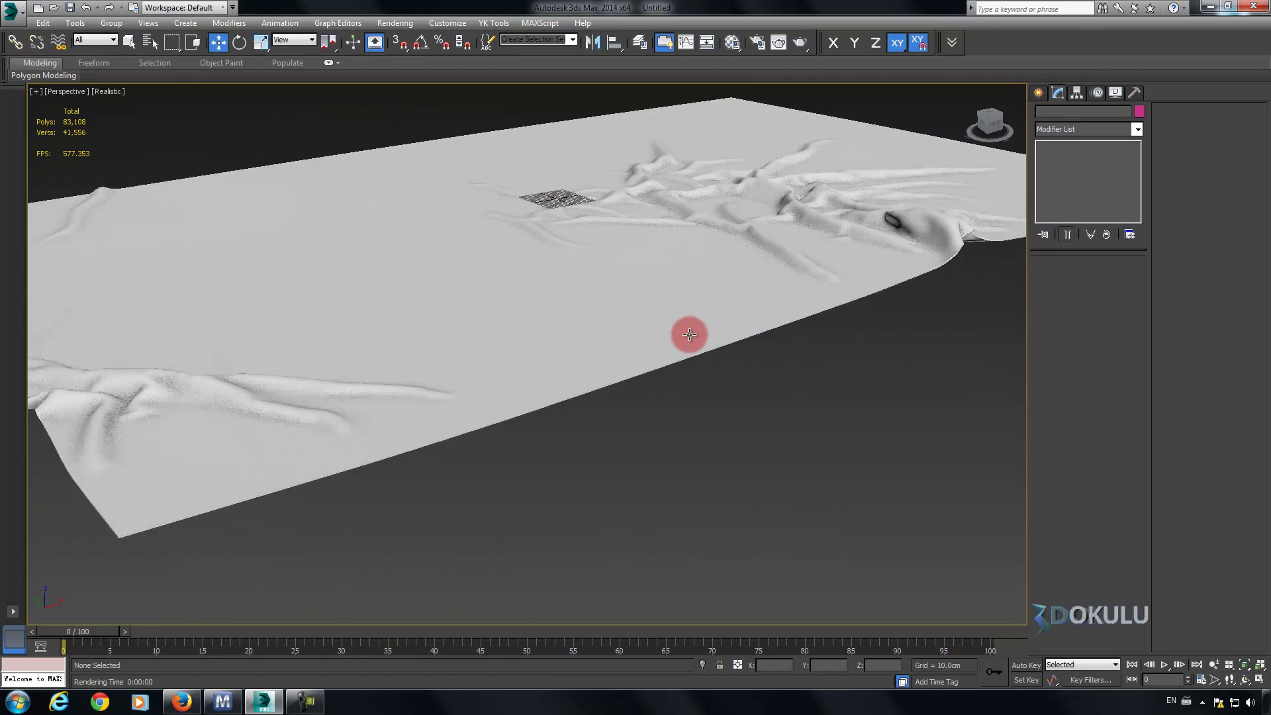
Turn an unused material slot into a VRayMtl with a Falloff map on Diffuse.
scroll(695, 358, "down", 5)
mouse_move(695, 360)
middle_mouse_down("alt")
mouse_move(711, 355)
mouse_move(709, 283)
middle_mouse_up("alt")
left_click(732, 43)
left_click_drag(829, 83, 879, 76)
left_click(991, 119)
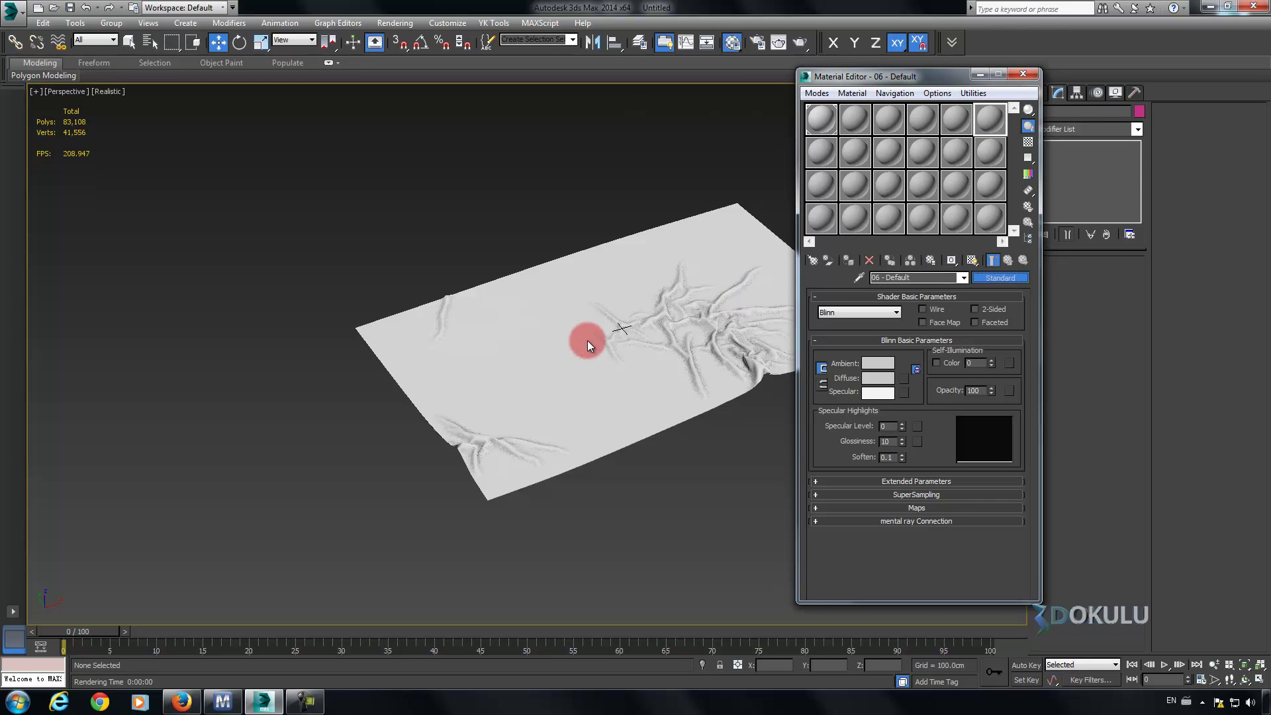
scroll(285, 400, "down", 5)
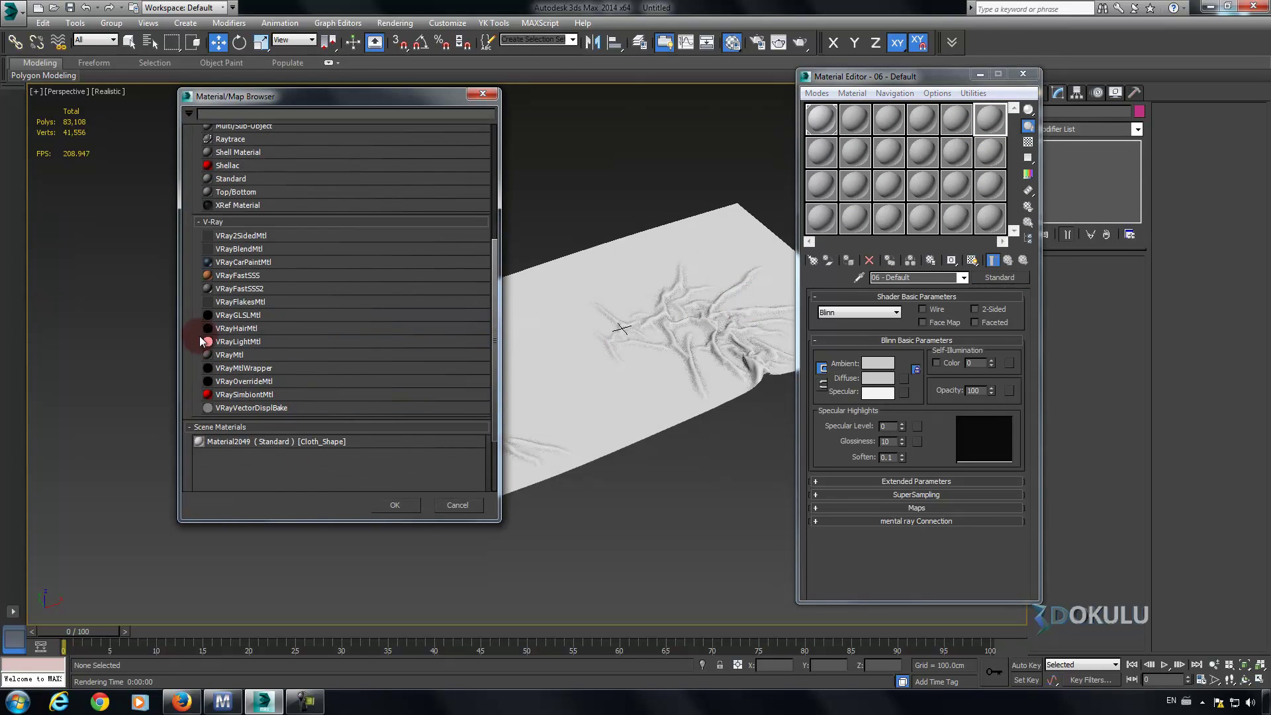
double_click(225, 355)
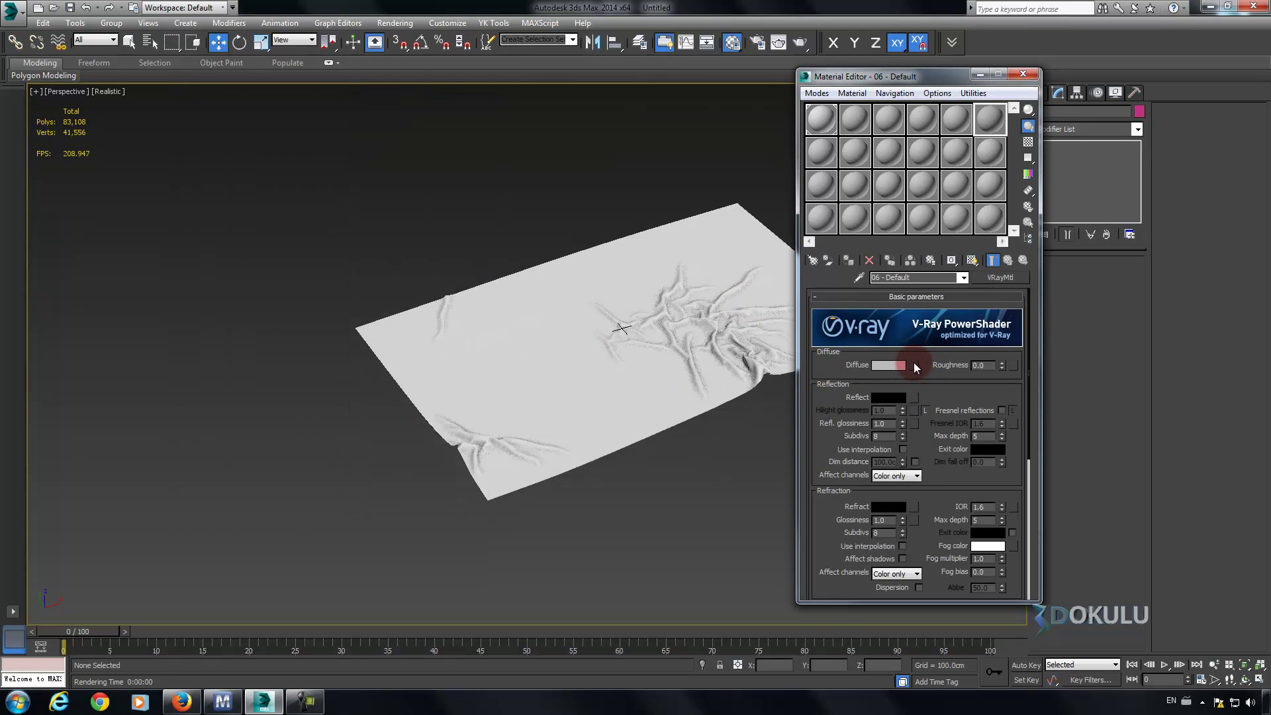
left_click(914, 366)
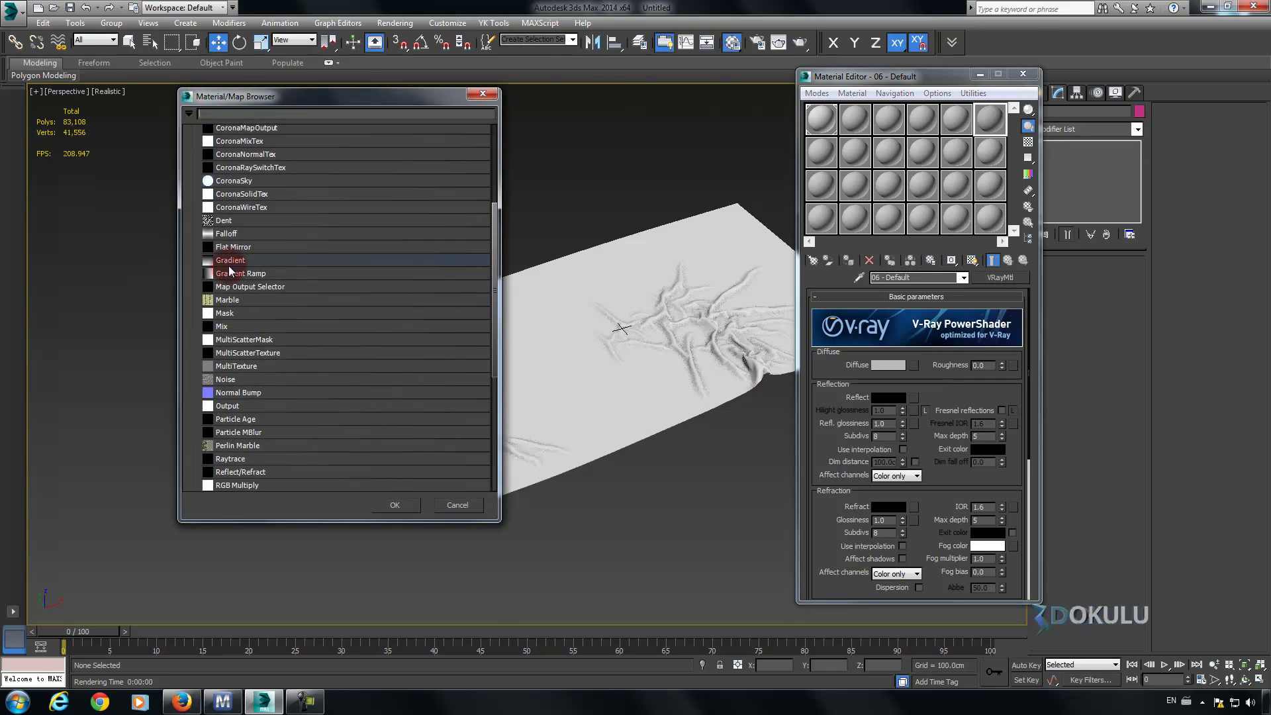
double_click(230, 234)
Add a Bitmap to the Falloff front slot and browse to Textures\16Fabric.
left_click(912, 327)
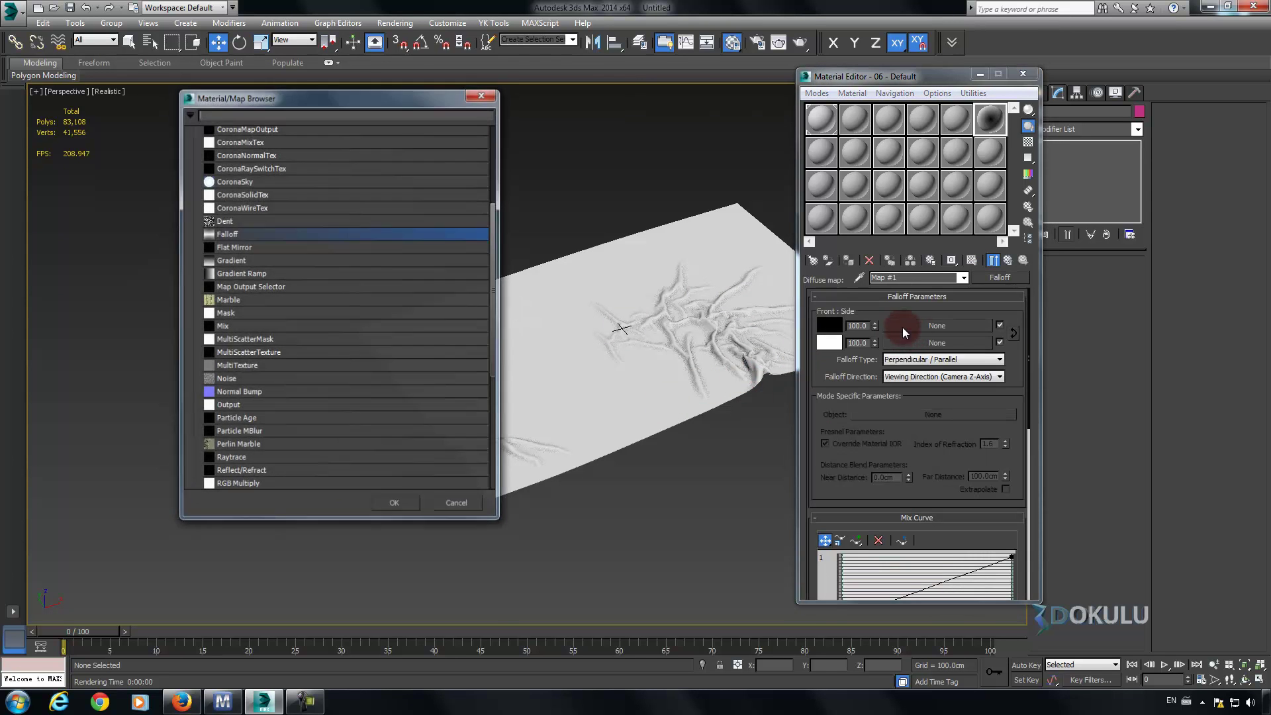
scroll(298, 232, "up", 5)
double_click(225, 160)
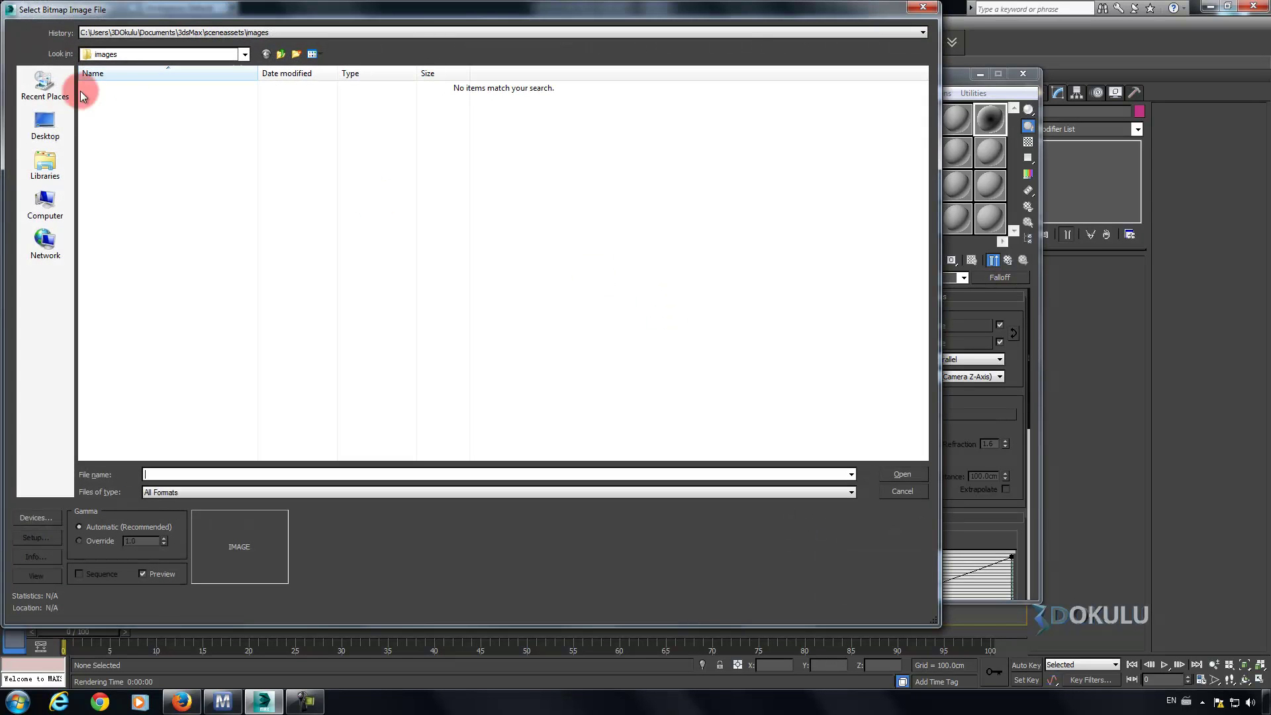
left_click(45, 123)
double_click(582, 132)
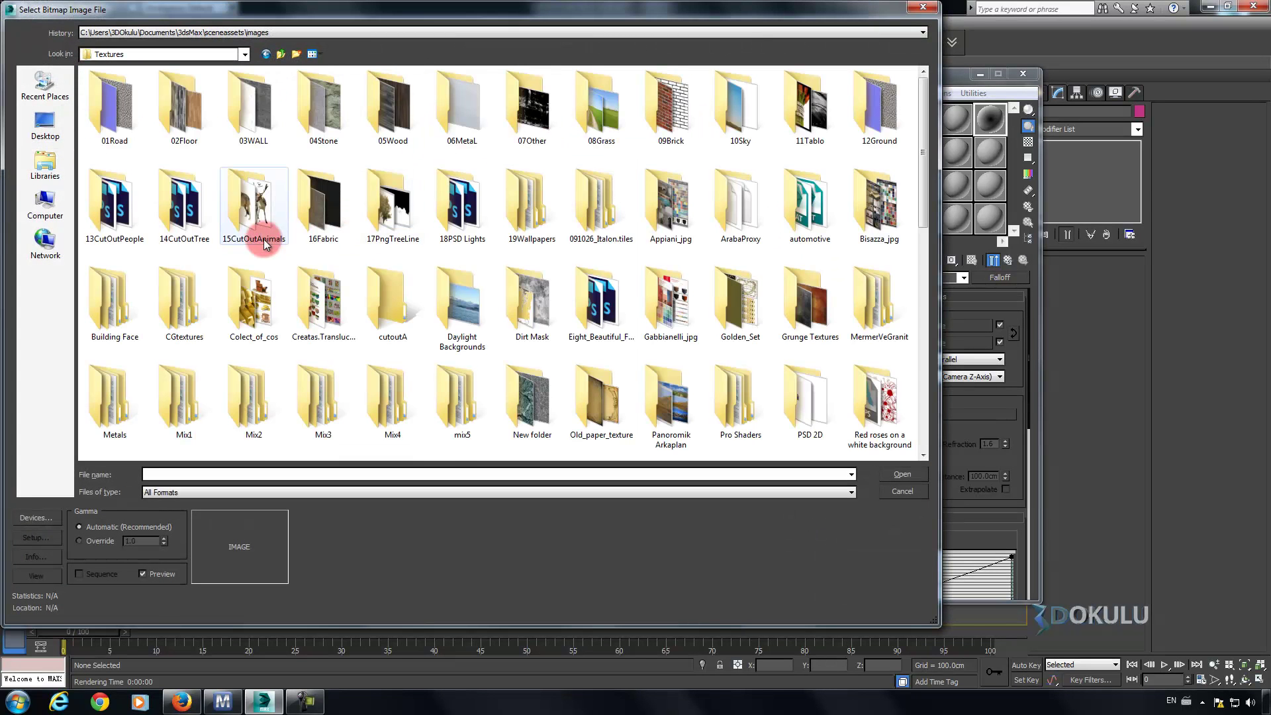
double_click(355, 212)
Preview the fabric textures and load the zebra-striped pillow.png as the front map.
left_click_drag(922, 149, 917, 232)
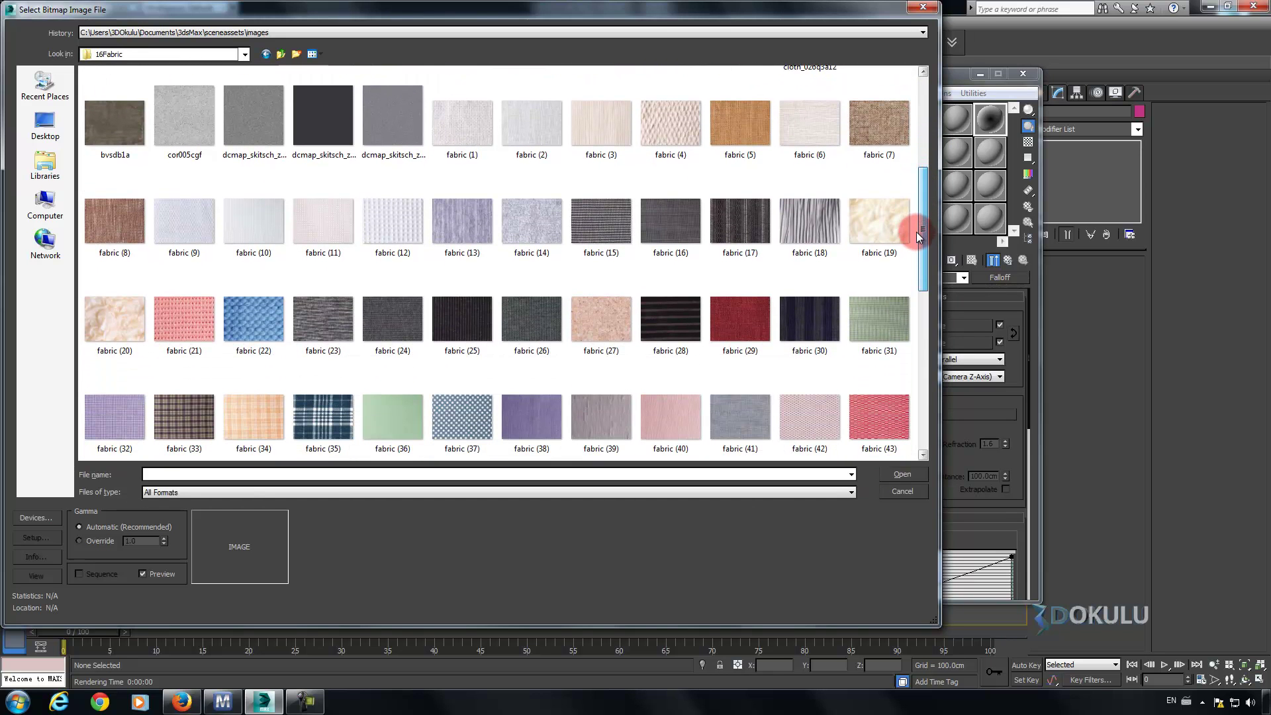
left_click(803, 313)
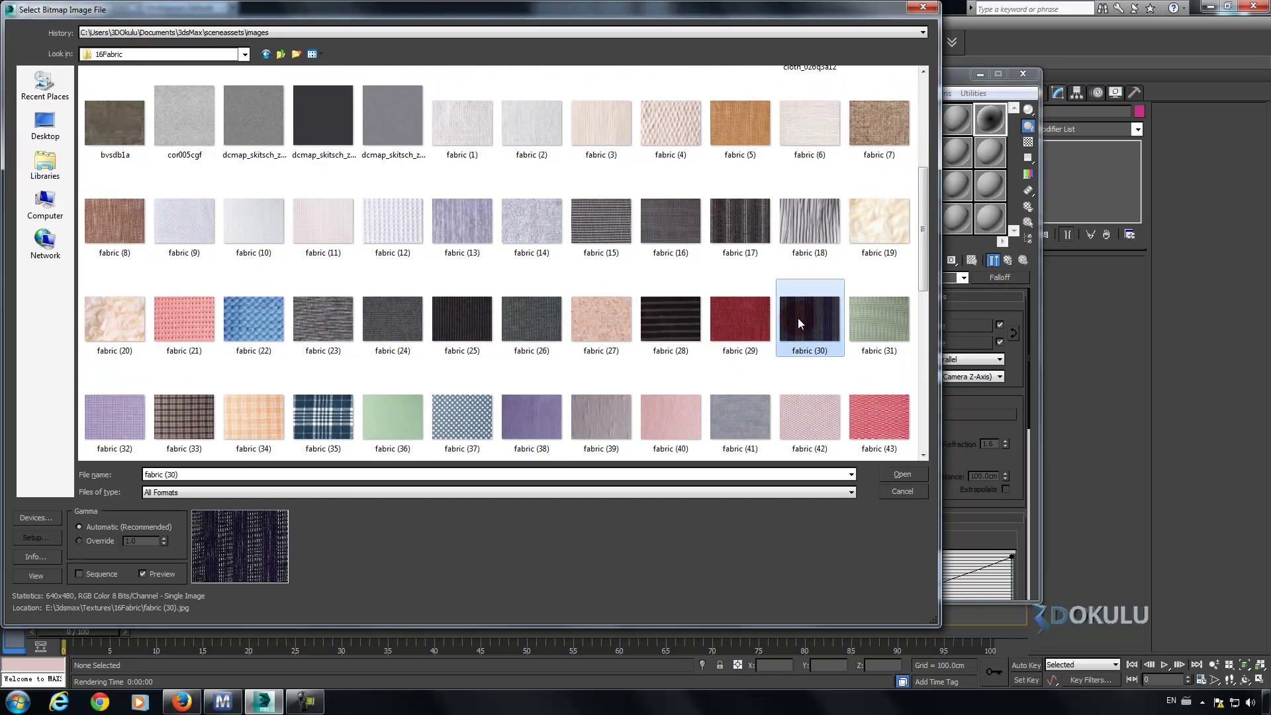
scroll(689, 312, "down", 2)
scroll(596, 311, "down", 1)
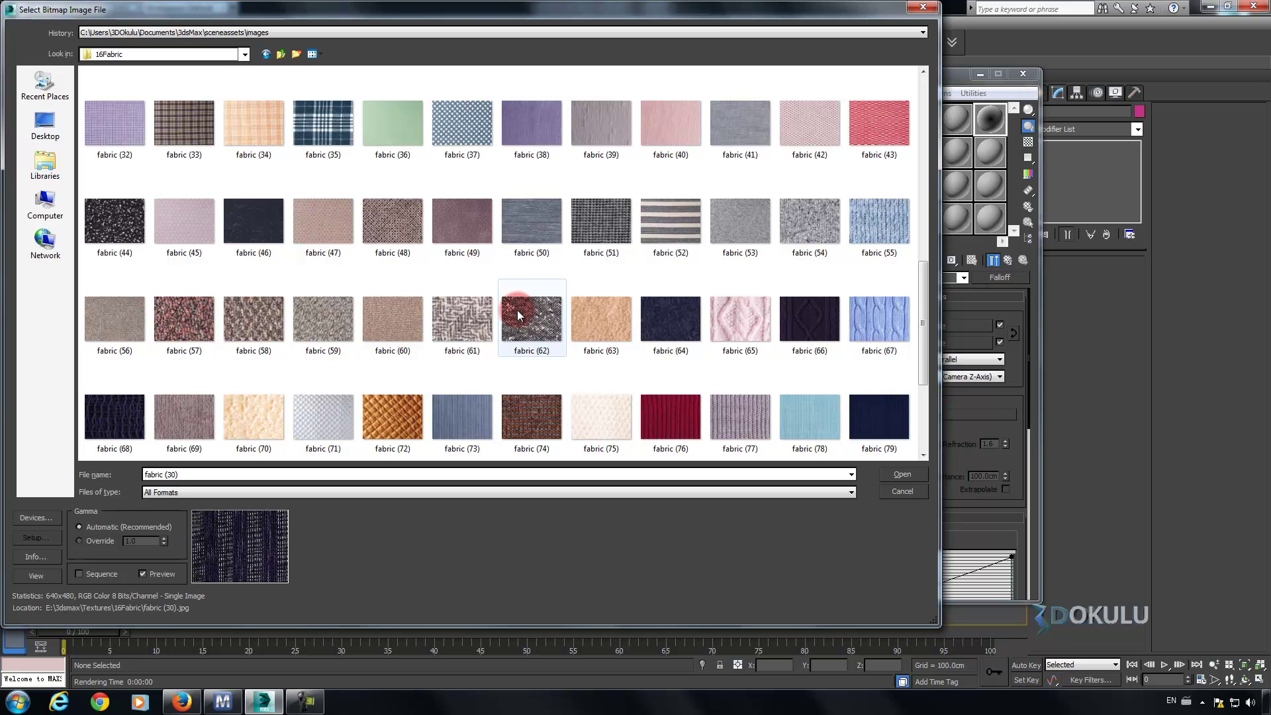
scroll(519, 309, "down", 2)
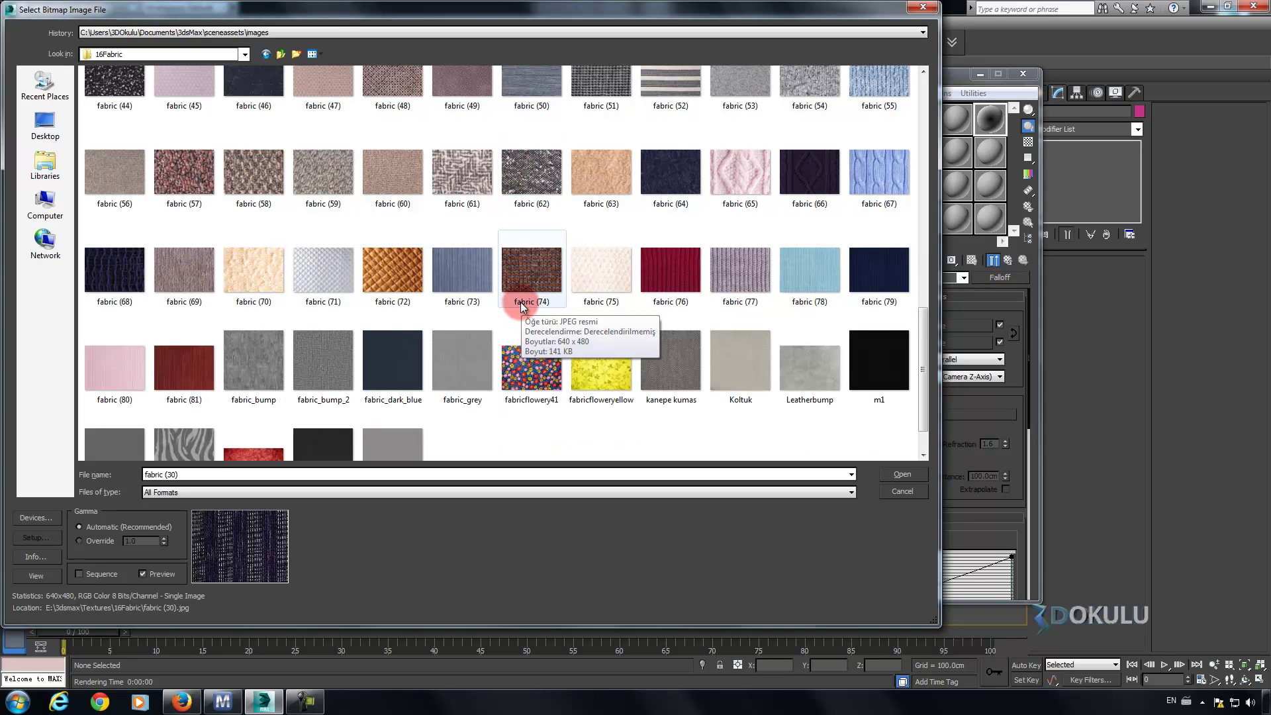
scroll(523, 306, "down", 1)
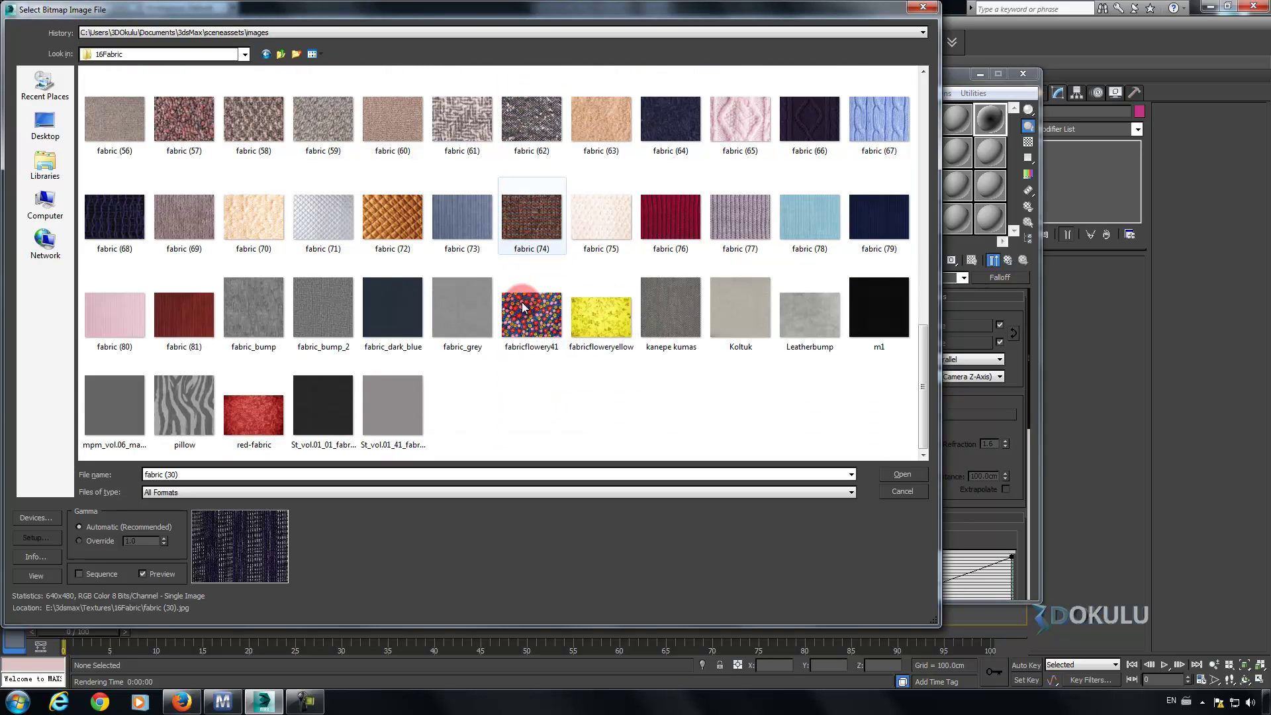
left_click(194, 399)
double_click(193, 398)
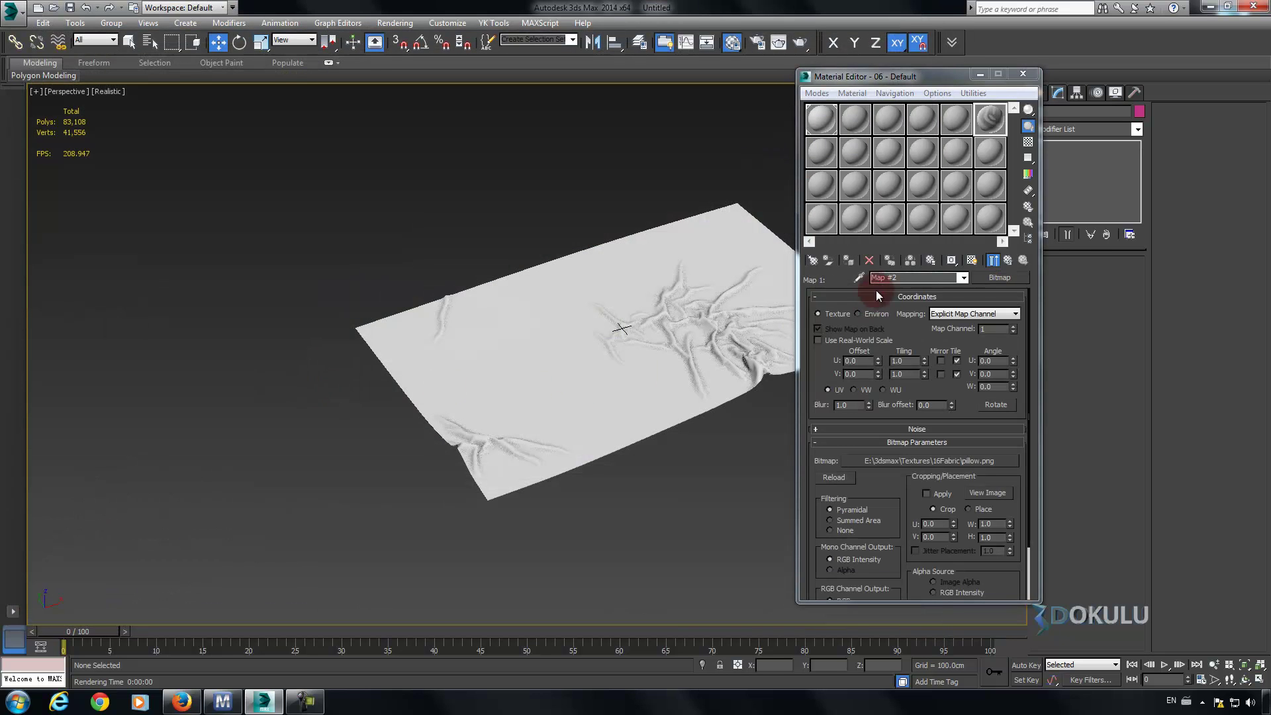
Show the material shaded in the viewport and add a UVW Map modifier to the cloth.
left_click(972, 261)
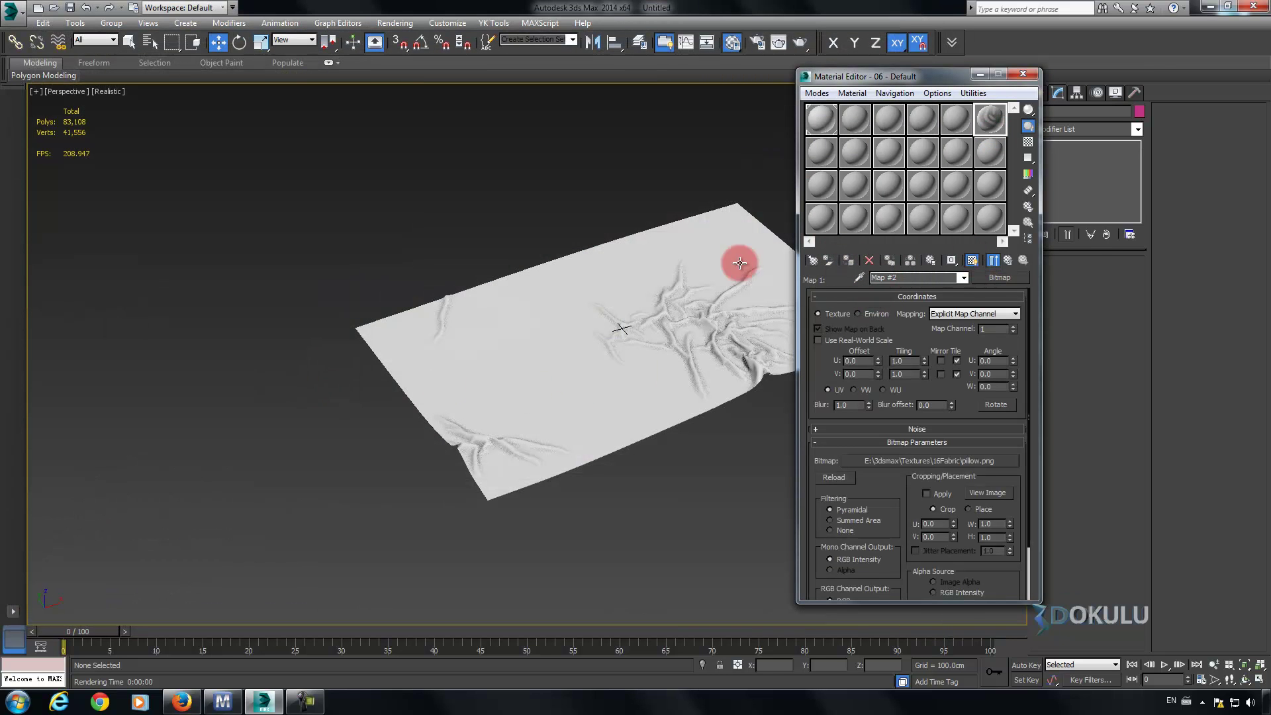
key("ctrl+a")
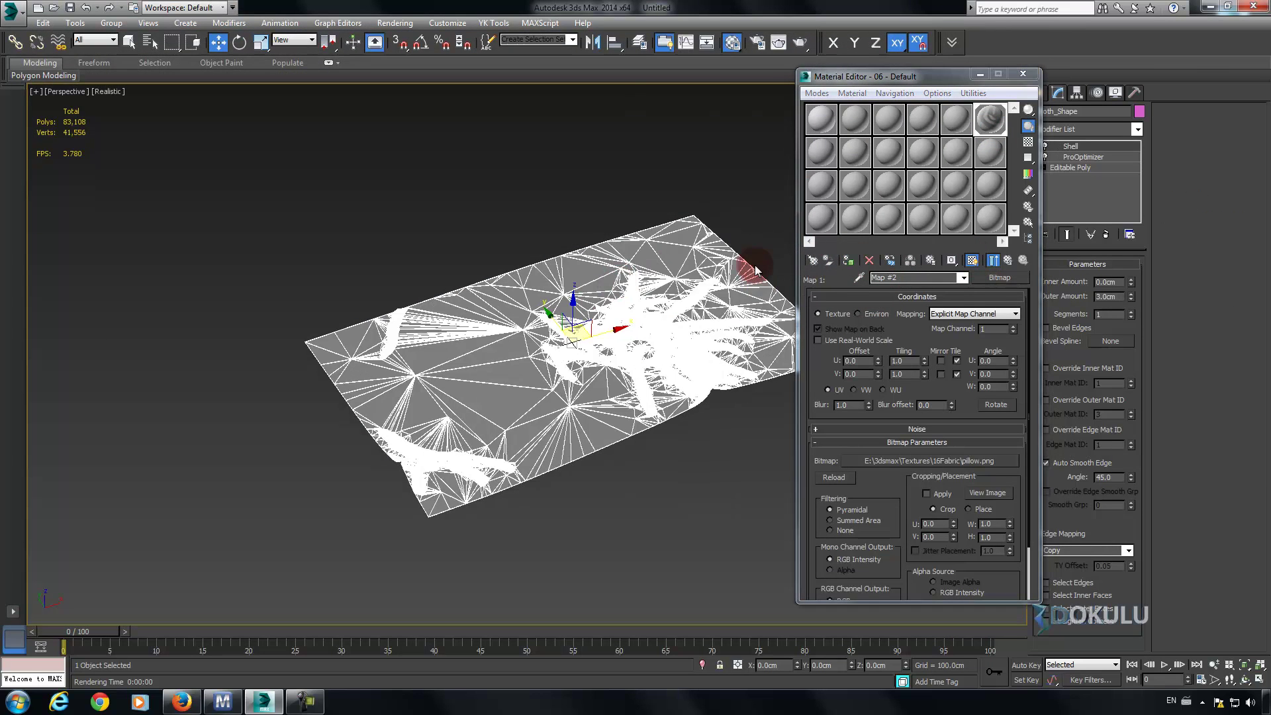
left_click(630, 196)
scroll(615, 302, "up", 3)
left_click(615, 302)
left_click(1087, 128)
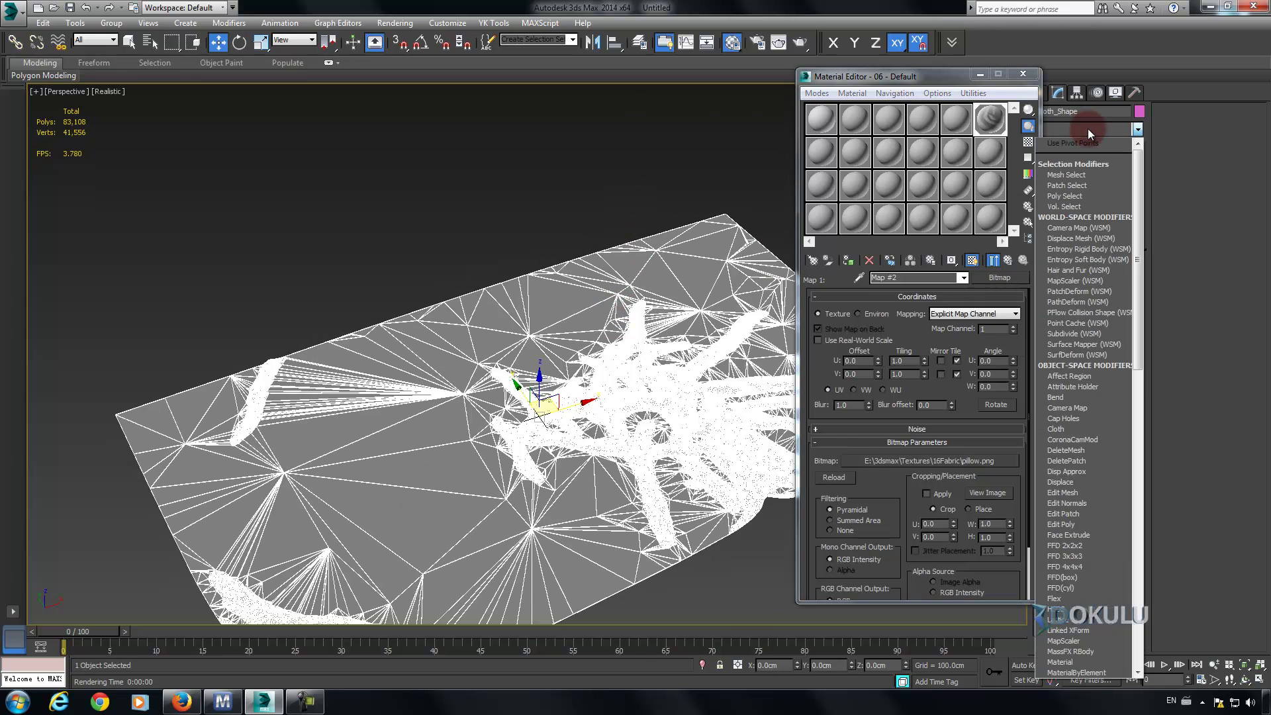
key("u")
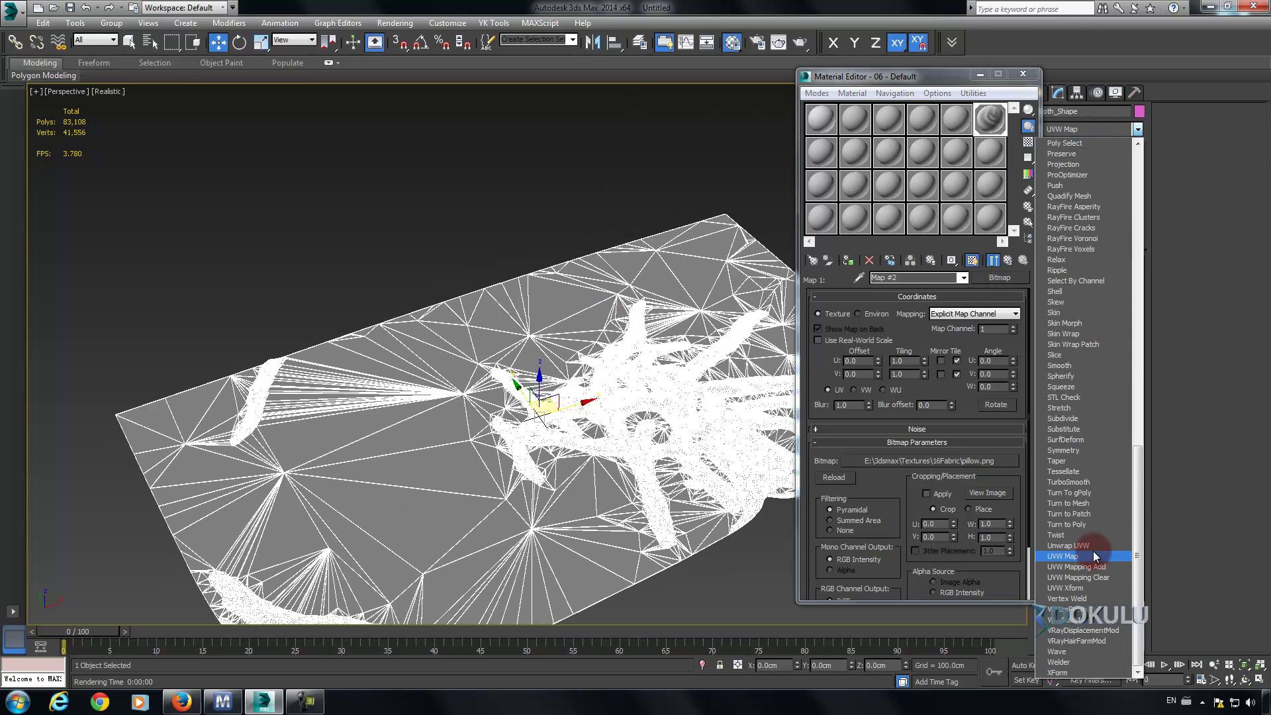
left_click(1094, 555)
Copy the pillow bitmap into the second Falloff slot.
left_click(639, 202)
mouse_move(639, 201)
middle_mouse_down()
mouse_move(618, 221)
mouse_move(657, 261)
mouse_move(589, 231)
middle_mouse_up()
left_click(610, 233)
left_click(954, 325)
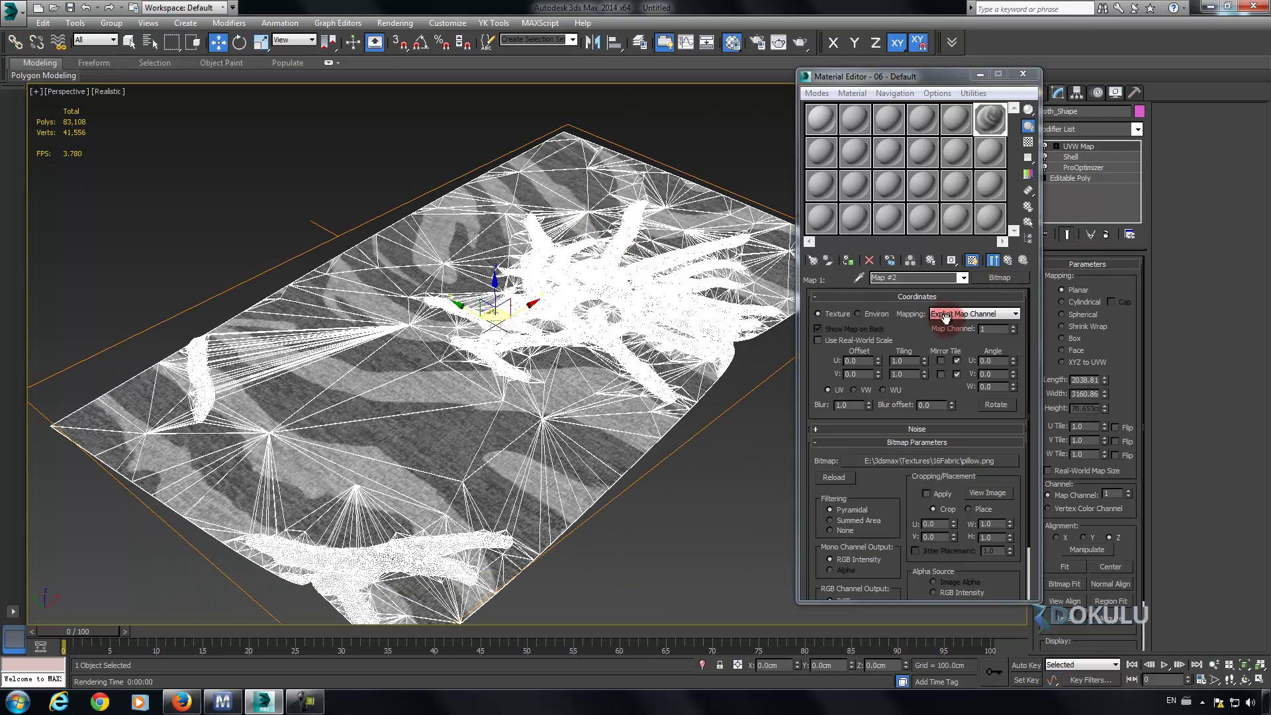
left_click(1008, 260)
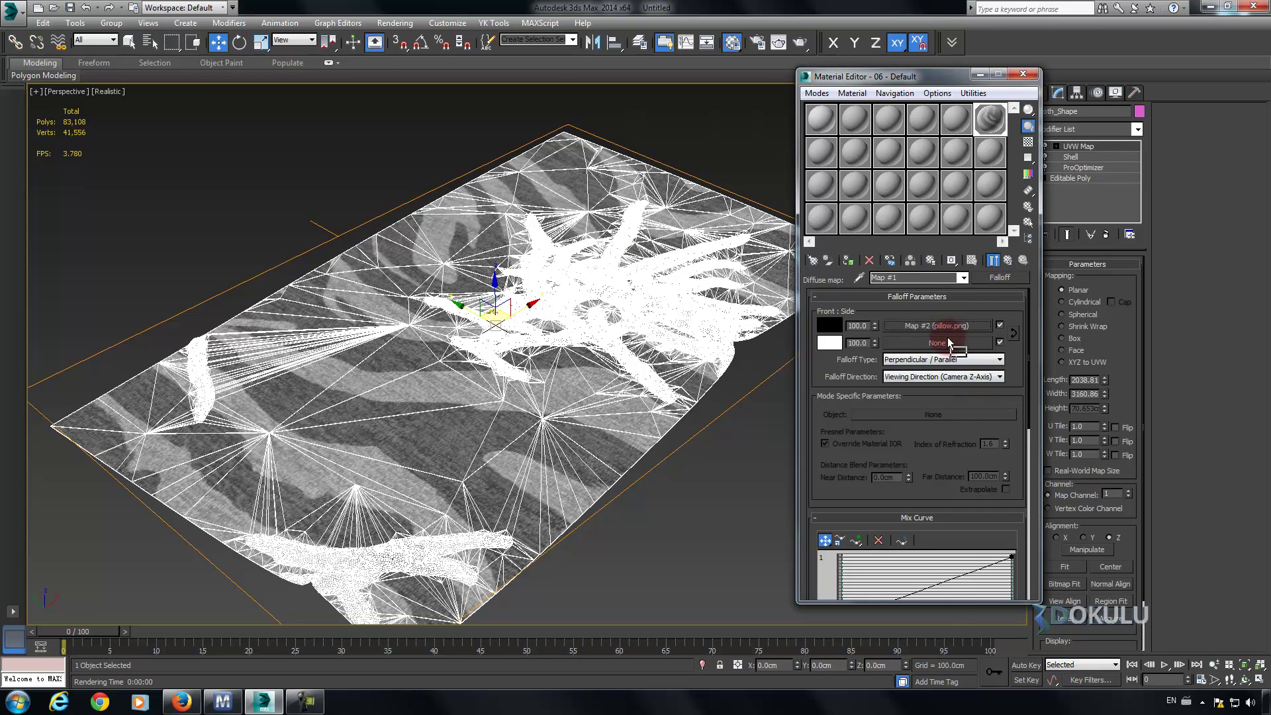
left_click_drag(960, 389, 948, 331)
left_click(888, 338)
left_click(895, 377)
Turn off edged faces and recentre the cloth in the view.
middle_click_drag(750, 368, 563, 326)
left_click(688, 198)
scroll(678, 219, "down", 3)
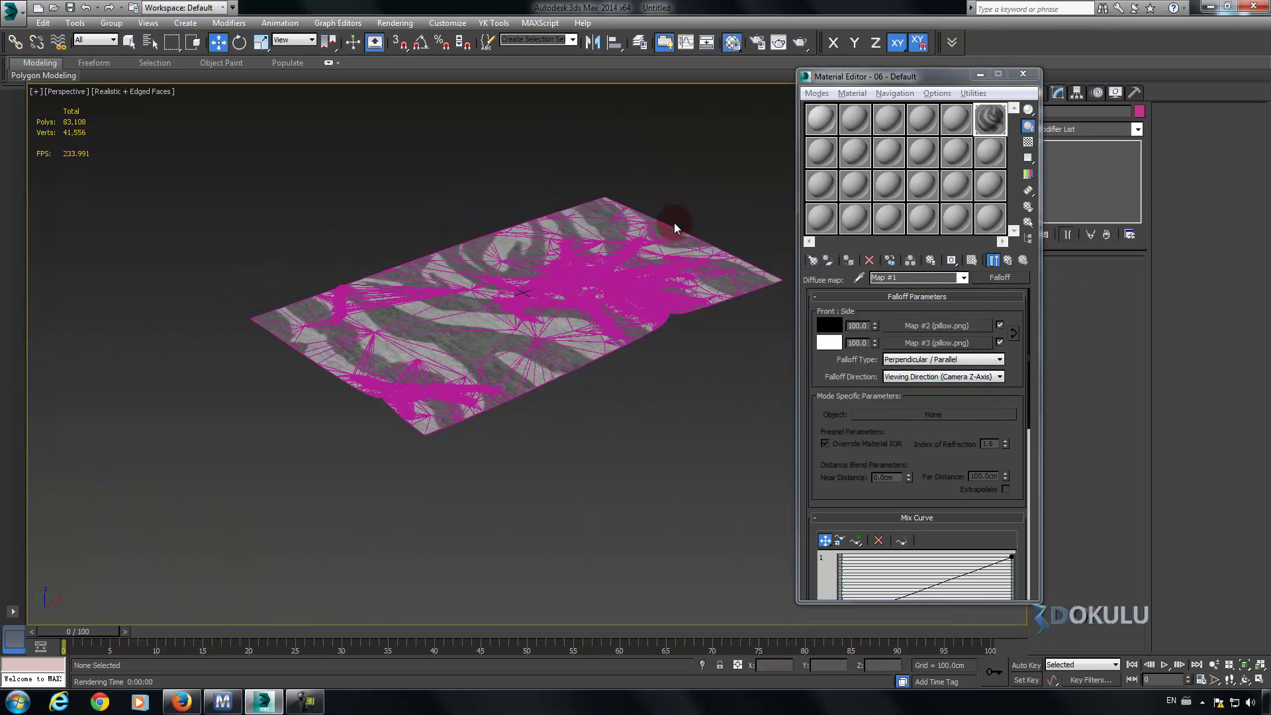
scroll(636, 245, "up", 3)
key("F4")
middle_click_drag(612, 204, 634, 200)
left_click(394, 23)
Disable V-Ray's own frame buffer and render the zebra cloth.
left_click(405, 48)
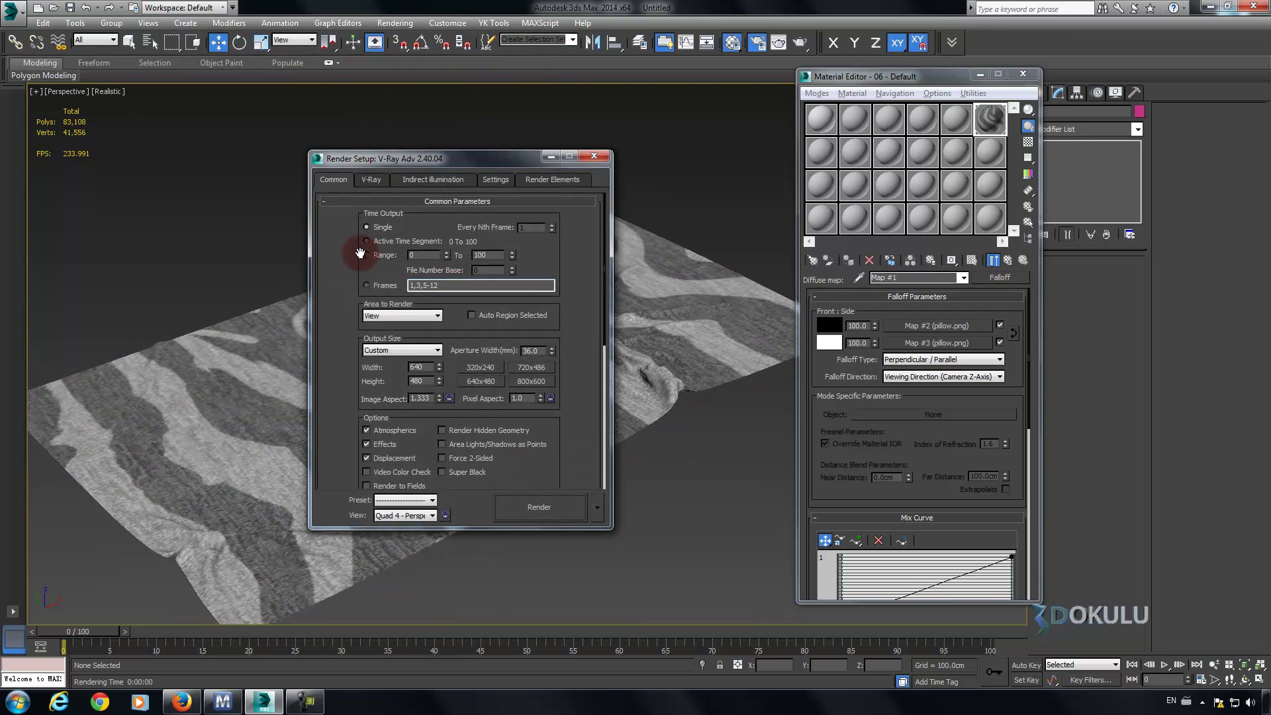
left_click(366, 182)
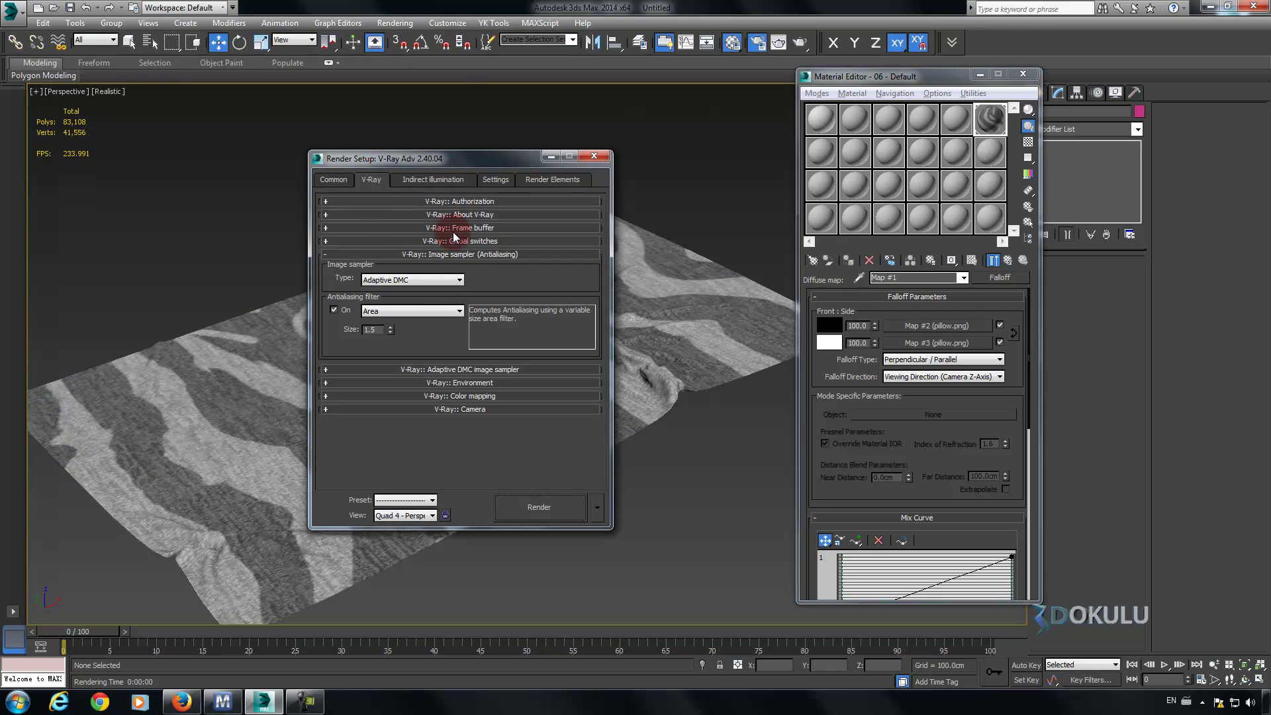
left_click(455, 228)
left_click(375, 243)
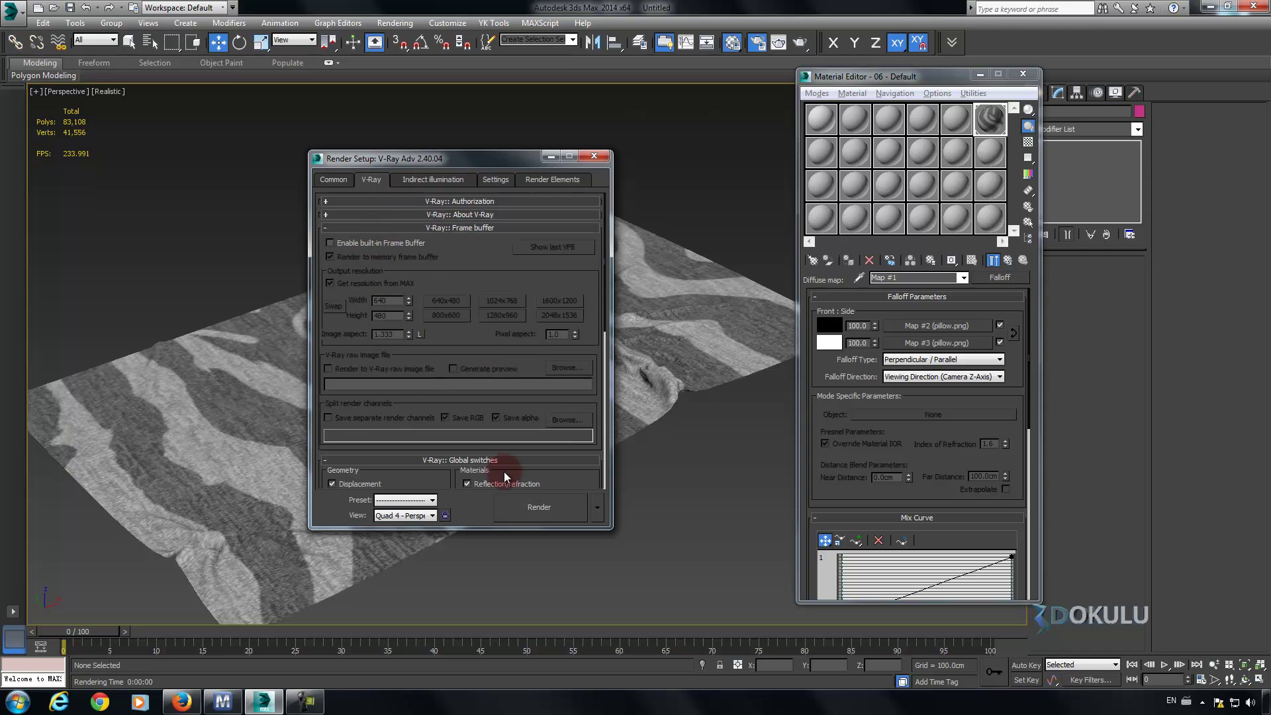
left_click(570, 507)
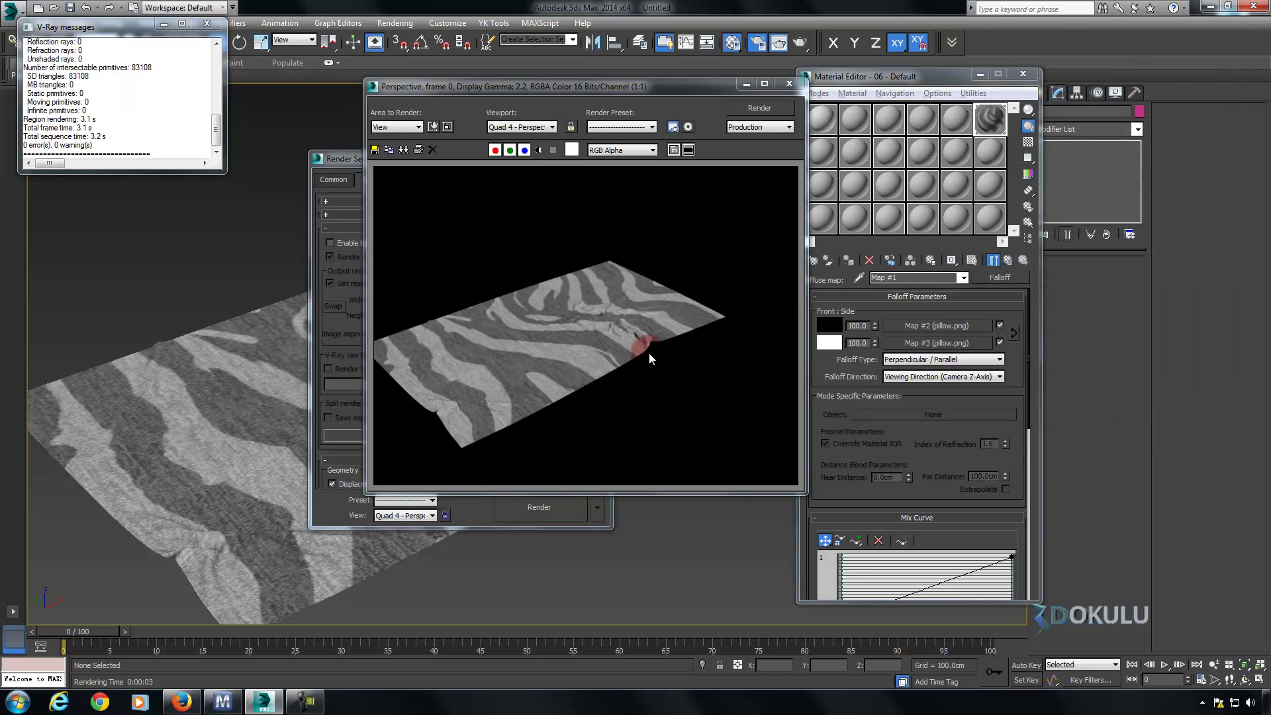
Close the V-Ray messages, frame buffer, Render Setup and Material Editor windows.
left_click(206, 22)
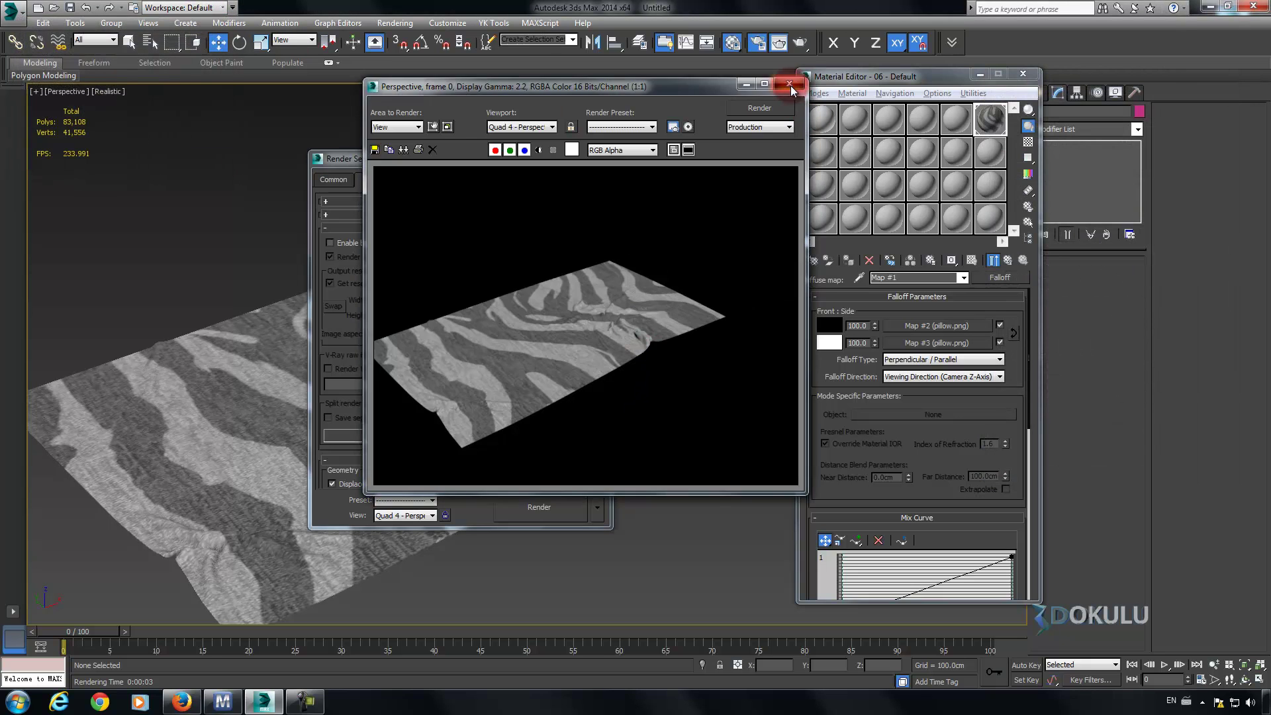
left_click(789, 84)
left_click(594, 156)
left_click(1023, 75)
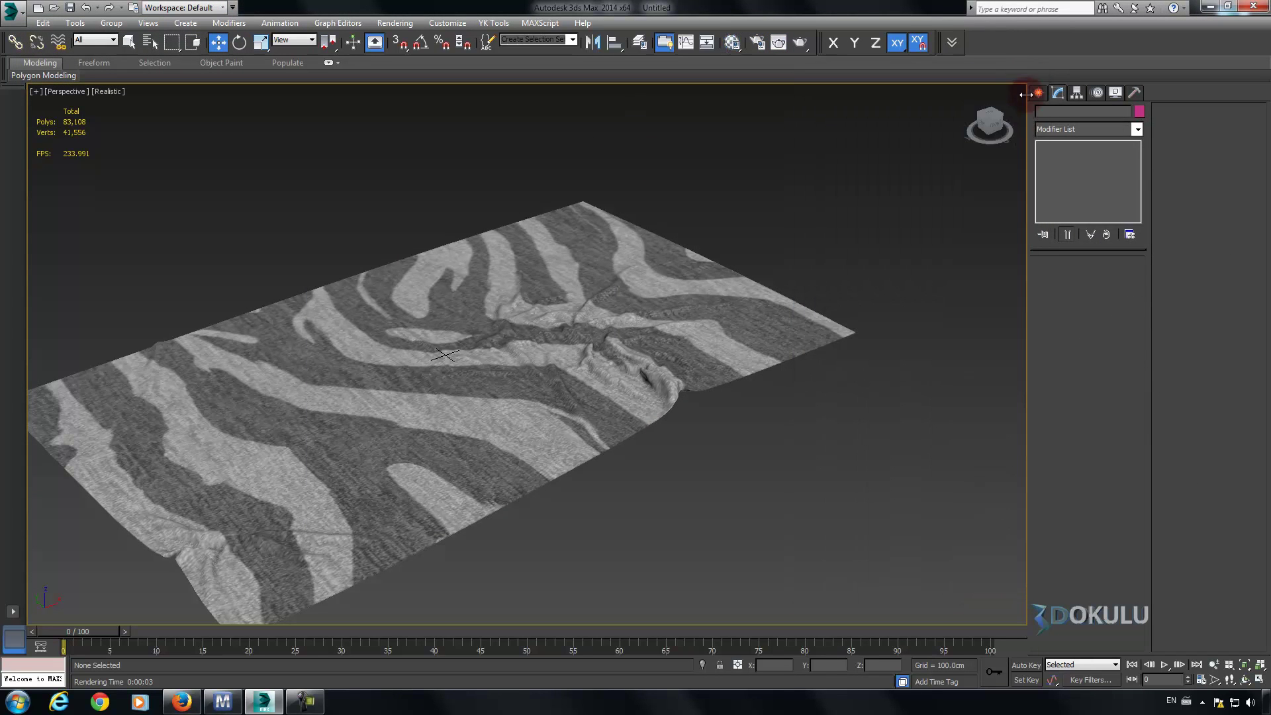
Draw a large floor plane and zero its X and Y position.
left_click(1113, 233)
scroll(758, 370, "down", 10)
scroll(735, 298, "down", 2)
left_click_drag(718, 249, 604, 598)
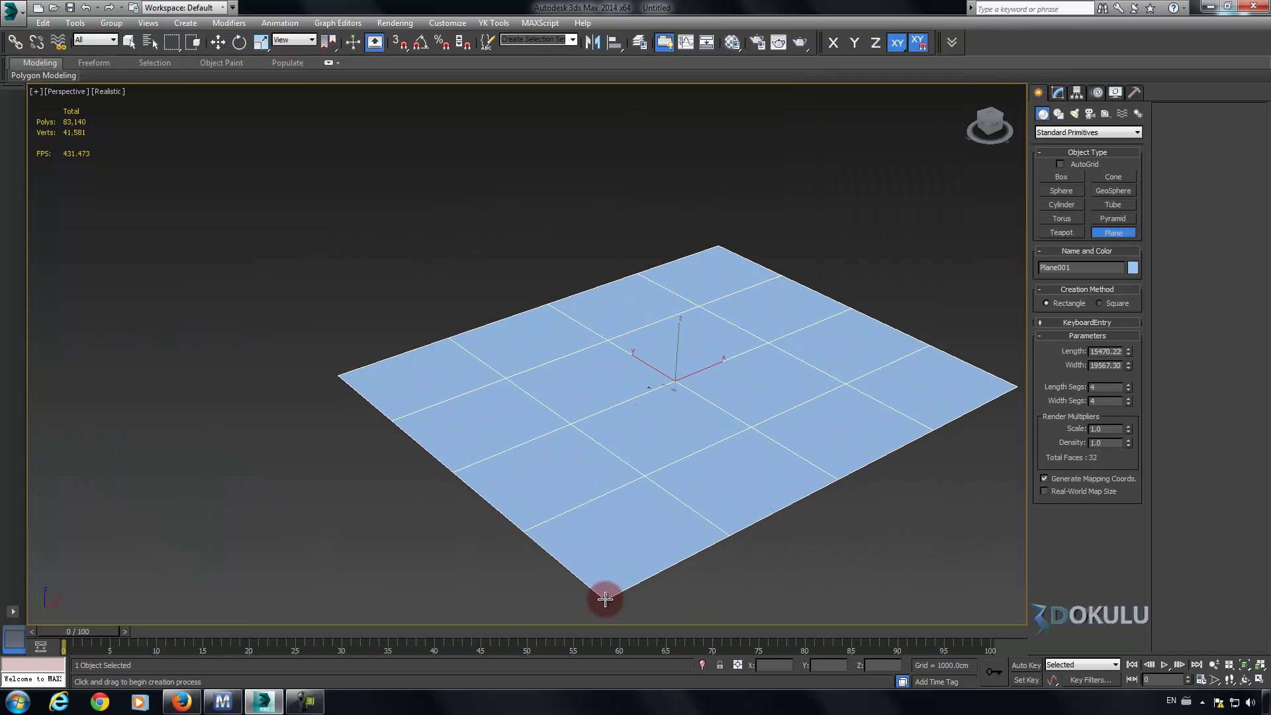
right_click(785, 308)
middle_click_drag(747, 332, 677, 317)
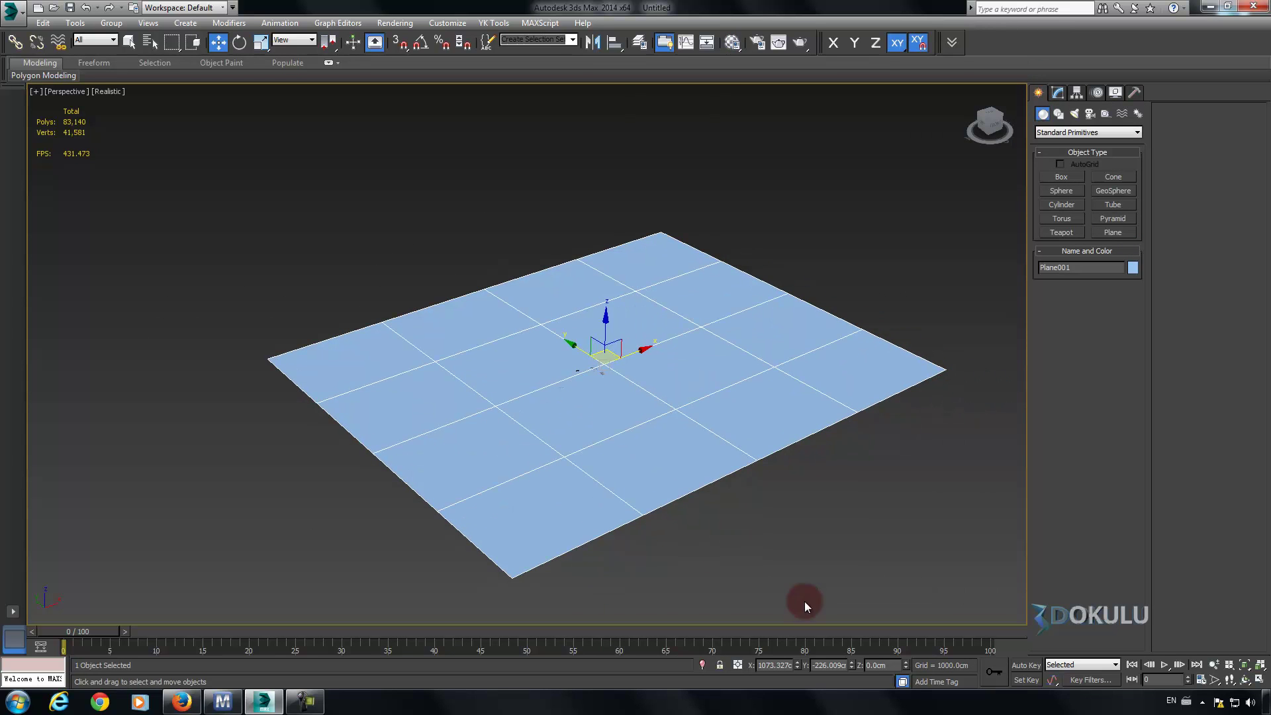
right_click(796, 665)
right_click(852, 664)
Lower the floor plane beneath the cloth in Front view.
scroll(698, 420, "up", 5)
key("f")
left_click_drag(527, 314, 527, 396)
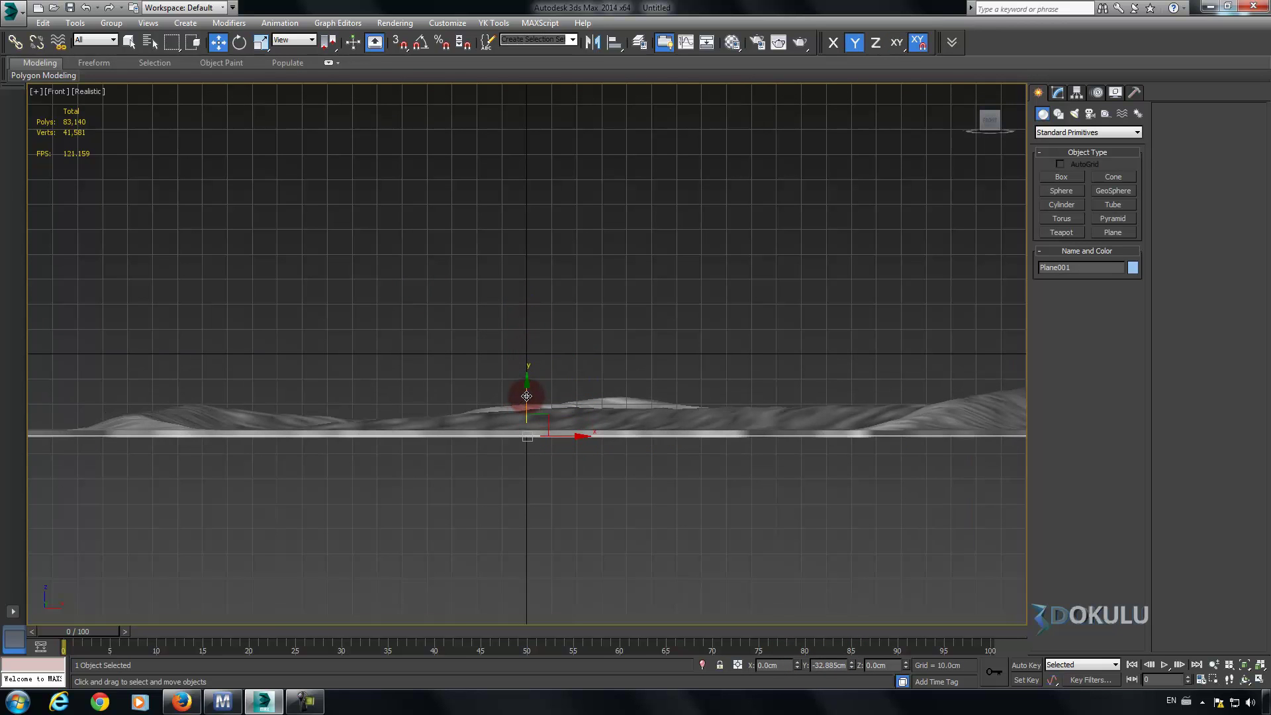
mouse_move(615, 327)
middle_mouse_down("alt")
mouse_move(619, 357)
mouse_move(696, 341)
middle_mouse_up("alt")
Set the cloth's Shell outer amount to 2cm.
left_click(1058, 92)
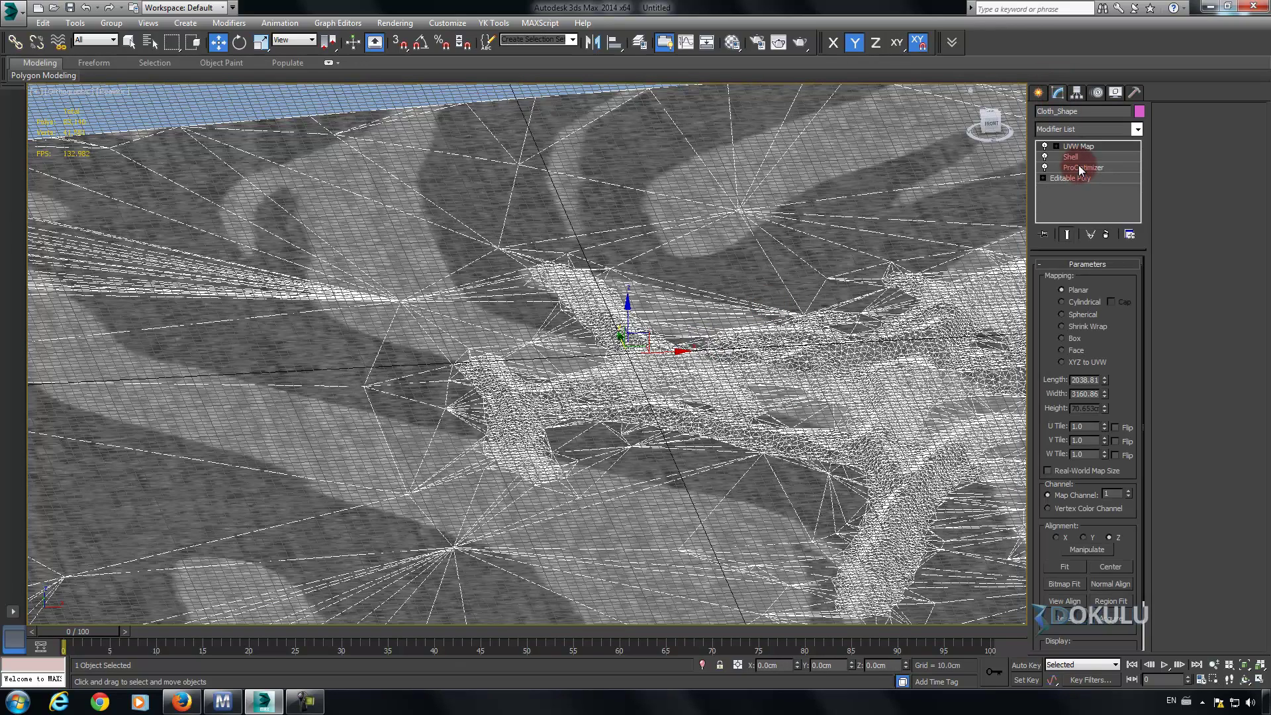
left_click(1070, 157)
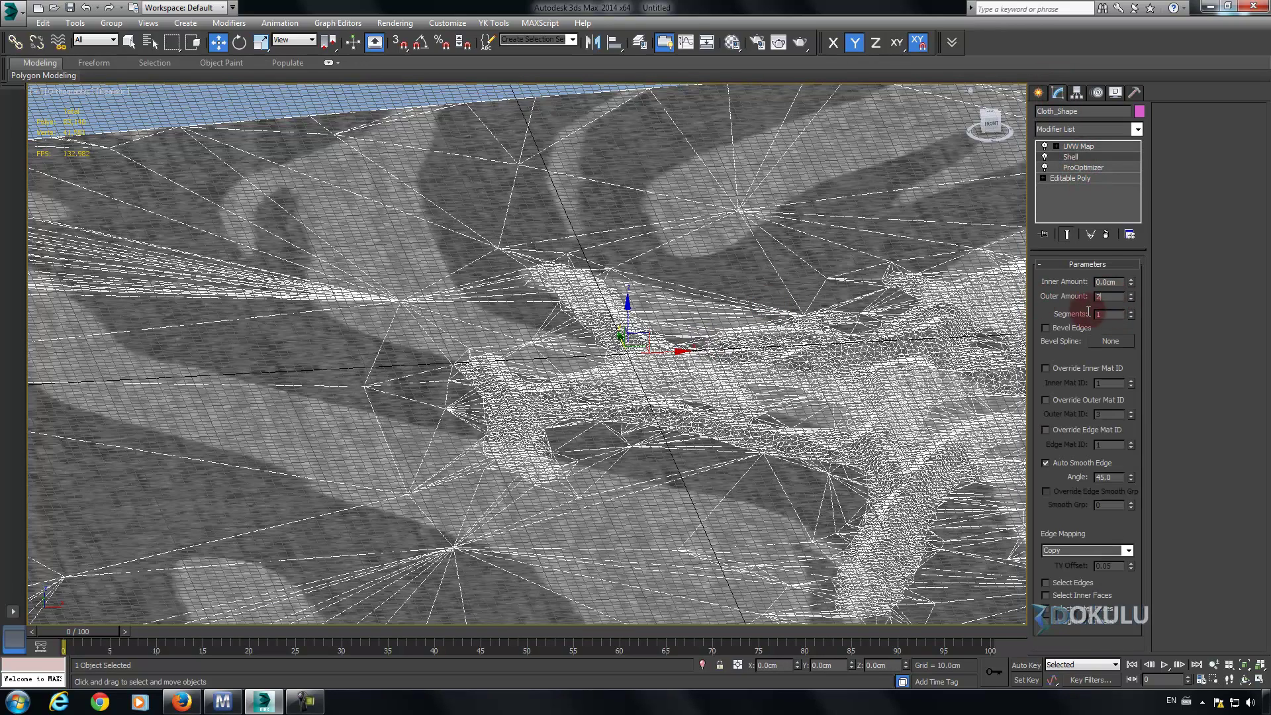
mouse_move(984, 298)
middle_mouse_down("alt")
mouse_move(684, 286)
mouse_move(646, 352)
mouse_move(629, 312)
middle_mouse_up("alt")
key("p")
scroll(727, 293, "up", 3)
scroll(727, 293, "down", 5)
scroll(725, 295, "up", 2)
scroll(726, 295, "down", 4)
Shorten the floor plane's length and turn on the safe frame.
left_click(619, 184)
left_click(693, 262)
left_click_drag(1128, 280, 1127, 317)
scroll(781, 310, "up", 3)
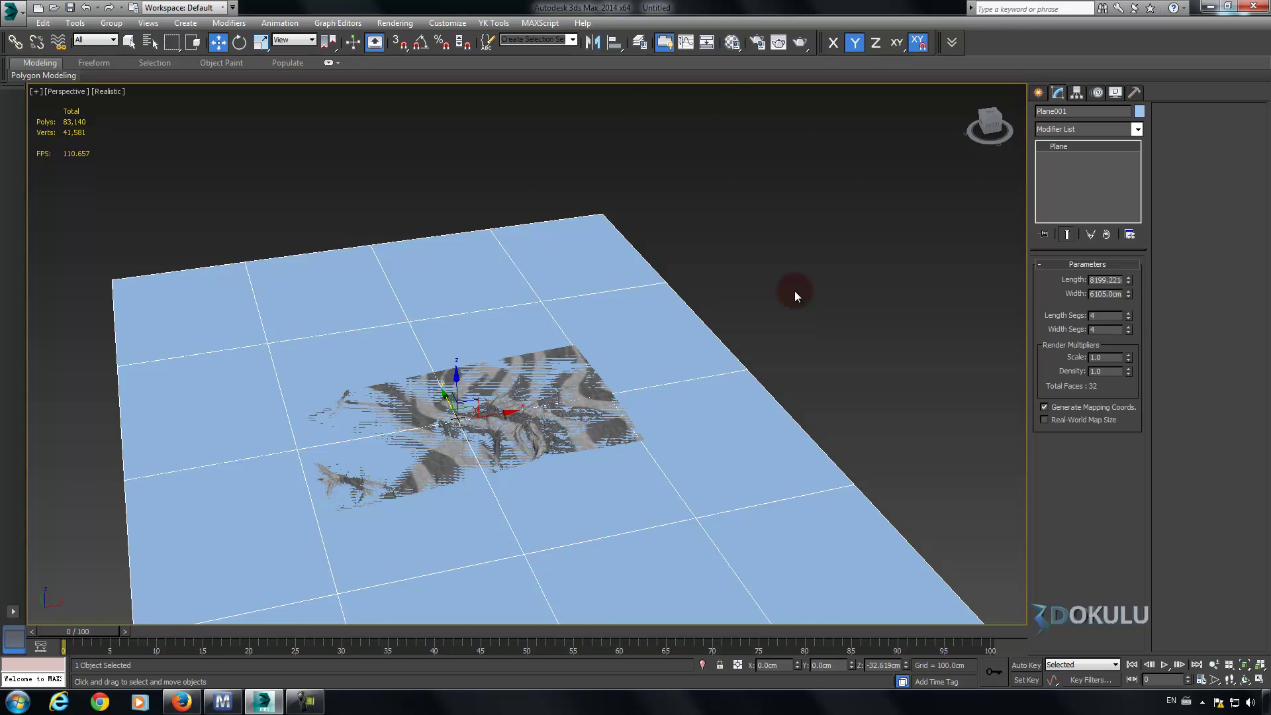
middle_click_drag(795, 291, 776, 301, "alt")
scroll(795, 278, "up", 4)
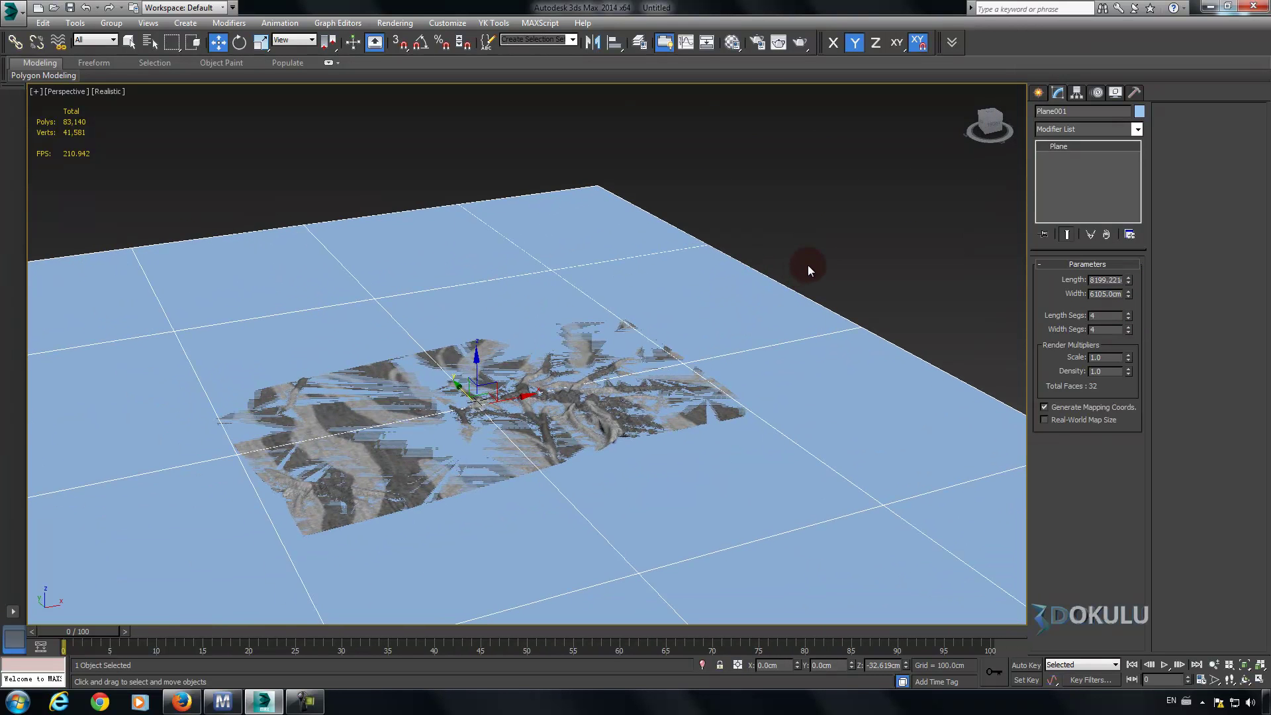
key("shift+f")
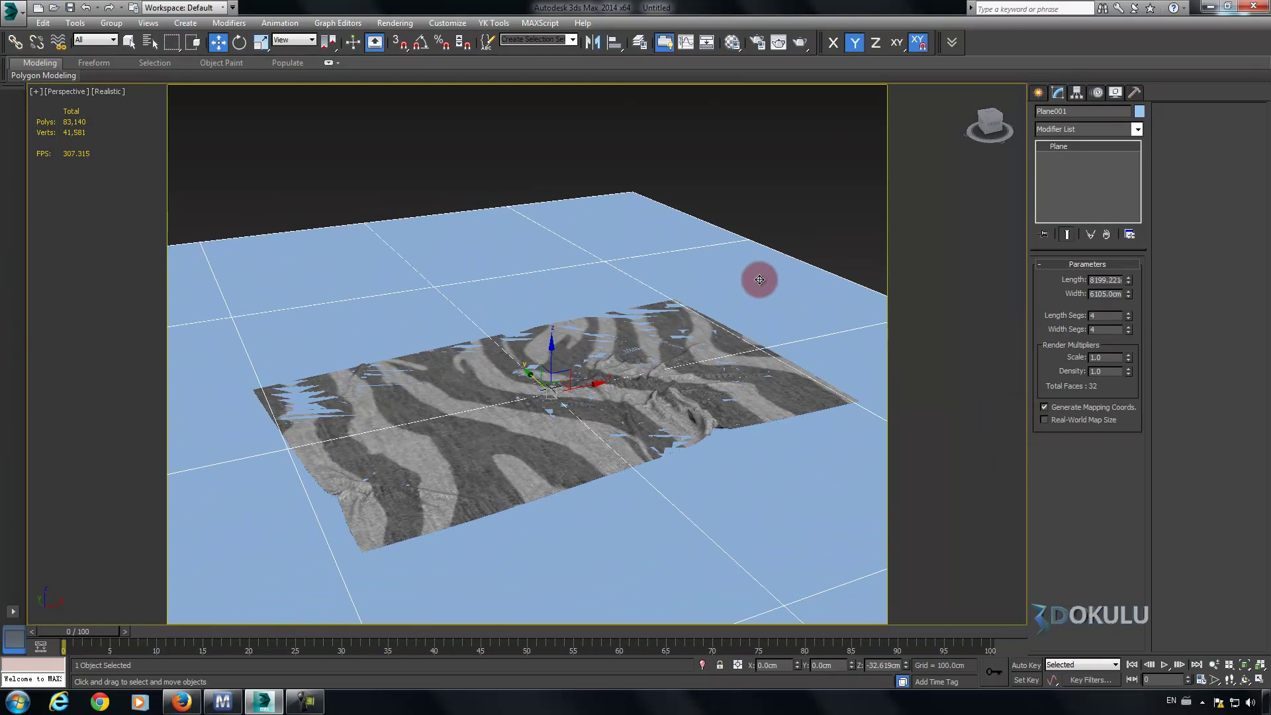
Assign a new VRayMtl to the floor plane.
key("m")
left_click(989, 153)
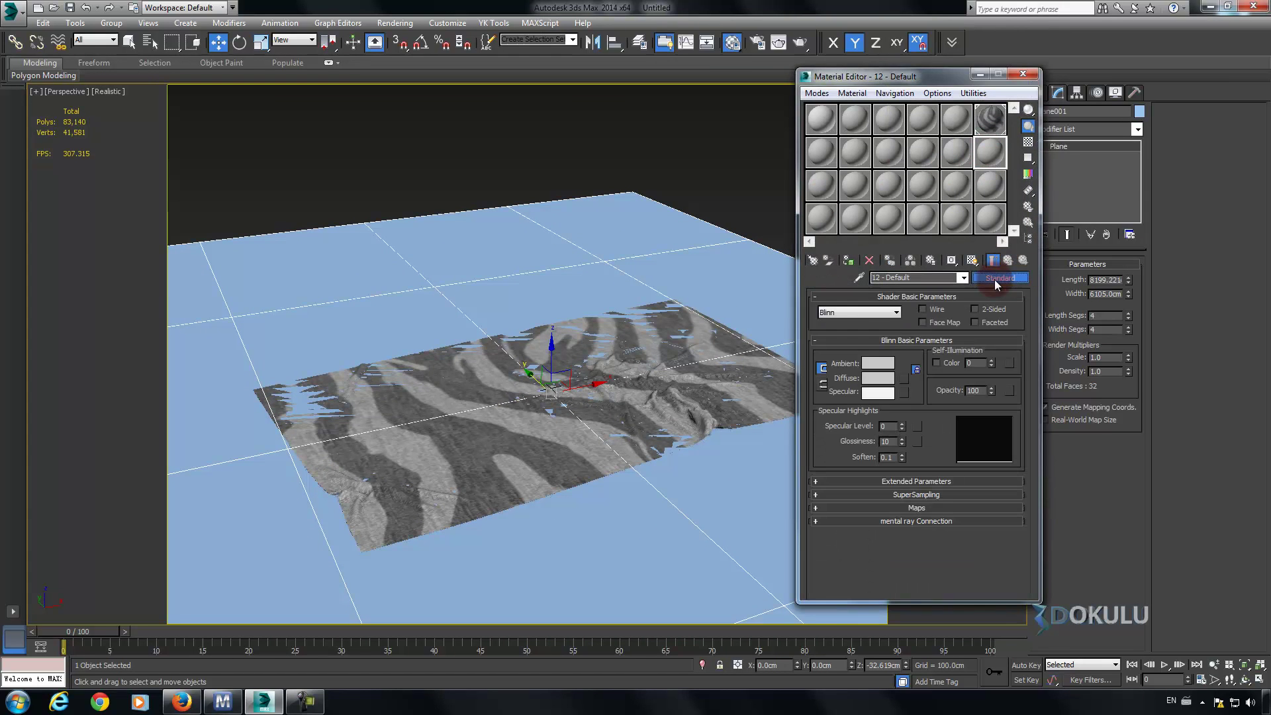
left_click(997, 278)
scroll(331, 404, "down", 5)
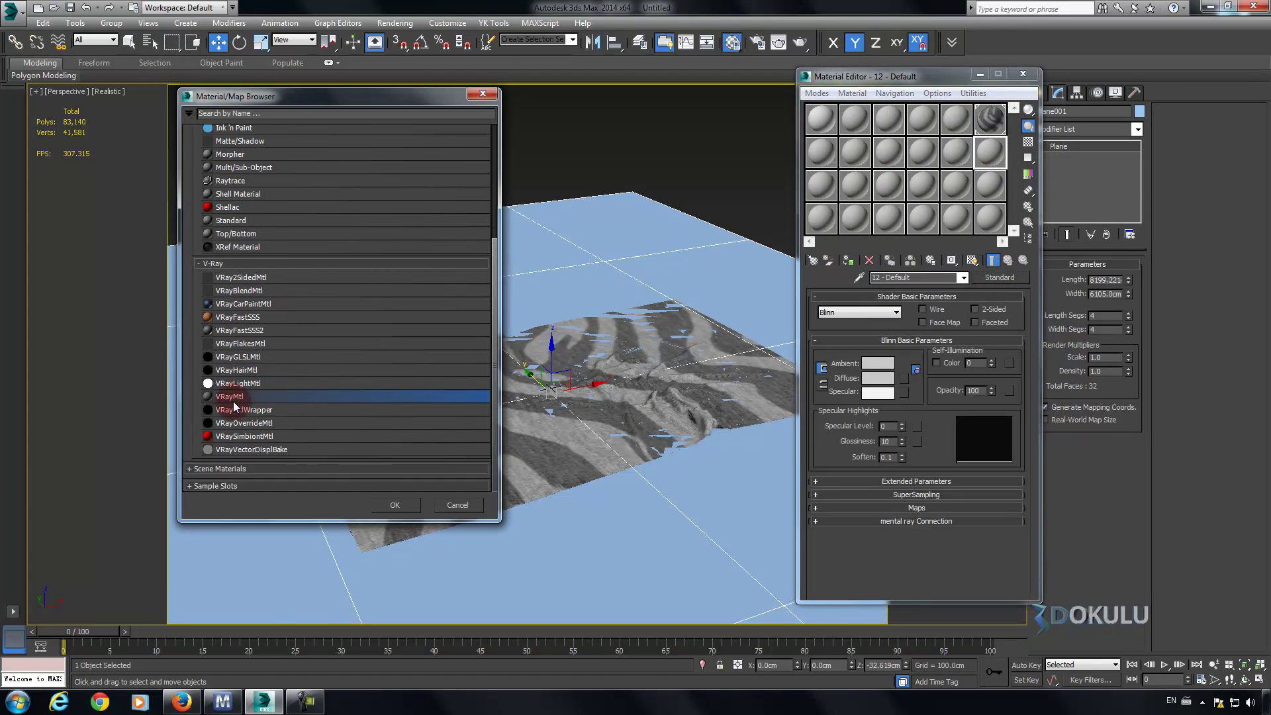
double_click(231, 396)
left_click_drag(957, 159, 588, 258)
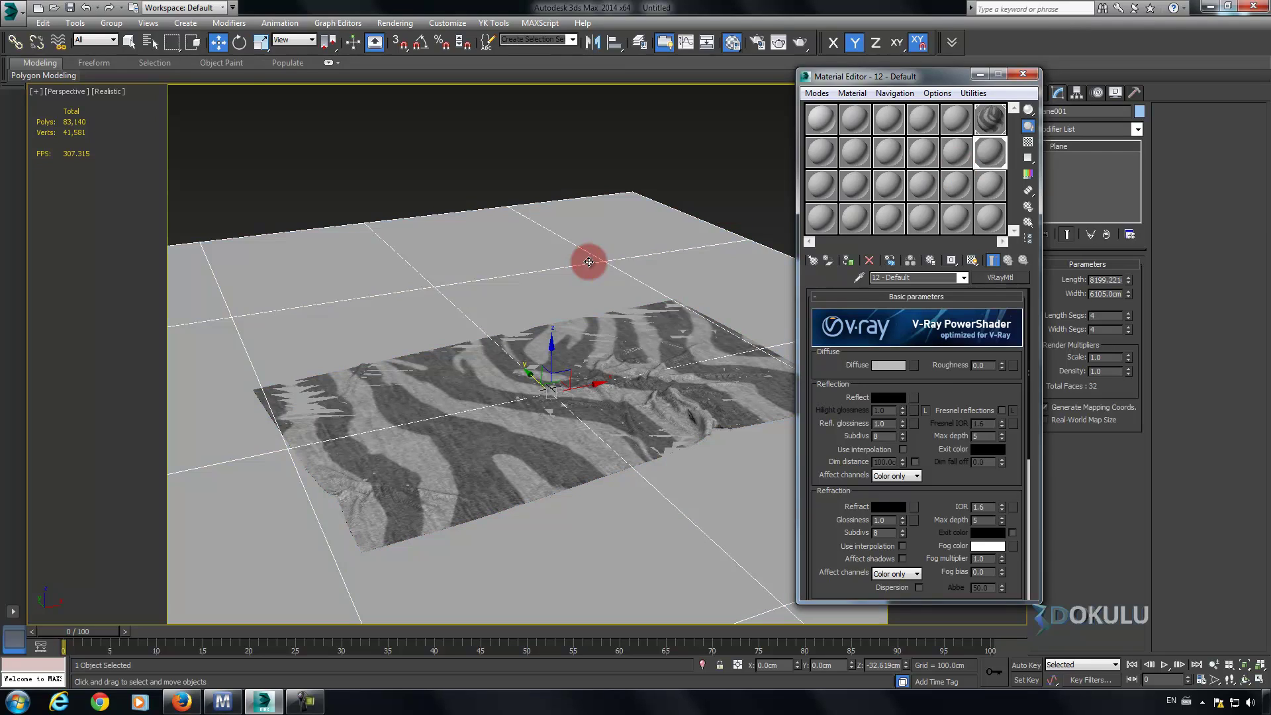
left_click(678, 151)
left_click(550, 254)
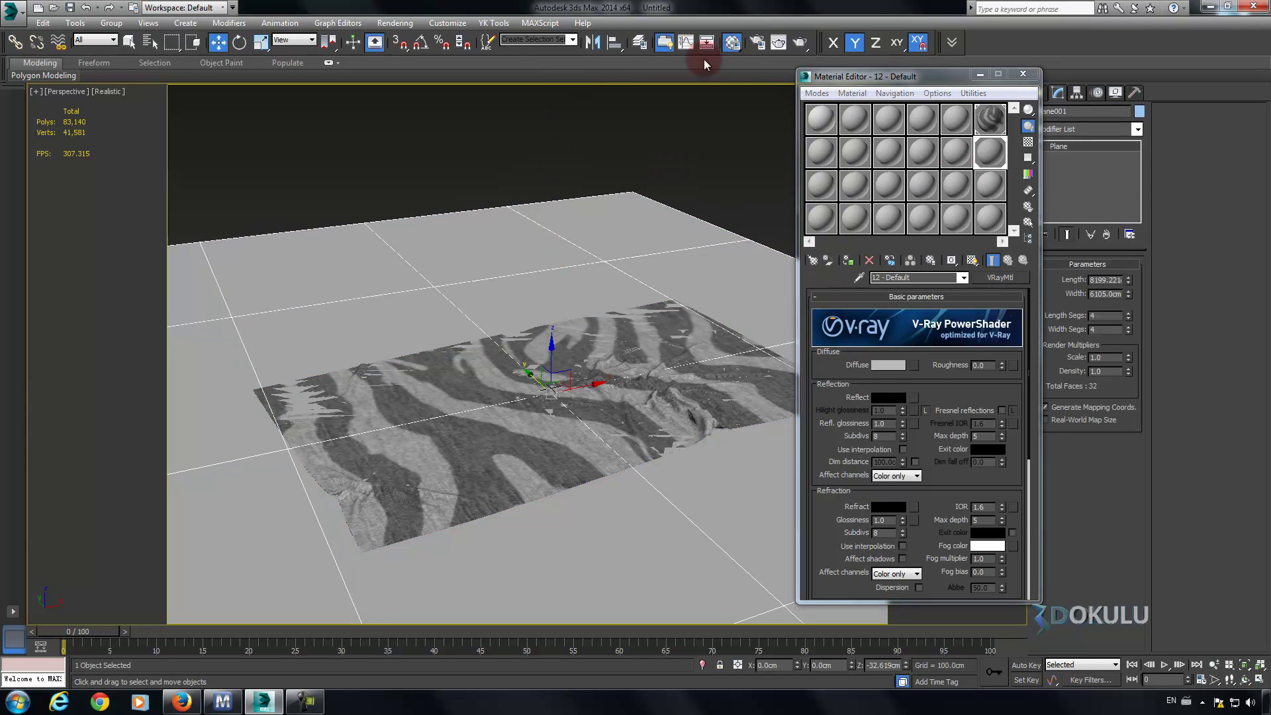
Turn V-Ray default lights off and use the Blackman antialiasing filter.
left_click(395, 23)
left_click(411, 43)
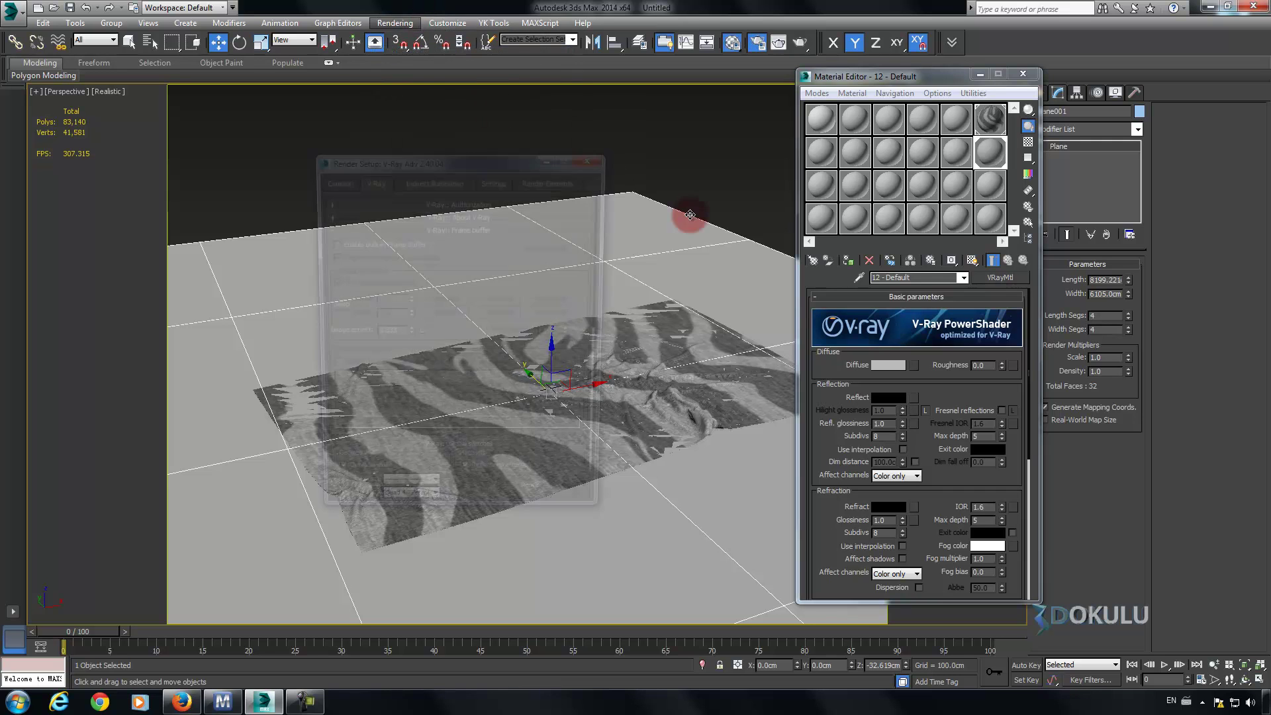
left_click(426, 229)
left_click(412, 317)
scroll(411, 264, "down", 4)
left_click(406, 353)
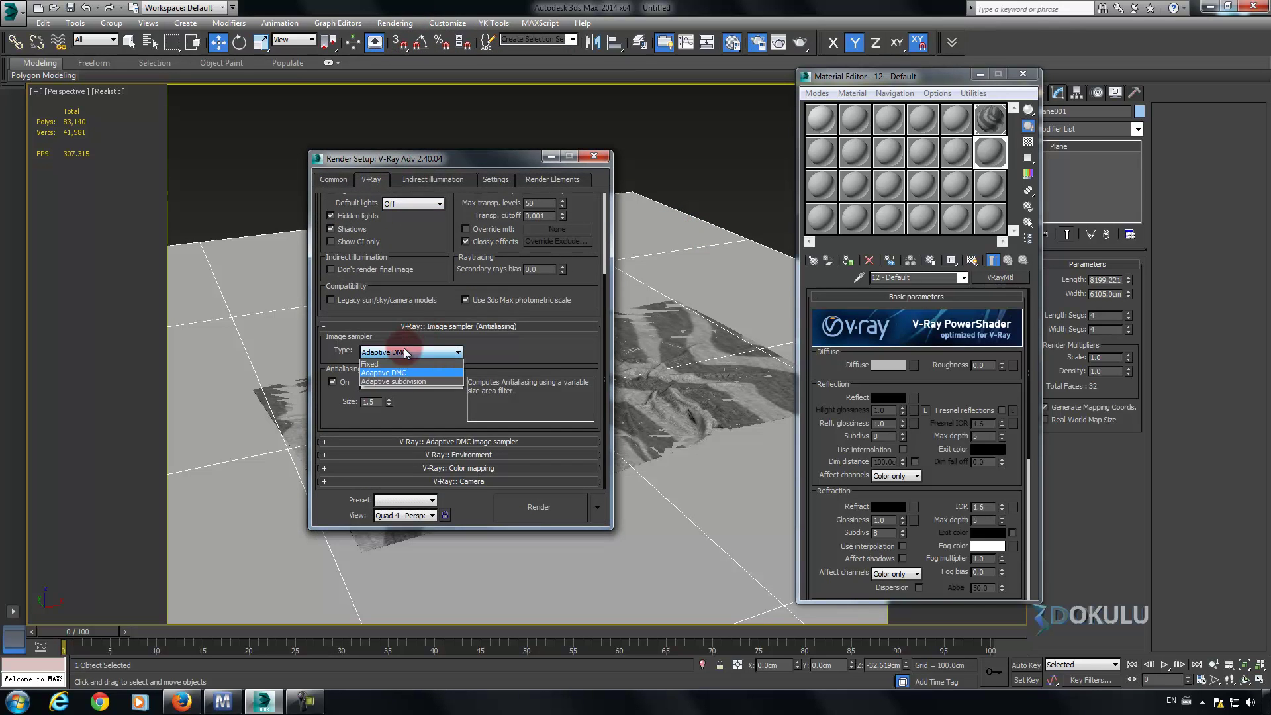
left_click(393, 373)
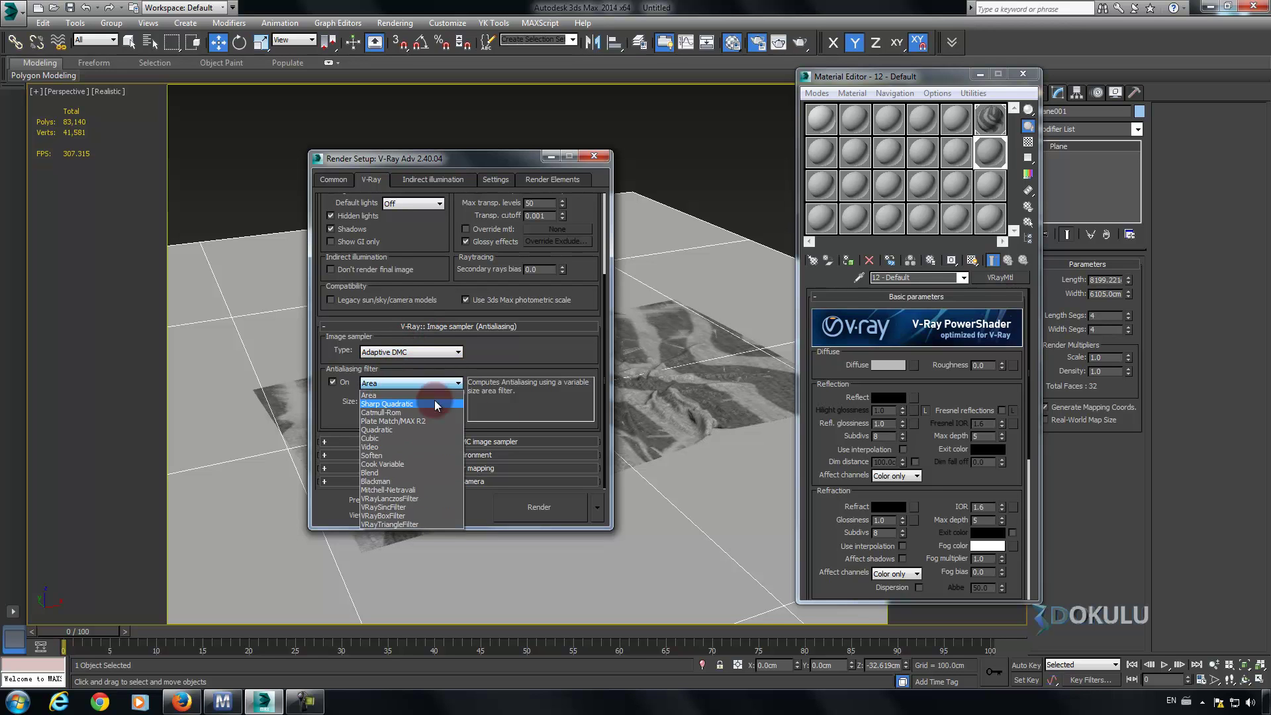
left_click(389, 482)
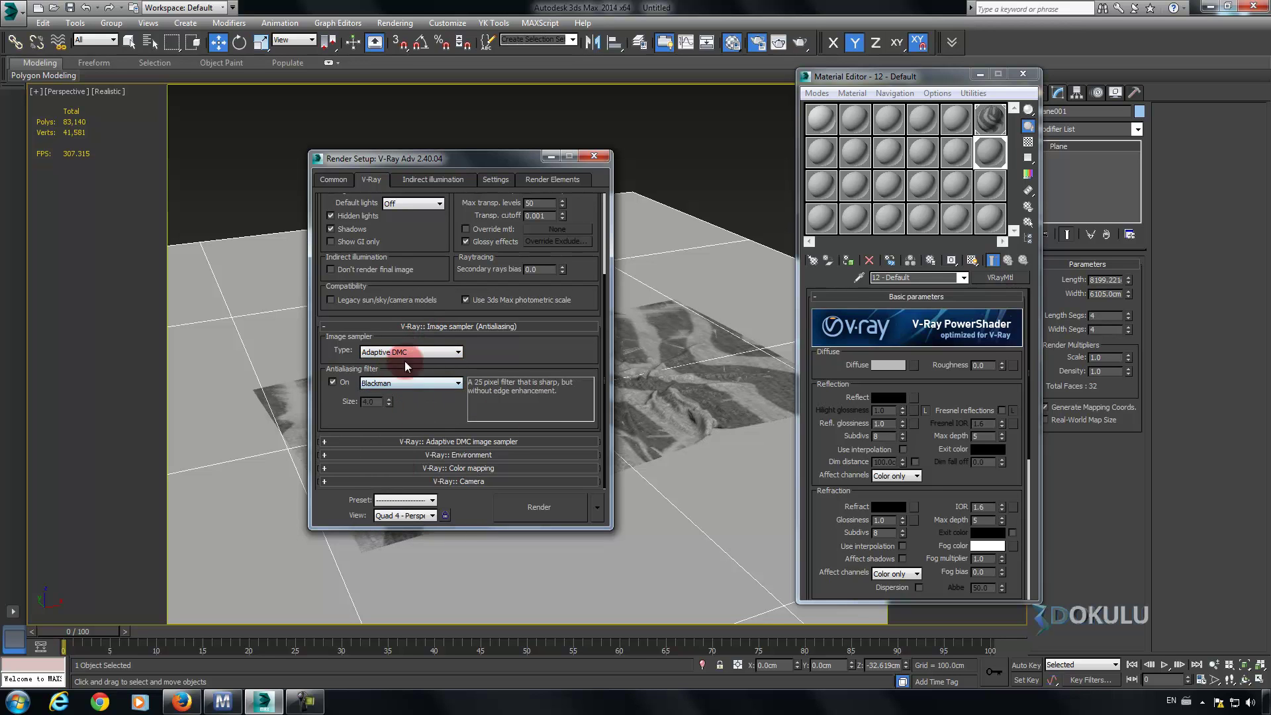
left_click(411, 326)
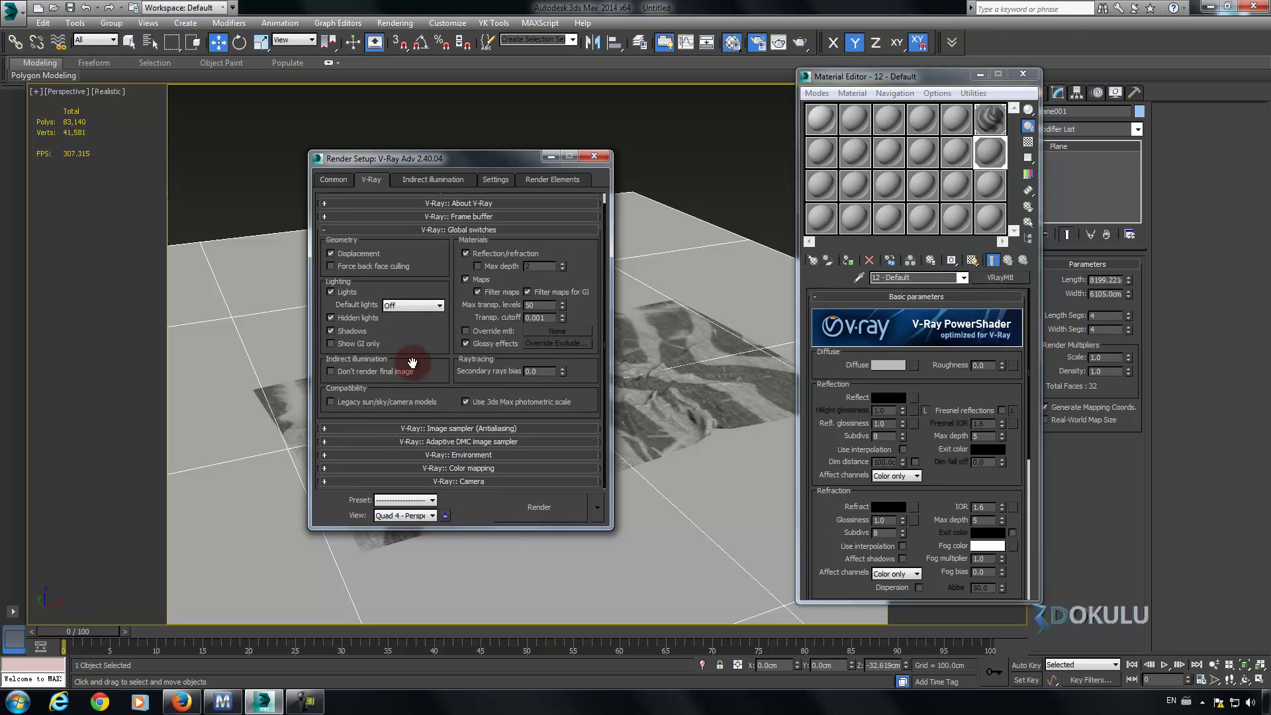
left_click(438, 457)
left_click(379, 384)
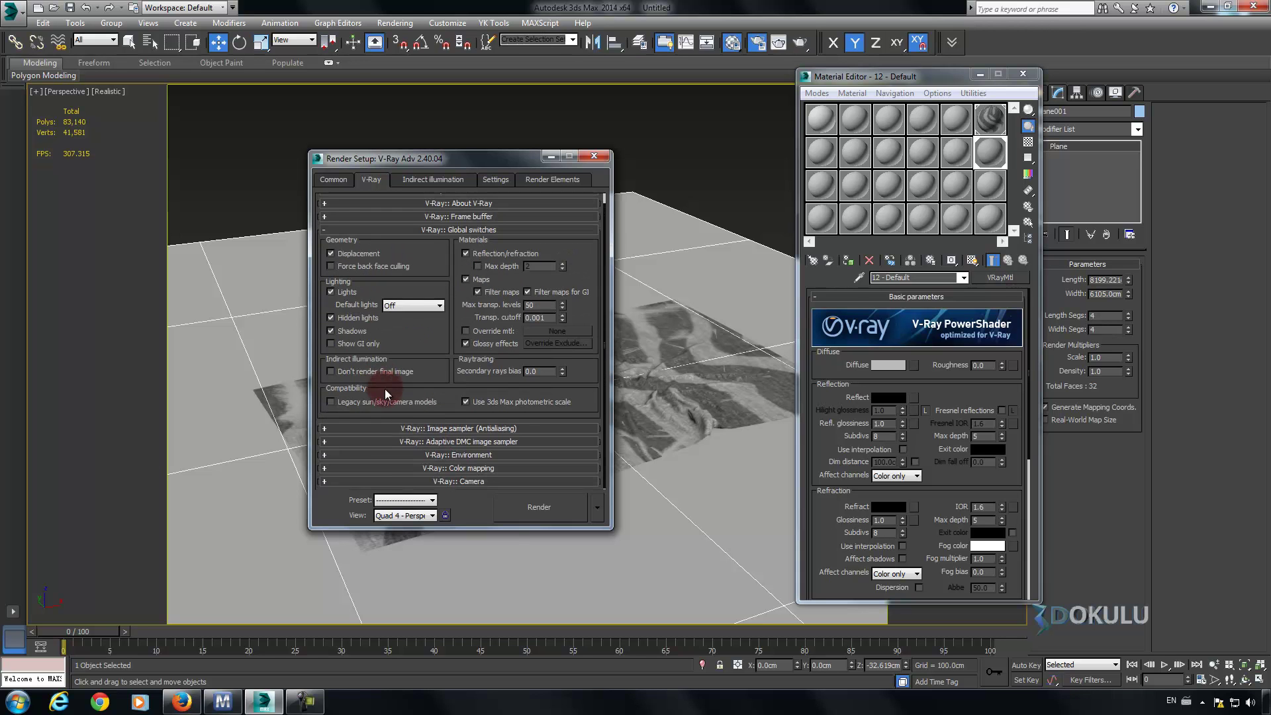
Enable GI with light cache secondary bounces and a Very low irradiance map.
left_click(430, 179)
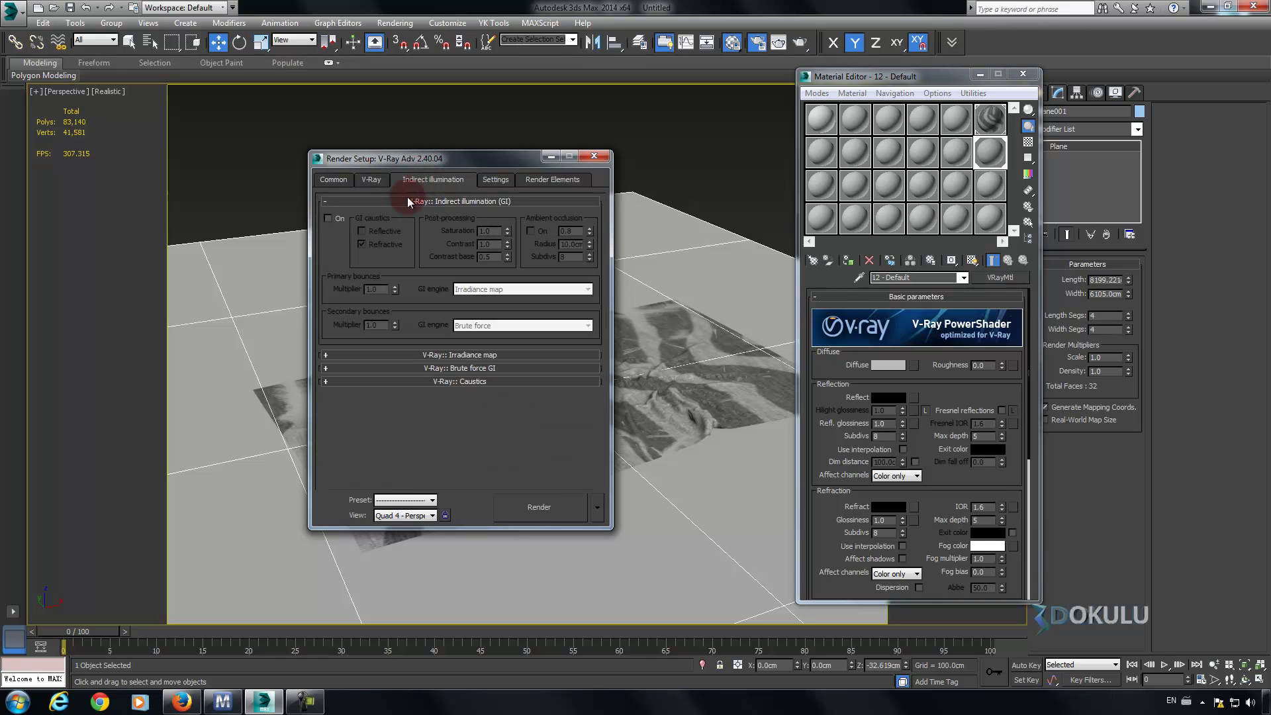
left_click(320, 217)
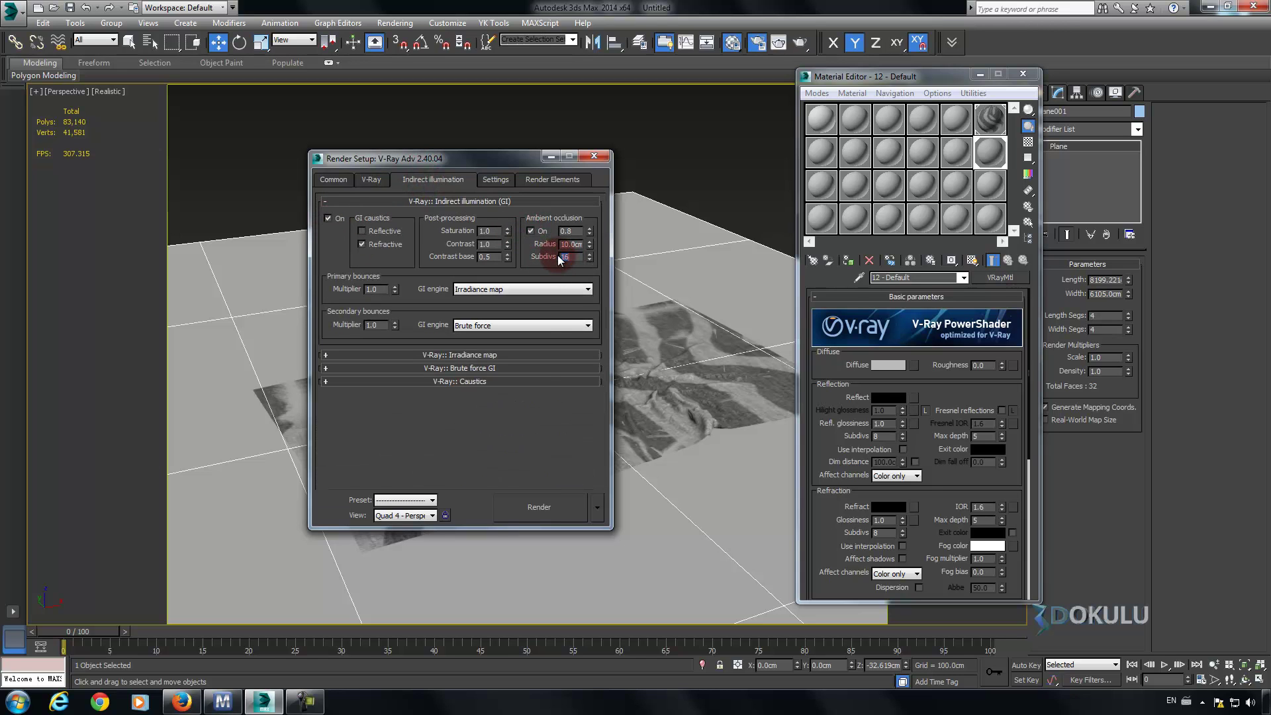
left_click(575, 257)
type("16")
left_click(550, 325)
left_click(507, 364)
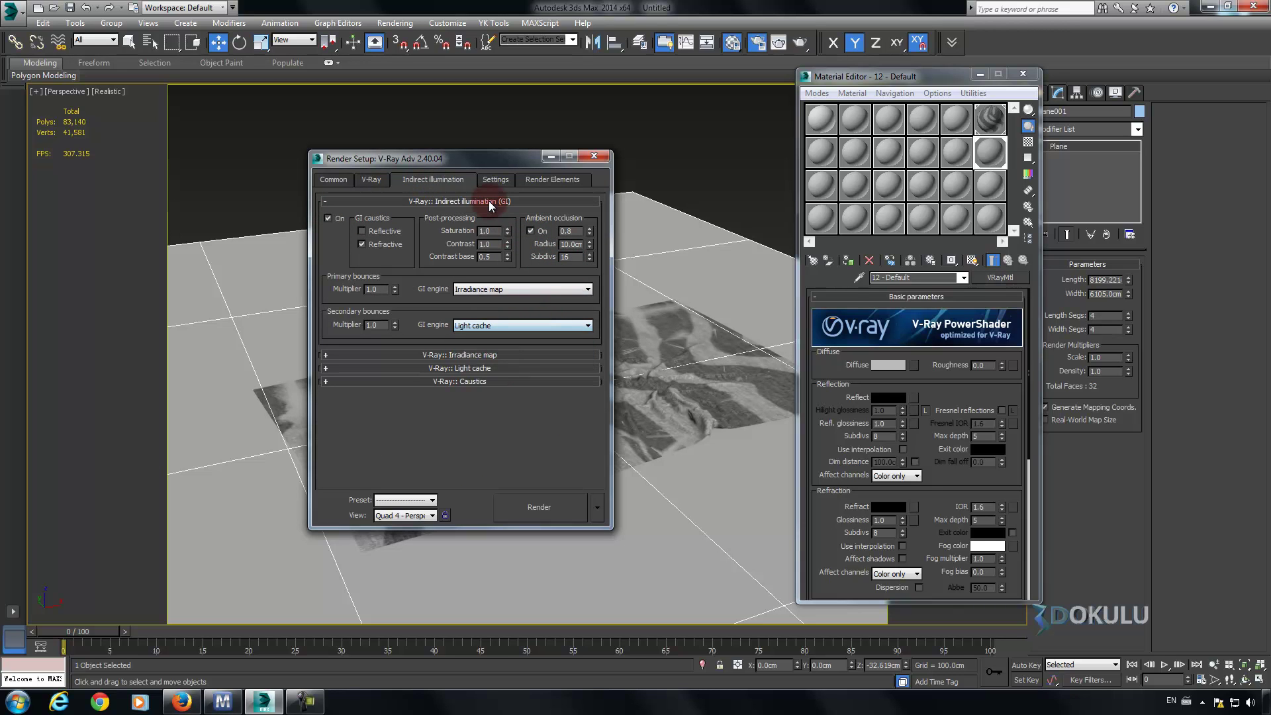
left_click(491, 202)
left_click(478, 217)
left_click(487, 249)
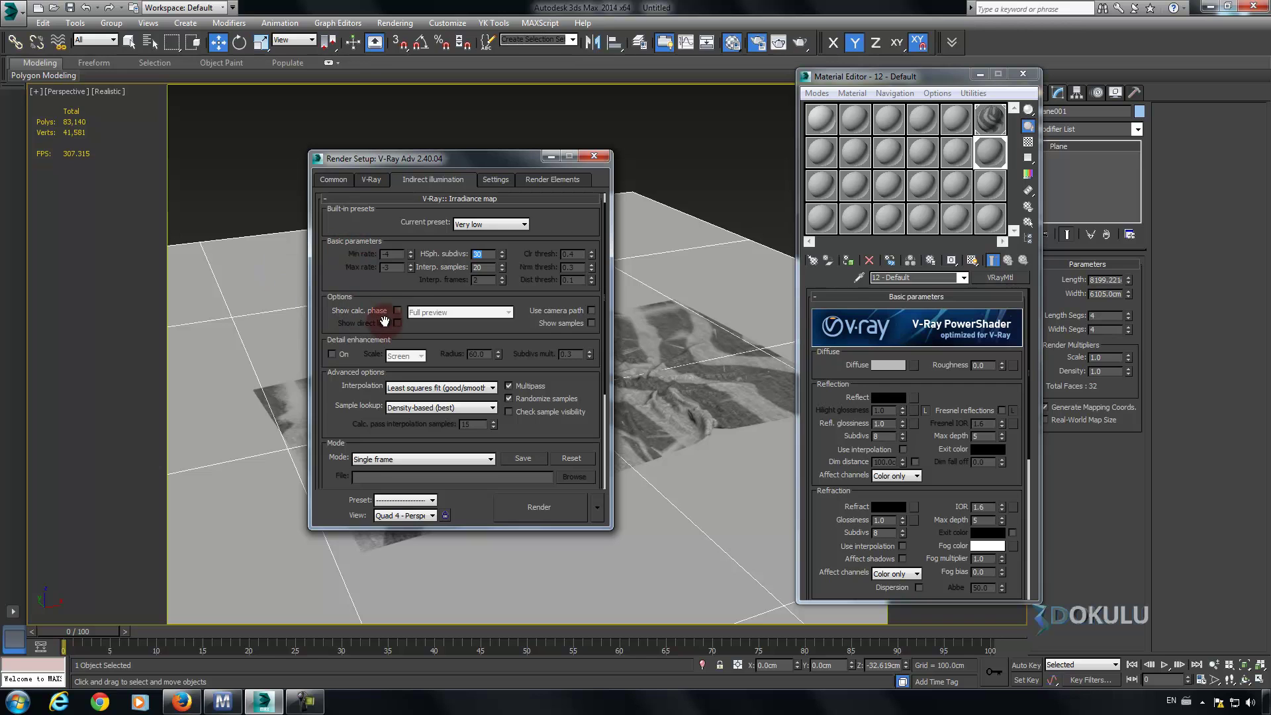
left_click(431, 199)
left_click(462, 229)
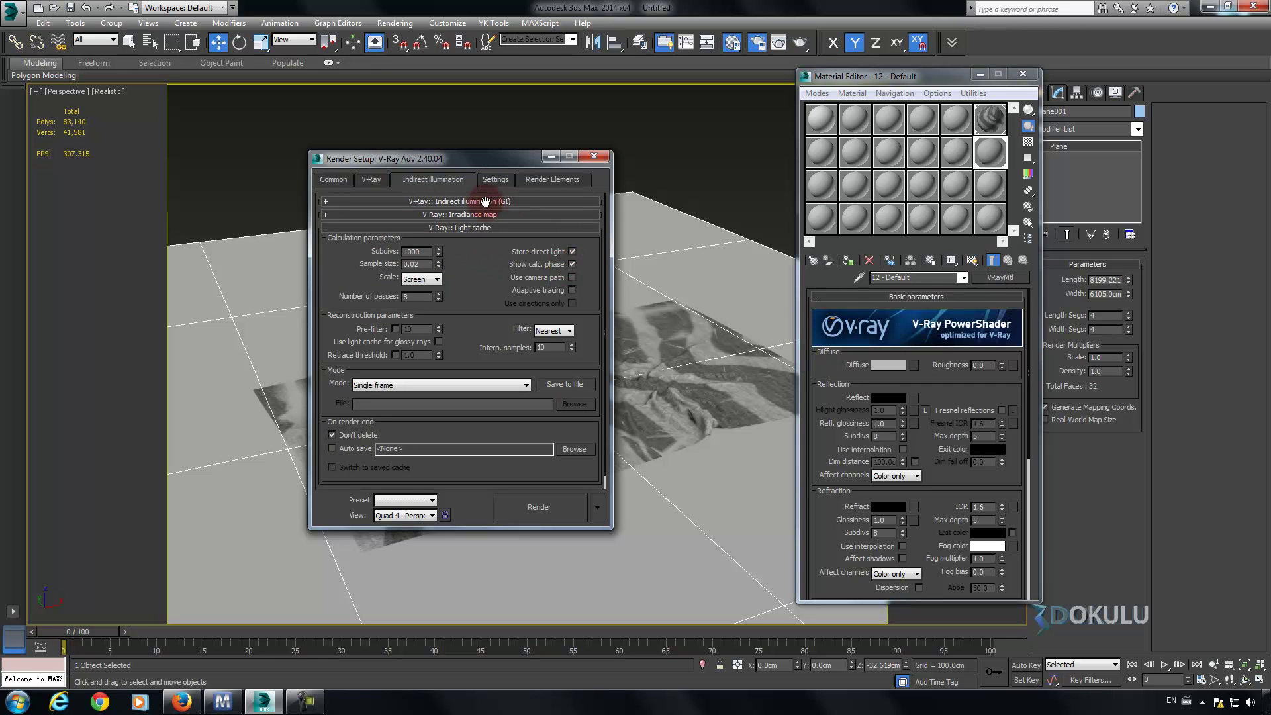
left_click(497, 180)
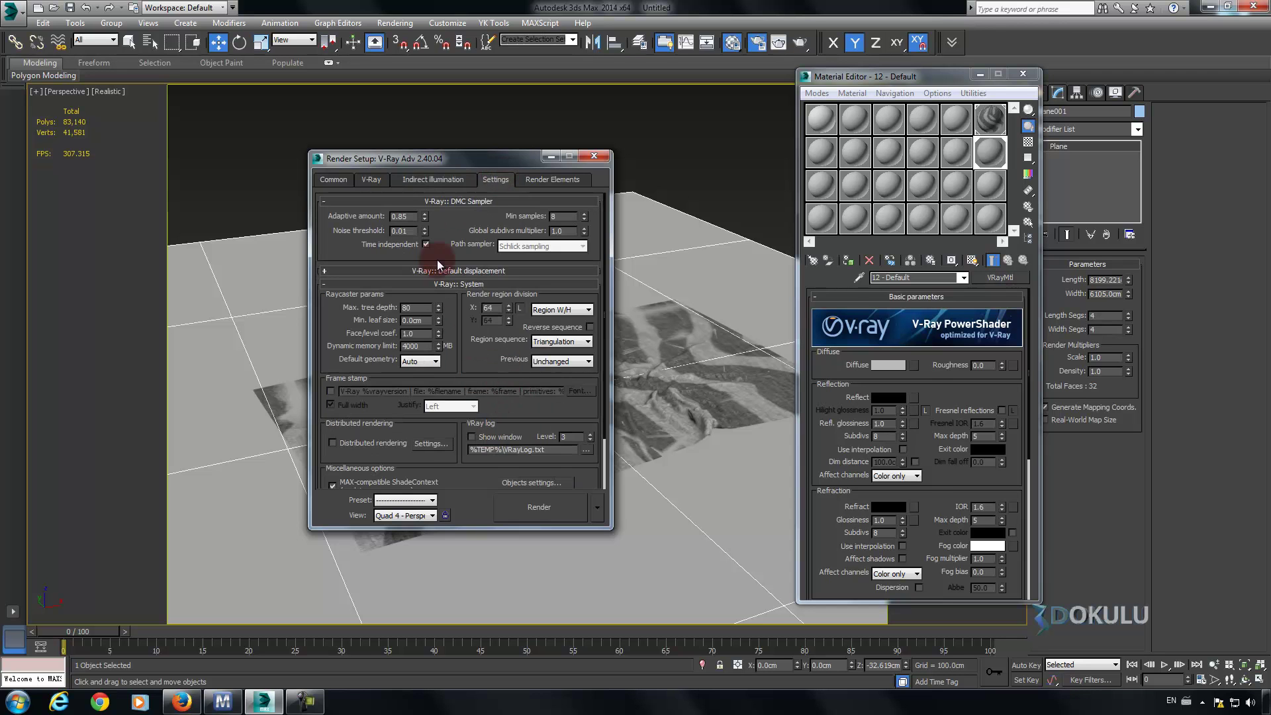
left_click(332, 179)
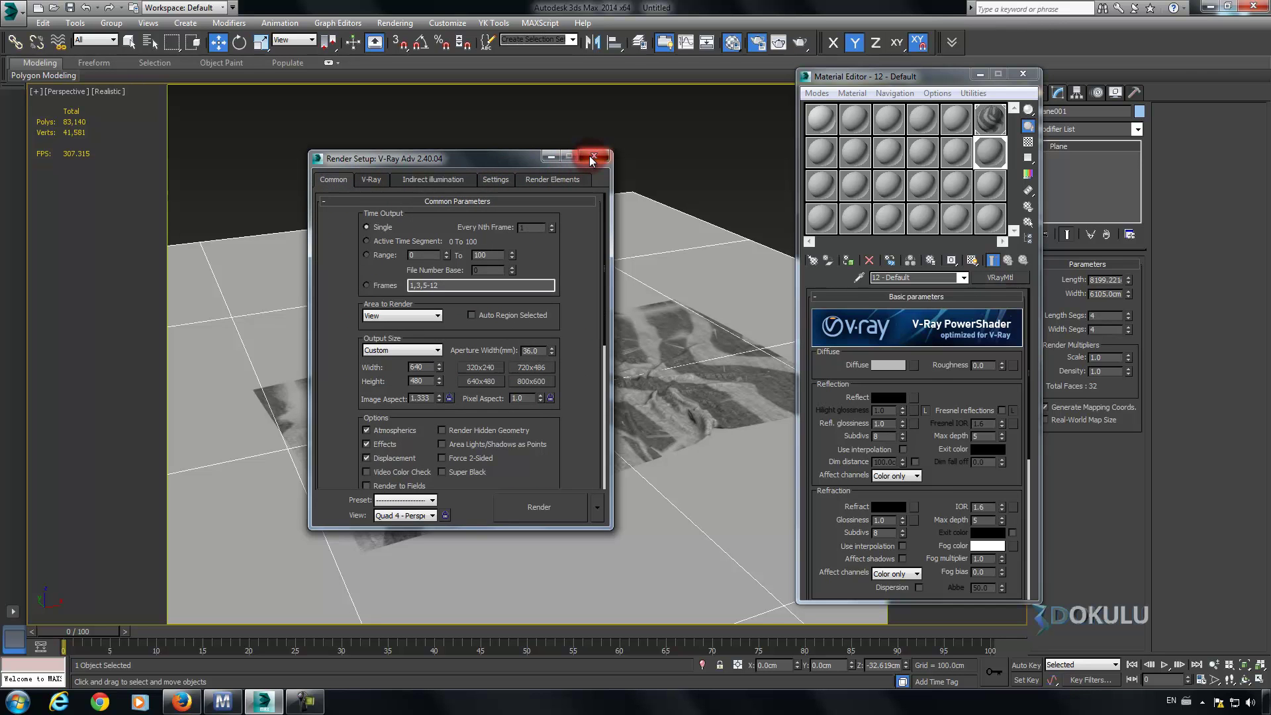
Test-render the cloth and floor, then close the render windows.
left_click(592, 158)
left_click(801, 42)
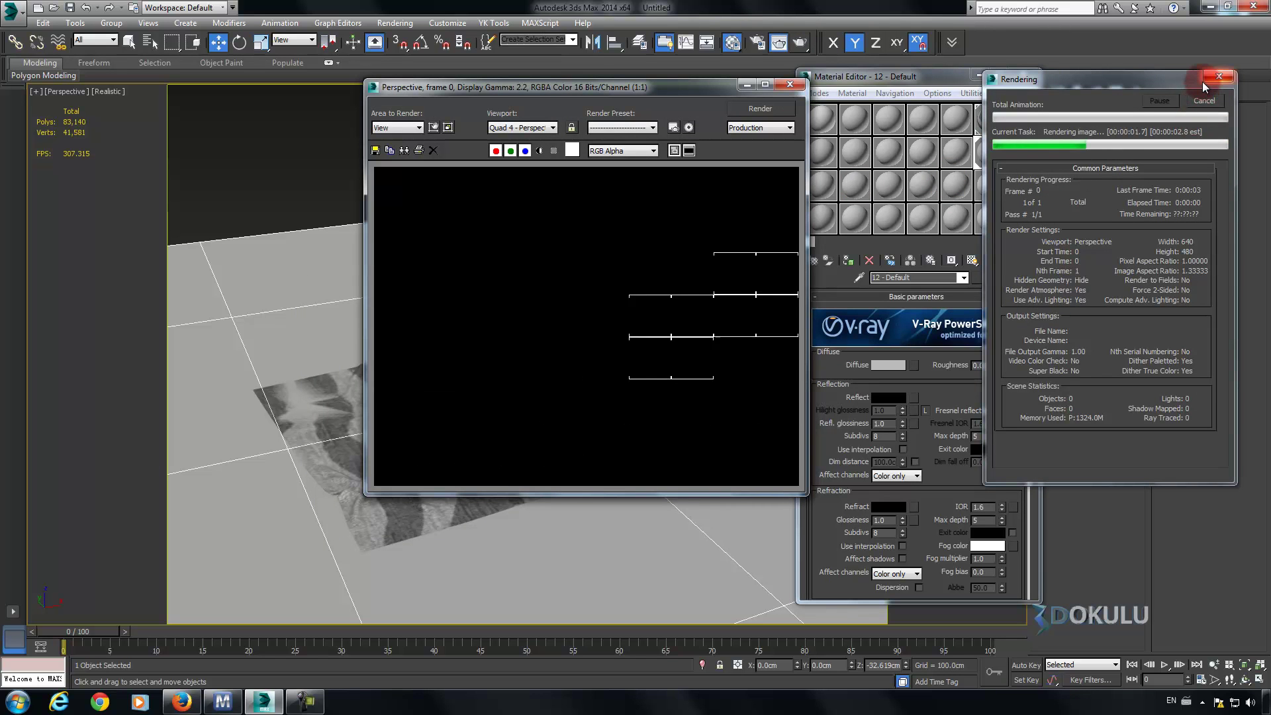
left_click(1204, 101)
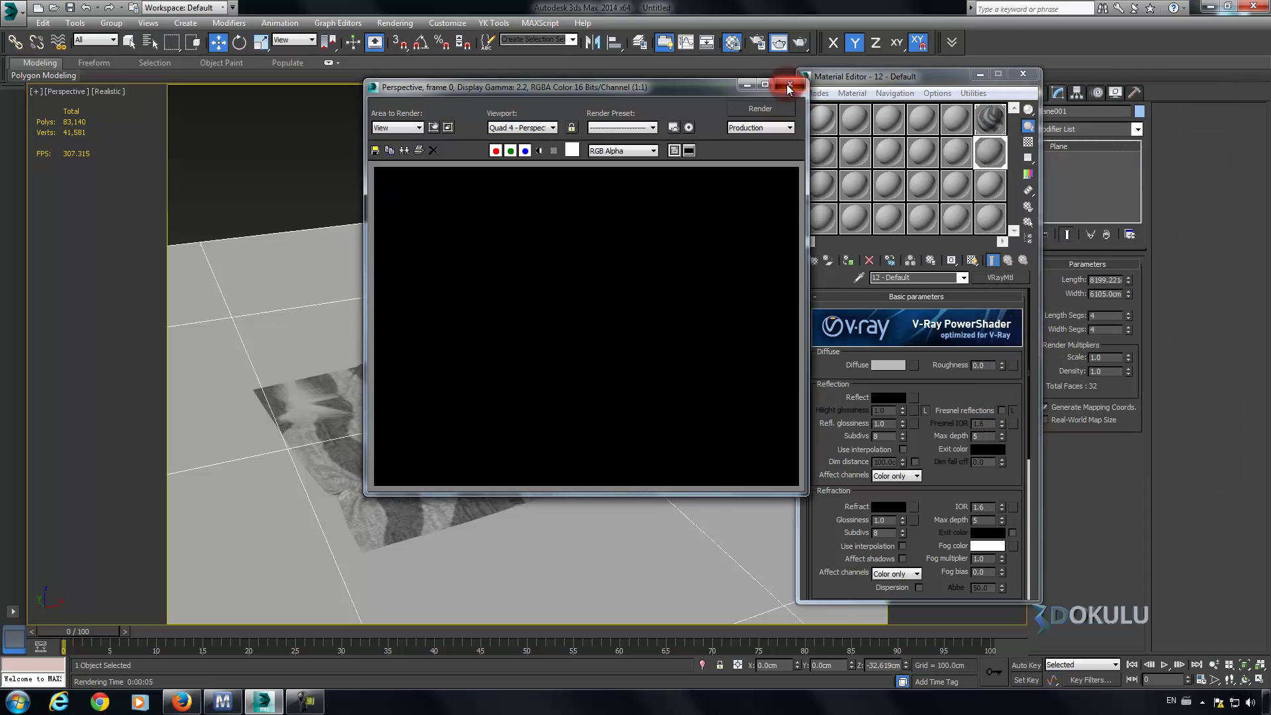
left_click(790, 84)
left_click(1020, 79)
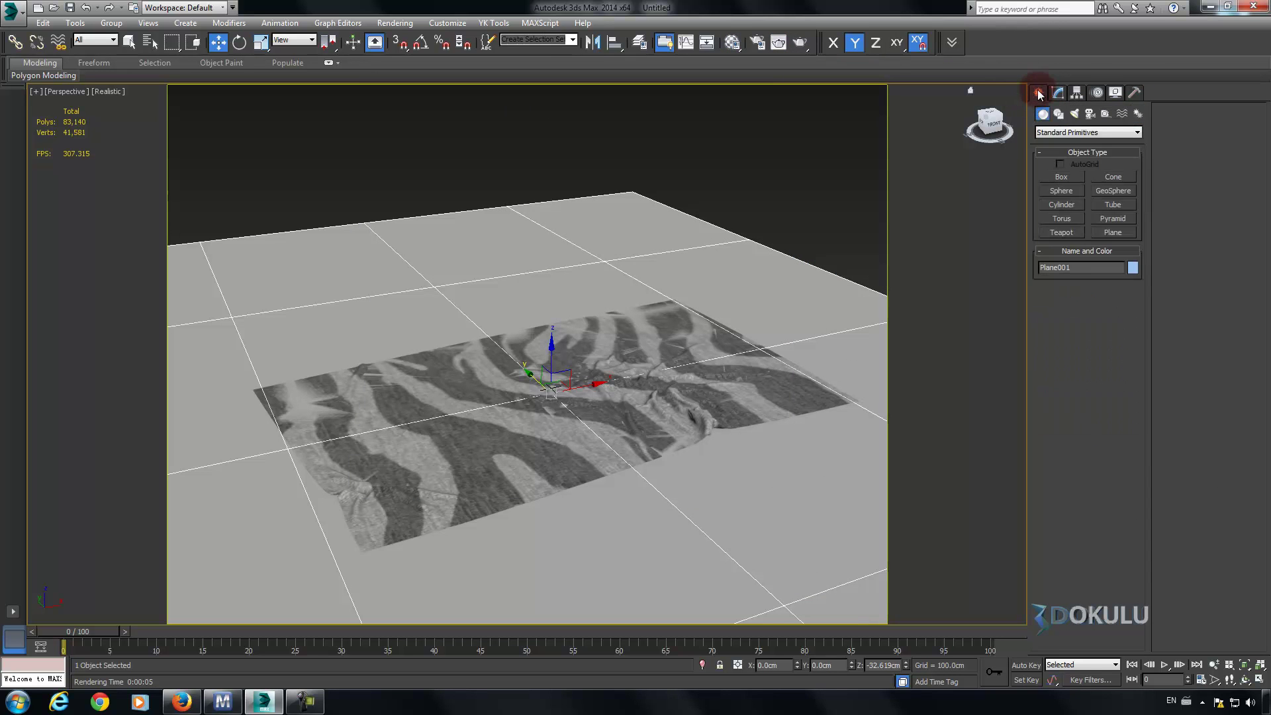
Draw a VRayLight plane light and raise it high above the rug.
left_click(1079, 115)
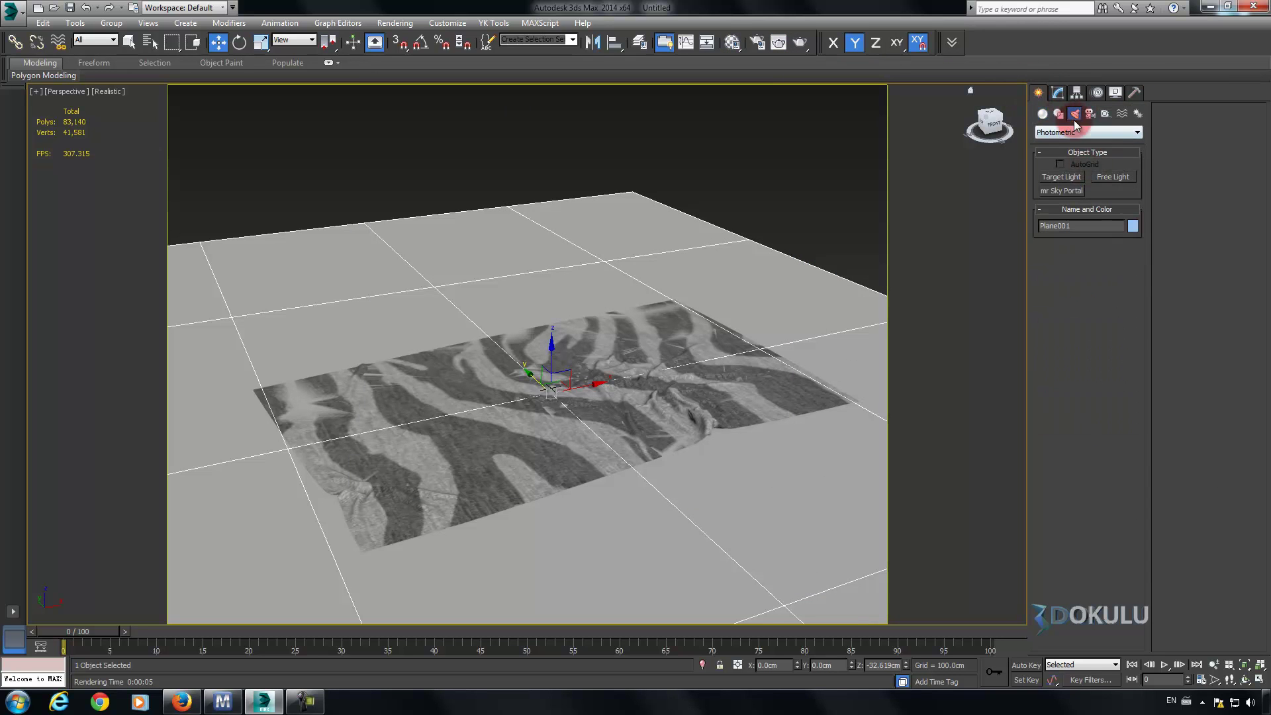
left_click(1067, 134)
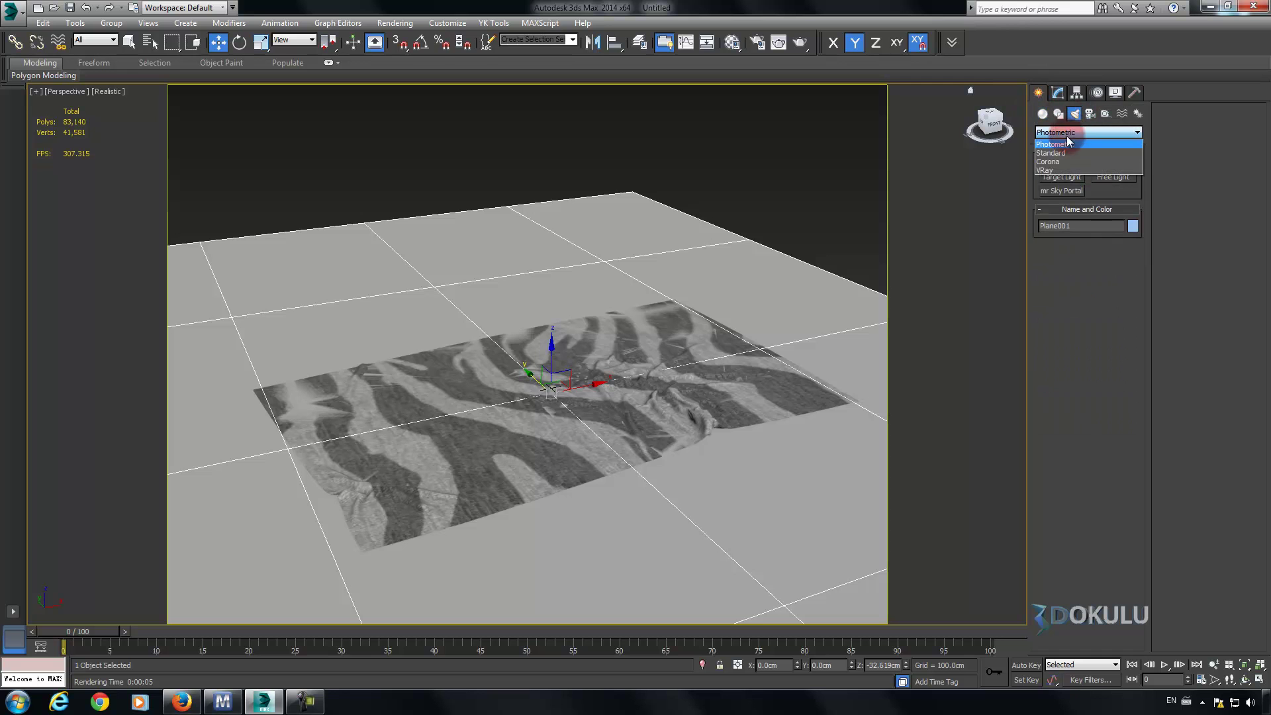
left_click(1062, 174)
left_click_drag(596, 379, 541, 459)
key("w")
mouse_move(569, 386)
left_mouse_down()
mouse_move(583, 179)
mouse_move(614, 35)
left_mouse_up()
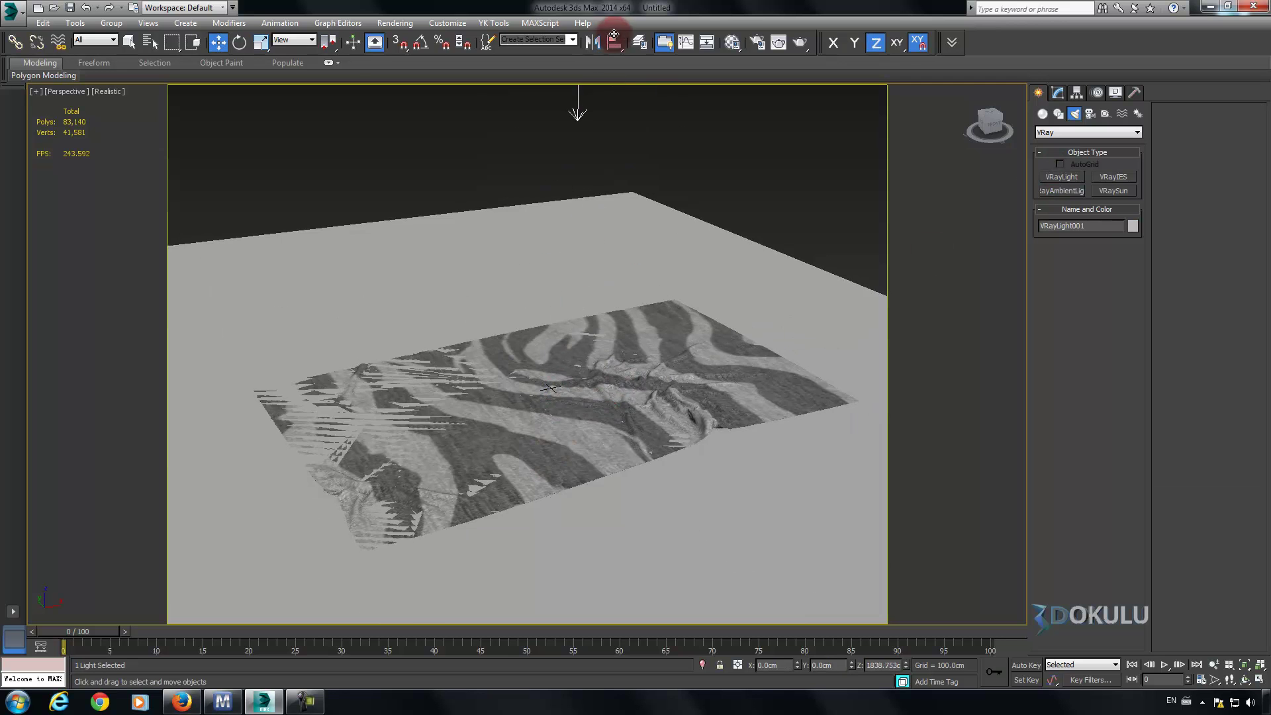
Make the light invisible, lower it back into view and frame the rug.
left_click(1056, 97)
left_click(1043, 544)
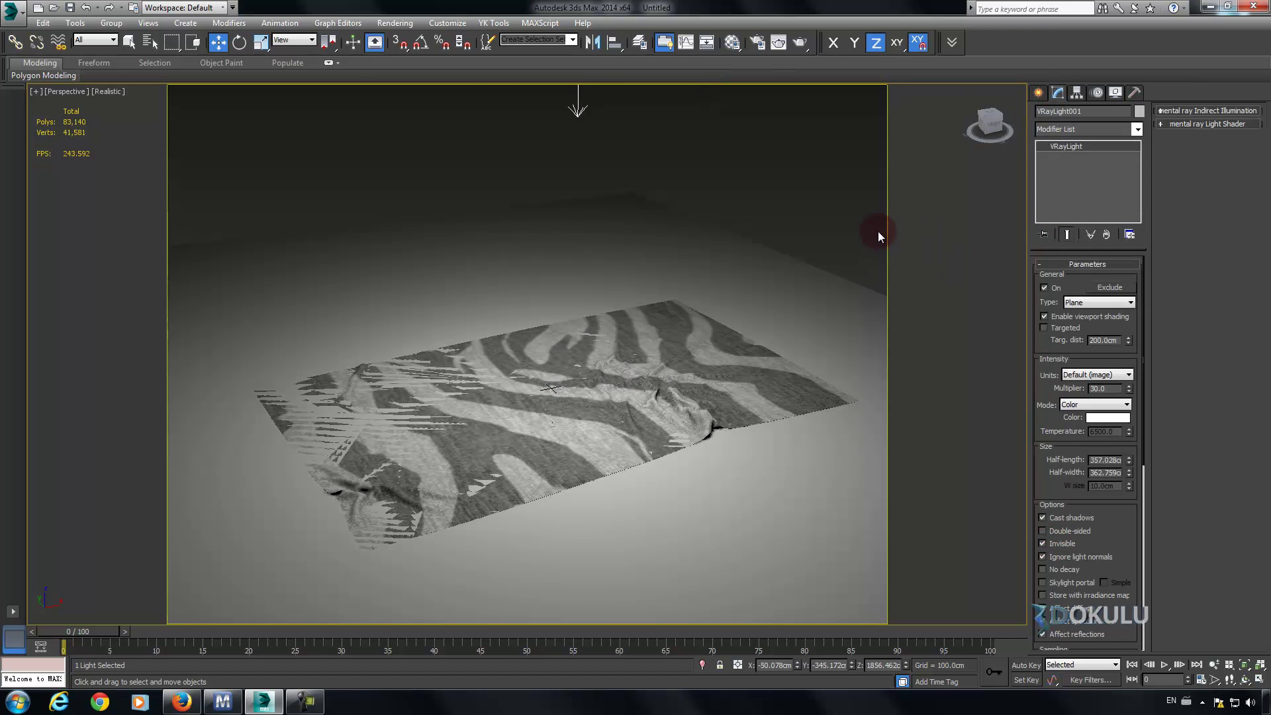
mouse_move(576, 102)
left_mouse_down()
mouse_move(573, 171)
mouse_move(604, 193)
left_mouse_up()
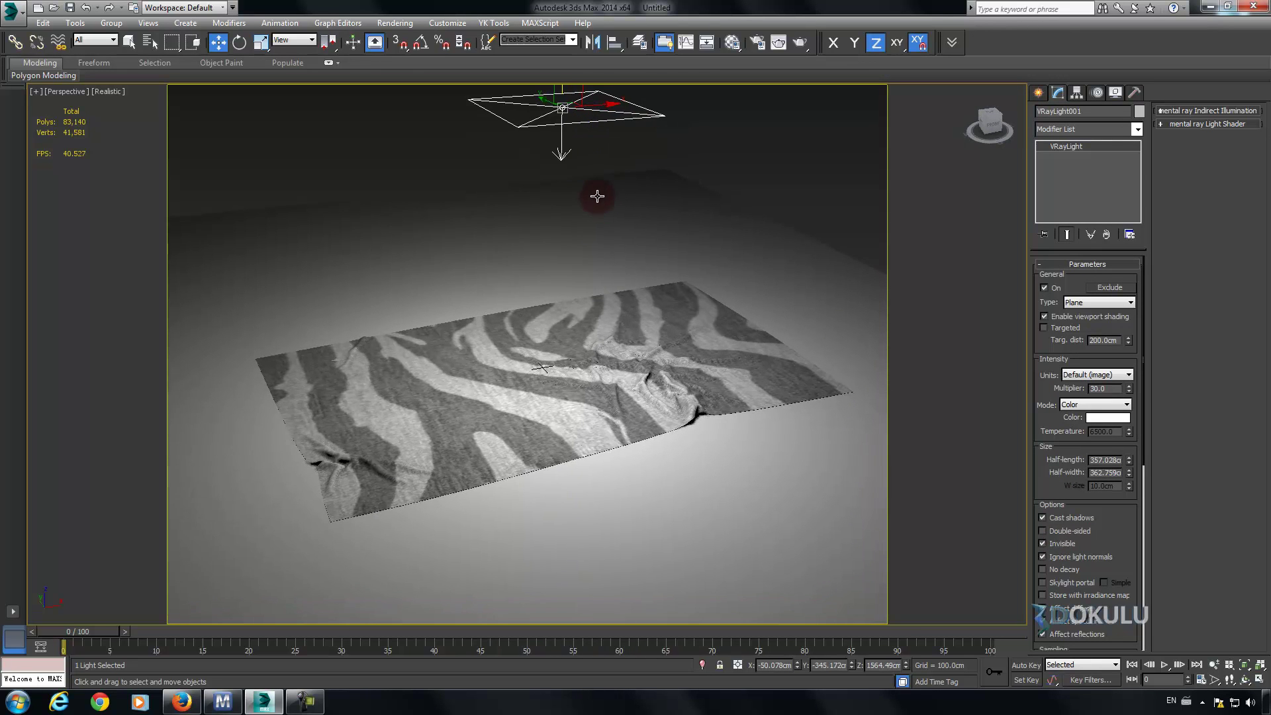
left_click(1215, 665)
left_click_drag(682, 411, 707, 394)
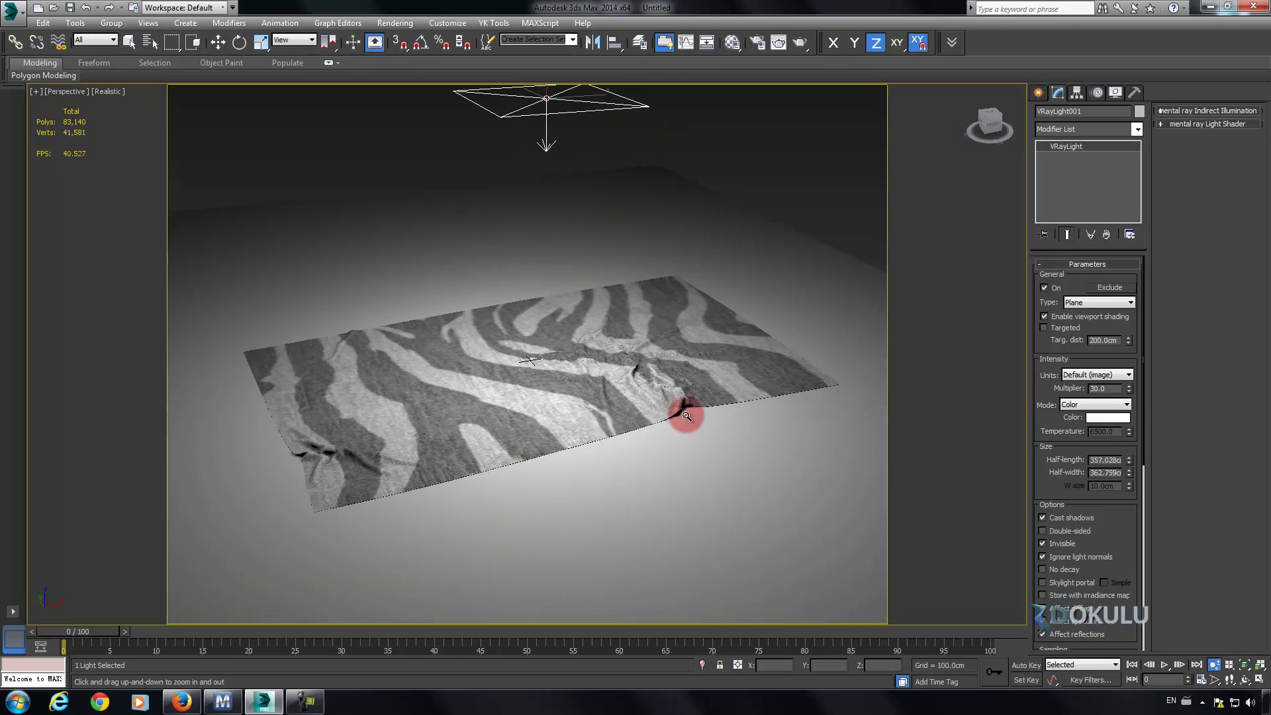
middle_click_drag(706, 393, 711, 391)
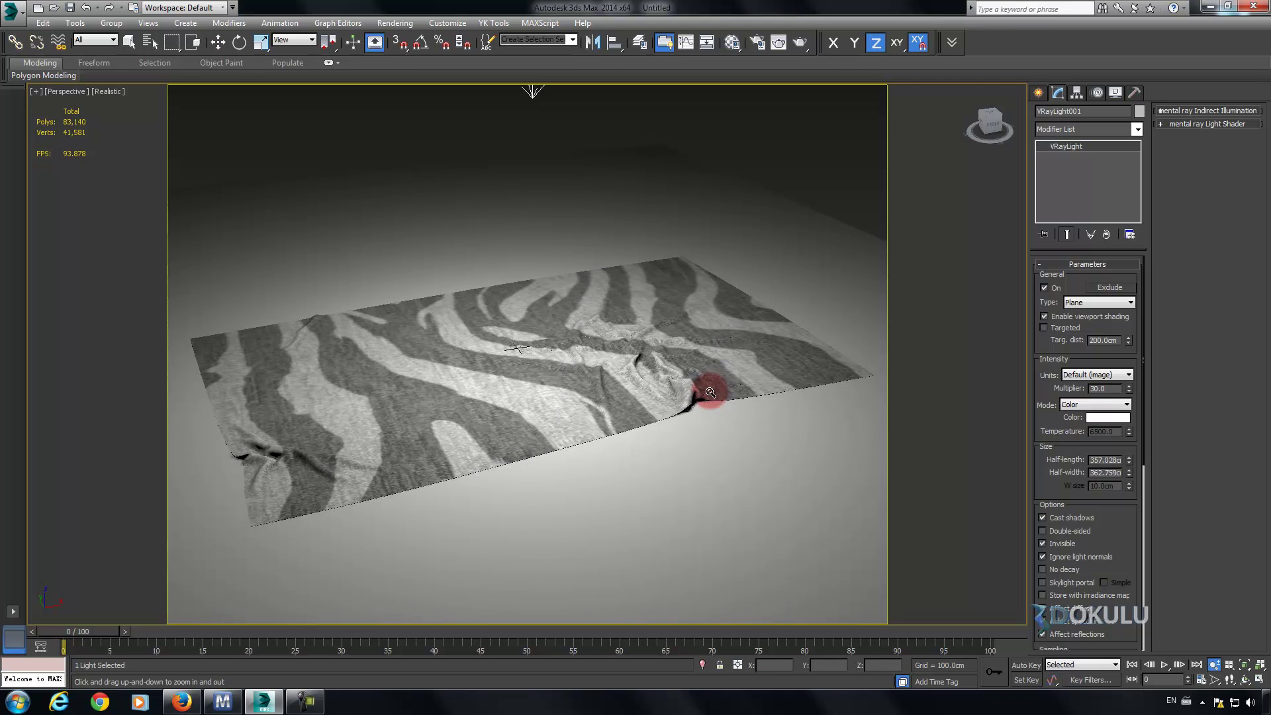
left_click_drag(707, 387, 711, 389)
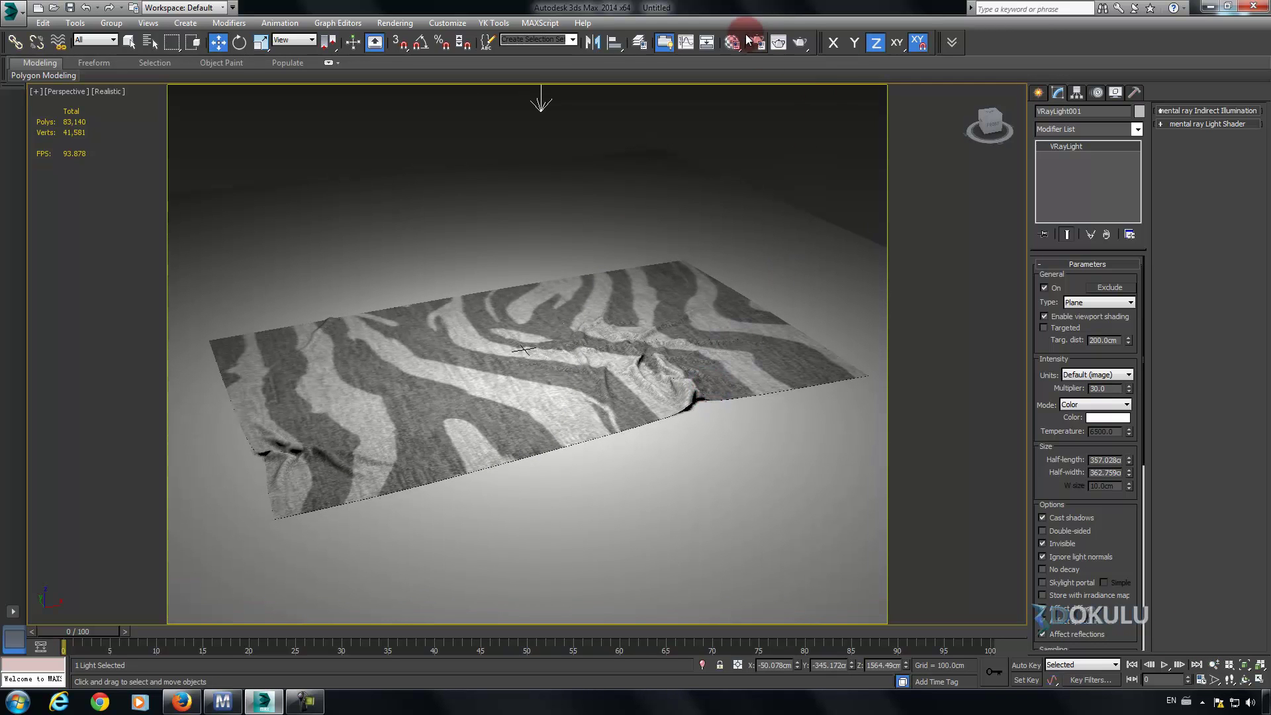
Start a test render, cancel it, and close the frame window.
left_click(779, 44)
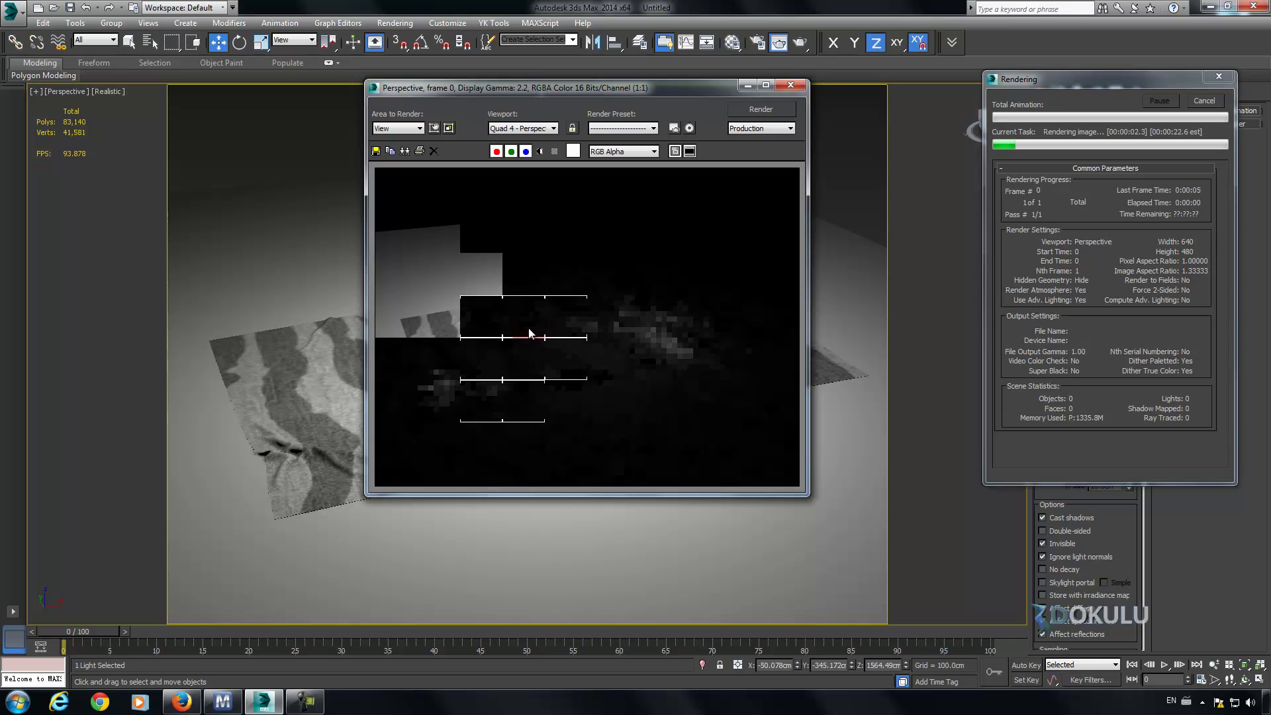
left_click(1211, 101)
left_click(707, 45)
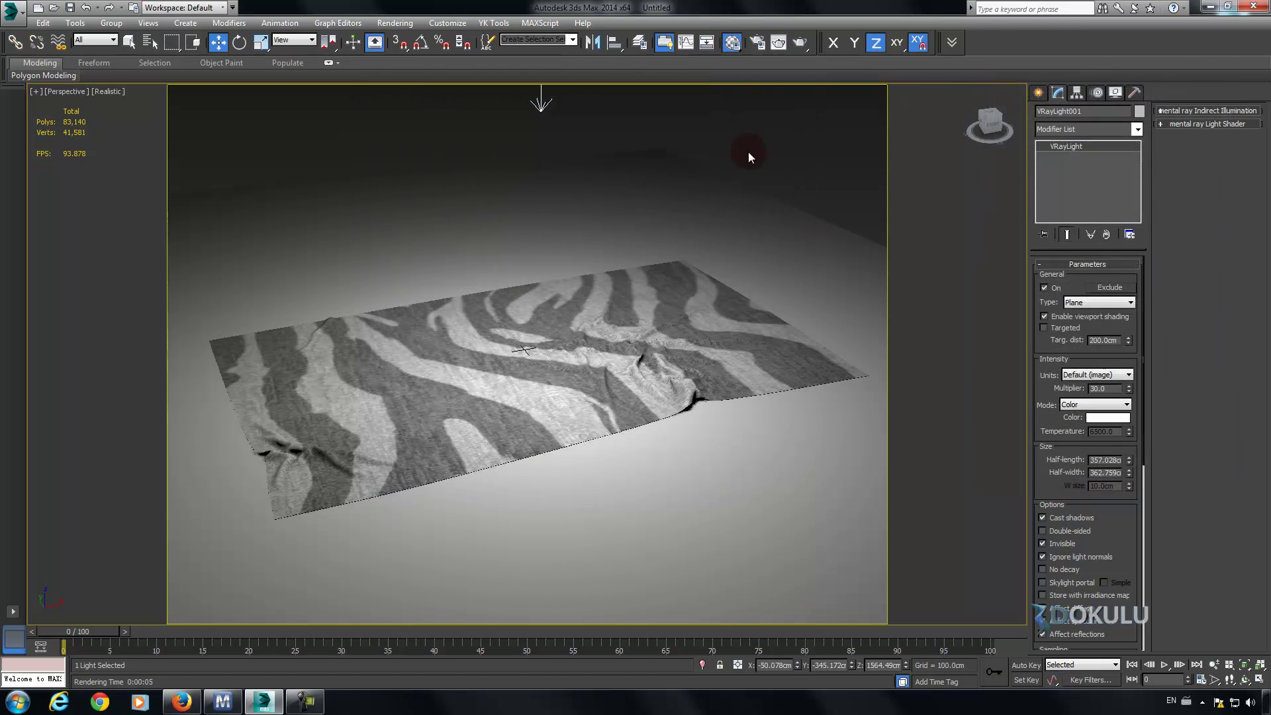
Make the floor VRayMtl diffuse near-black (RGB 5) with dark grey reflection (RGB 25).
key("m")
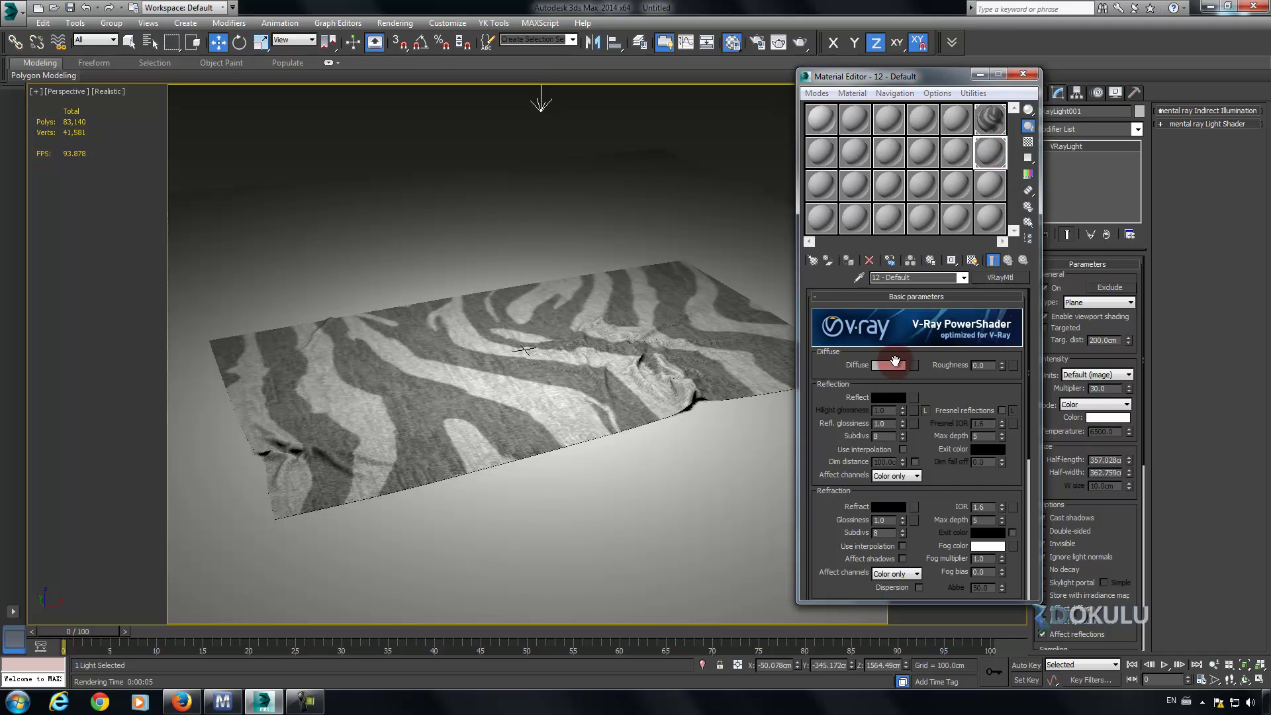
left_click(894, 361)
left_click(377, 86)
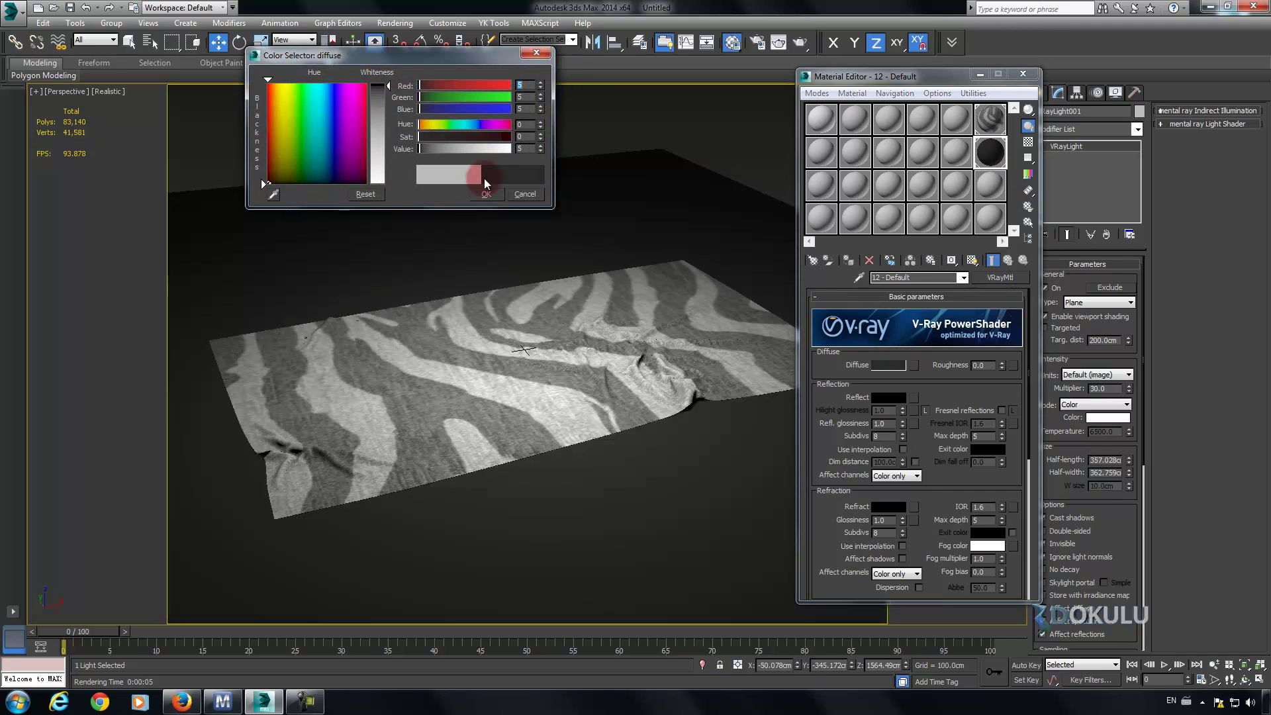
left_click(486, 194)
mouse_move(542, 260)
middle_mouse_down()
mouse_move(559, 250)
mouse_move(529, 244)
mouse_move(540, 253)
middle_mouse_up()
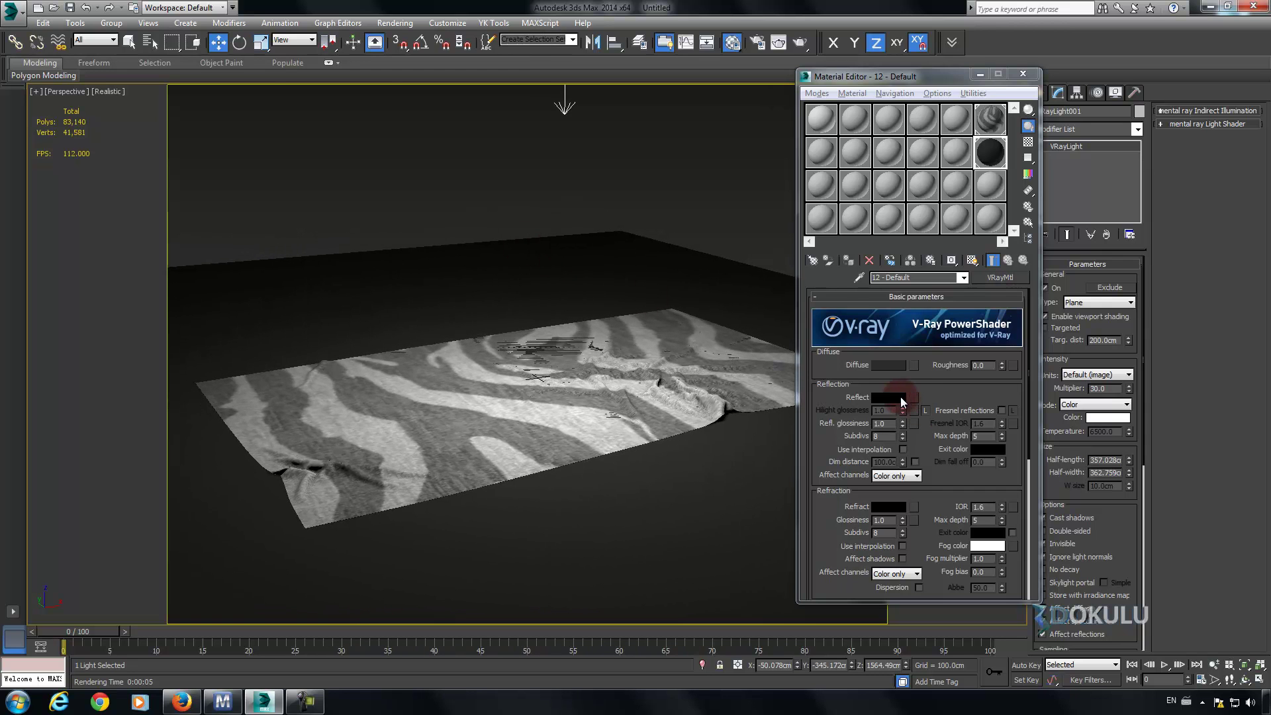
left_click(902, 402)
left_click(387, 97)
left_click(486, 195)
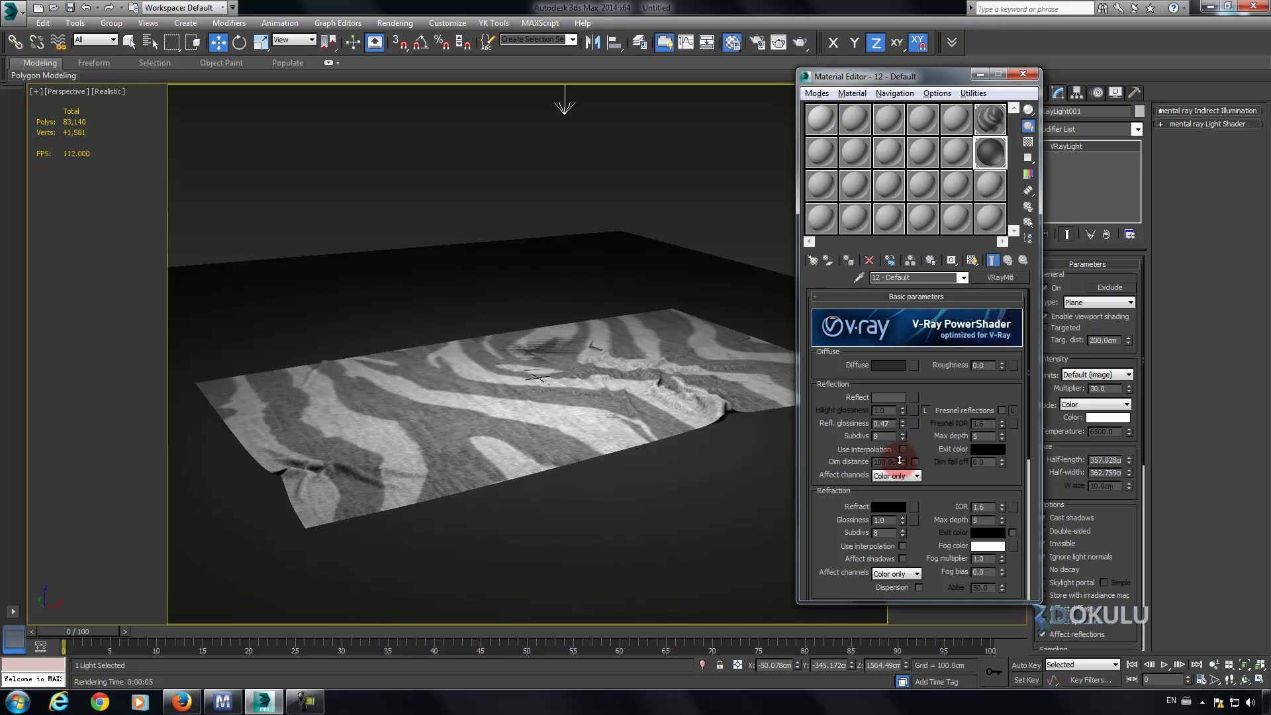
Start a test render of the glossier floor, then cancel it and close the frame window.
left_click(779, 42)
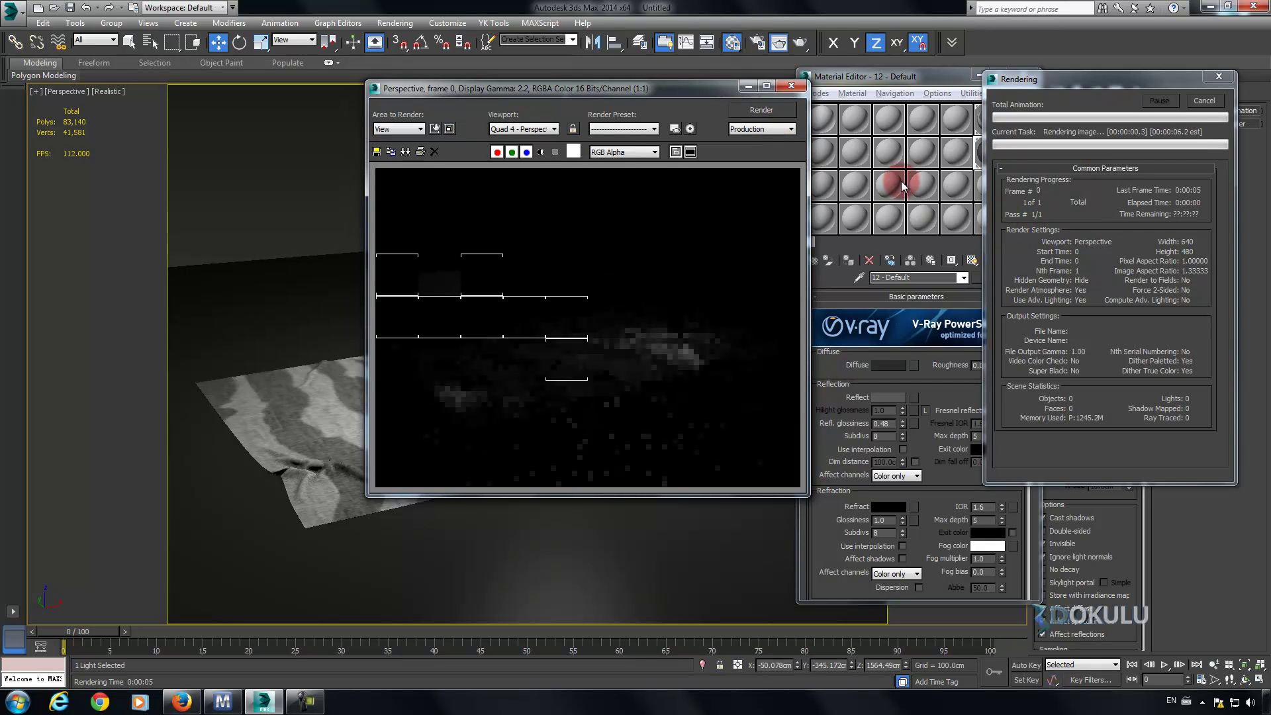
left_click(1204, 101)
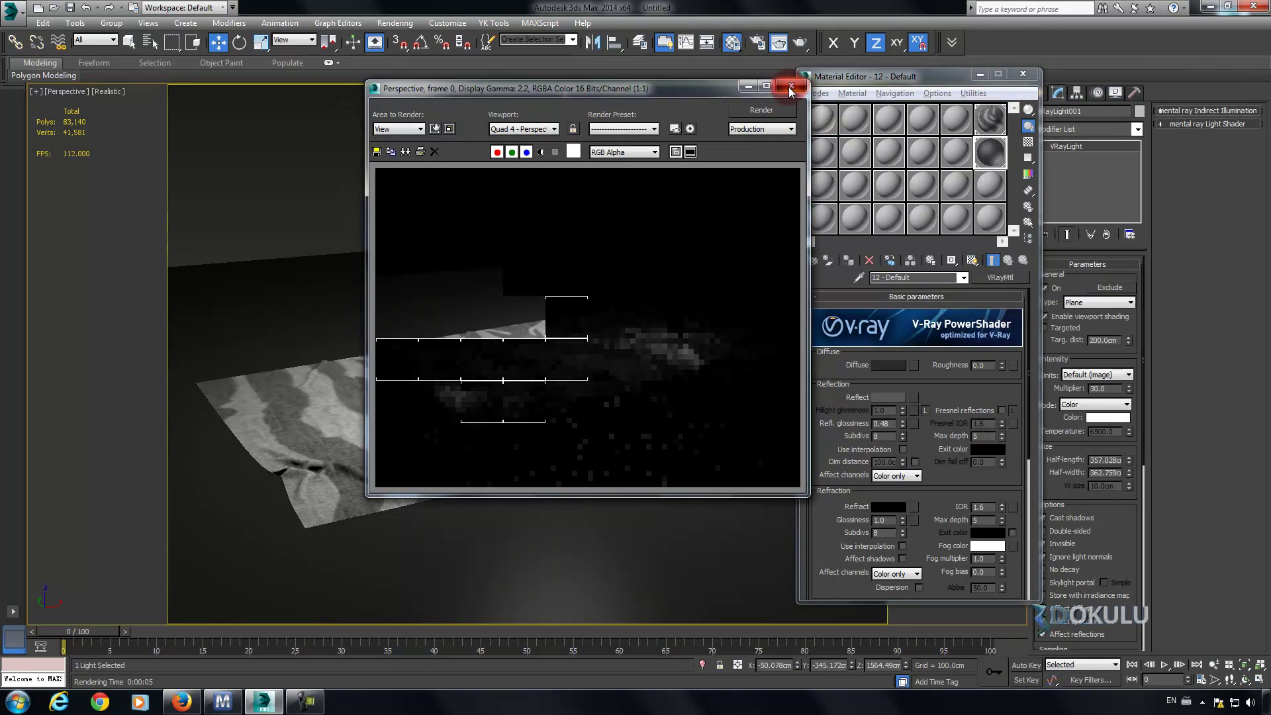
left_click(791, 86)
Lower the V-Ray light toward the rug and set its multiplier to 25.
left_click_drag(565, 106, 565, 142)
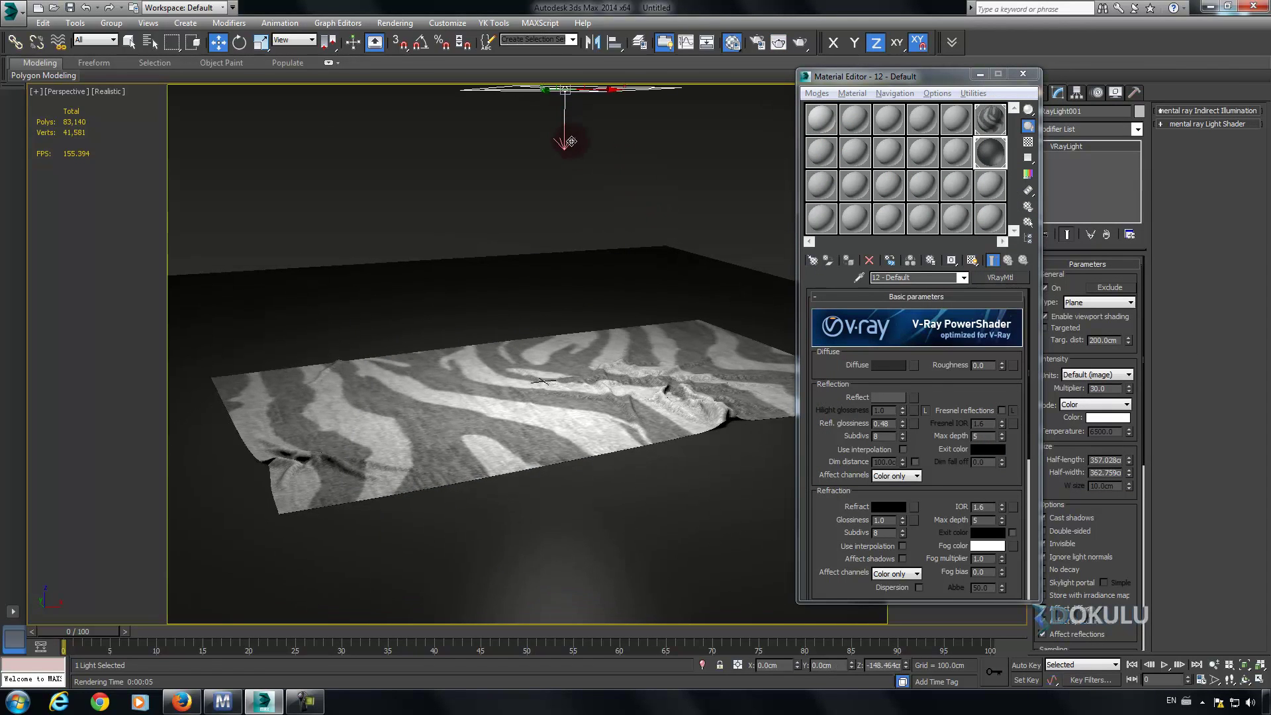
double_click(1114, 390)
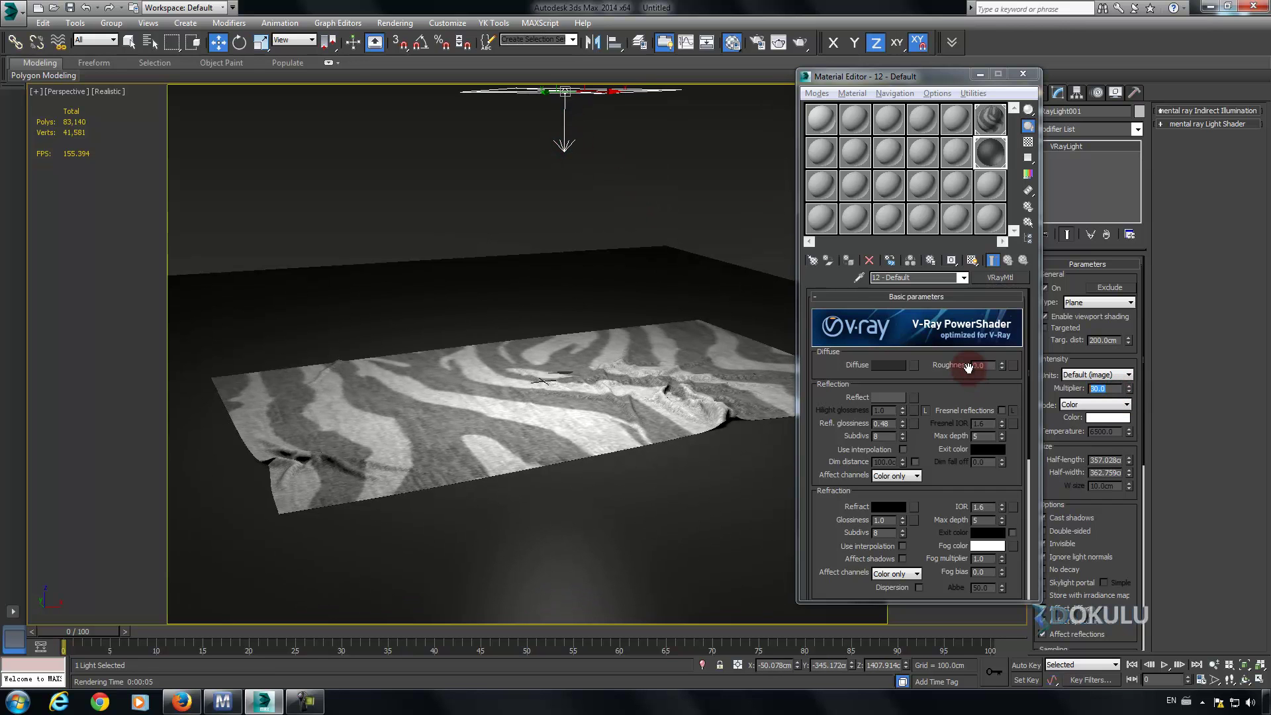
type("25")
key("Return")
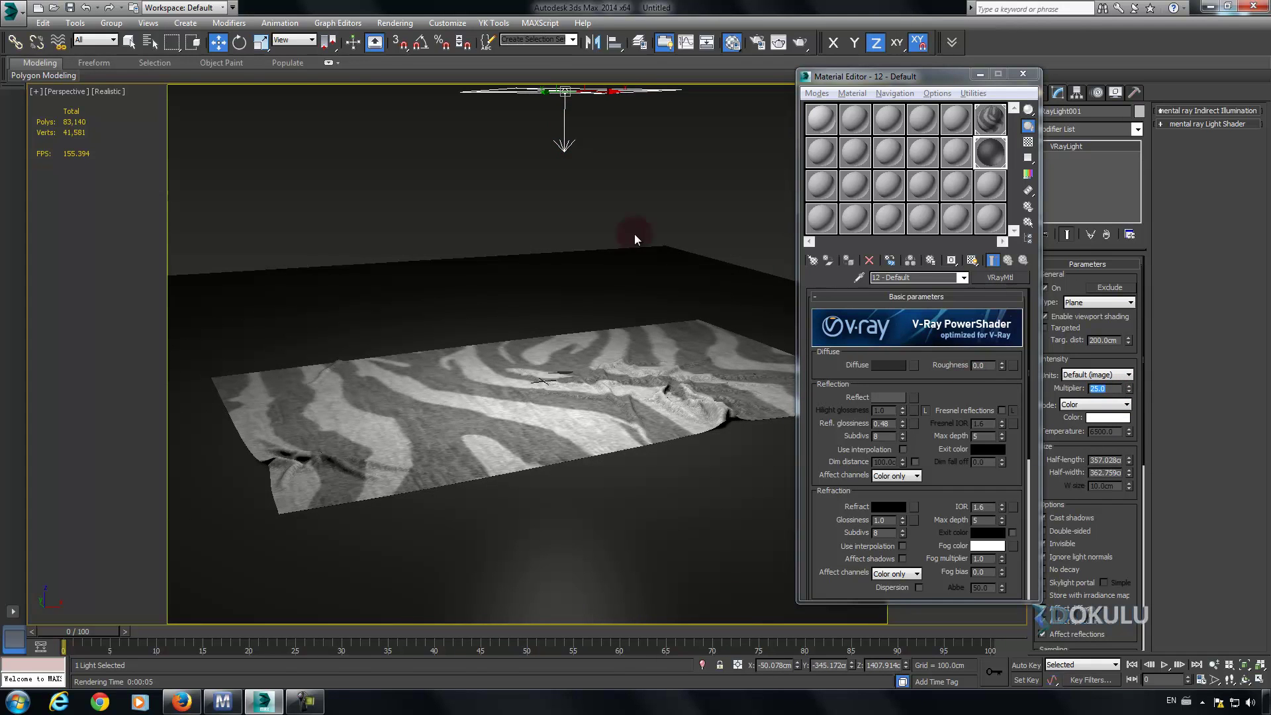
scroll(591, 229, "up", 1)
scroll(591, 229, "up", 1)
mouse_move(582, 197)
middle_mouse_down("alt")
mouse_move(571, 190)
mouse_move(560, 222)
mouse_move(511, 220)
mouse_move(519, 250)
mouse_move(554, 219)
middle_mouse_up("alt")
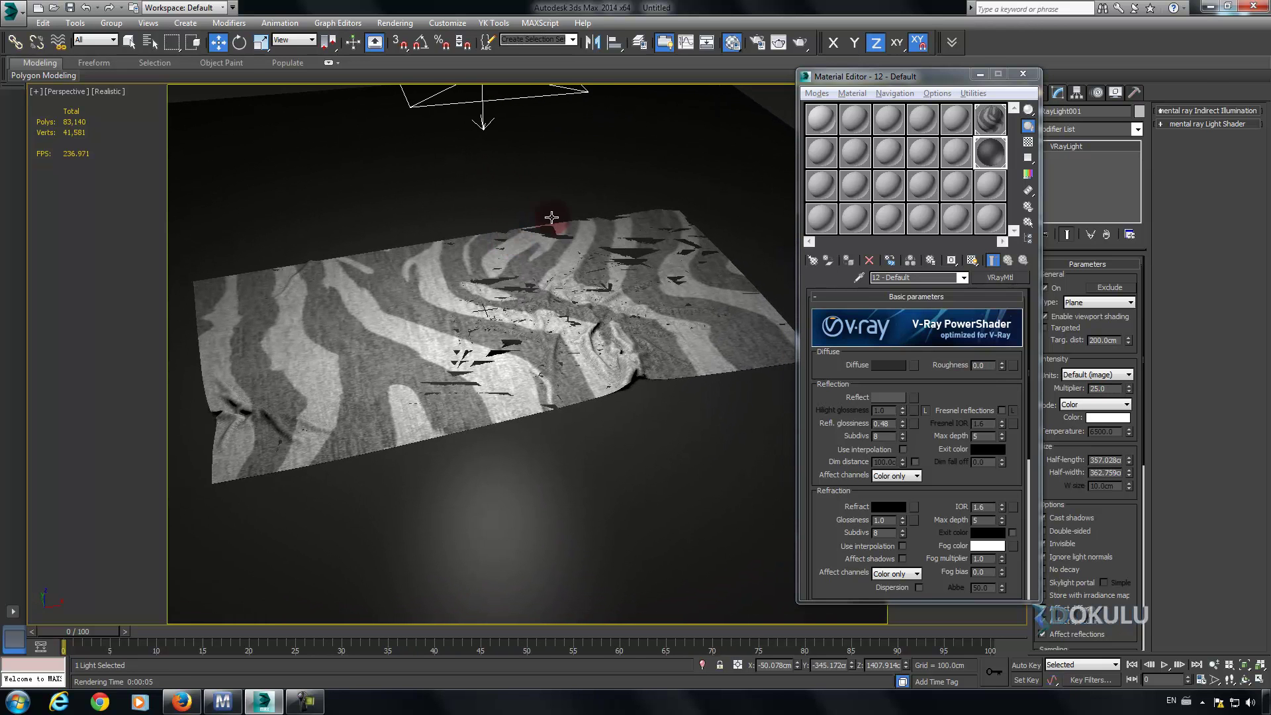
left_click_drag(920, 77, 1086, 87)
Set the render output width to 800 in Render Setup.
left_click(390, 23)
left_click(400, 56)
left_click_drag(423, 361, 364, 364)
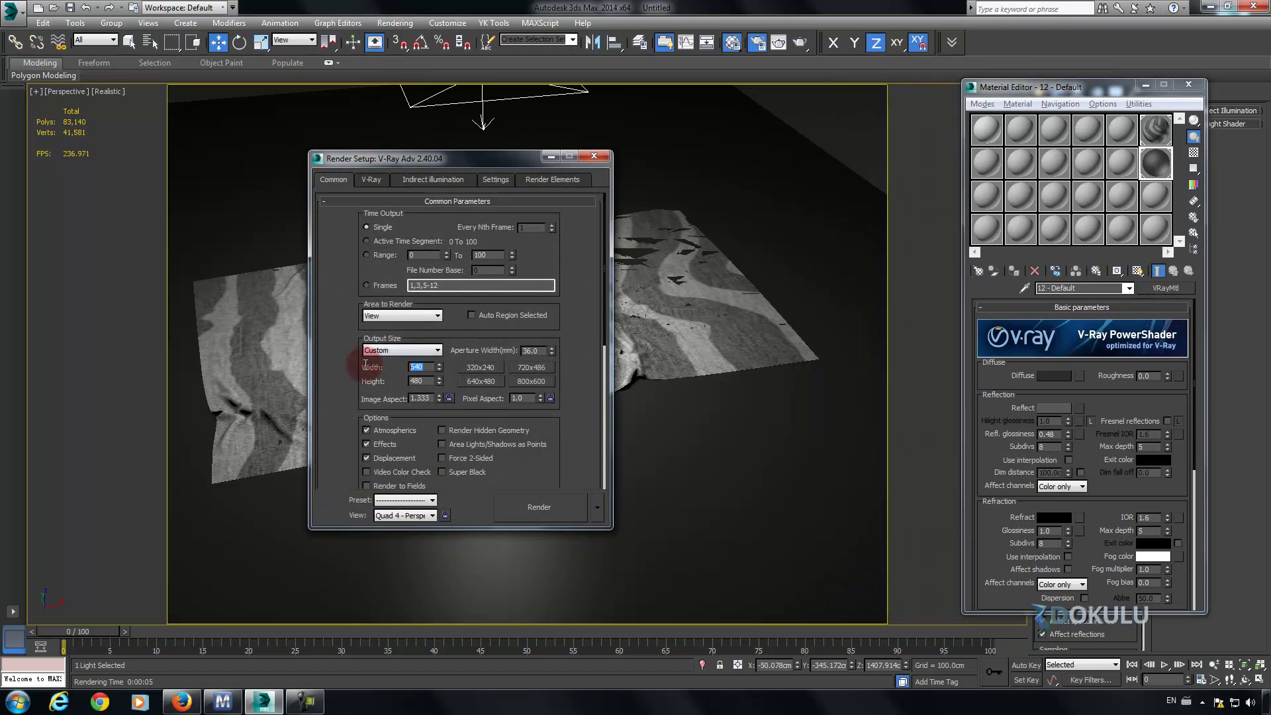
key("Tab")
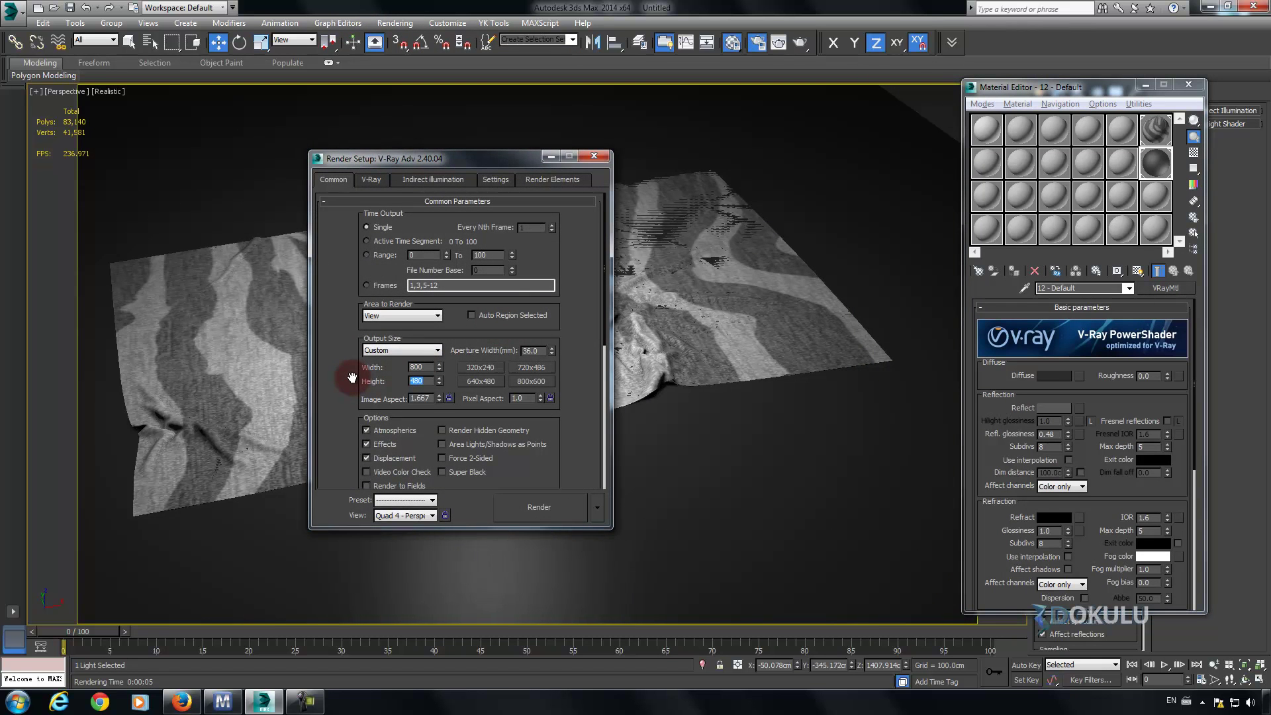
Select the floor plane and increase its width.
mouse_move(799, 347)
middle_mouse_down()
mouse_move(903, 349)
mouse_move(840, 340)
middle_mouse_up()
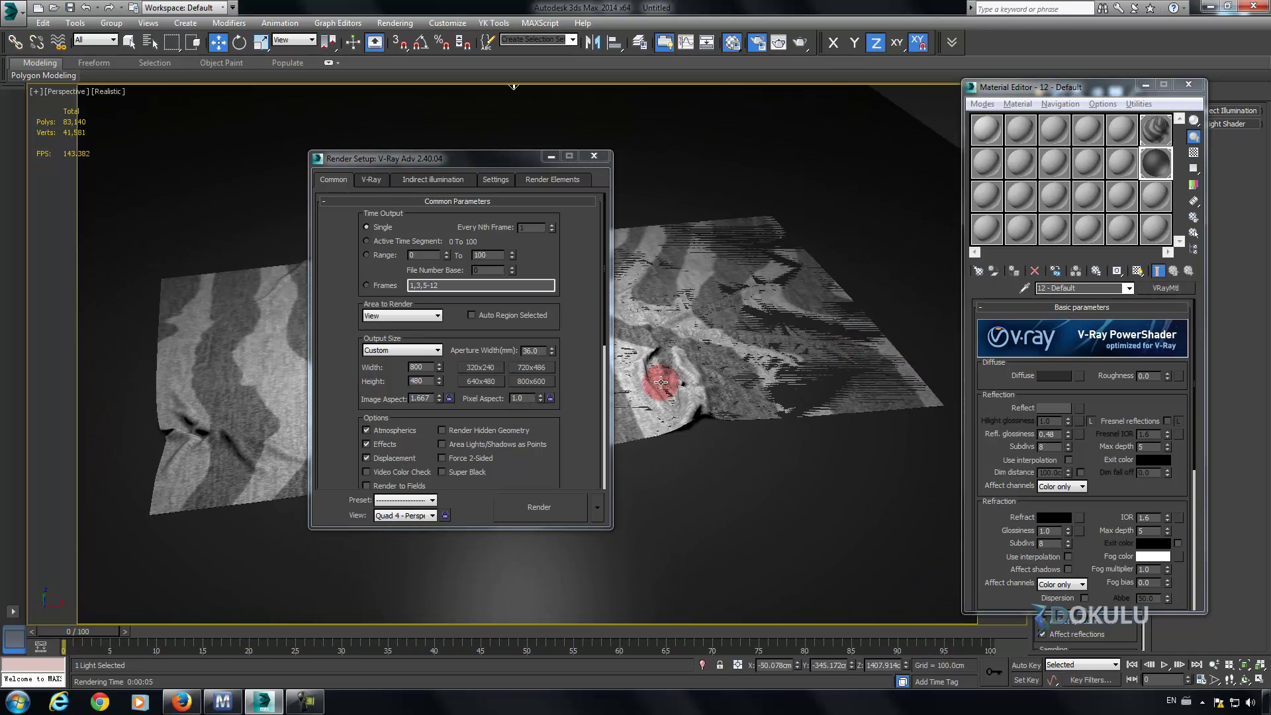
left_click(832, 283)
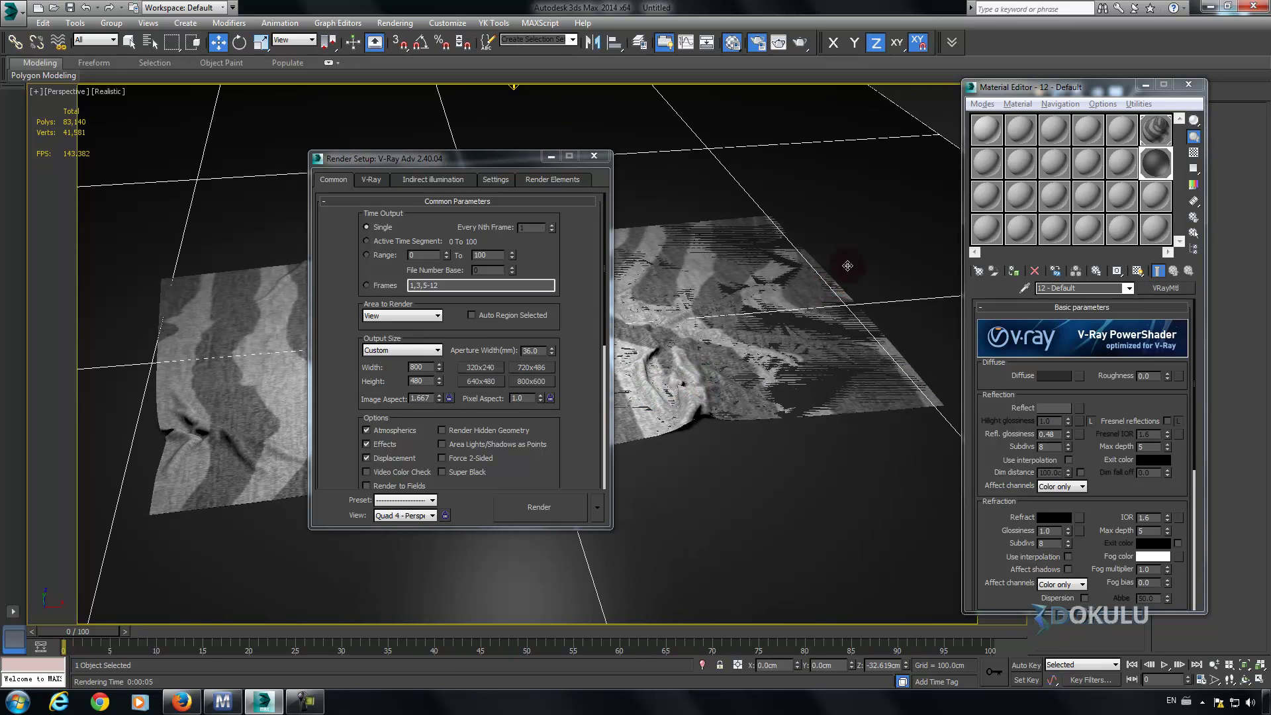
left_click(1145, 85)
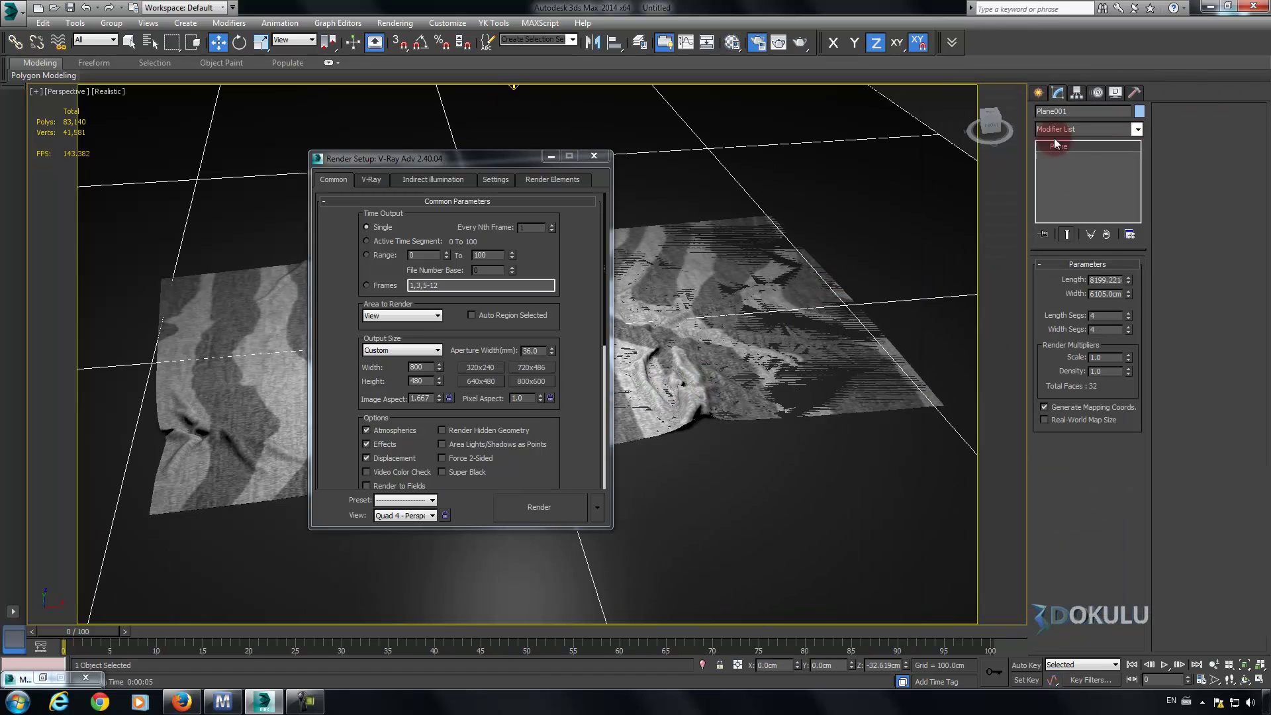
left_click_drag(1129, 293, 1132, 274)
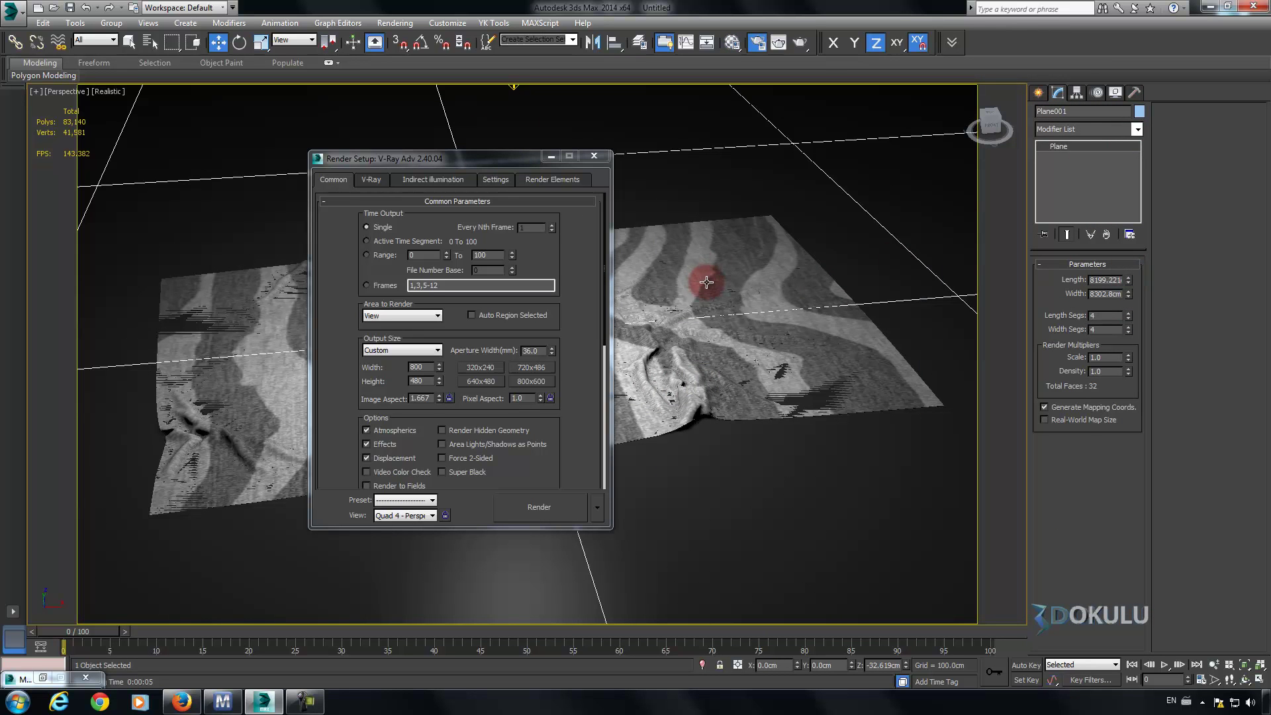
Set Render Setup to single-frame output at 1600 × 960 with the image aspect locked.
left_click(396, 21)
left_click(582, 222)
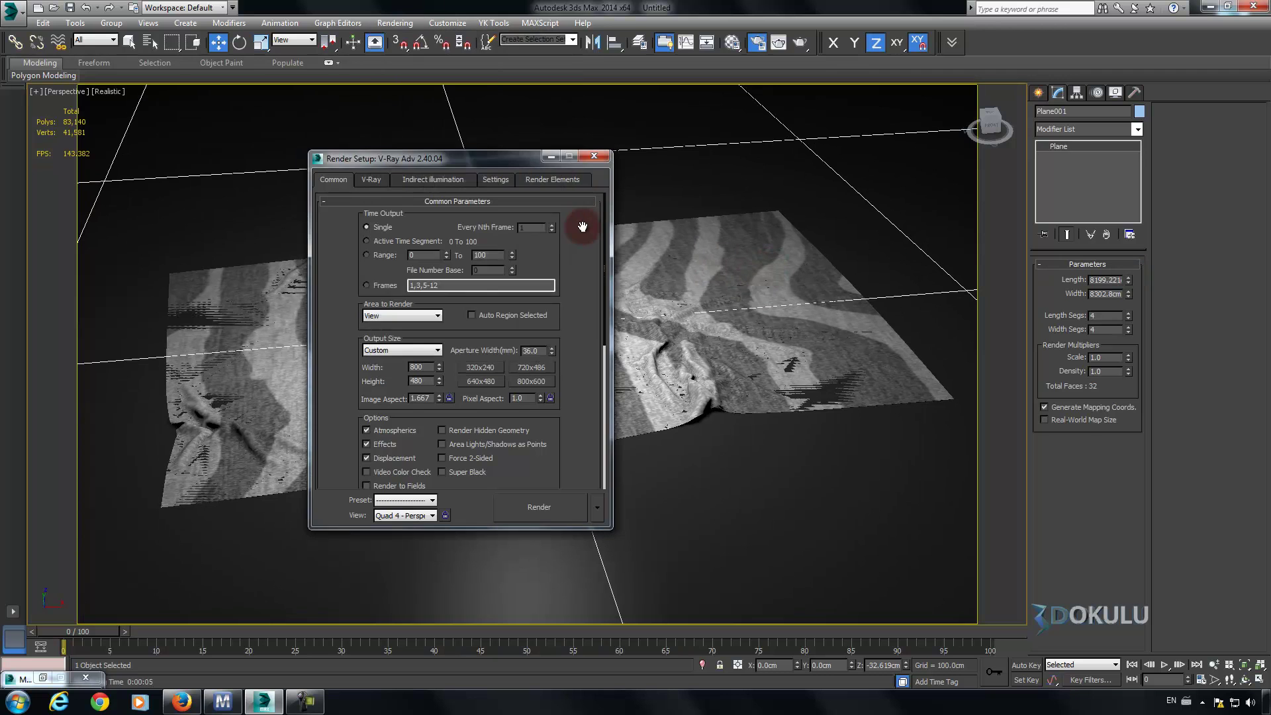
left_click(371, 180)
left_click(331, 180)
left_click(357, 231)
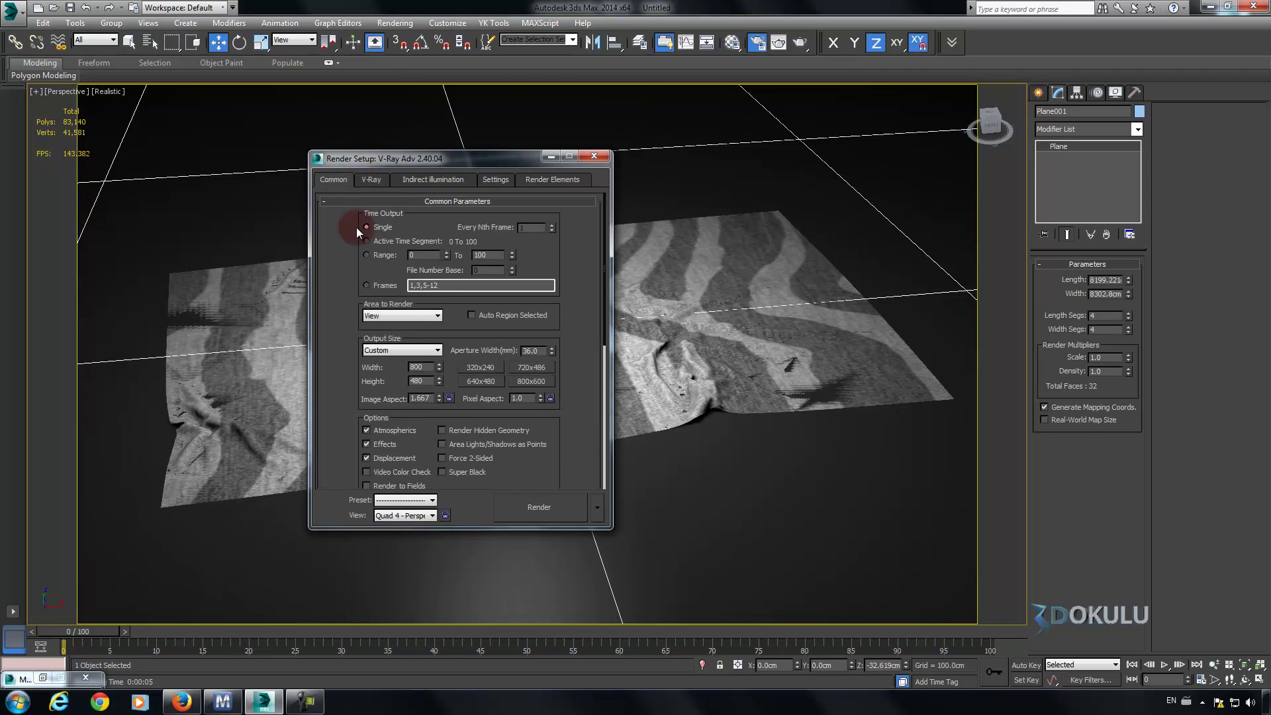
left_click(450, 397)
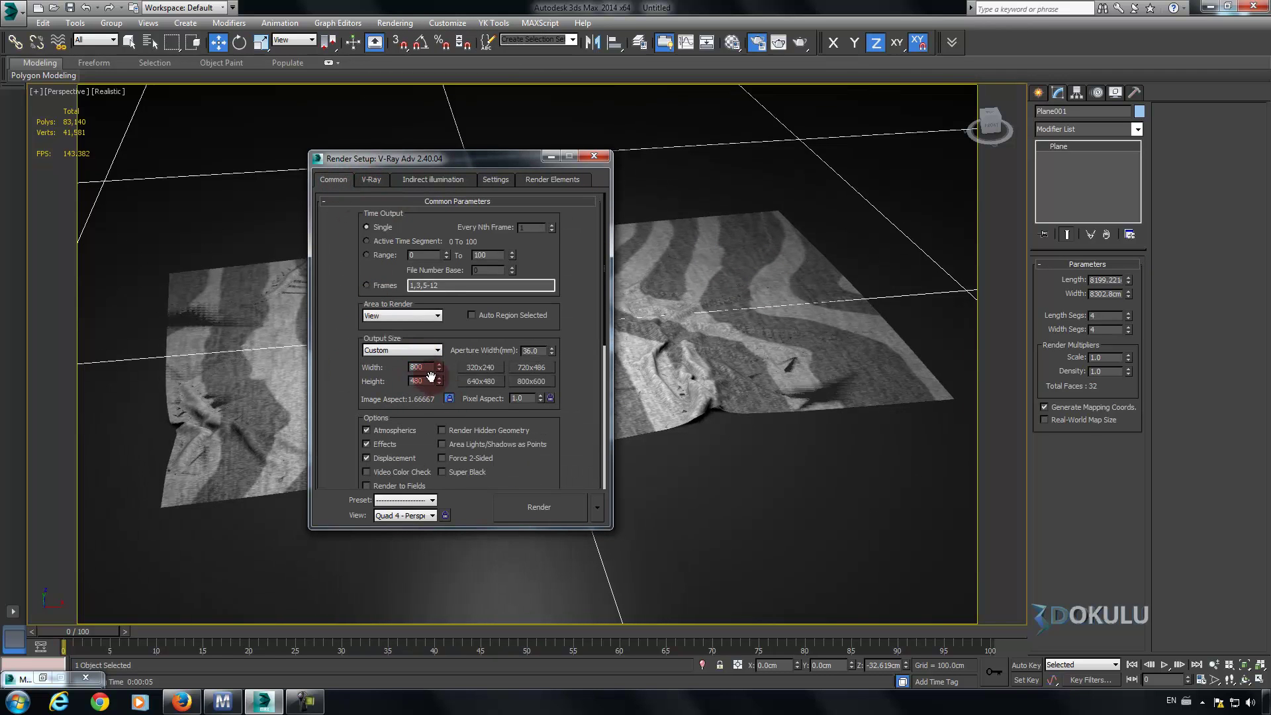
left_click(289, 350)
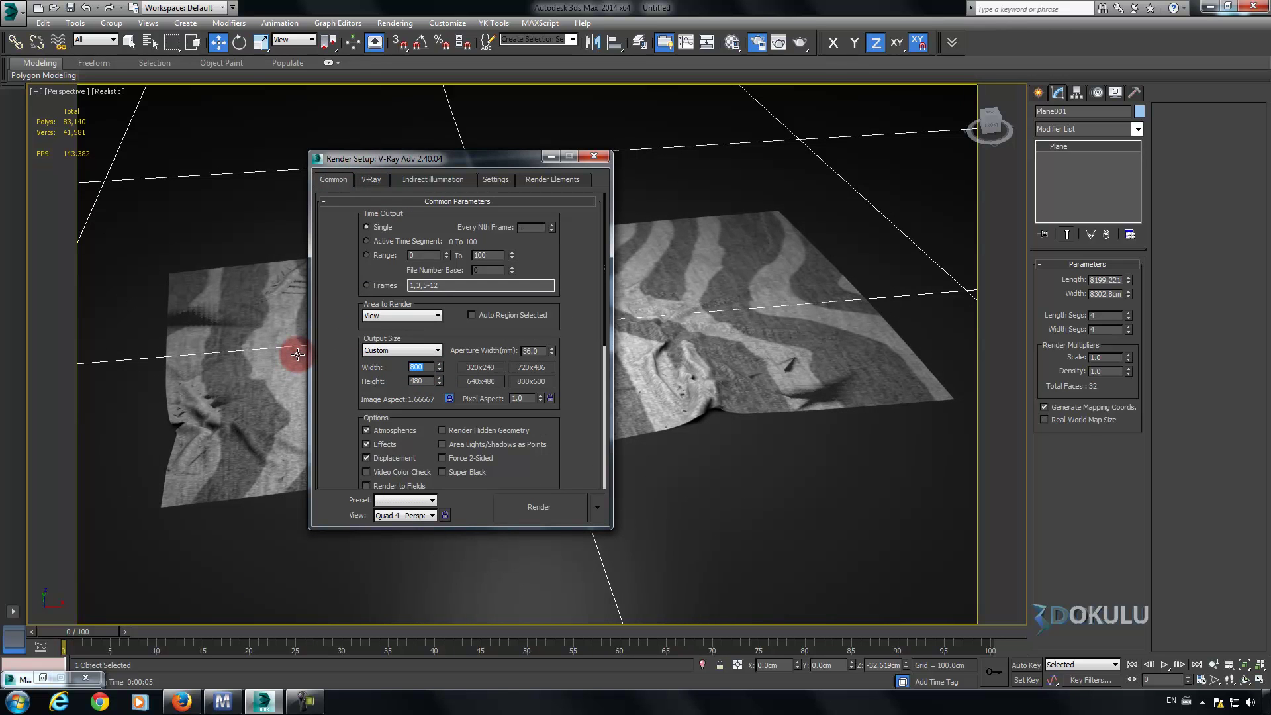
left_click(467, 189)
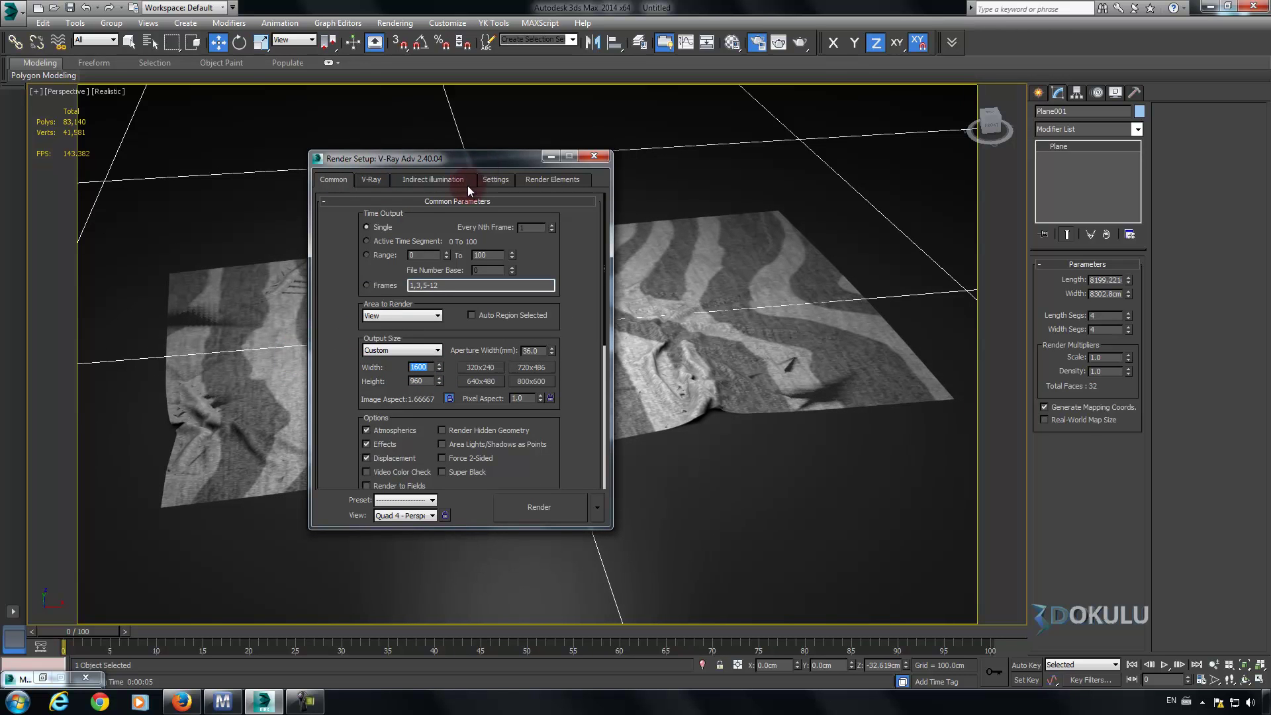
Run a test render of the cloth, then close the frame buffer and cancel rendering.
left_click_drag(397, 165, 938, 173)
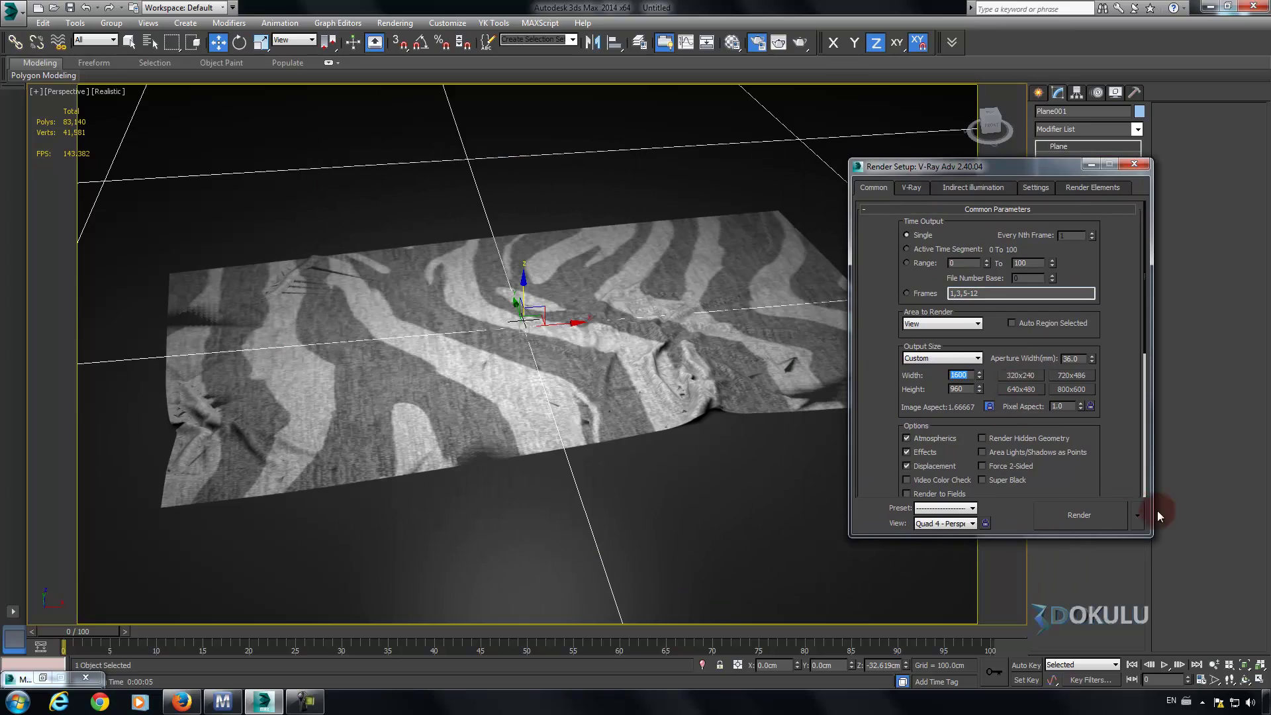
scroll(1121, 430, "down", 2)
left_click(1086, 518)
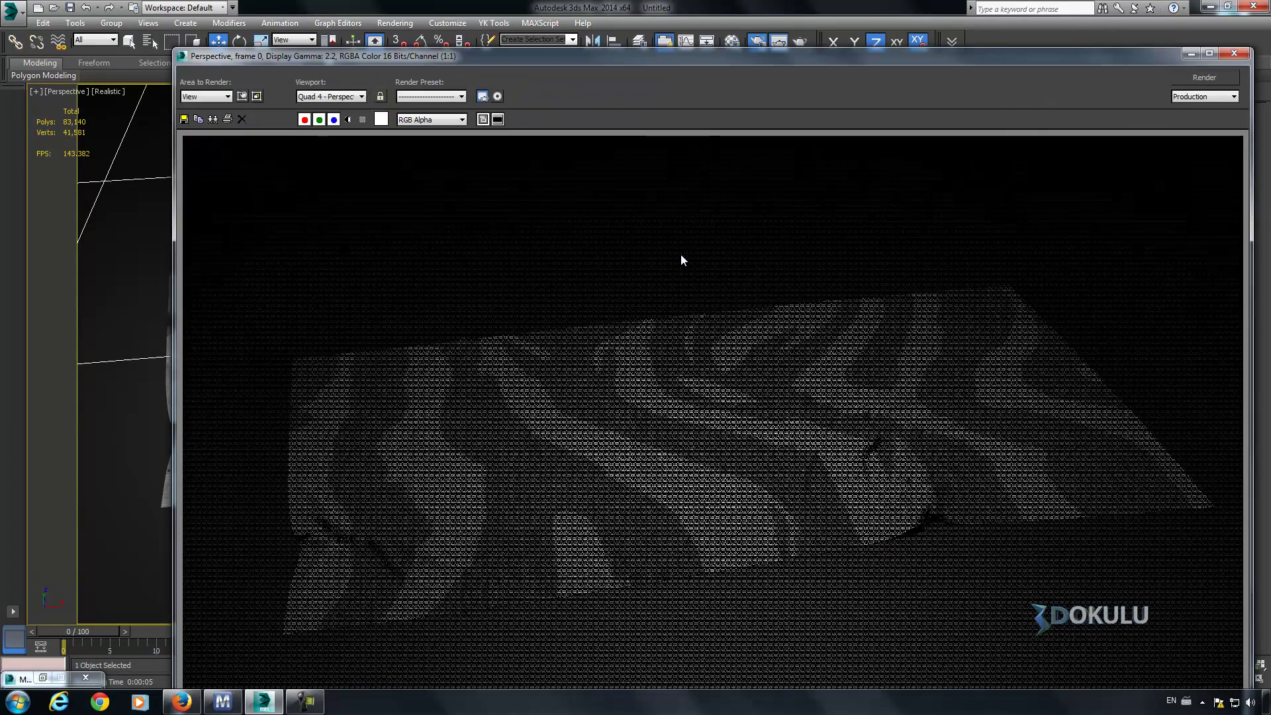
scroll(683, 259, "down", 1)
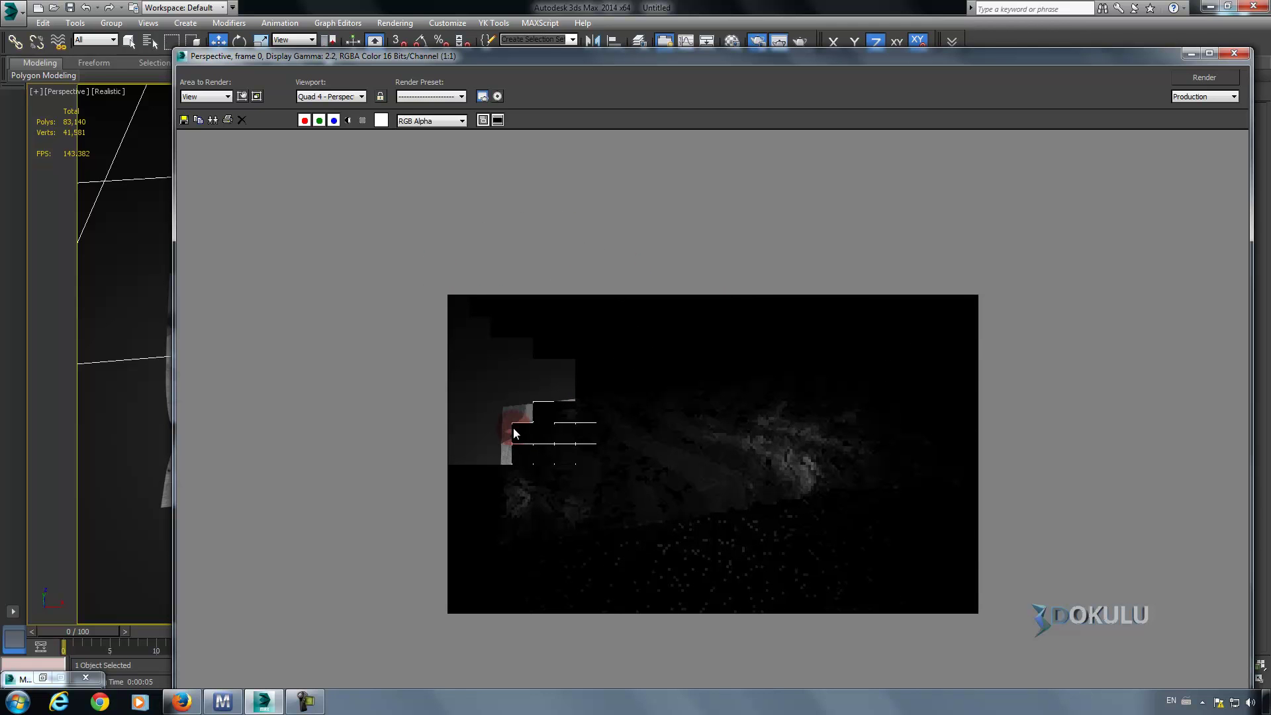
scroll(510, 432, "up", 1)
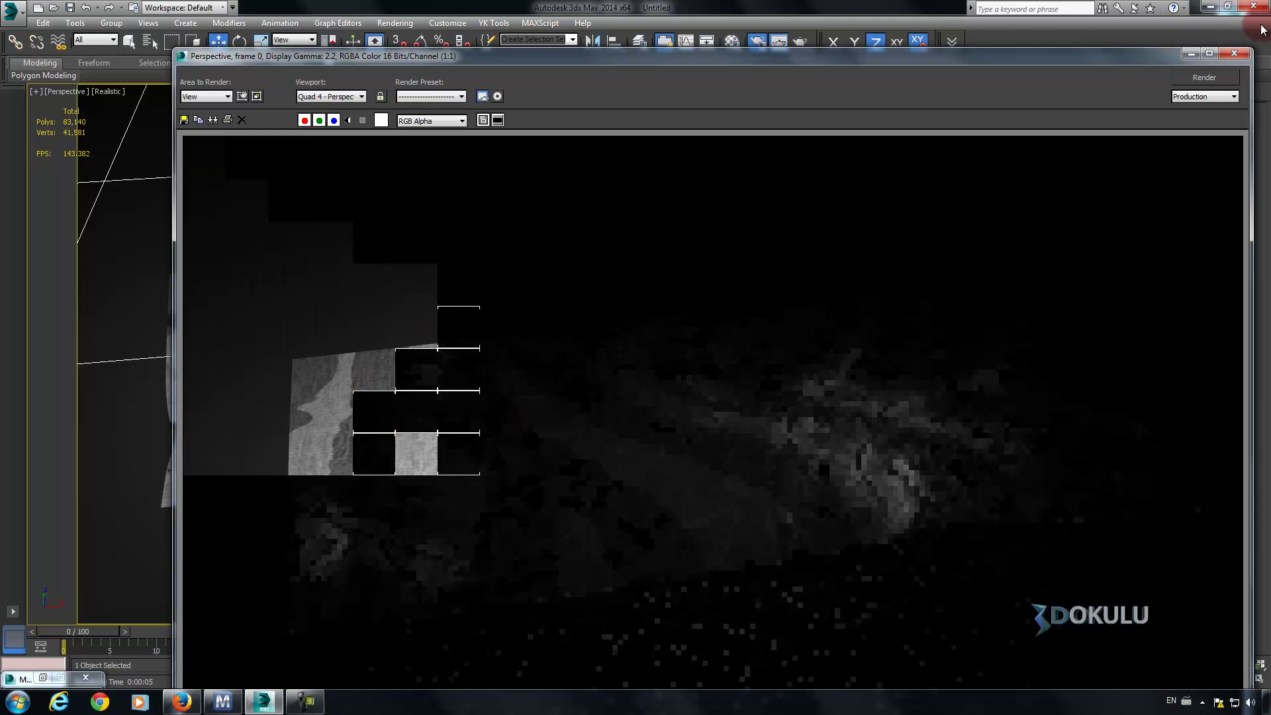
left_click(1234, 53)
left_click(1204, 101)
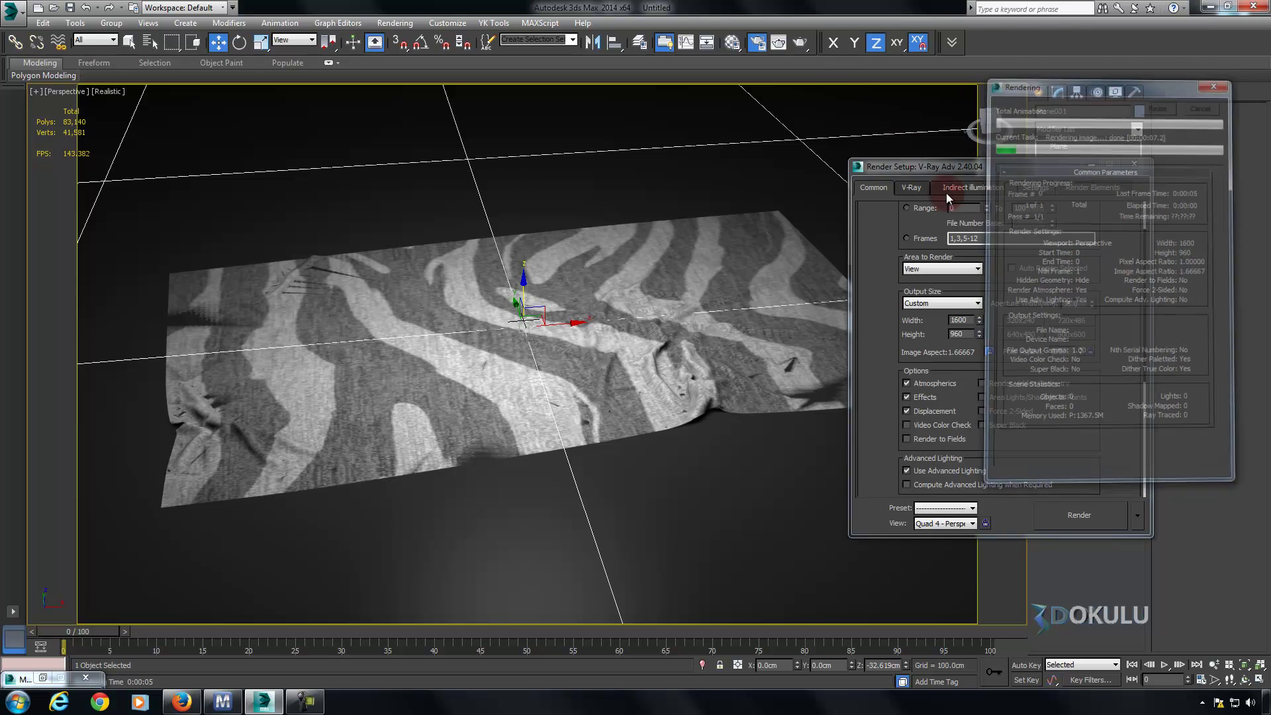
left_click(1090, 165)
Select the zebra cloth material in the Material Editor and review its diffuse falloff settings.
key("m")
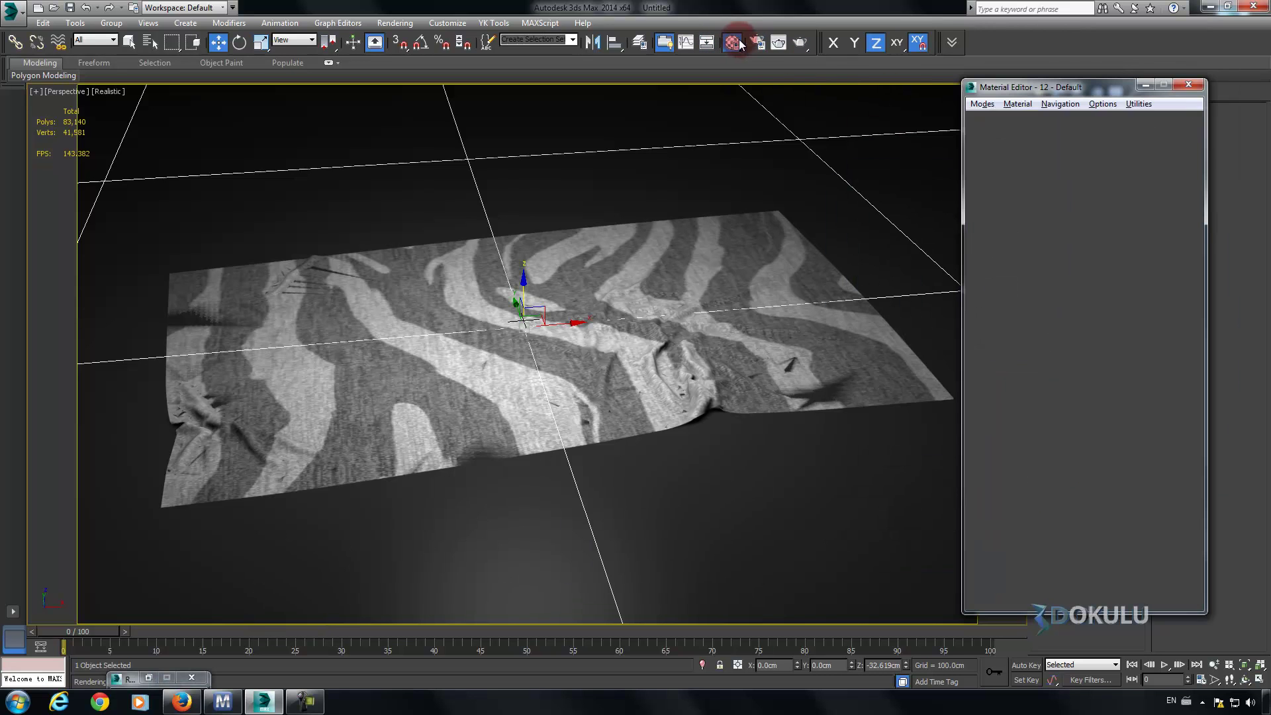
left_click(1155, 131)
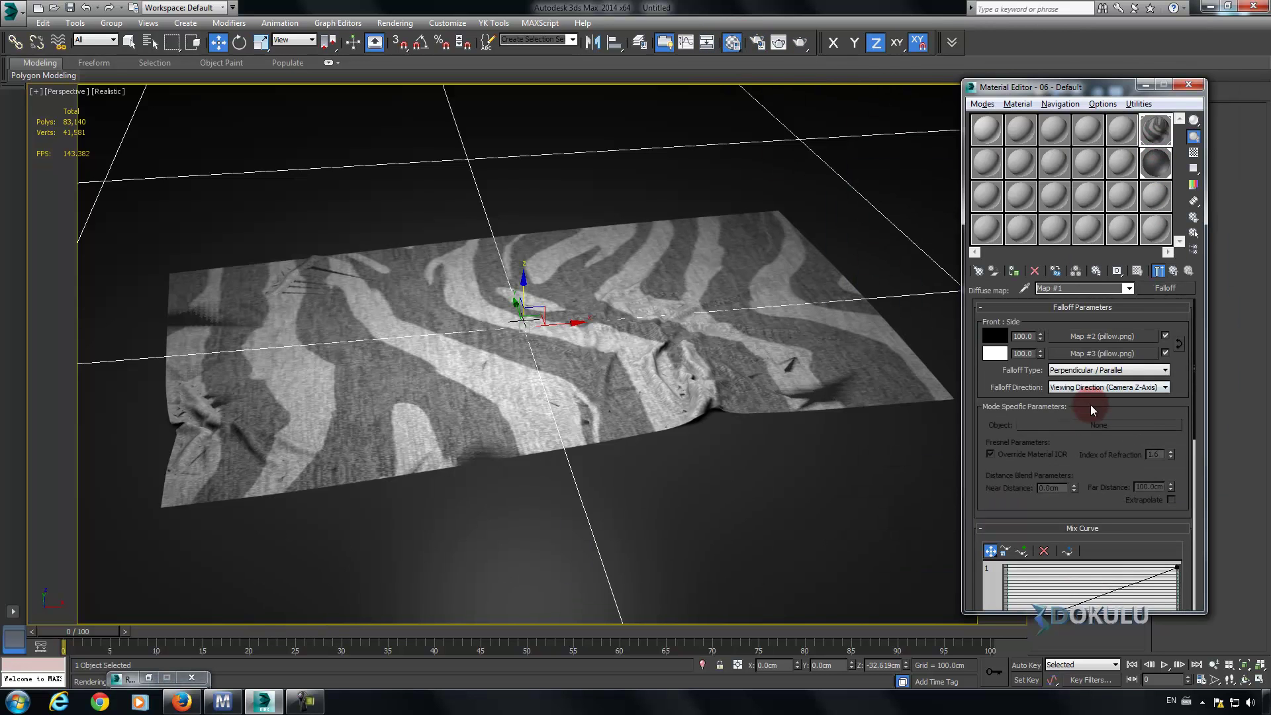
left_click(1189, 271)
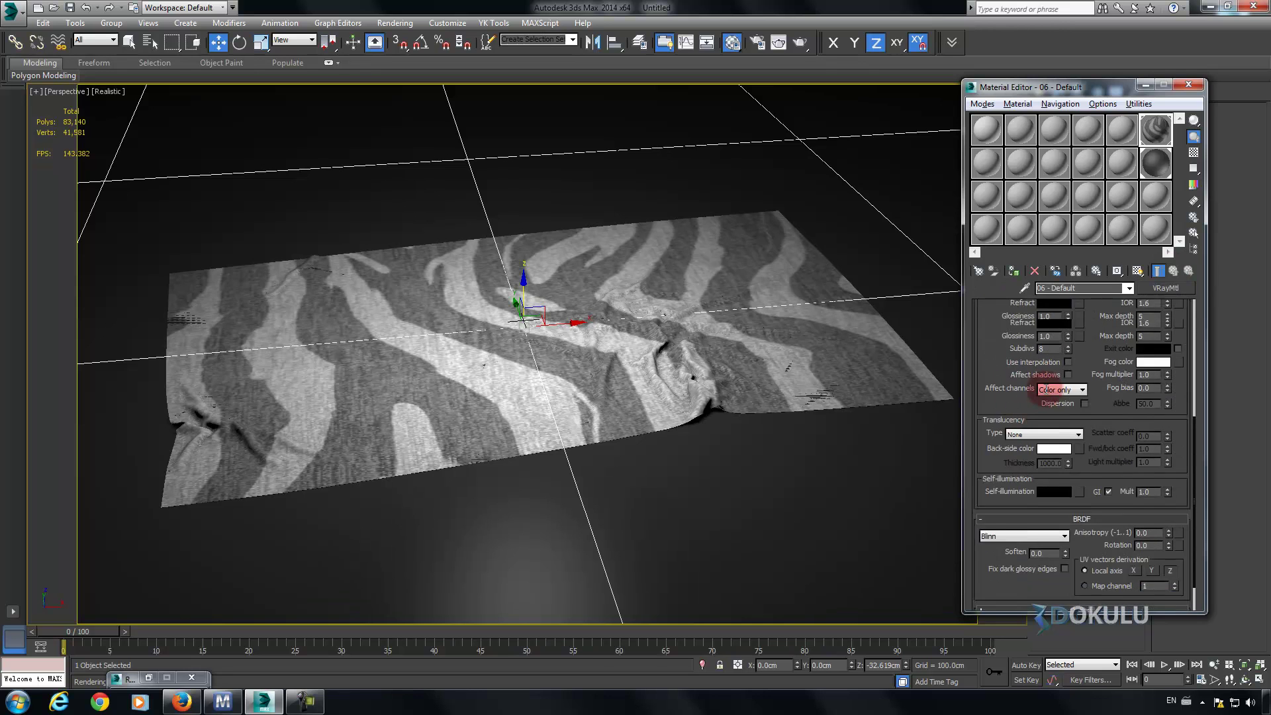
left_click(1079, 376)
left_click(1085, 396)
left_click(1174, 270)
Expand the material's Maps rollout and pick a map for the Bump slot.
scroll(1007, 335, "down", 1)
scroll(1056, 447, "down", 4)
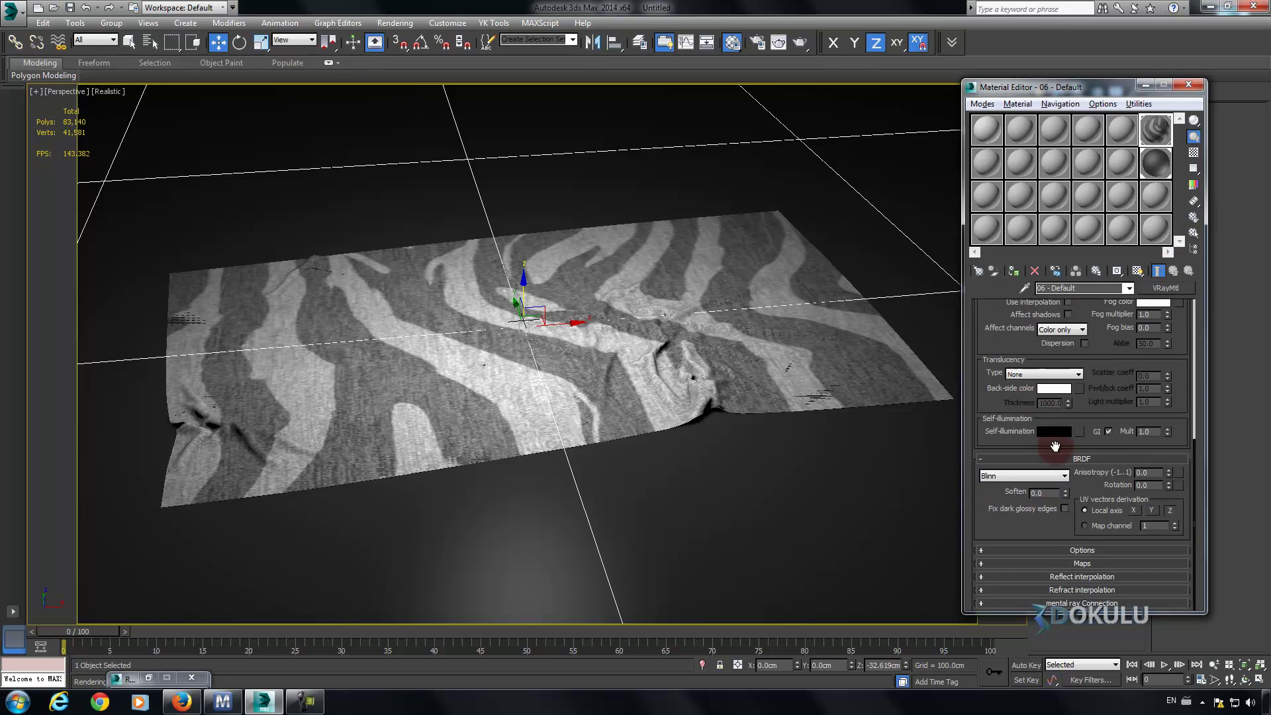
left_click(1059, 564)
scroll(1047, 523, "down", 4)
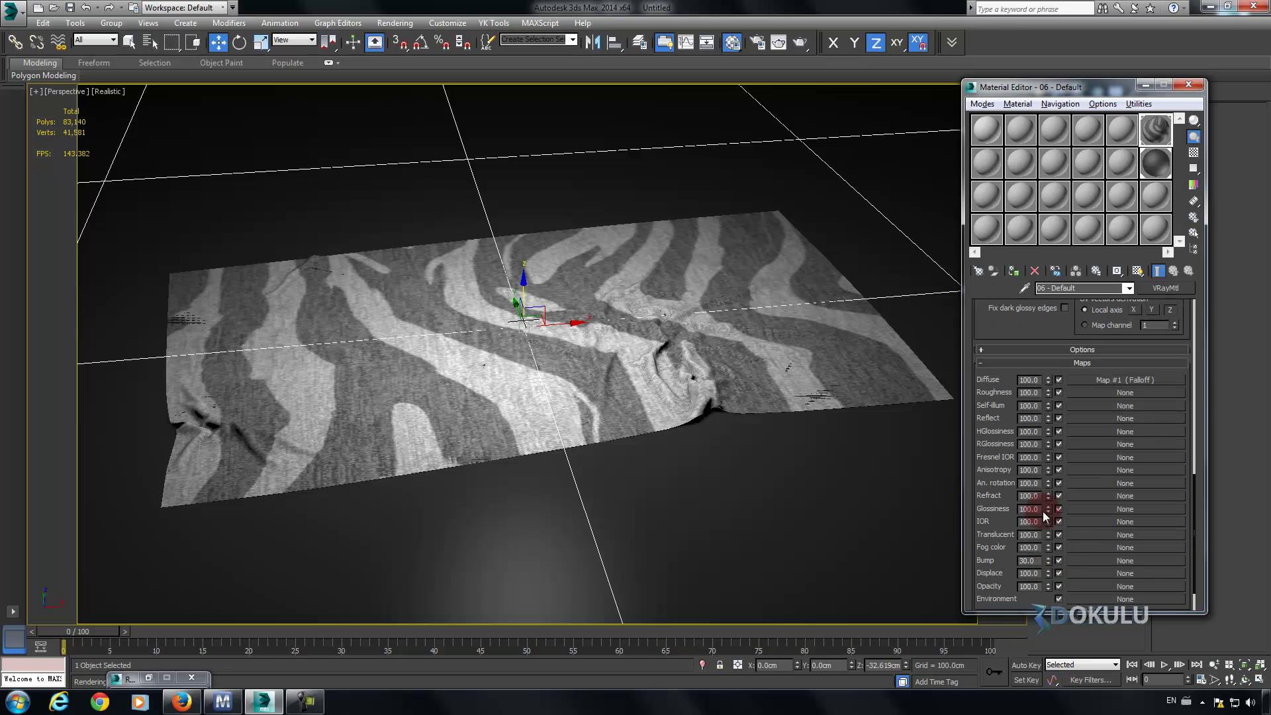
left_click(1073, 561)
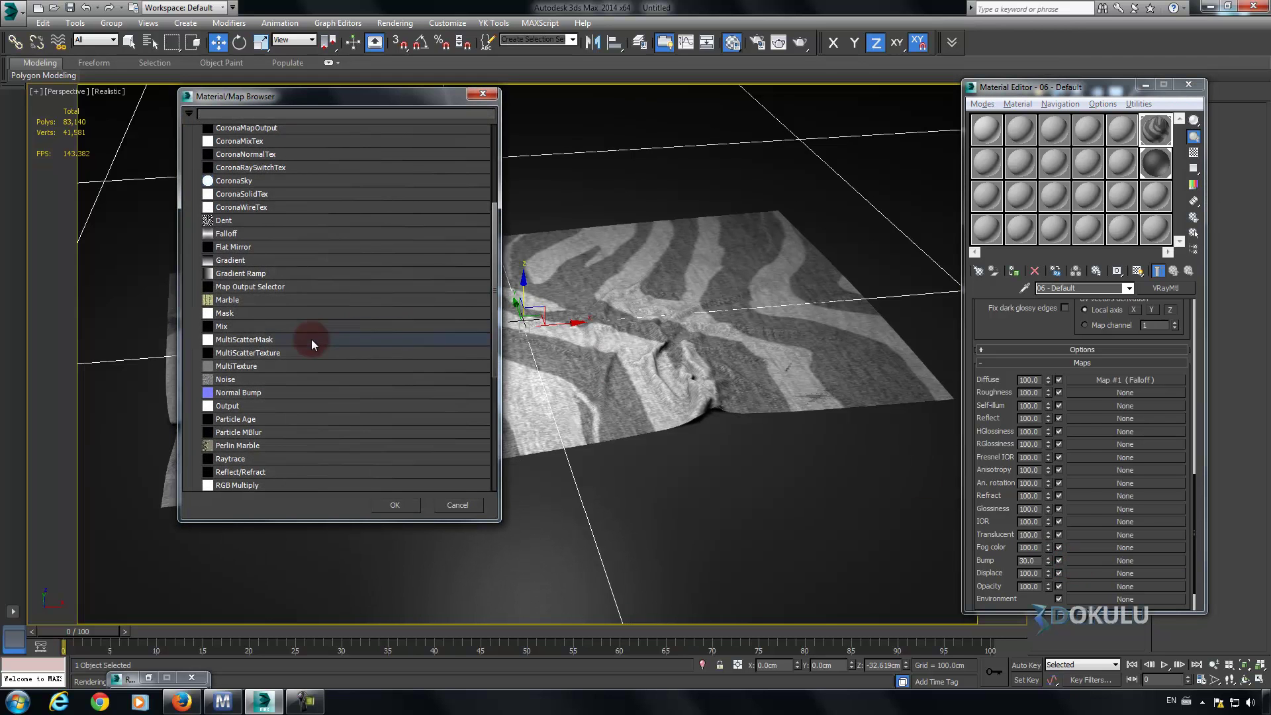
Assign a Noise map to the cloth's Bump slot with a noise size of 1.0.
scroll(278, 324, "down", 5)
double_click(277, 271)
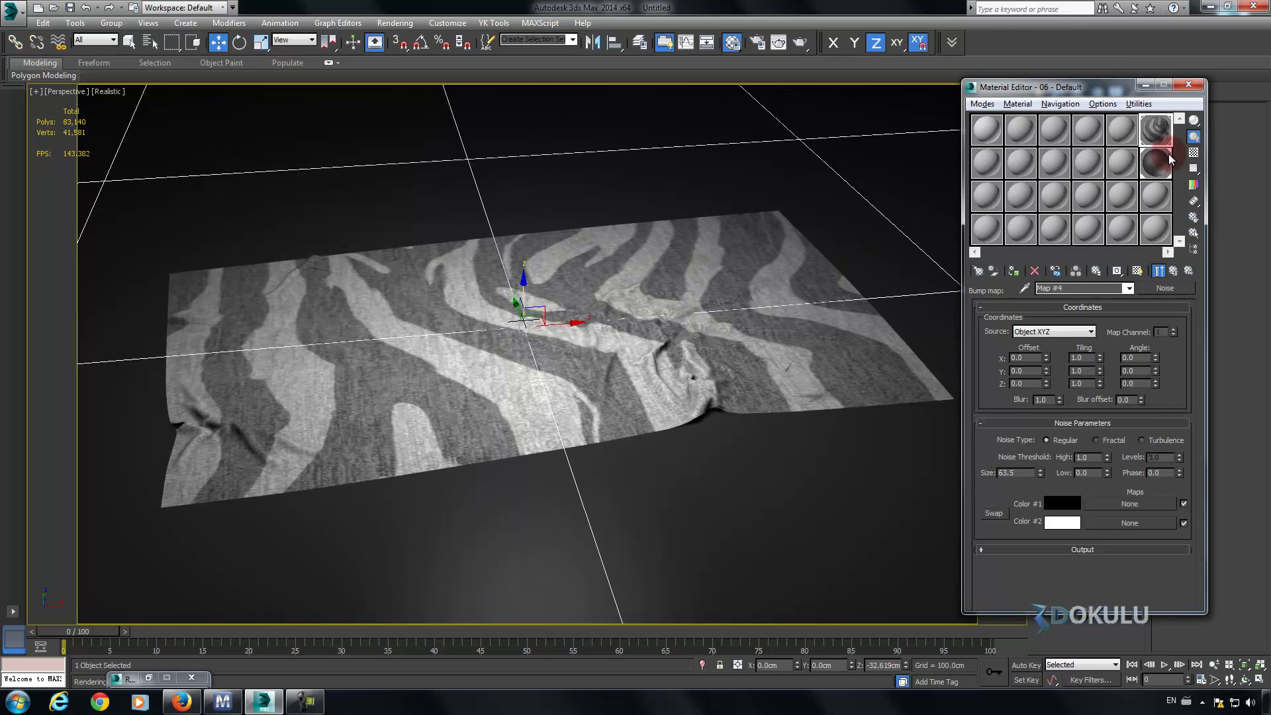
double_click(1158, 139)
left_click_drag(826, 101, 529, 103)
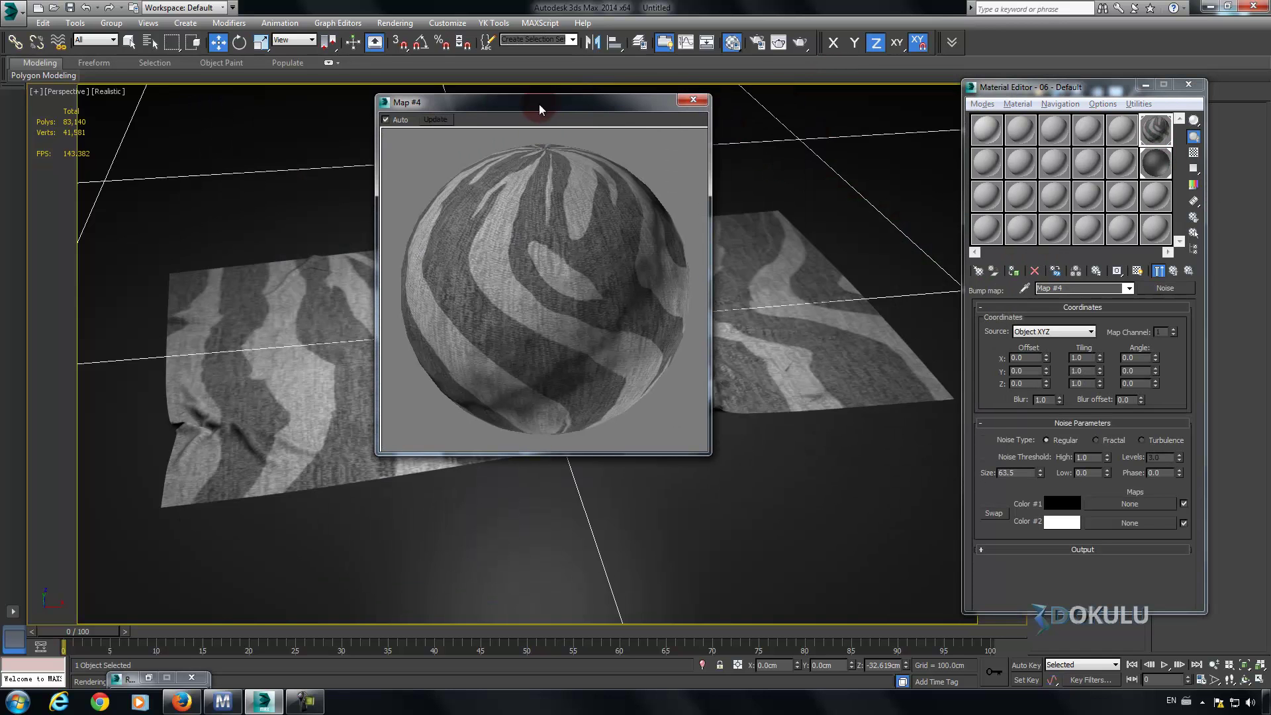
double_click(1019, 473)
type("1")
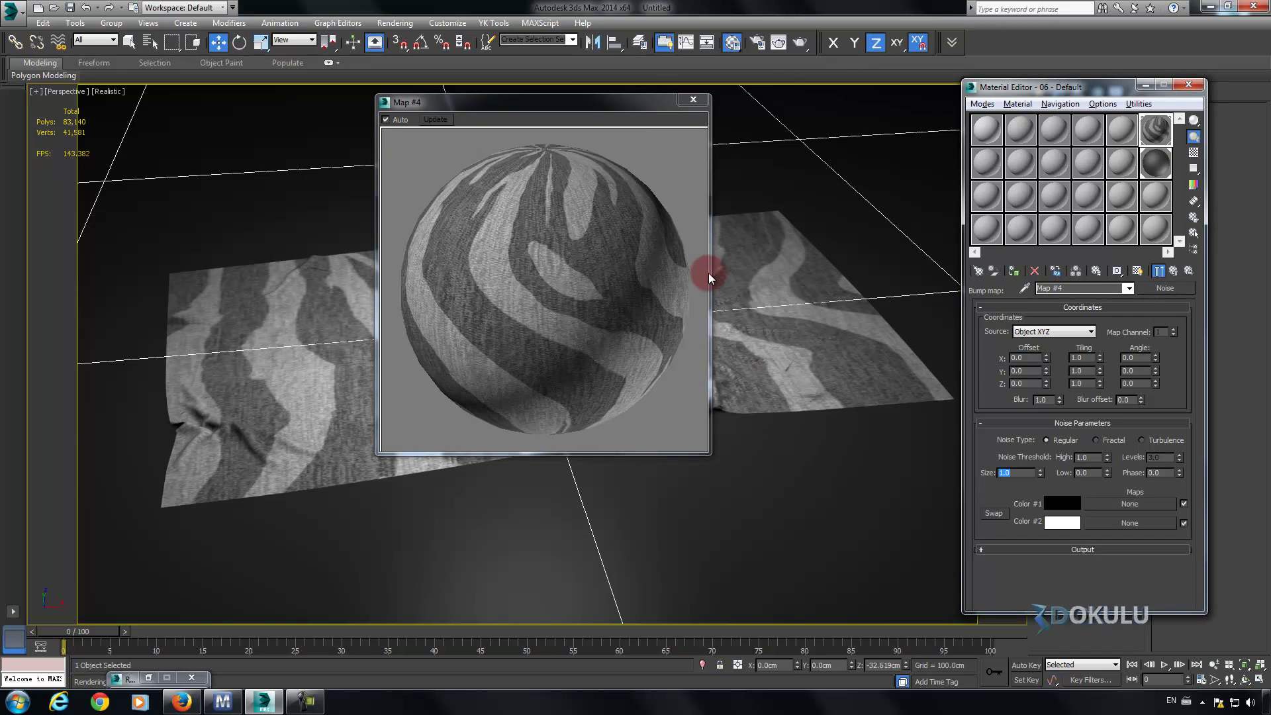
left_click(693, 99)
Test-render the noise bump on the cloth, then return to the parent VRayMtl's maps.
left_click(779, 42)
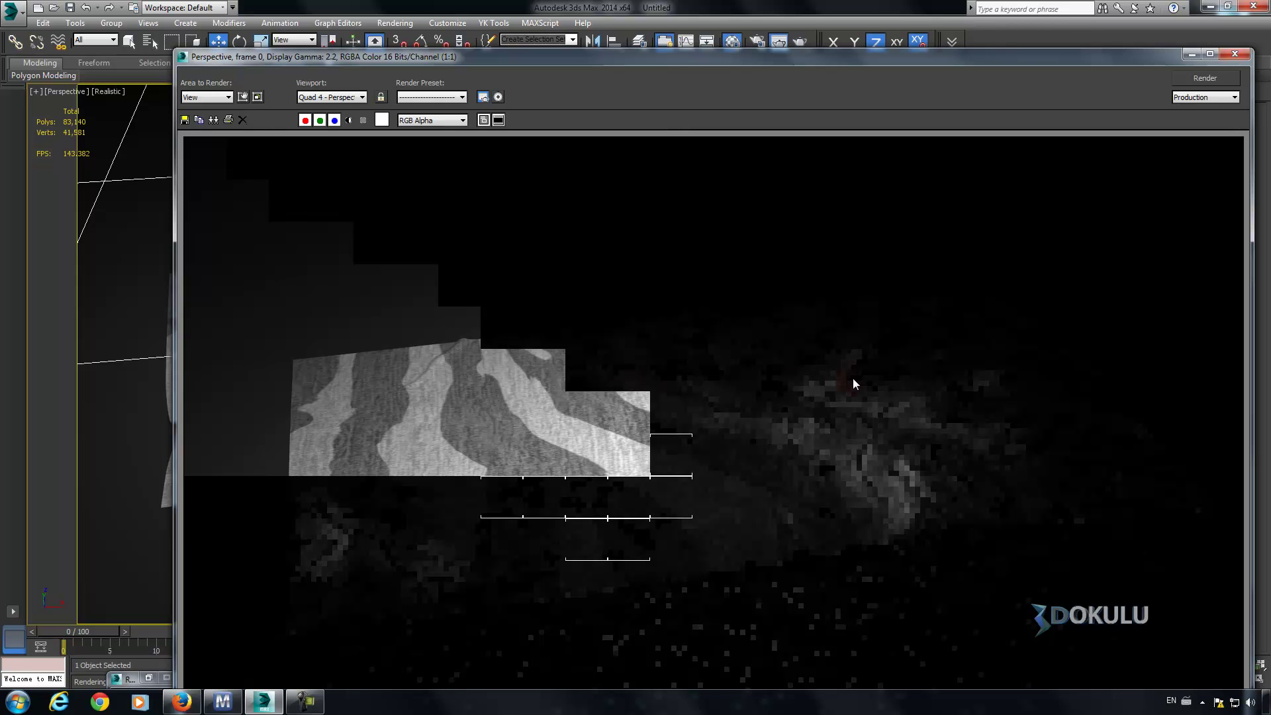
left_click(1242, 59)
left_click(1210, 98)
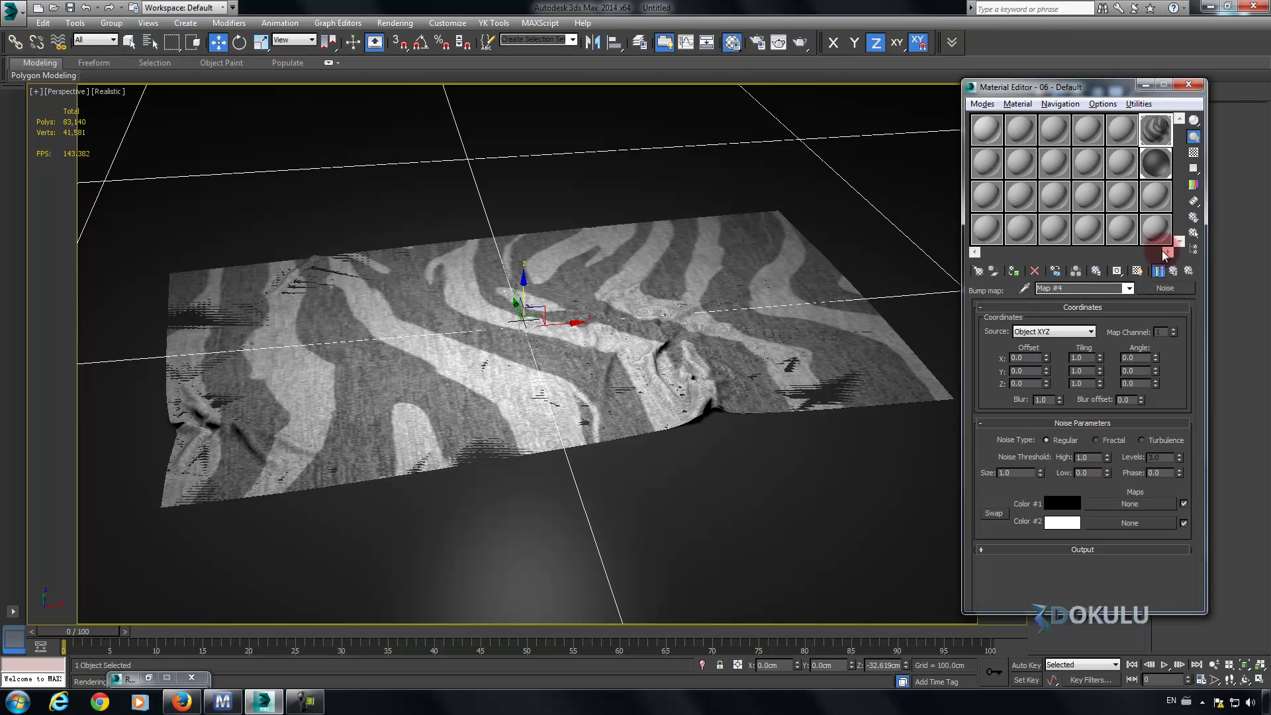
left_click(1175, 271)
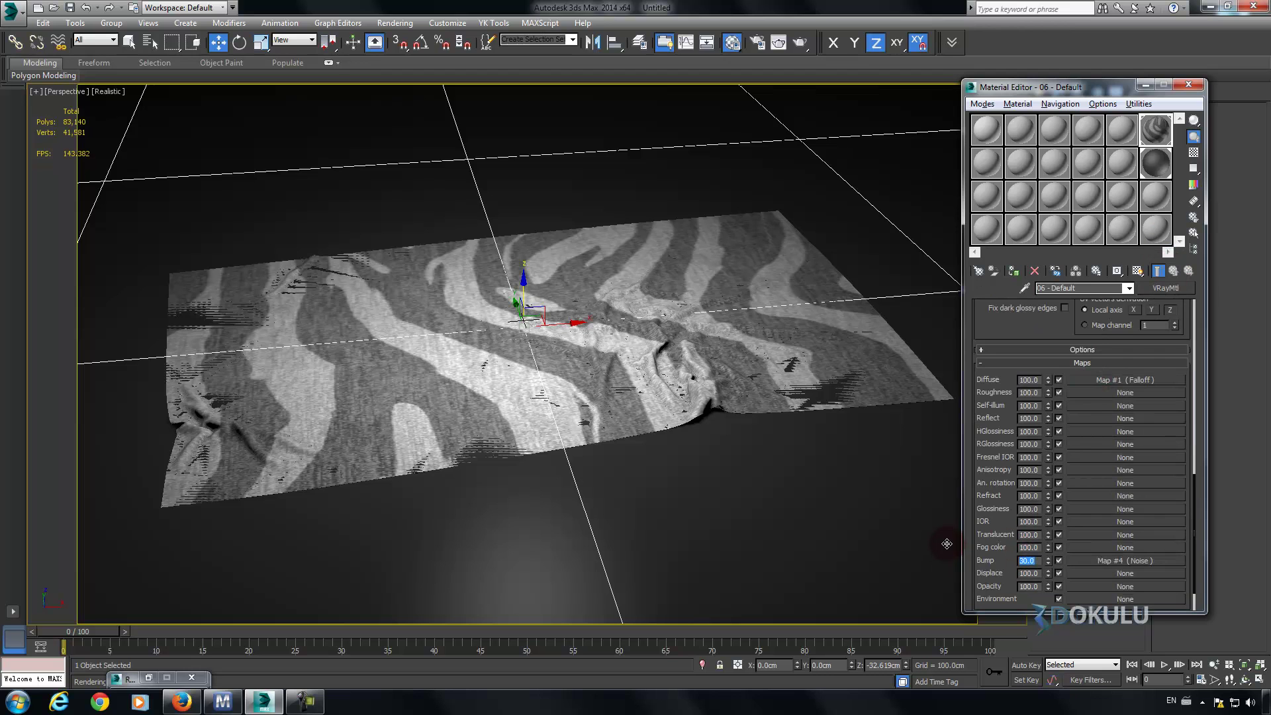
scroll(1030, 426, "up", 3)
scroll(1033, 360, "up", 5)
scroll(1059, 367, "up", 3)
Load fabric (28) into the diffuse falloff's pillow bitmap as the cloth texture.
left_click(1087, 375)
left_click(1119, 339)
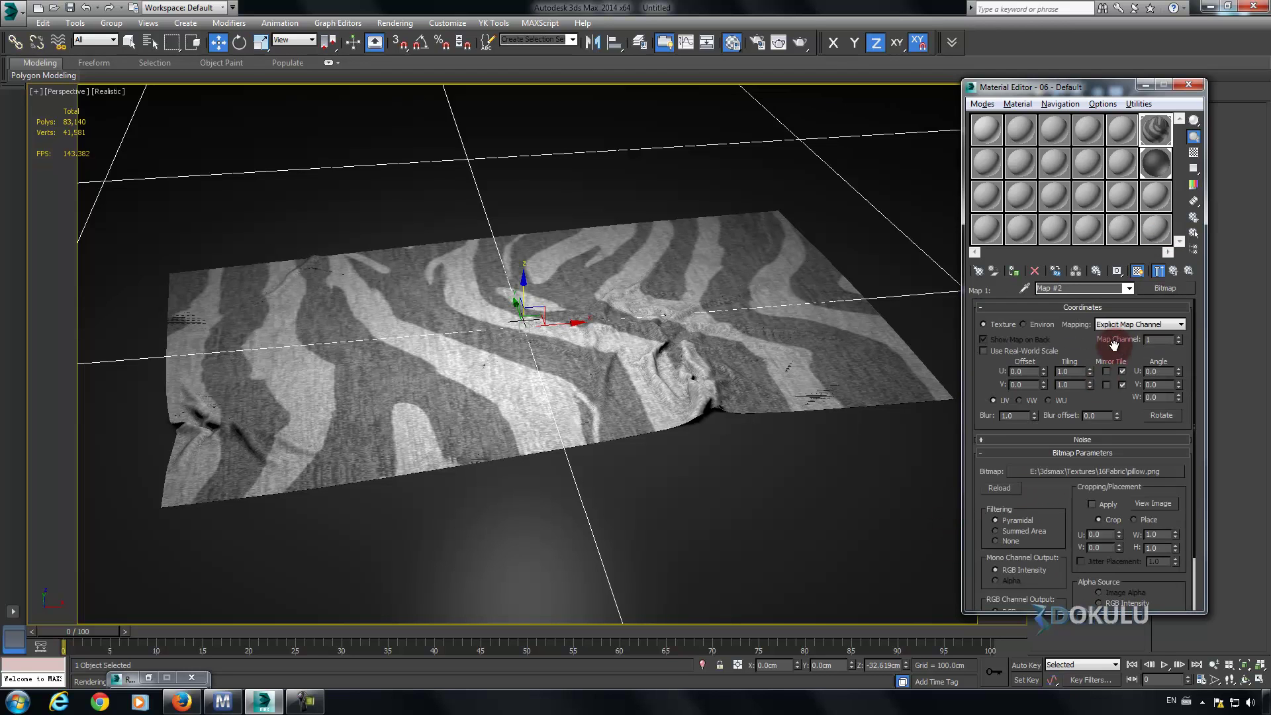
left_click(1087, 473)
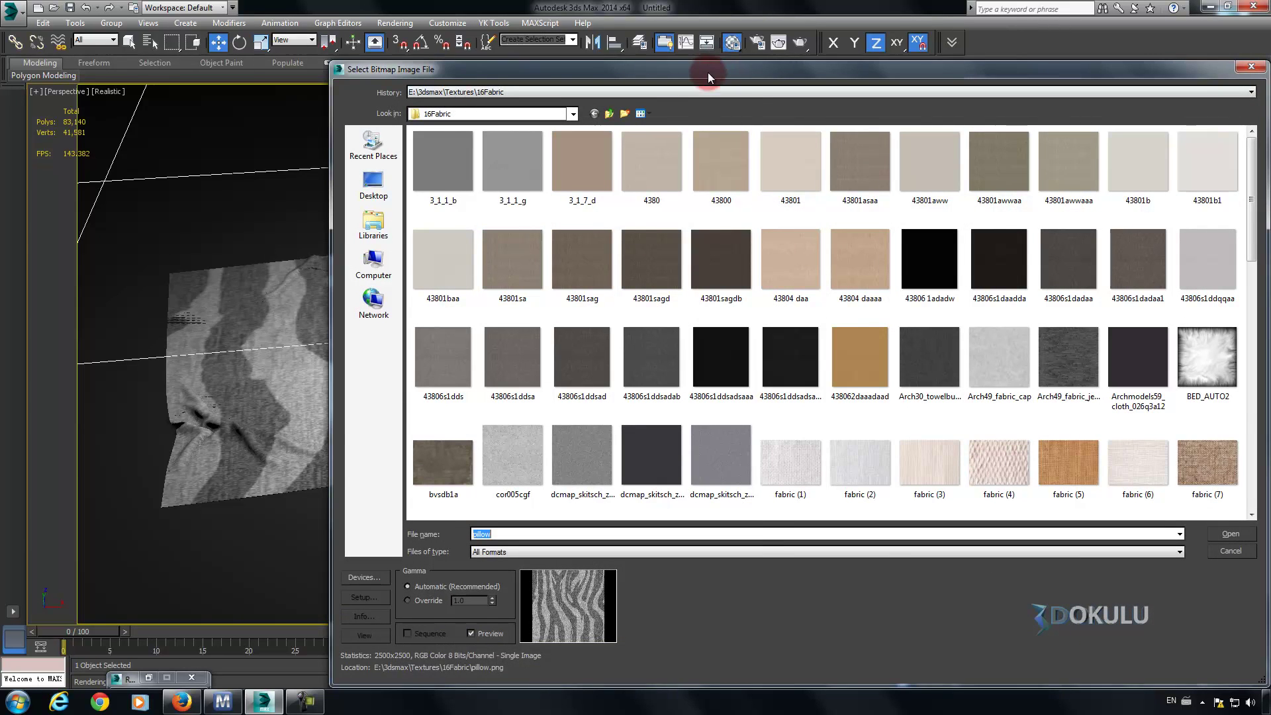
left_click_drag(707, 74, 518, 61)
left_click_drag(1062, 213, 1056, 332)
double_click(809, 285)
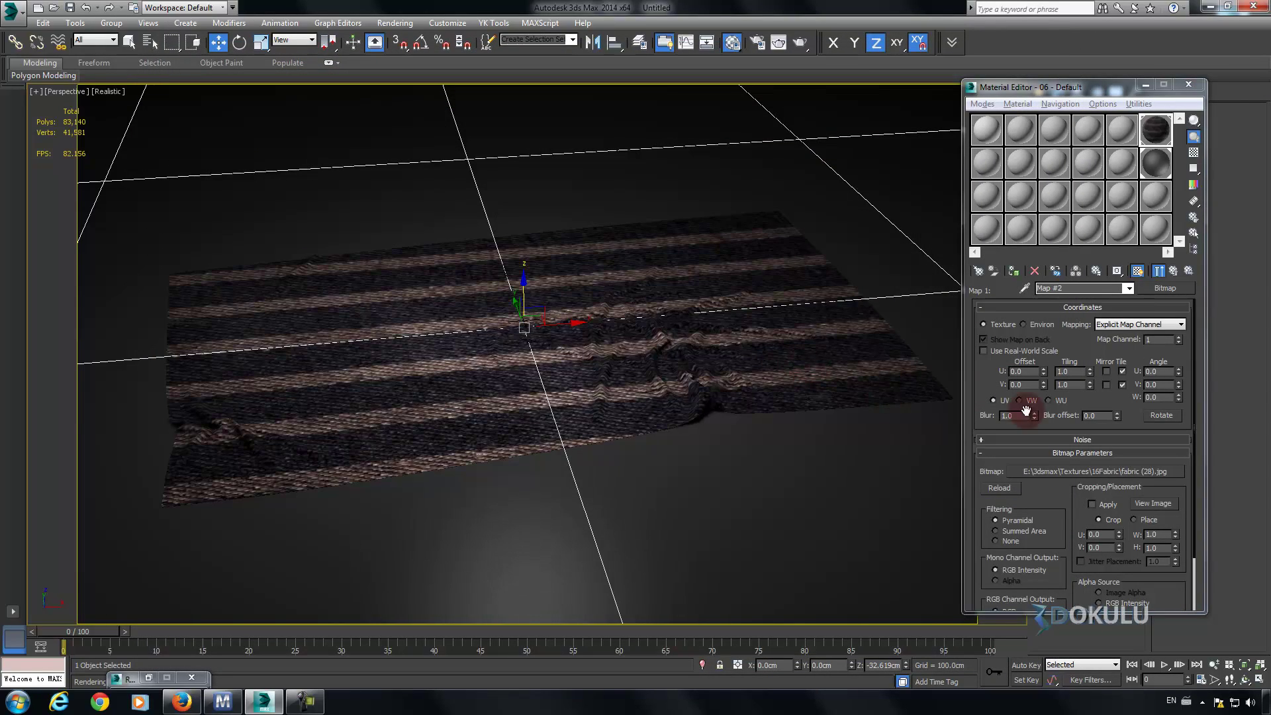
Replace the cloth texture with red-fabric.jpg and start a production render.
left_click(1127, 471)
left_click_drag(1062, 205, 1063, 333)
left_click_drag(1058, 385, 1052, 457)
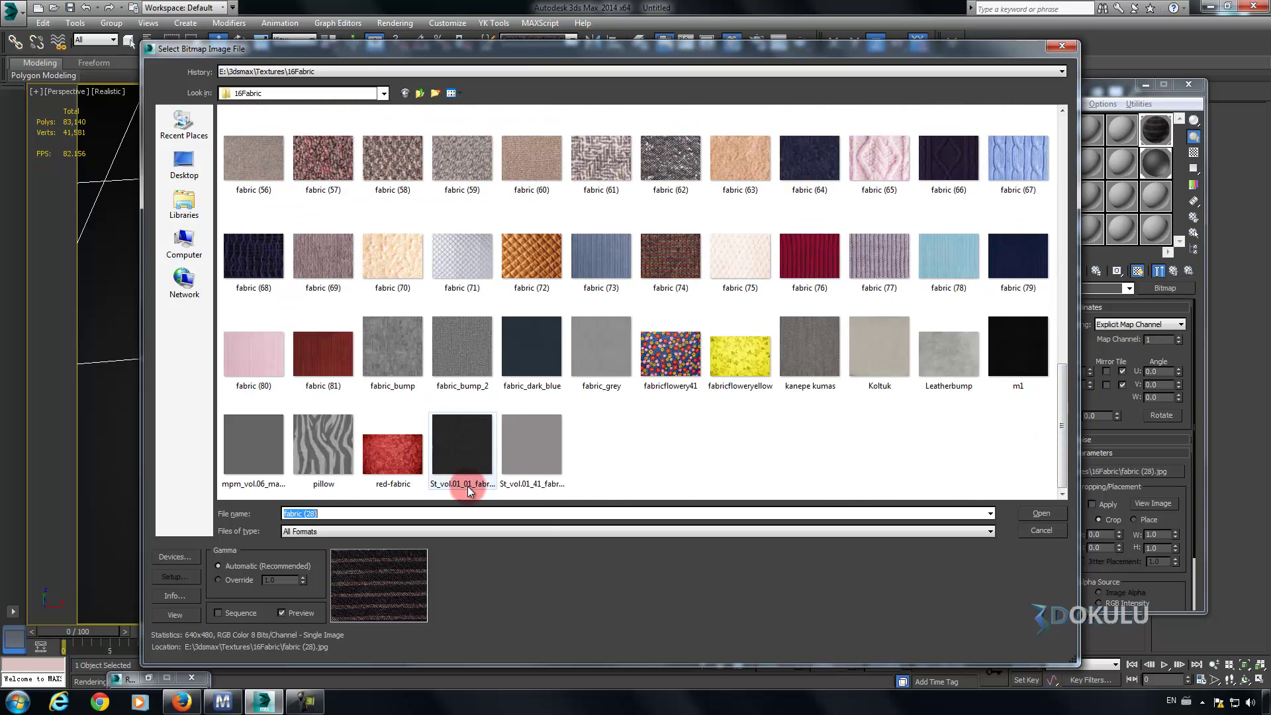
left_click(394, 460)
double_click(401, 453)
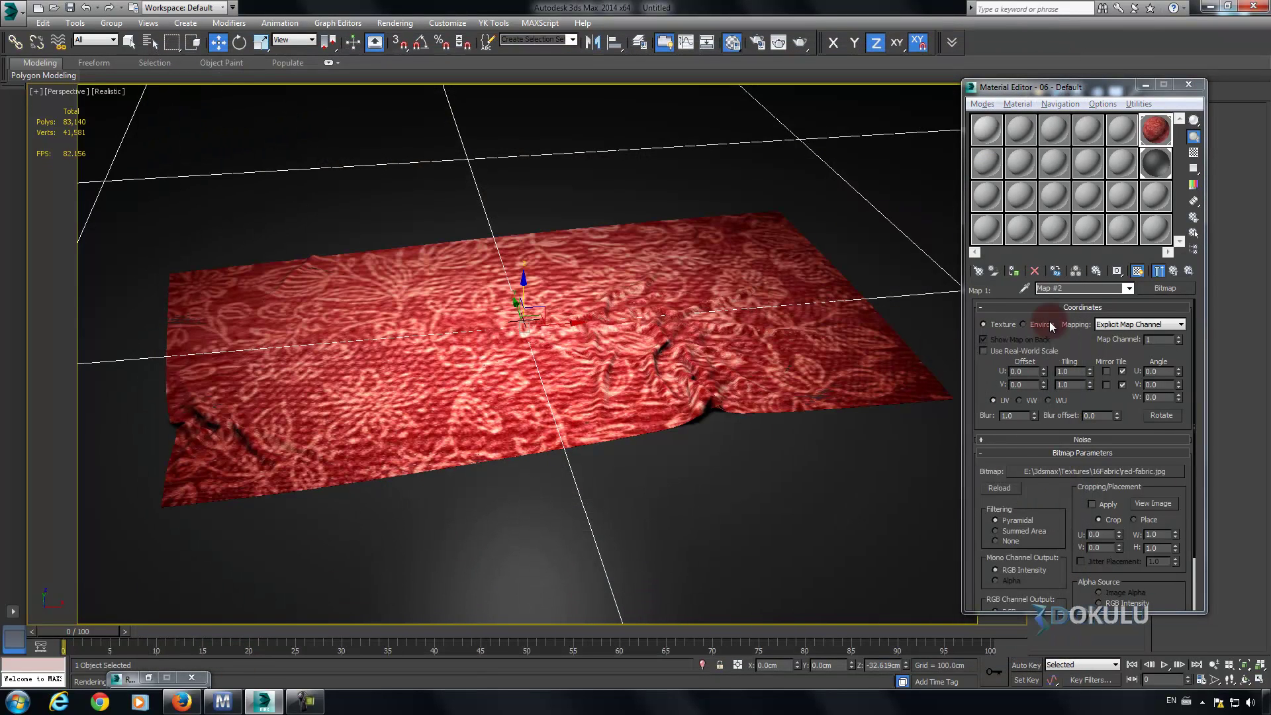
left_click(800, 43)
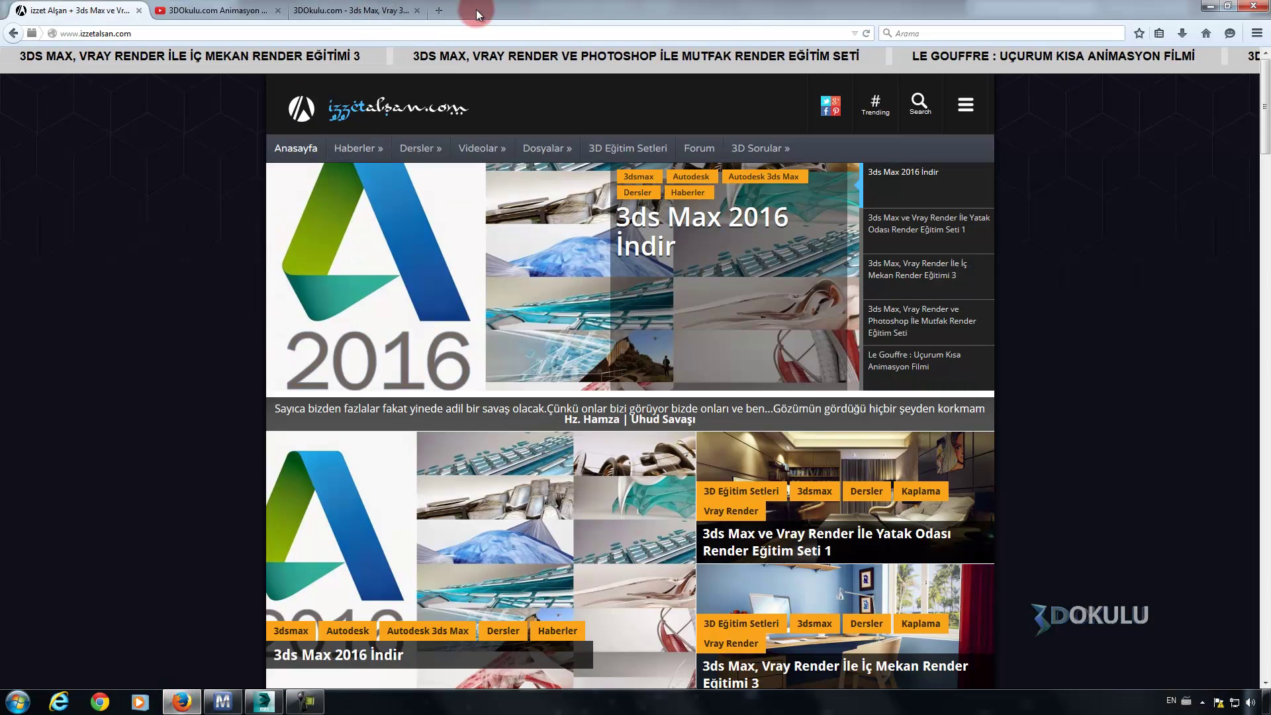
Go to the Google home page in the 3DOkulu.com browser tab.
left_click(345, 8)
left_click(439, 10)
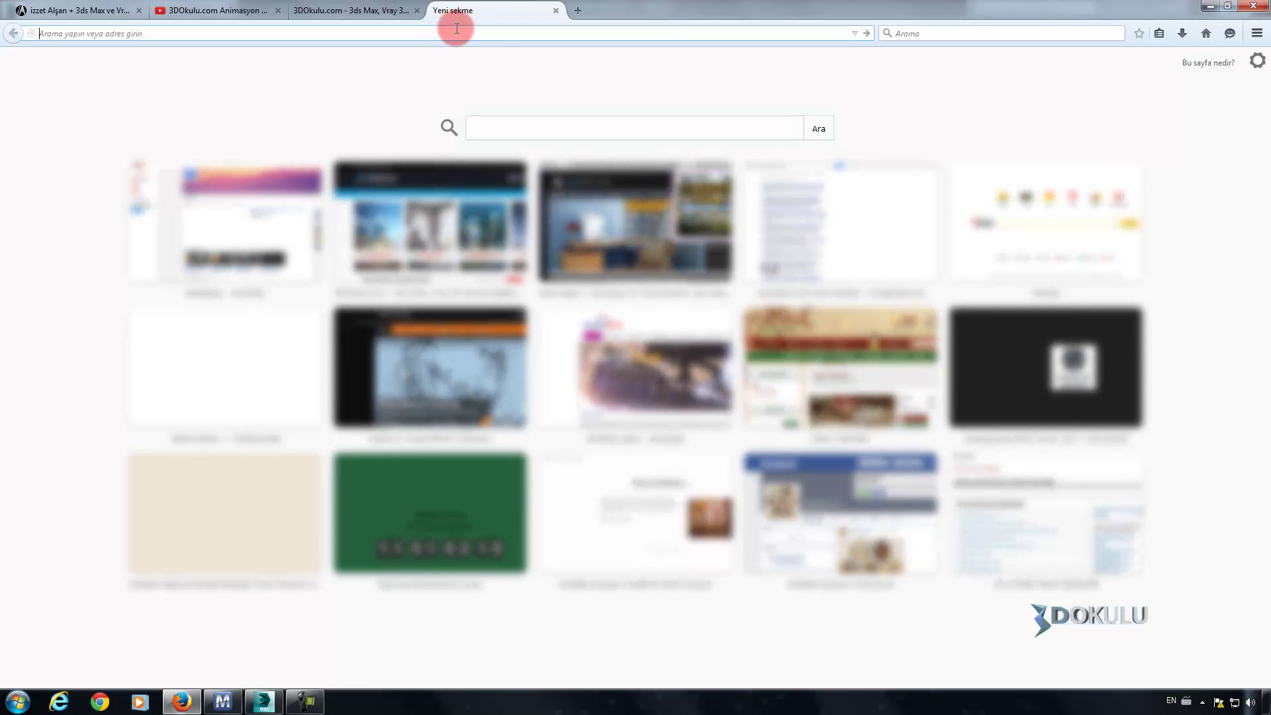
left_click(578, 10)
left_click(390, 10)
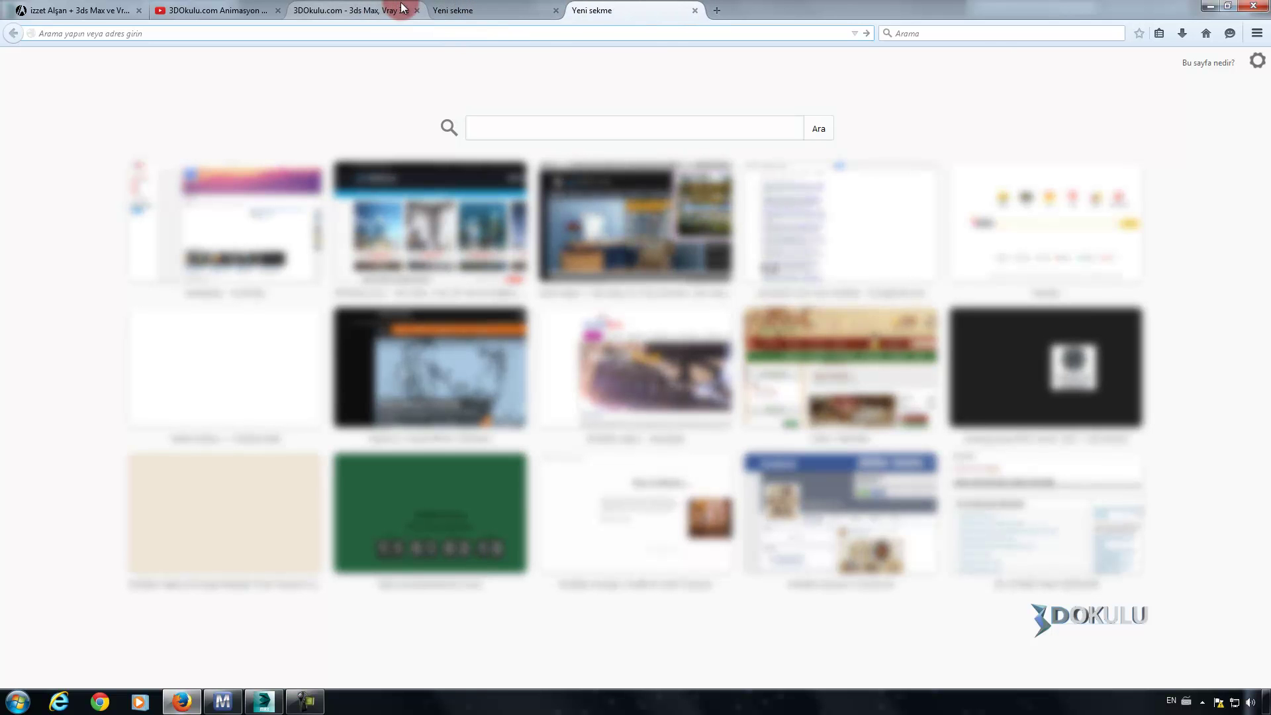
left_click(927, 32)
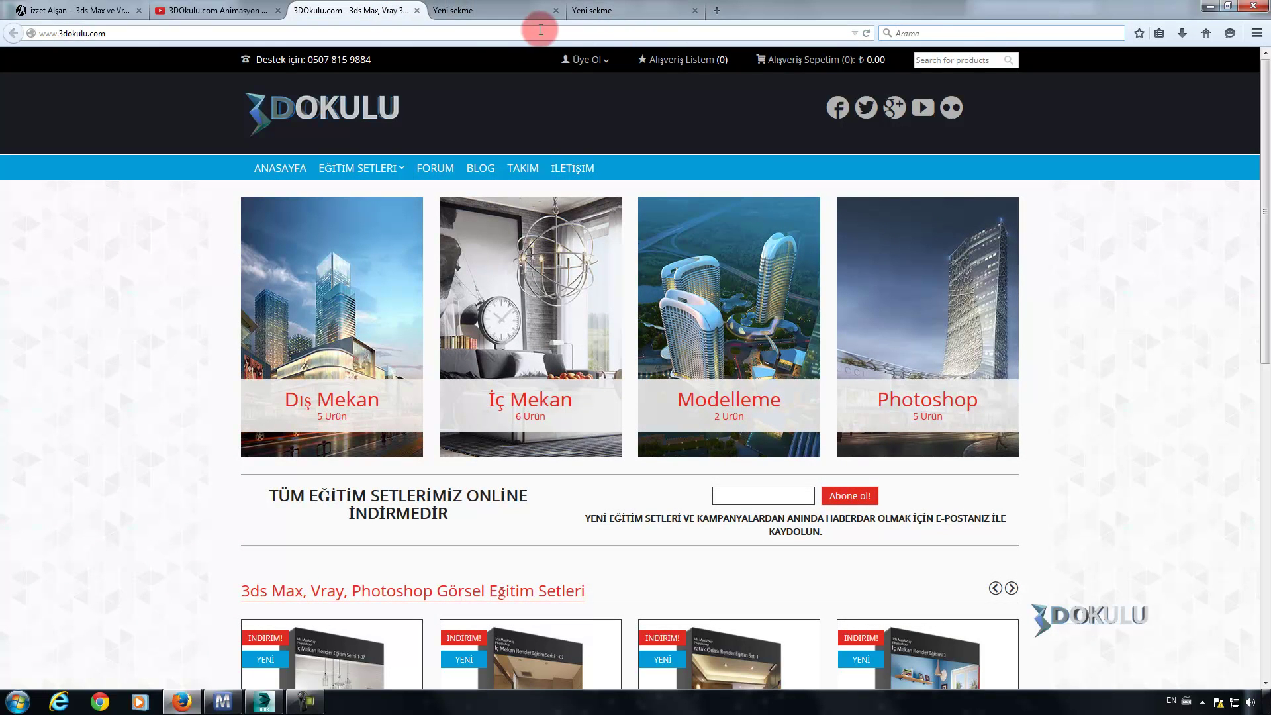
left_click(557, 35)
type("google")
key("Return")
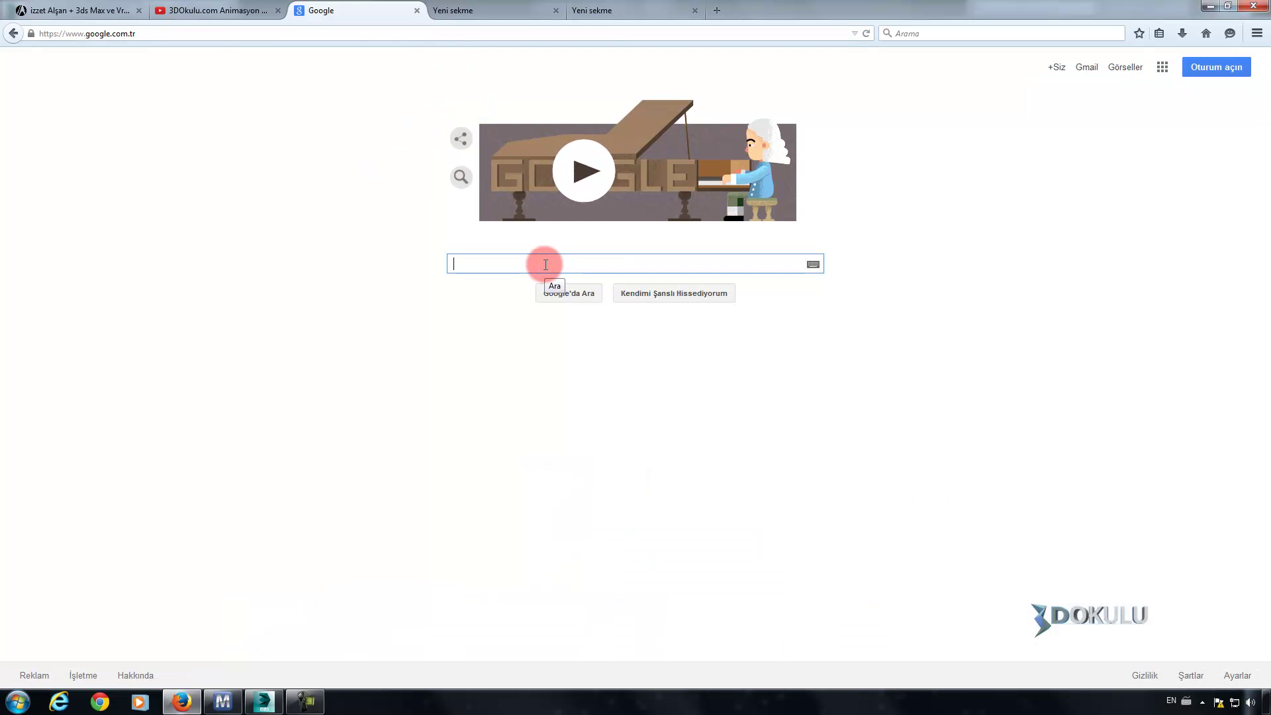
Search Google Images for 'carpet texture' and open the full-size circle-pattern Rug.jpg.
type("carpet")
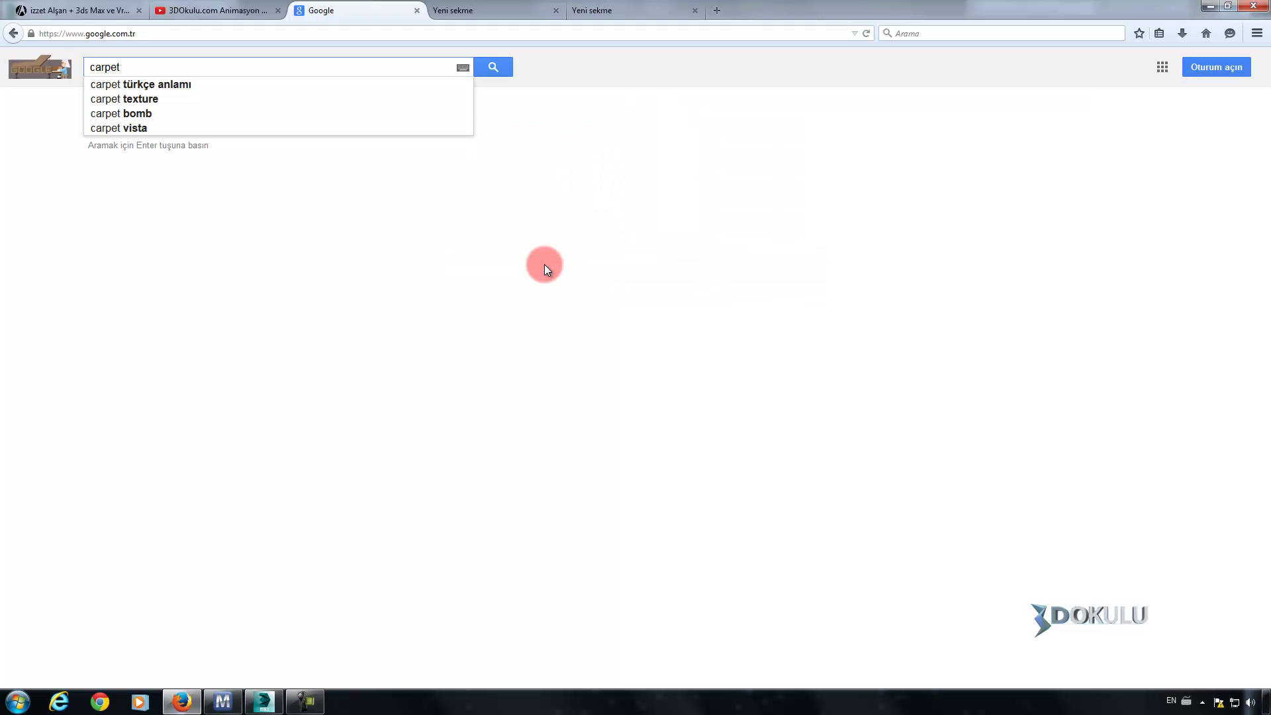
type(" texture")
key("Return")
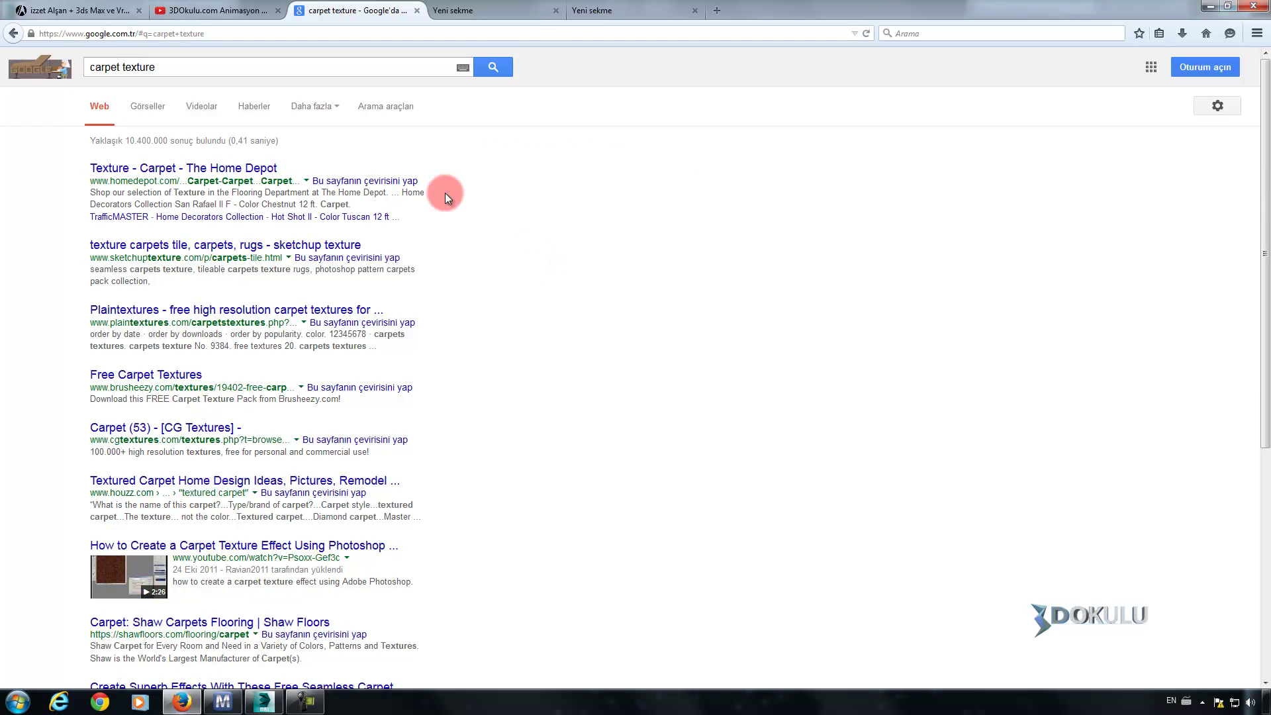
left_click(162, 107)
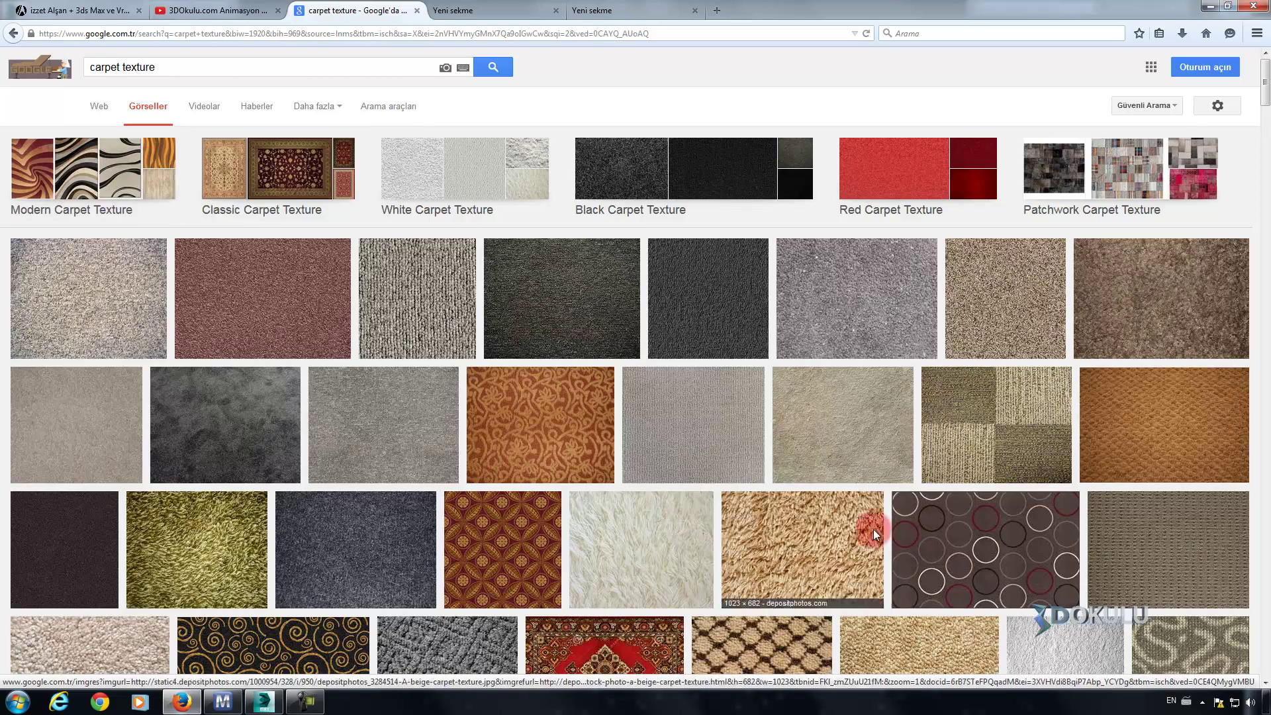
left_click(968, 535)
left_click(964, 356)
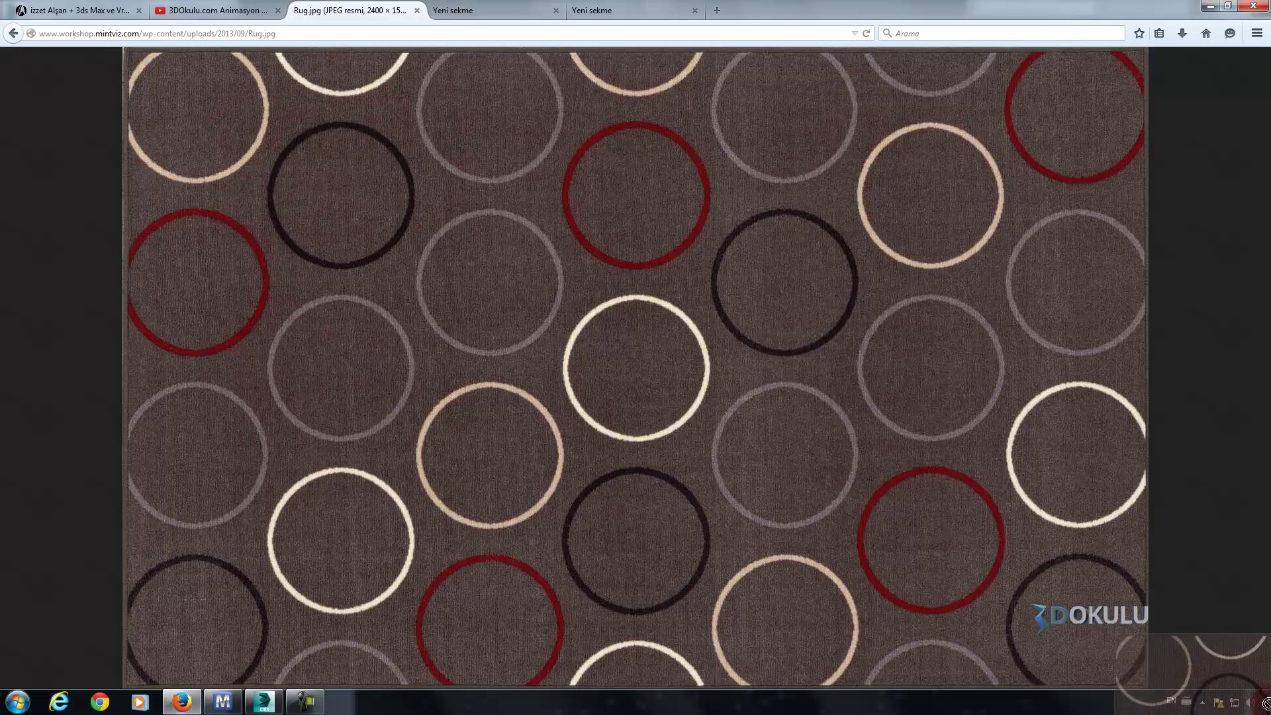
Drag Rug.jpg from Firefox onto the desktop to save it.
left_click(1266, 708)
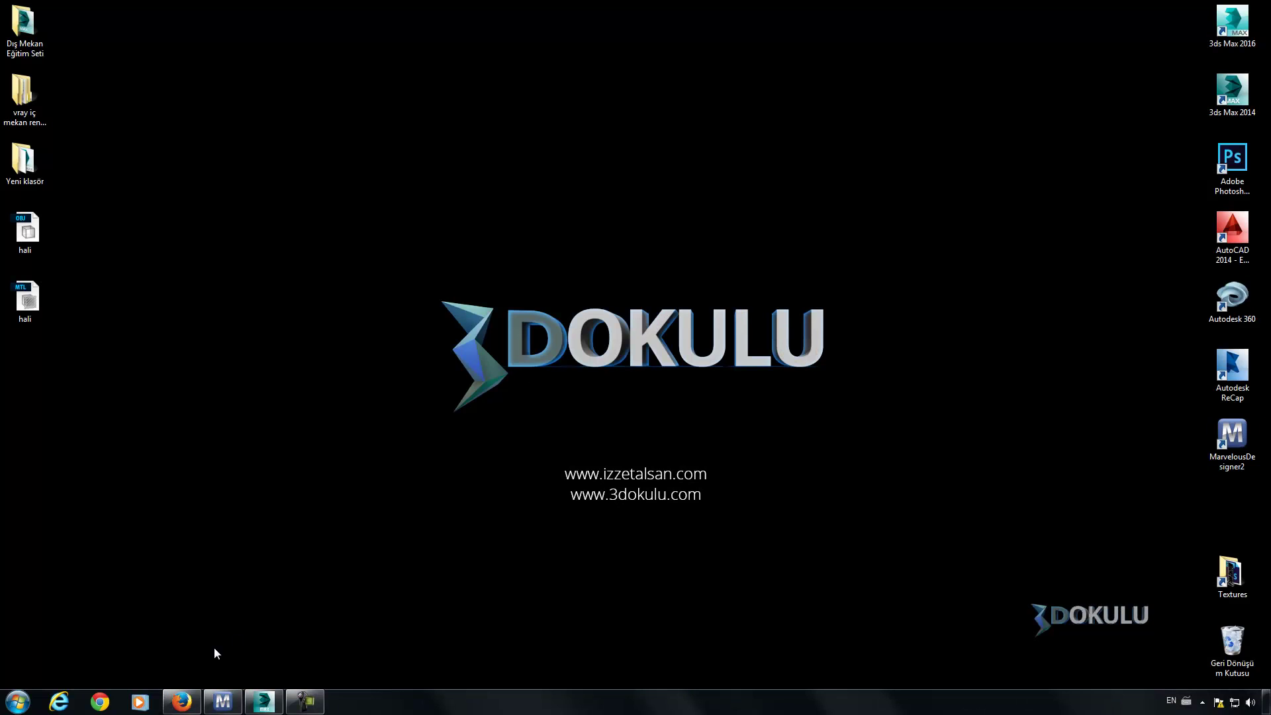
left_click(182, 702)
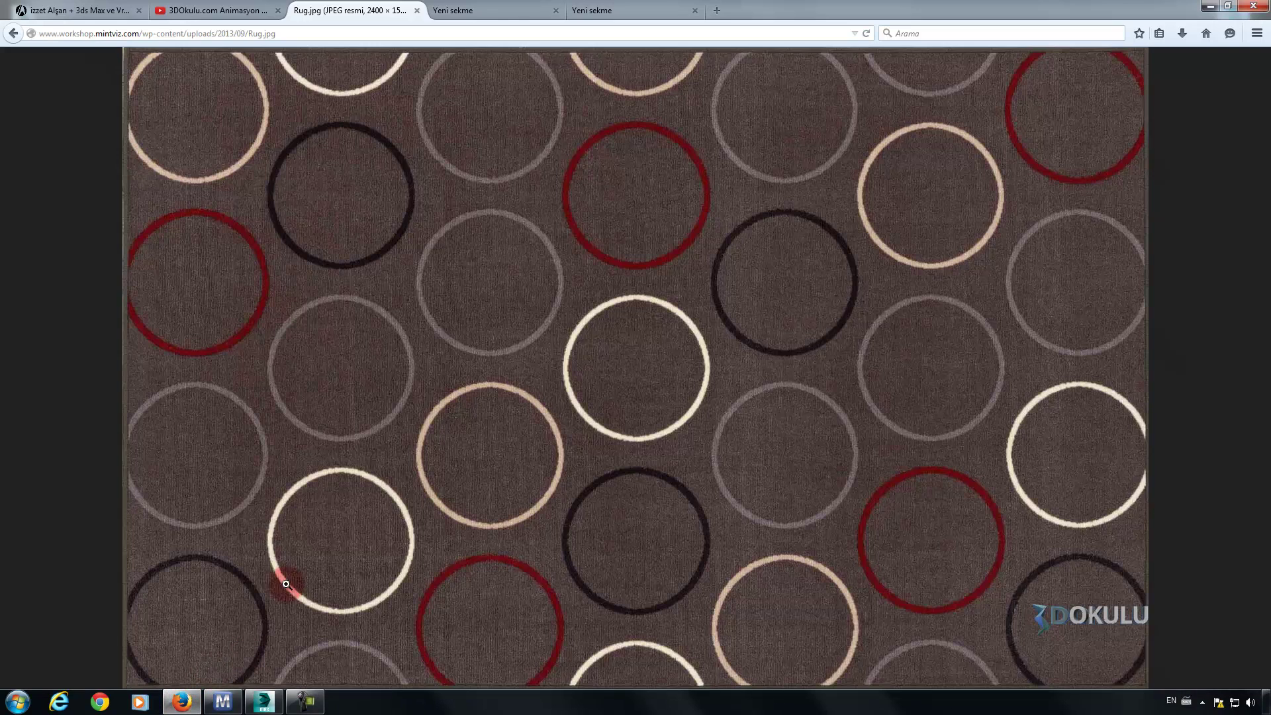
left_click(1264, 706)
left_click_drag(1265, 705, 742, 365)
Back in 3ds Max, resize the render window and clone the finished red floral render.
left_click(263, 702)
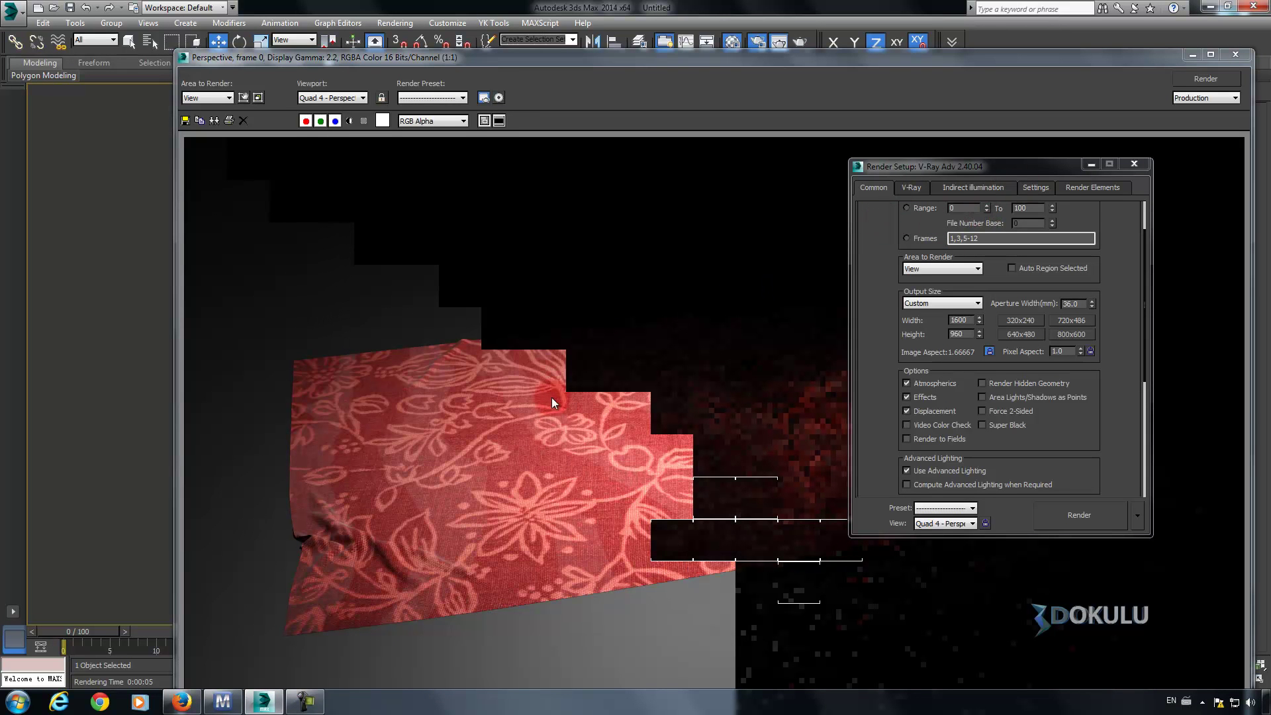
left_click(521, 396)
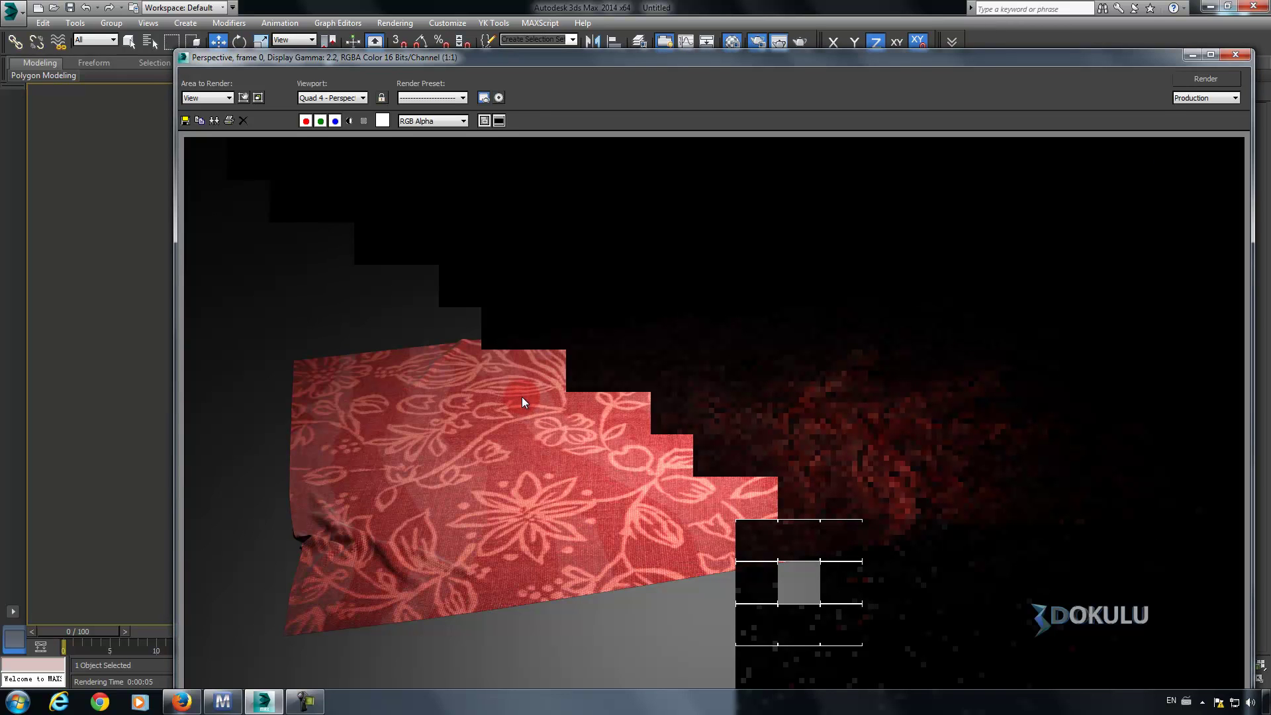
left_click_drag(594, 62, 358, 66)
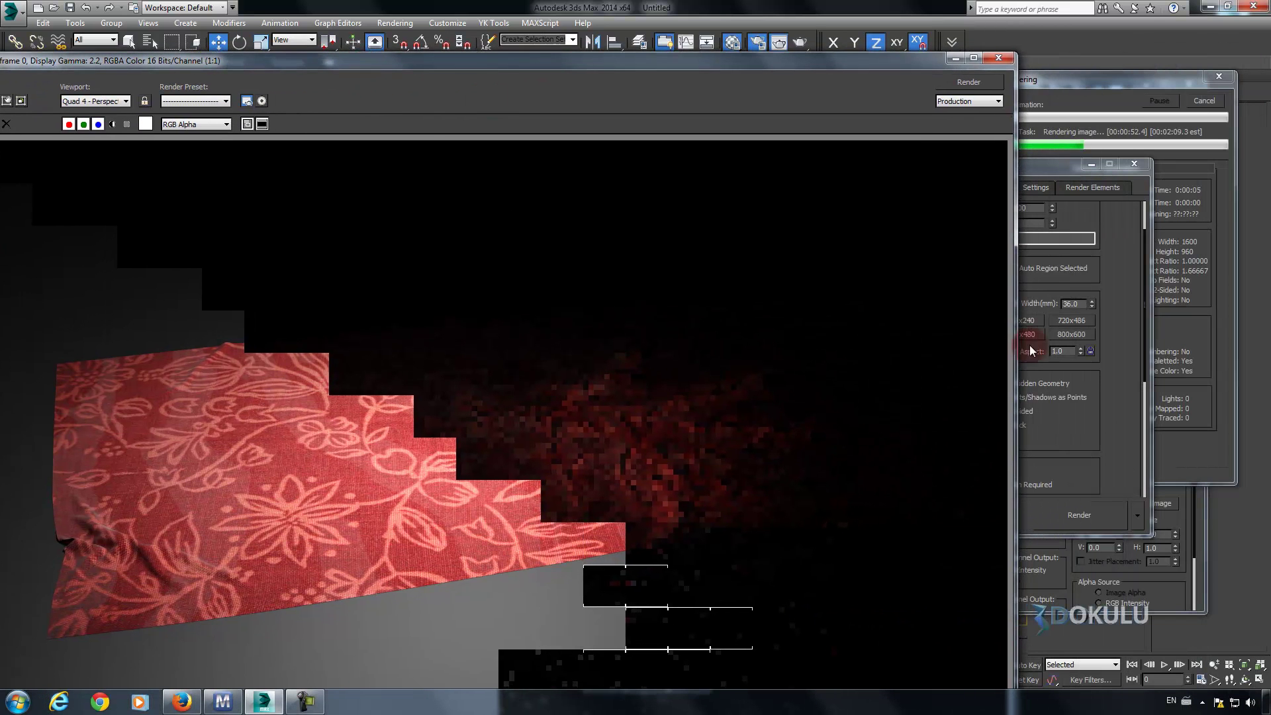
left_click(1129, 406)
left_click(646, 319)
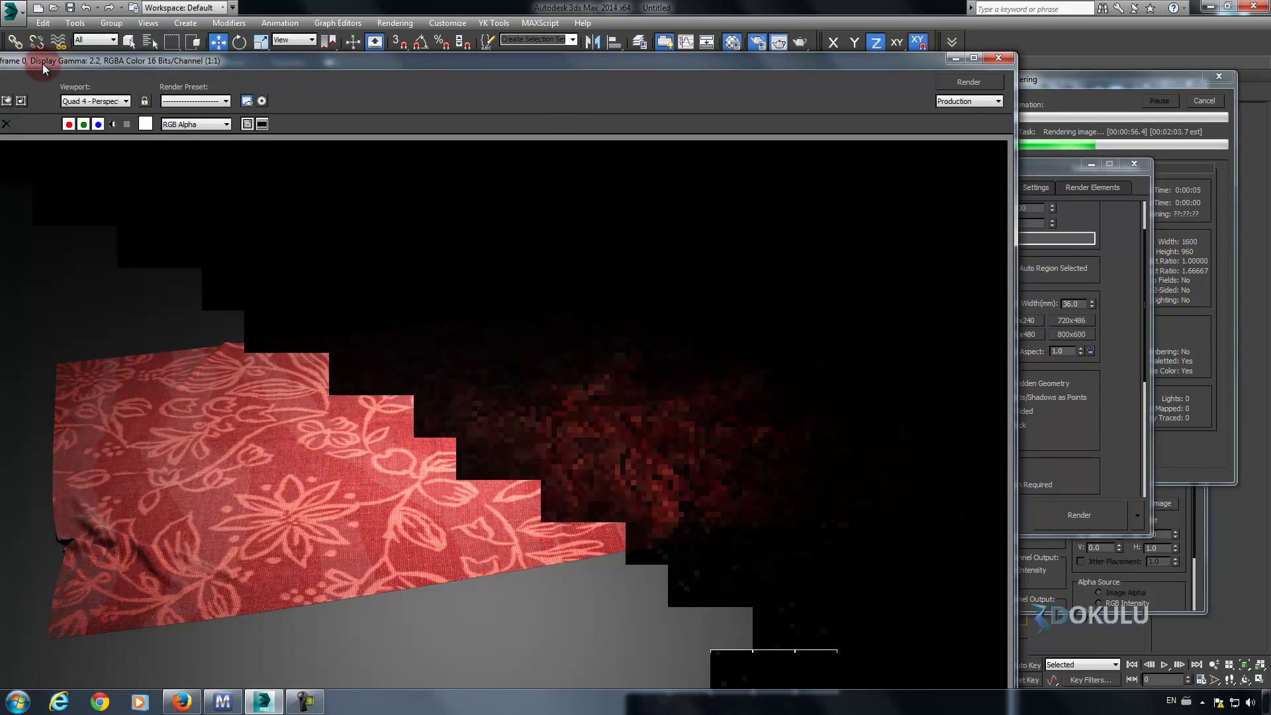
left_click_drag(40, 60, 100, 58)
left_click_drag(11, 51, 461, 295)
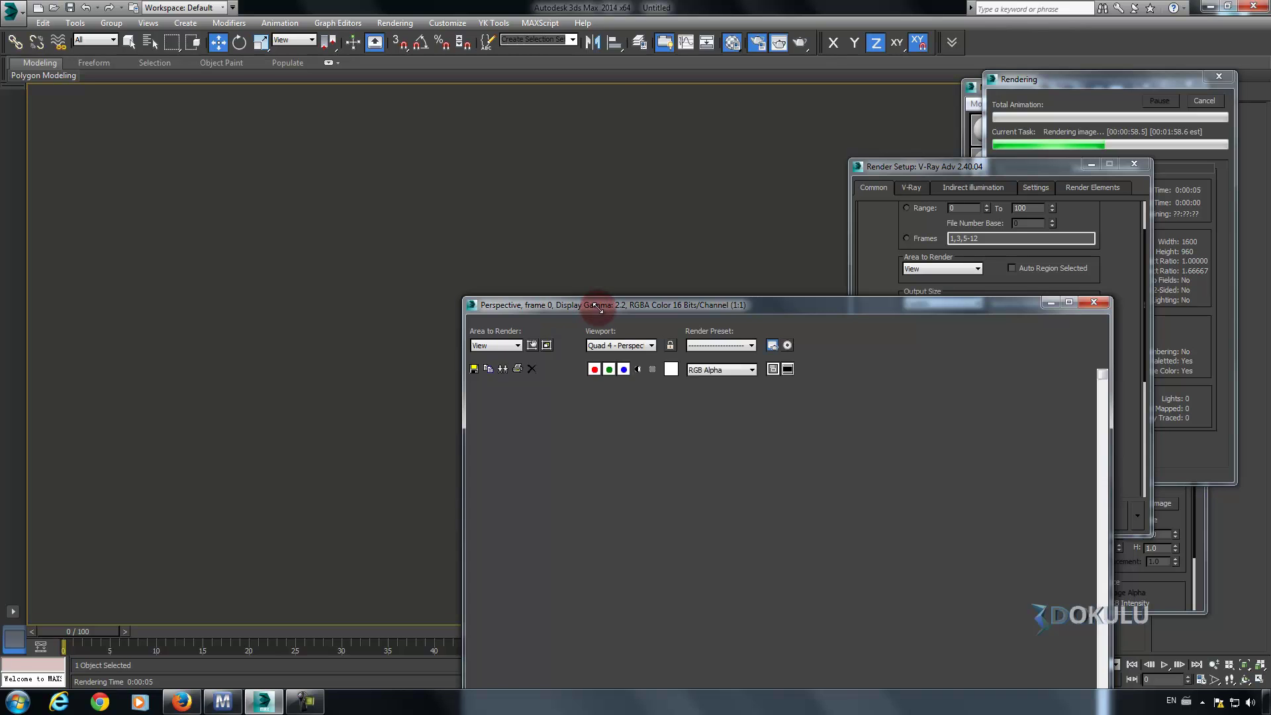
left_click_drag(612, 305, 298, 93)
scroll(412, 349, "down", 2)
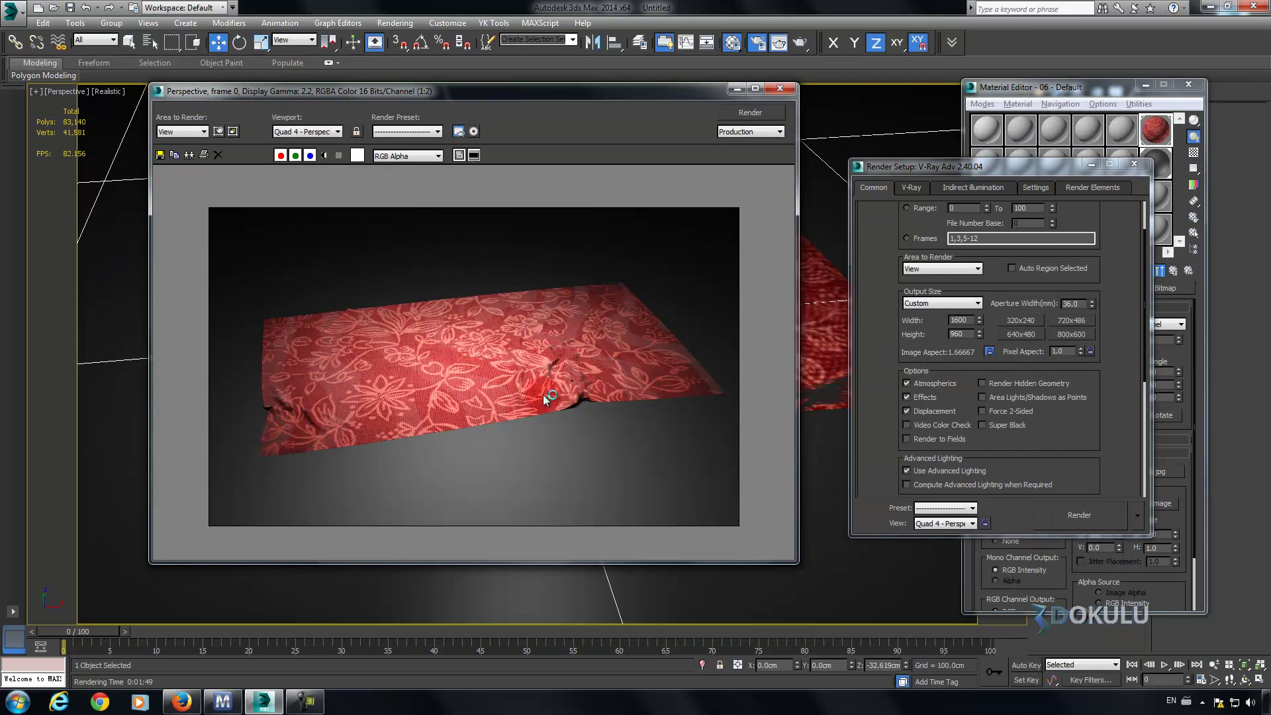
left_click(174, 154)
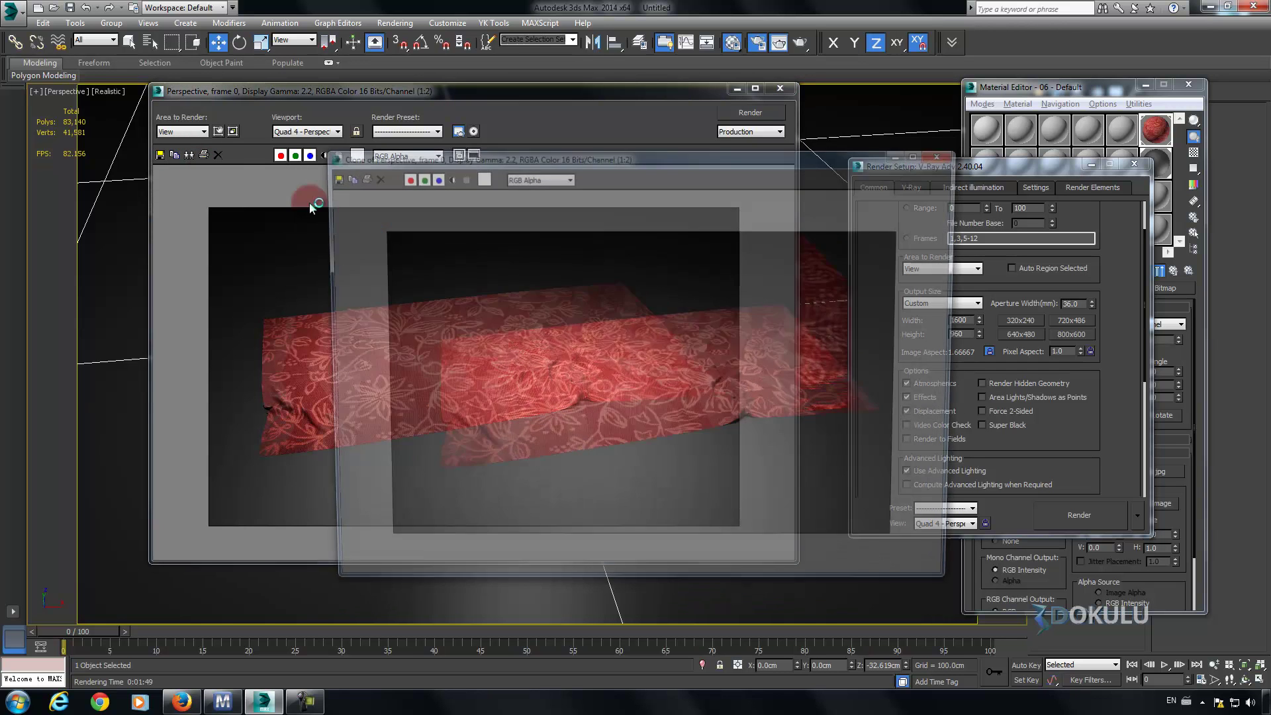
Load Desktop\Rug.jpg as the cloth's bitmap texture.
left_click(1193, 129)
left_click(1126, 471)
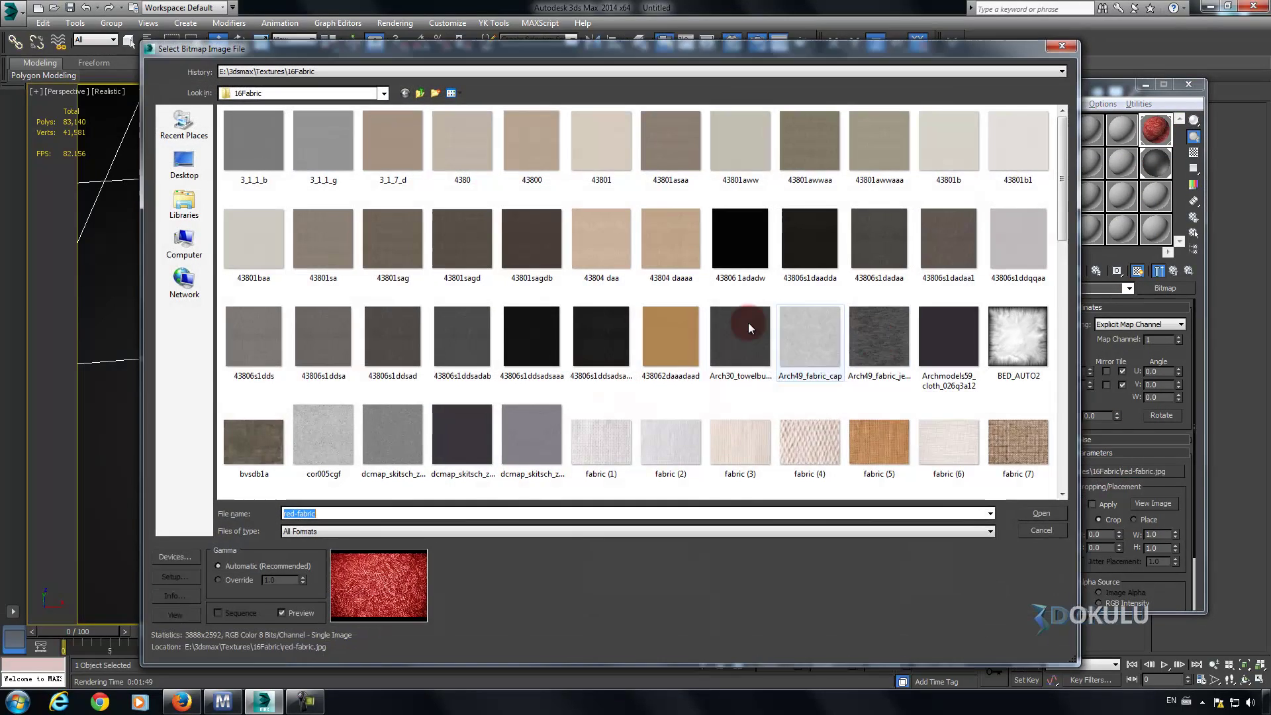
left_click(184, 162)
left_click(682, 157)
double_click(682, 156)
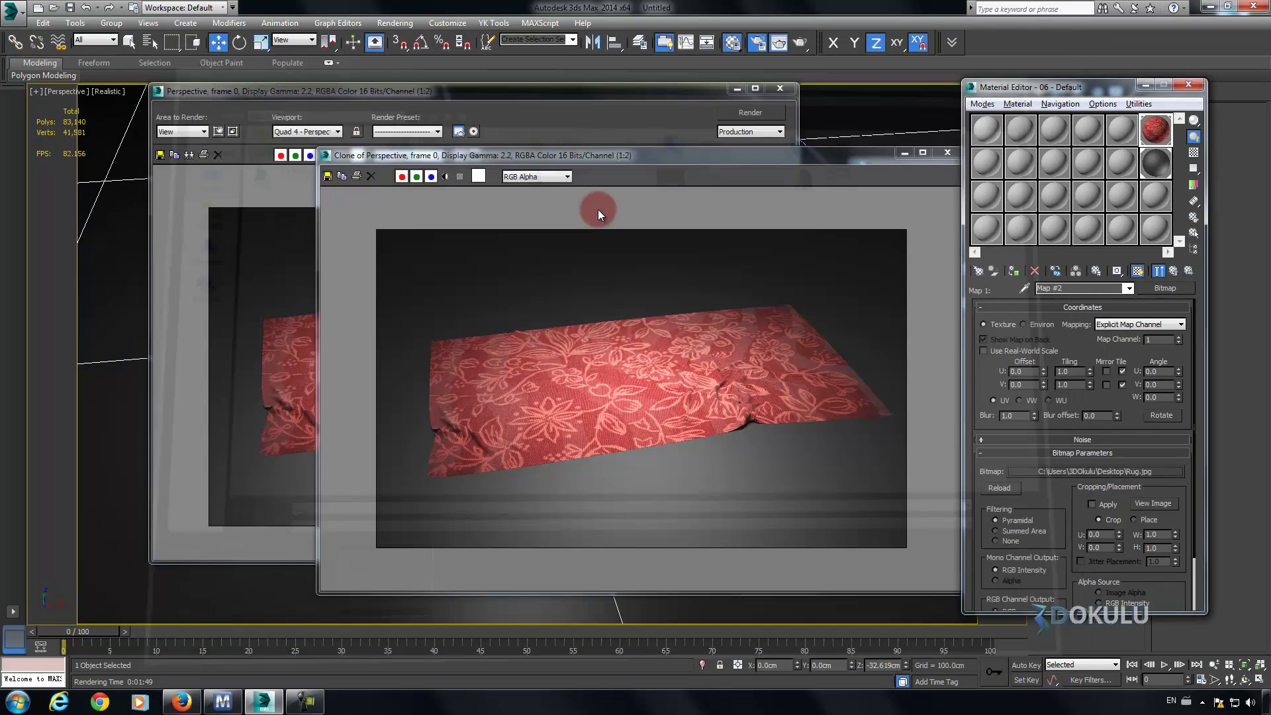
left_click_drag(458, 92, 437, 104)
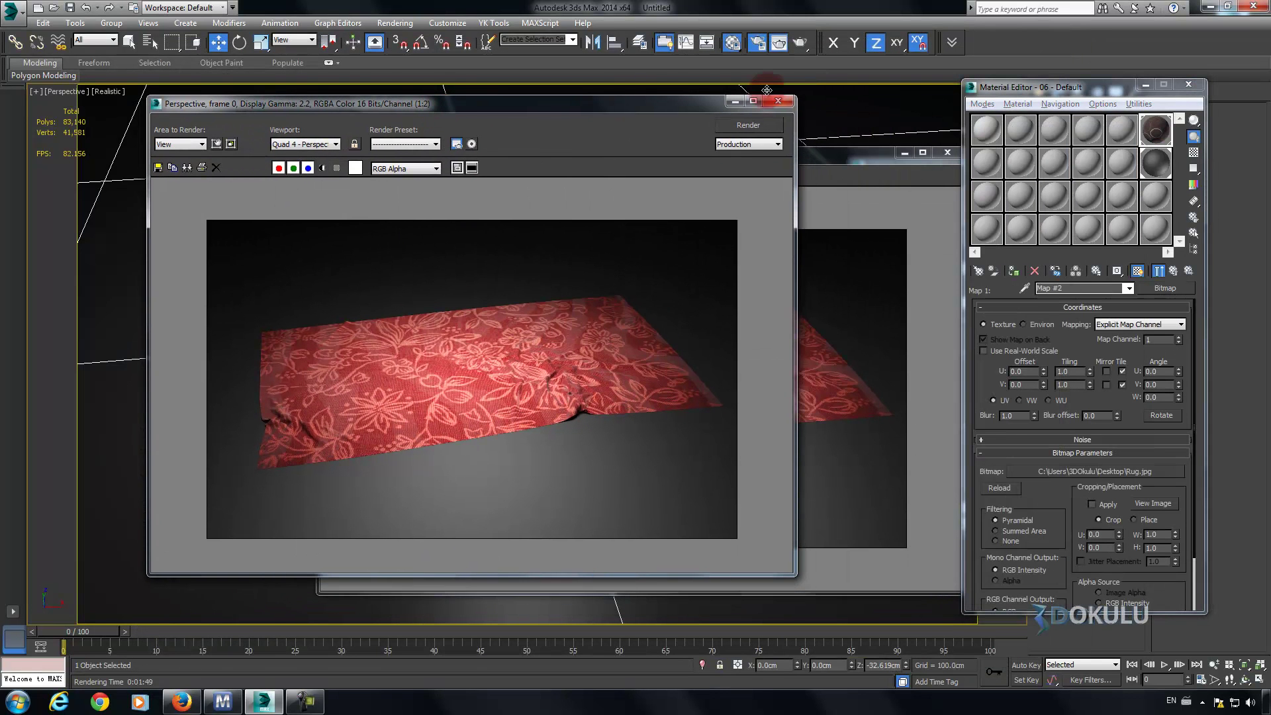
Re-render the cloth with the brown circle-pattern Rug texture beside the cloned floral render.
left_click(748, 125)
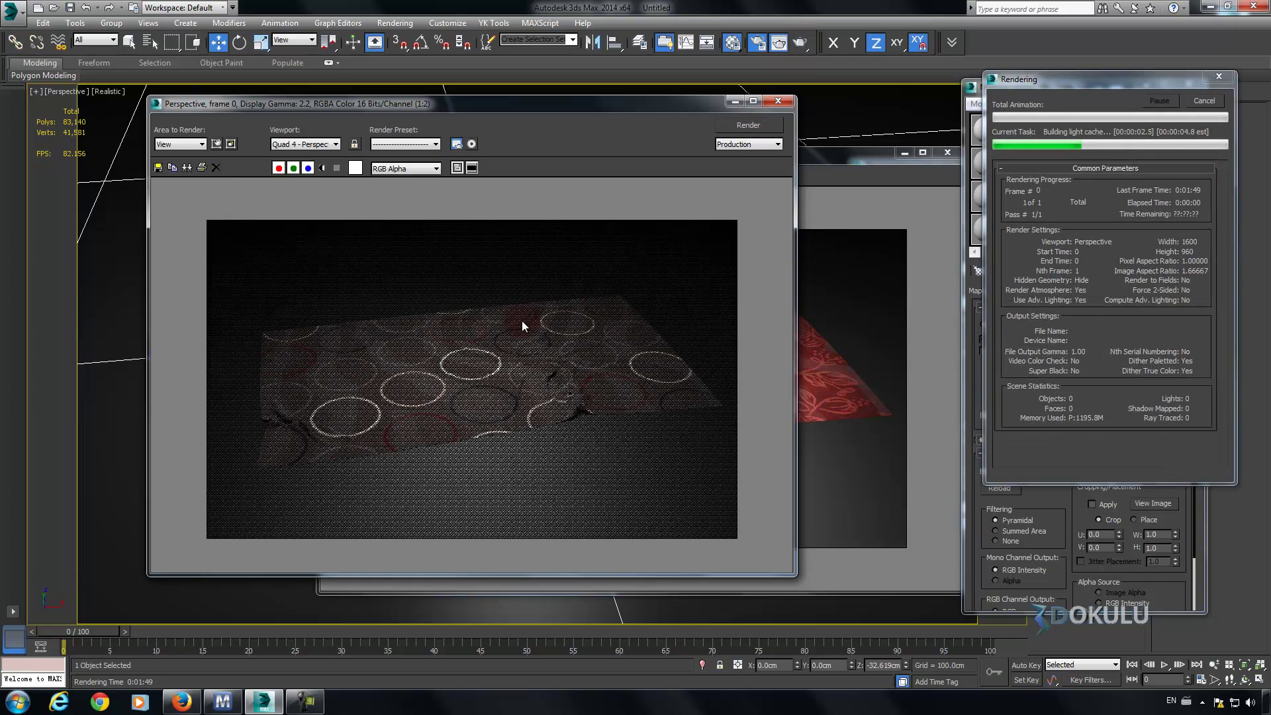
left_click_drag(455, 323, 494, 322)
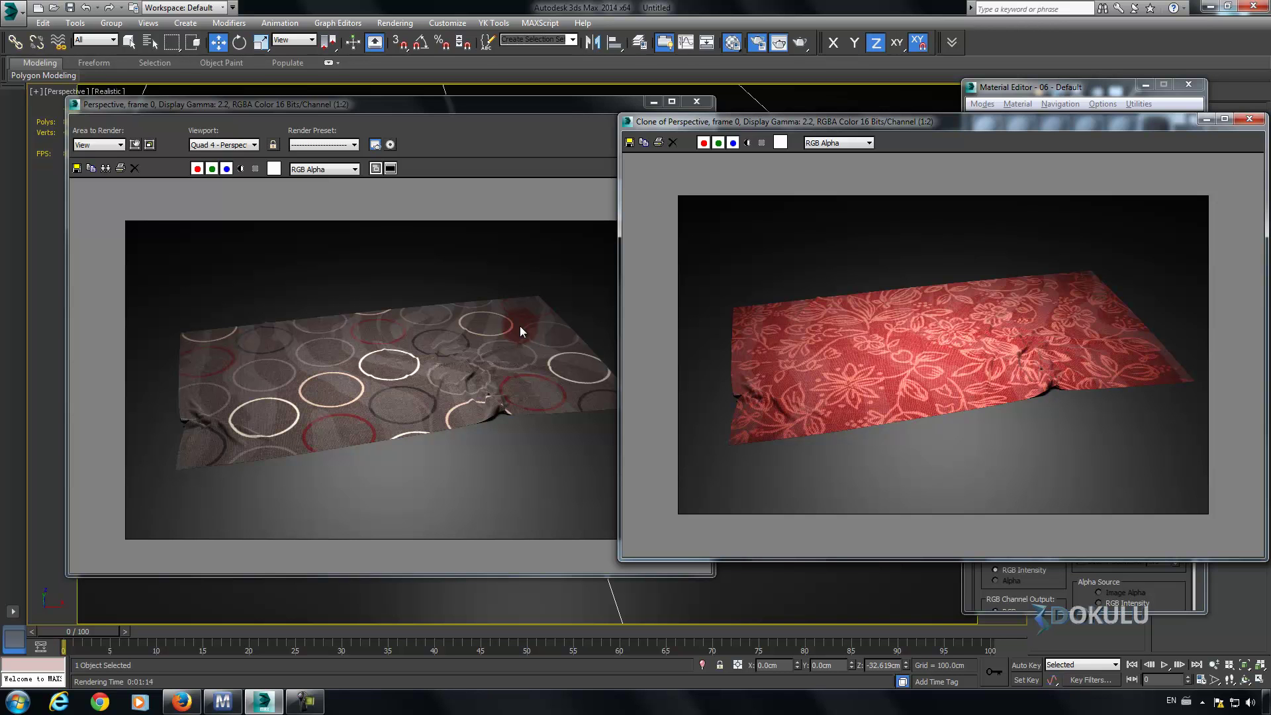
Switch to Firefox and browse the 3DOkulu YouTube channel and tutorial blog tabs.
key("alt+Tab")
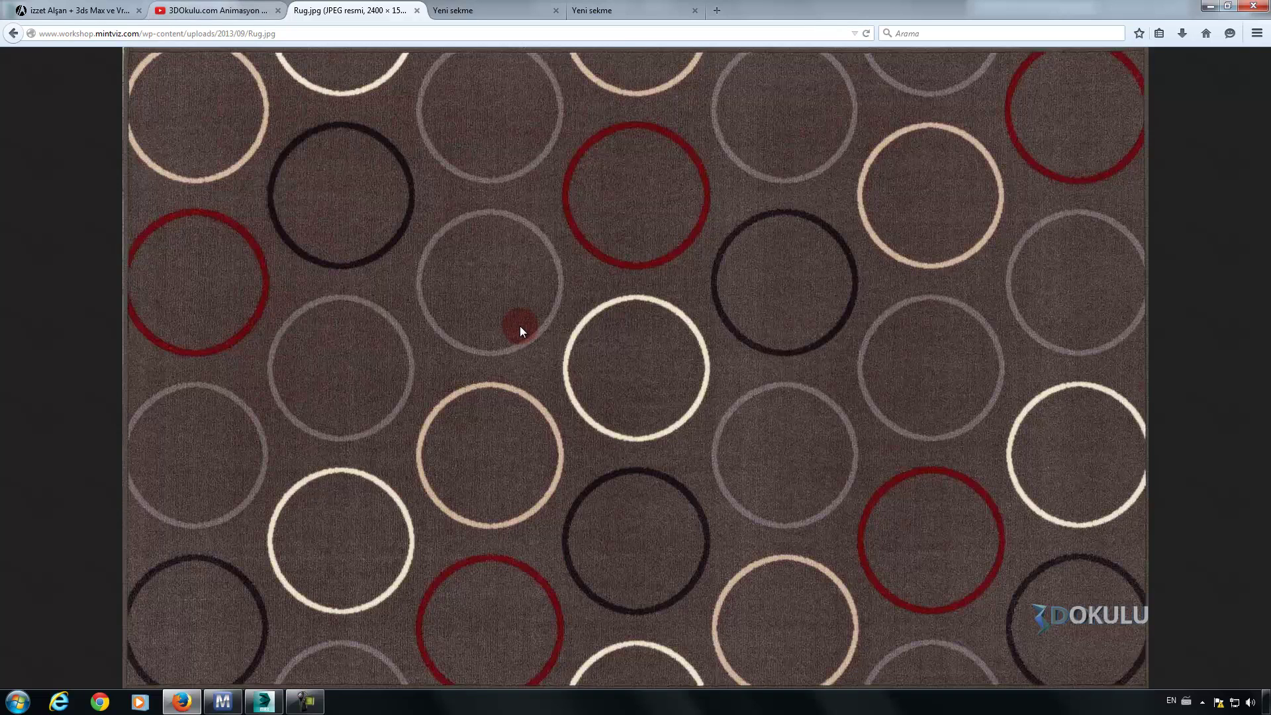
key("ctrl+shift+Tab")
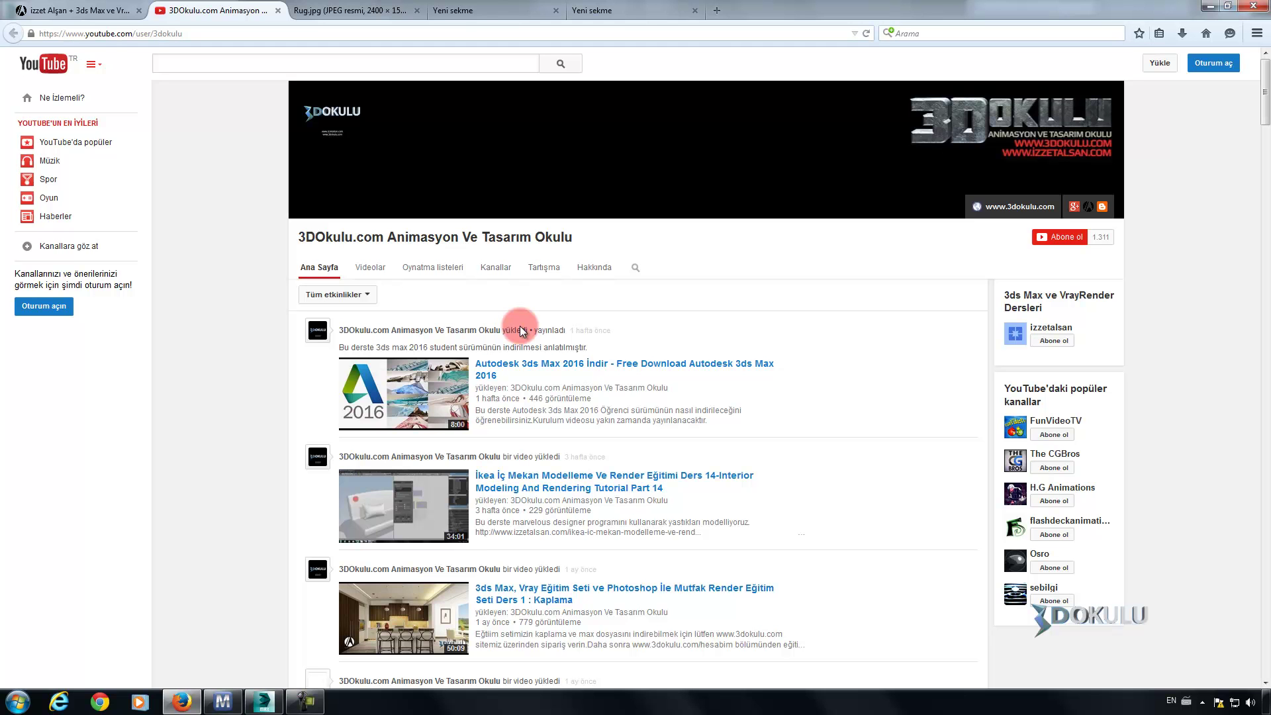
key("ctrl+shift+Tab")
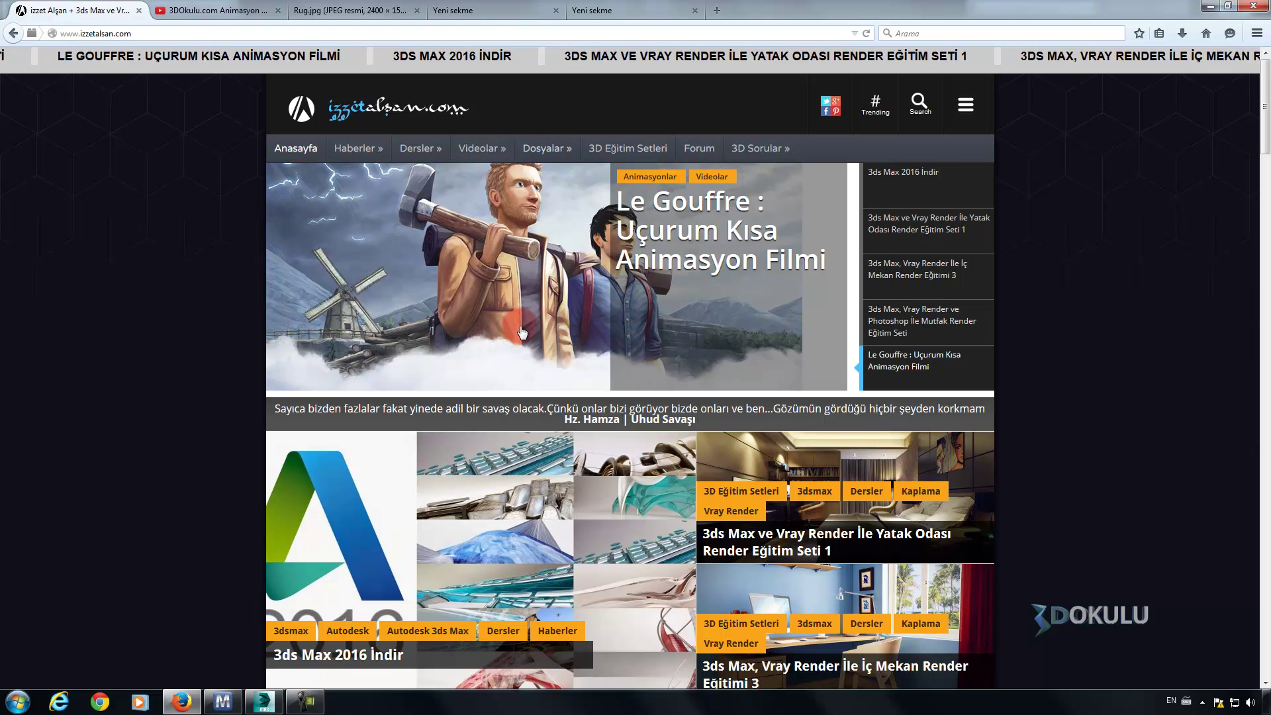
key("Tab")
key("Tab")
key("Tab")
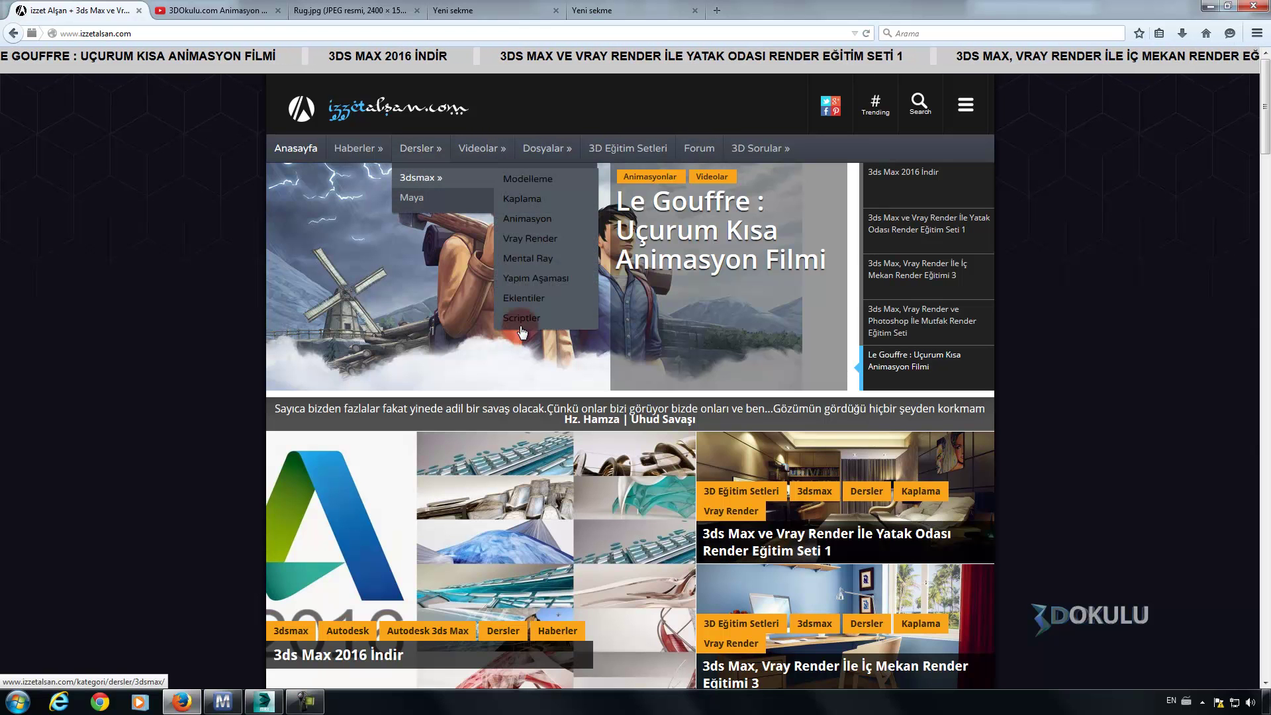
scroll(522, 331, "down", 5)
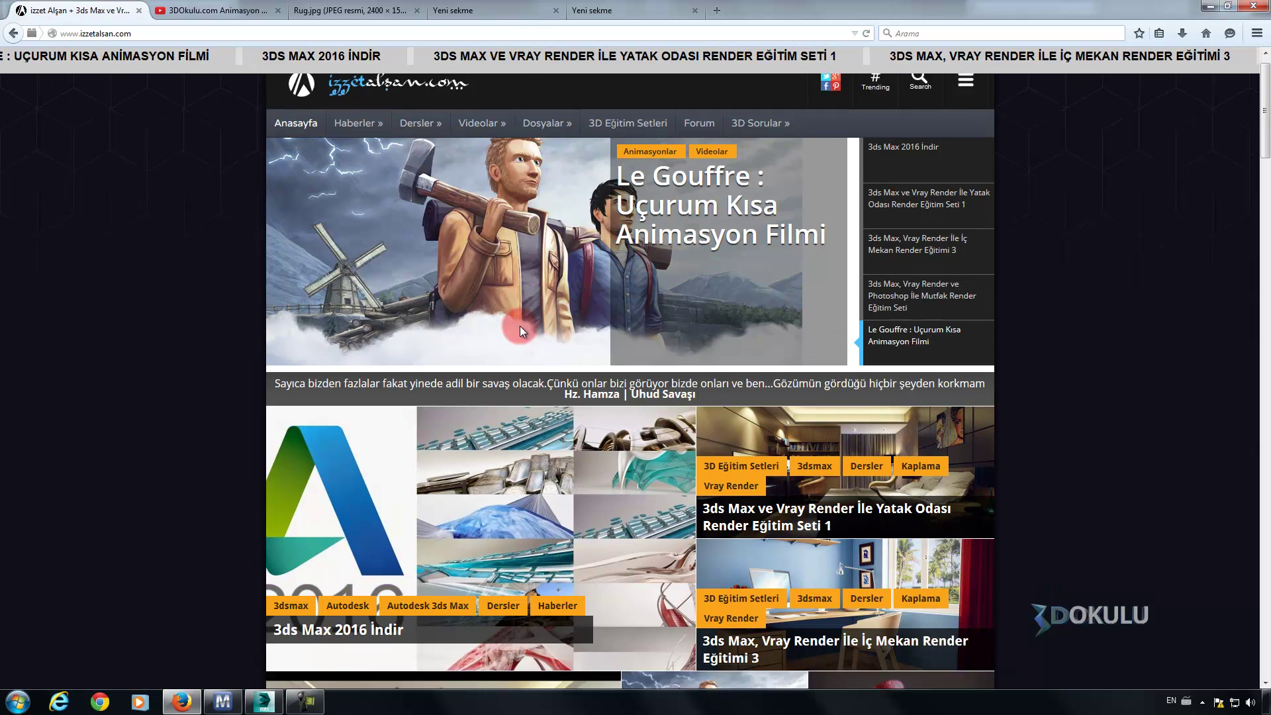
scroll(519, 326, "down", 5)
scroll(519, 326, "down", 2)
scroll(519, 325, "down", 3)
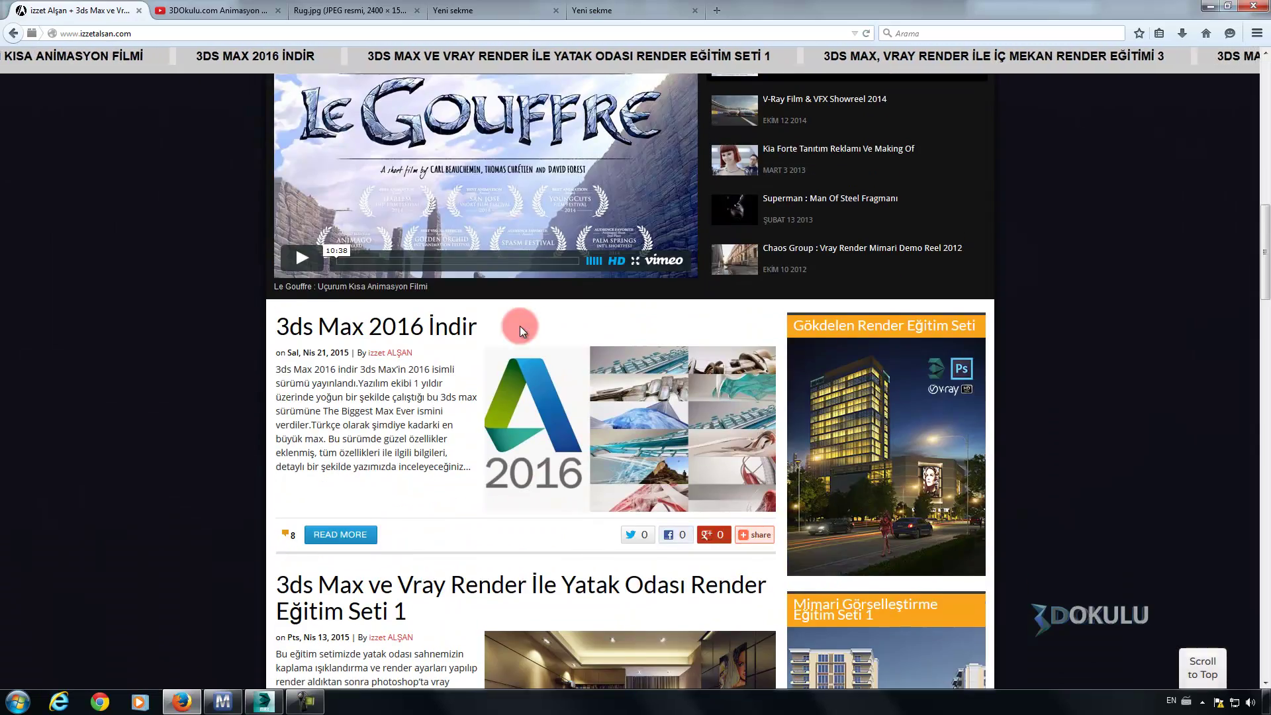
scroll(519, 325, "down", 6)
scroll(519, 326, "up", 10)
scroll(519, 325, "up", 5)
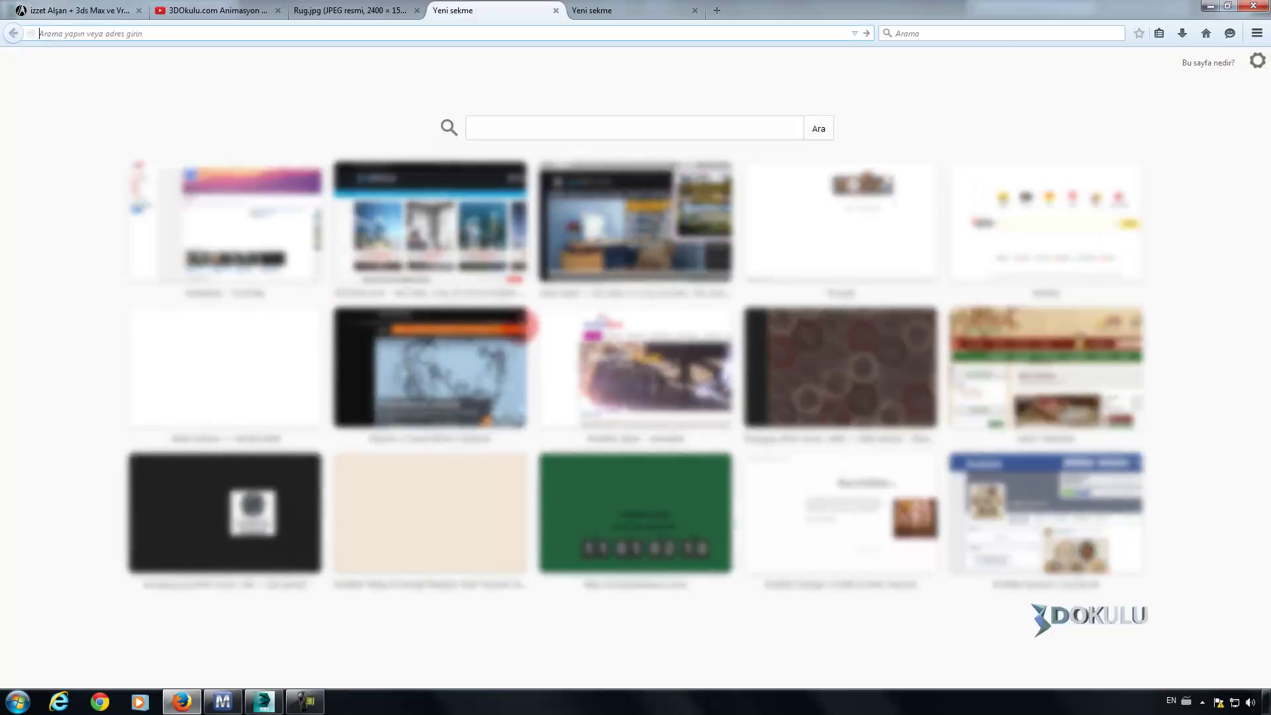
Load 3dokulu.com, scroll through its training-set shop, then return to the blog tab.
type("3dokulu.com")
key("Return")
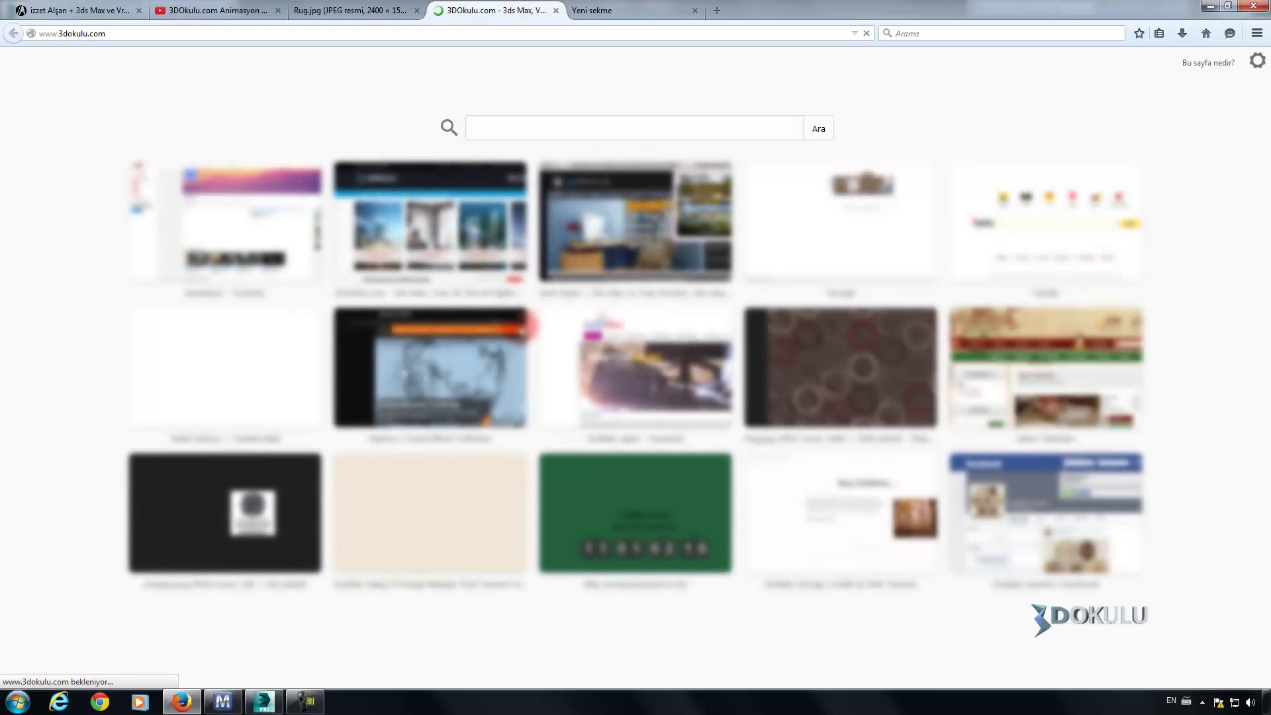
scroll(523, 332, "down", 1)
scroll(523, 331, "down", 5)
scroll(523, 331, "down", 5)
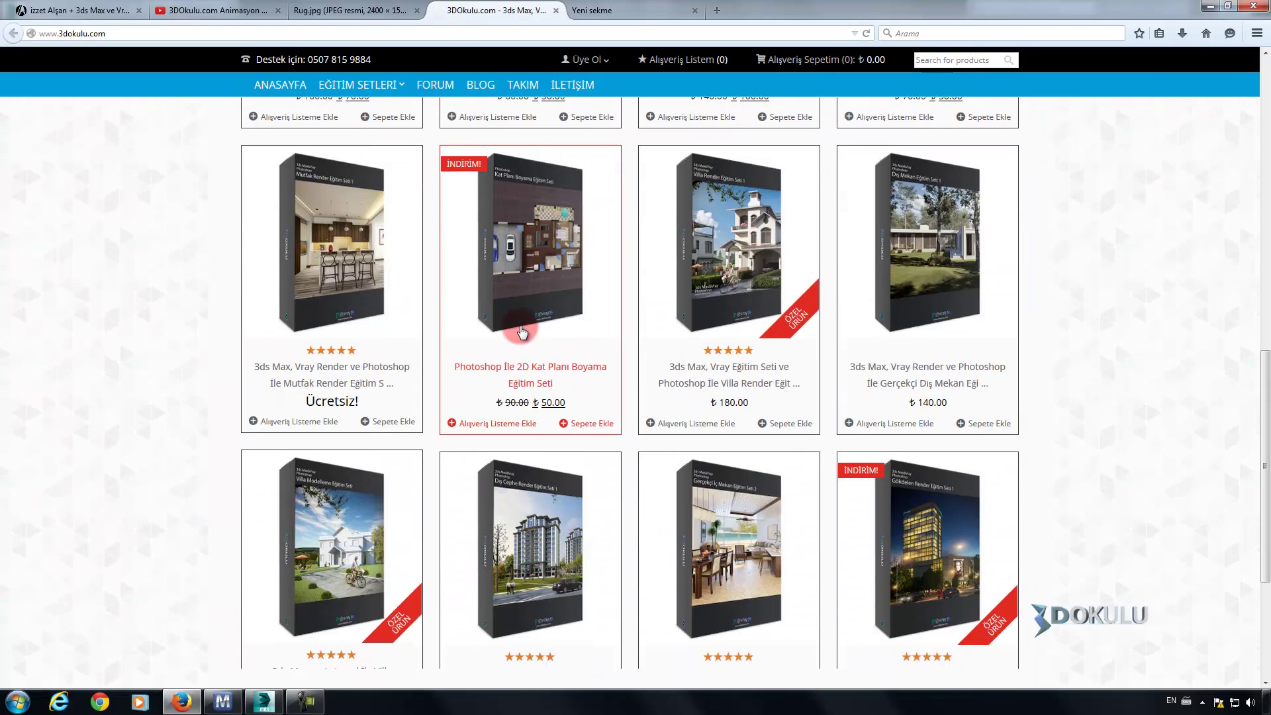
scroll(522, 331, "down", 5)
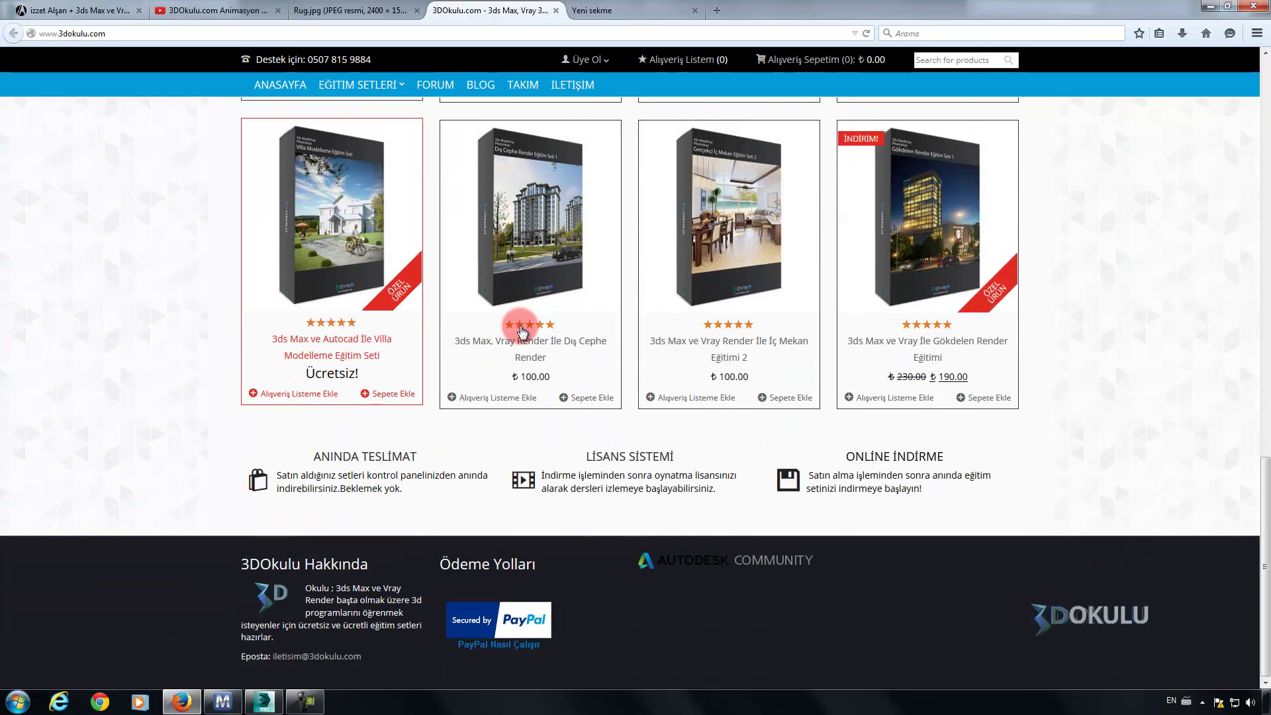
scroll(522, 331, "up", 5)
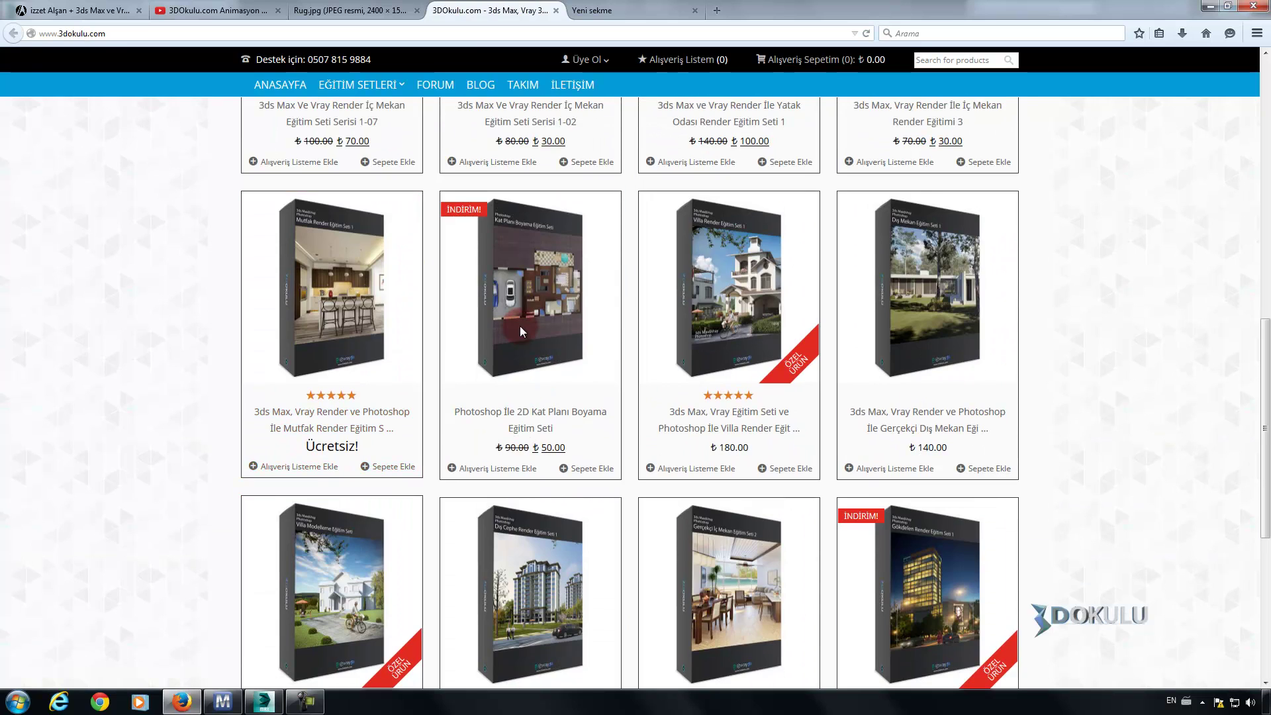
scroll(522, 331, "up", 6)
scroll(523, 331, "up", 3)
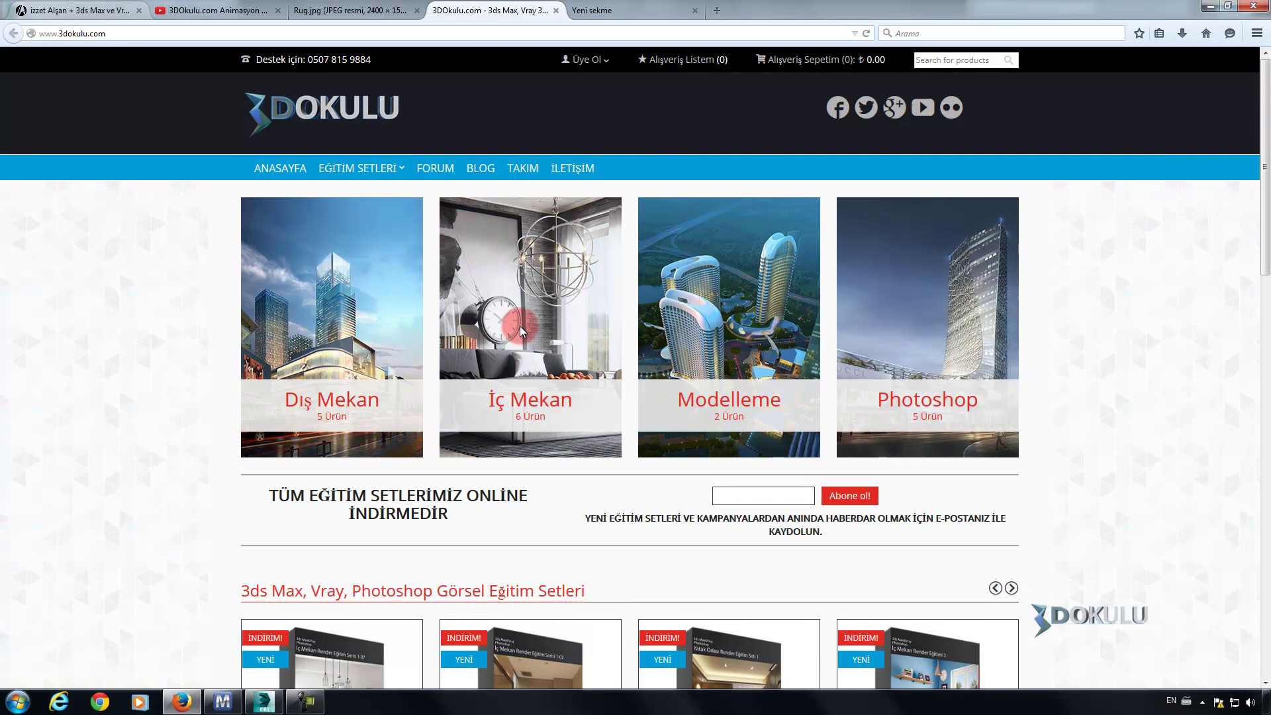
key("ctrl+1")
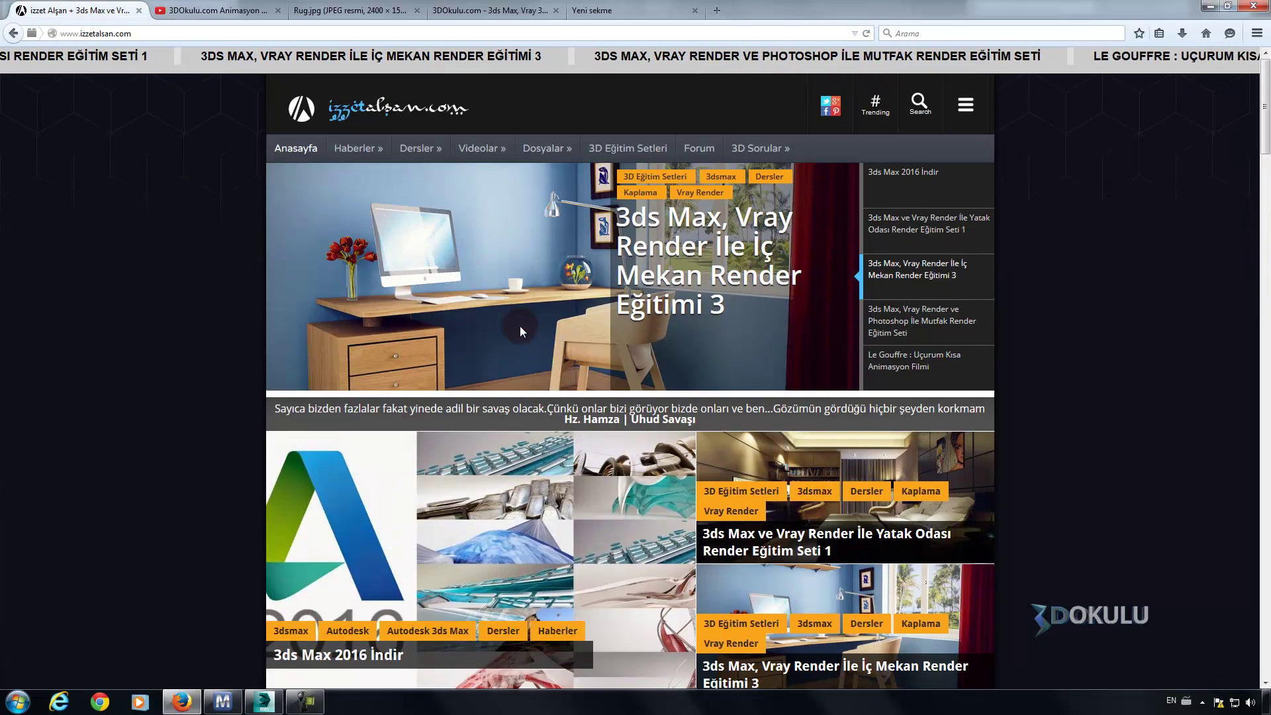